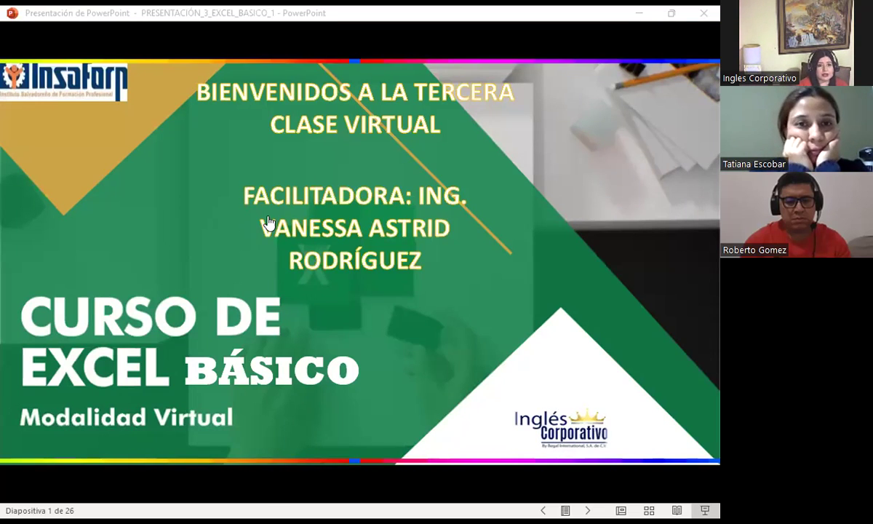
- Switch to the Excel básico course page in Firefox and scroll up to the section list
{"action": "key", "text": "alt+Tab"}
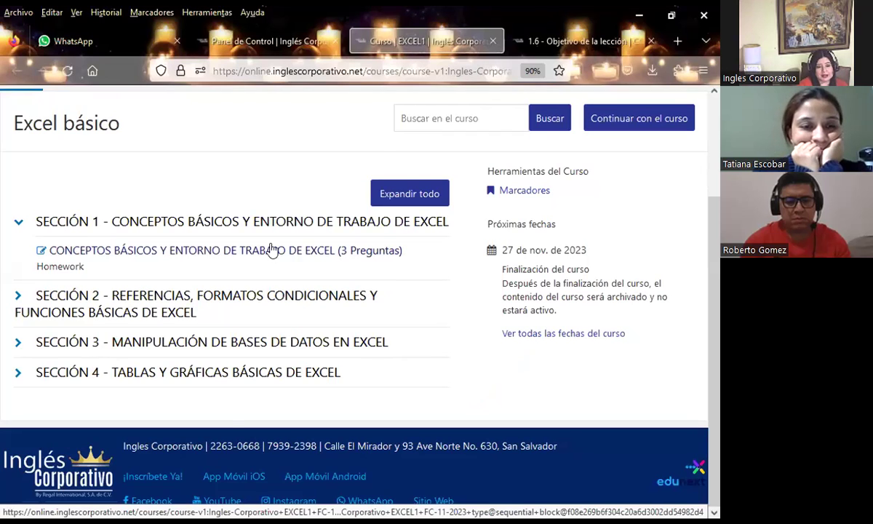
{"action": "scroll", "coordinate": [268, 241], "scroll_direction": "up", "scroll_amount": 2}
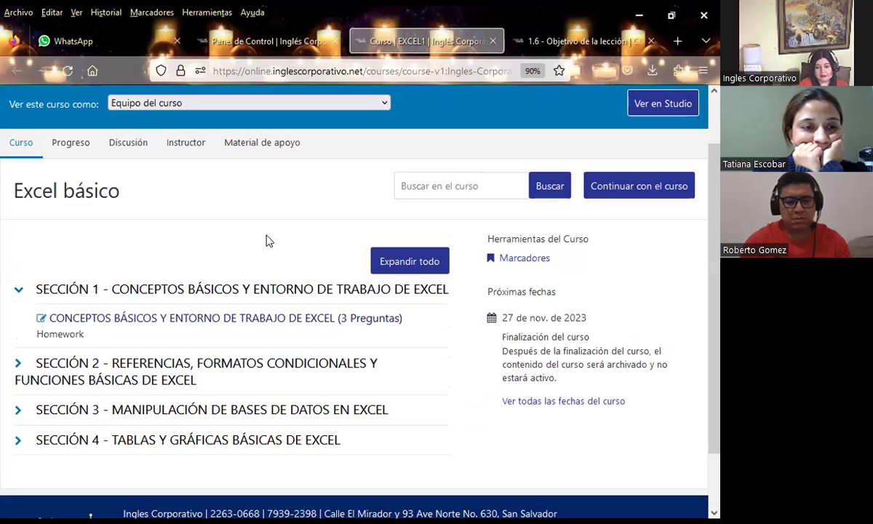
{"action": "key", "text": "ctrl+Tab"}
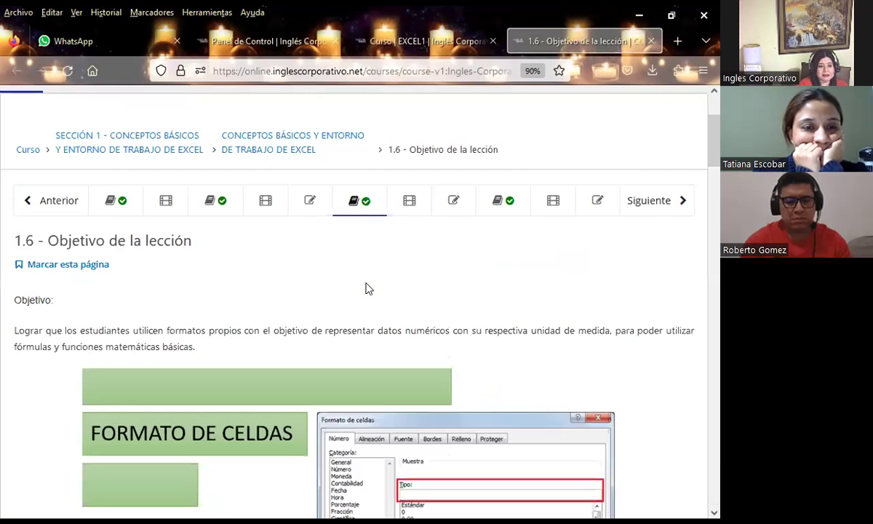
{"action": "scroll", "coordinate": [4, 320], "scroll_direction": "down", "scroll_amount": 4}
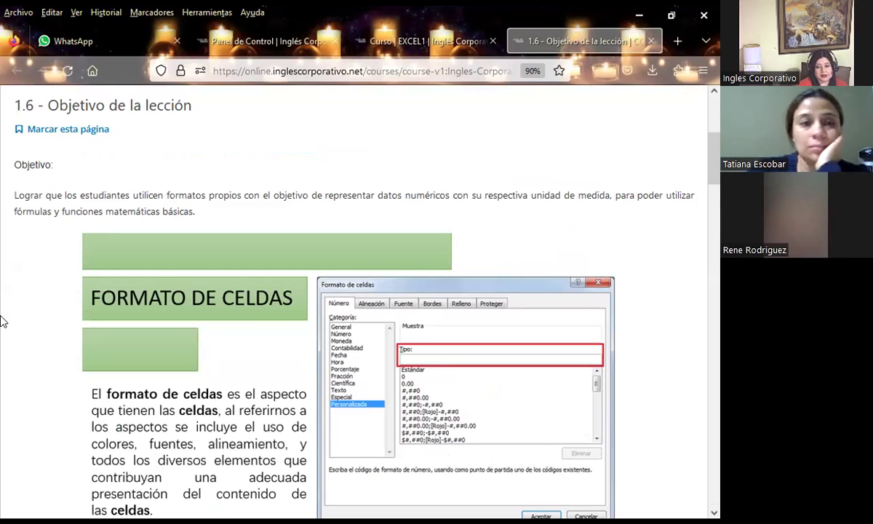
{"action": "scroll", "coordinate": [29, 290], "scroll_direction": "down", "scroll_amount": 5}
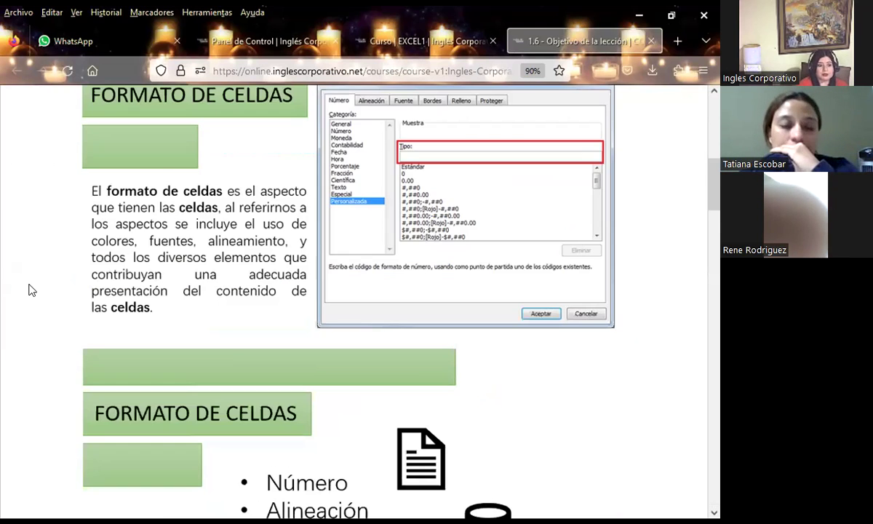
{"action": "scroll", "coordinate": [31, 290], "scroll_direction": "down", "scroll_amount": 3}
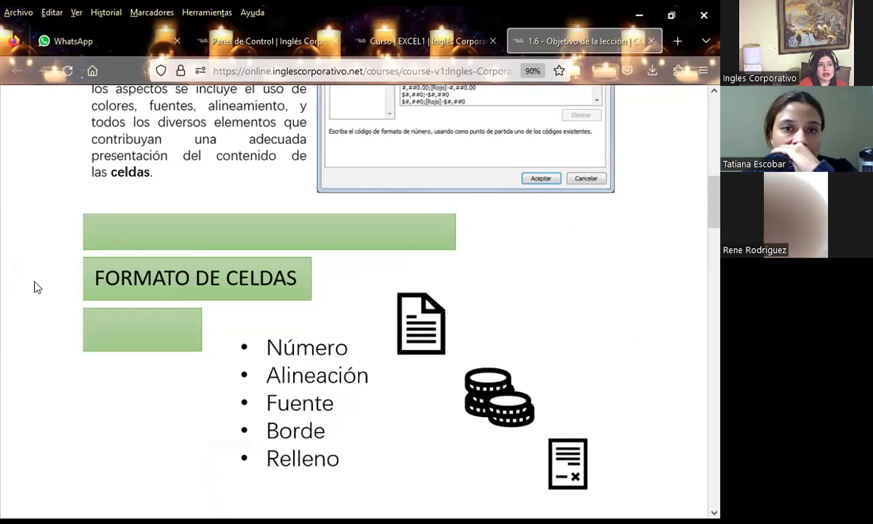
{"action": "scroll", "coordinate": [38, 288], "scroll_direction": "down", "scroll_amount": 3}
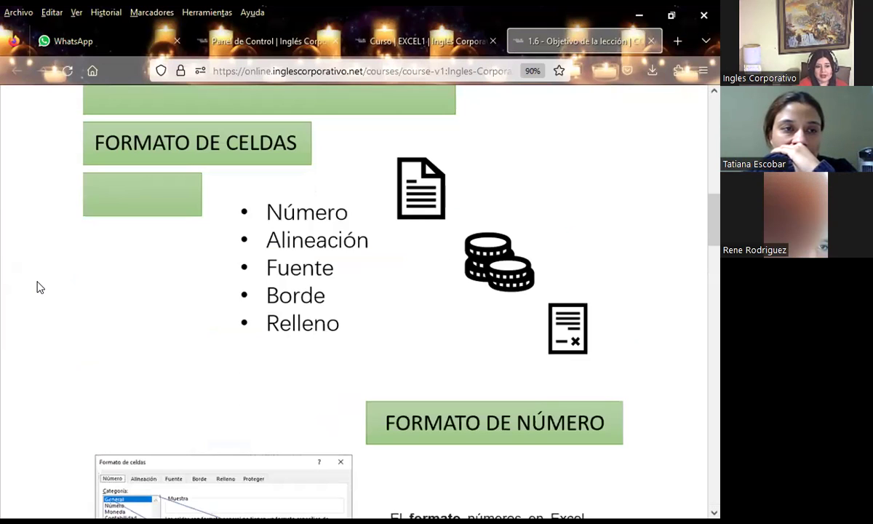
{"action": "scroll", "coordinate": [39, 287], "scroll_direction": "down", "scroll_amount": 6}
{"action": "scroll", "coordinate": [39, 287], "scroll_direction": "down", "scroll_amount": 4}
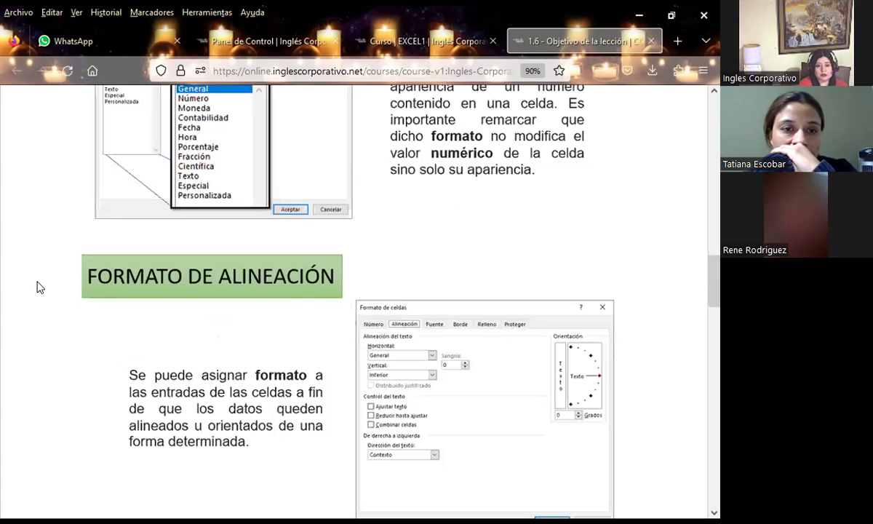
{"action": "scroll", "coordinate": [39, 288], "scroll_direction": "down", "scroll_amount": 6}
{"action": "scroll", "coordinate": [39, 287], "scroll_direction": "down", "scroll_amount": 3}
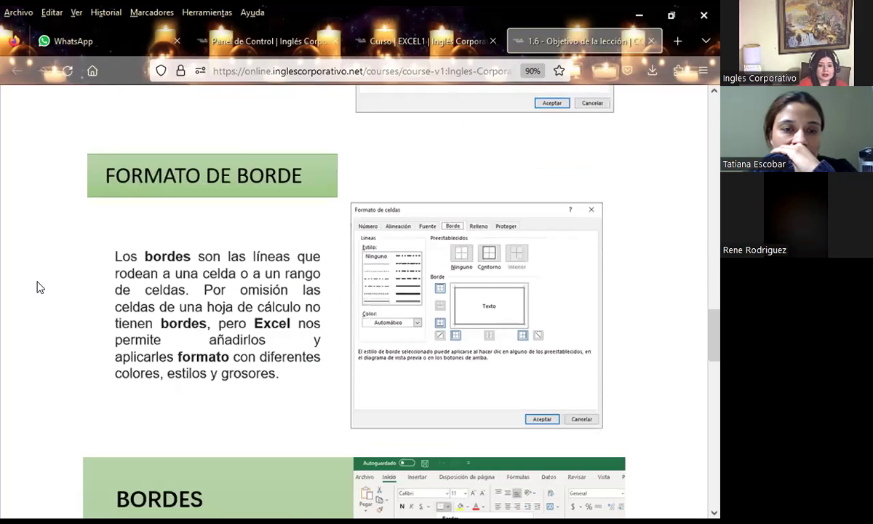
{"action": "scroll", "coordinate": [39, 287], "scroll_direction": "down", "scroll_amount": 4}
{"action": "scroll", "coordinate": [39, 287], "scroll_direction": "down", "scroll_amount": 1}
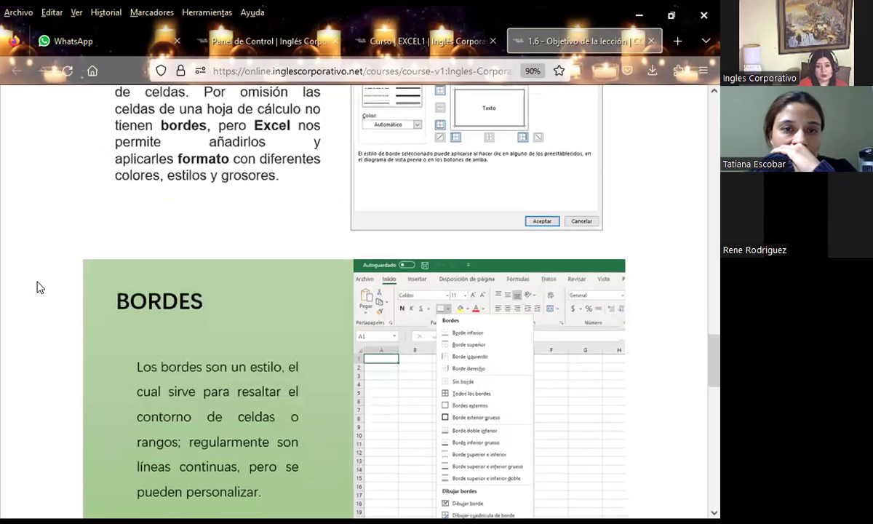
{"action": "scroll", "coordinate": [38, 288], "scroll_direction": "down", "scroll_amount": 3}
{"action": "scroll", "coordinate": [38, 287], "scroll_direction": "down", "scroll_amount": 2}
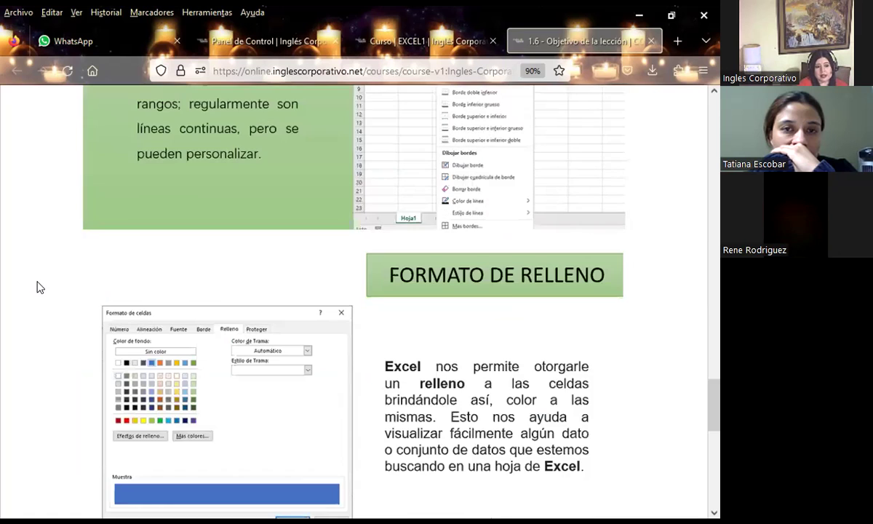
{"action": "scroll", "coordinate": [45, 286], "scroll_direction": "down", "scroll_amount": 3}
{"action": "scroll", "coordinate": [73, 277], "scroll_direction": "down", "scroll_amount": 2}
{"action": "scroll", "coordinate": [74, 278], "scroll_direction": "down", "scroll_amount": 3}
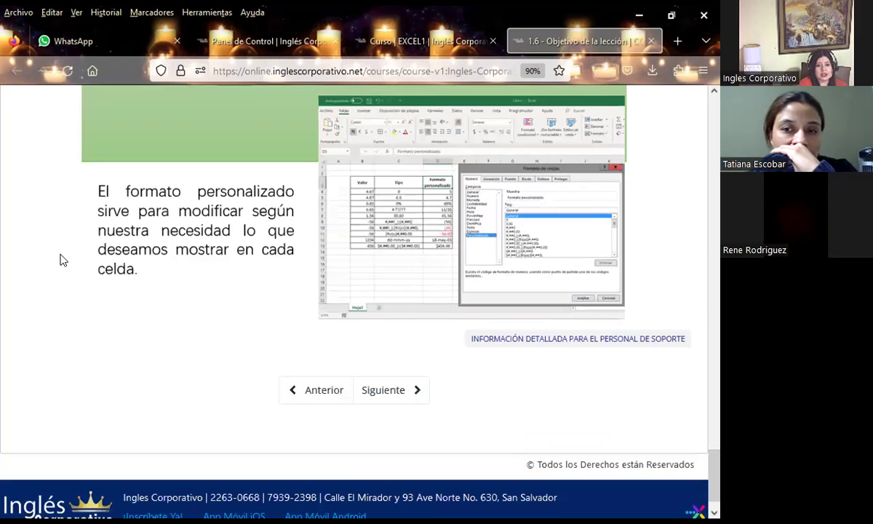
{"action": "scroll", "coordinate": [62, 260], "scroll_direction": "up", "scroll_amount": 3}
{"action": "scroll", "coordinate": [62, 260], "scroll_direction": "up", "scroll_amount": 3}
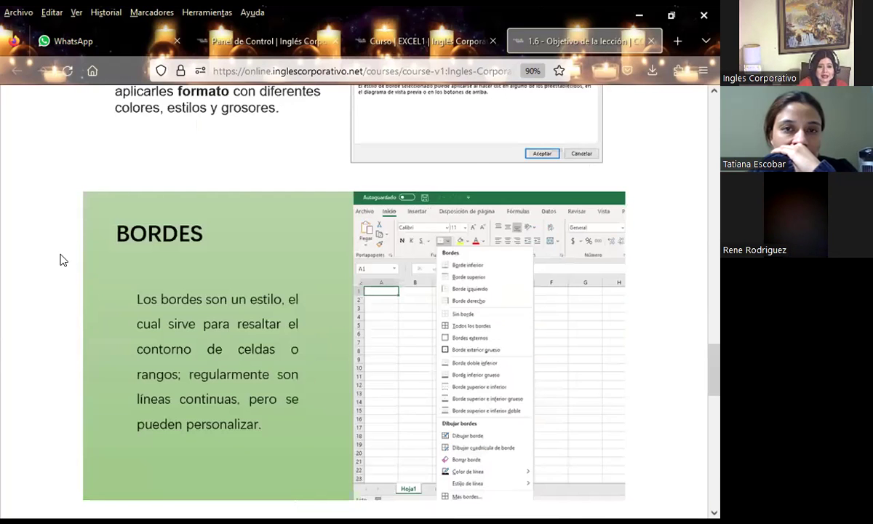
{"action": "scroll", "coordinate": [62, 259], "scroll_direction": "up", "scroll_amount": 3}
{"action": "scroll", "coordinate": [62, 260], "scroll_direction": "up", "scroll_amount": 3}
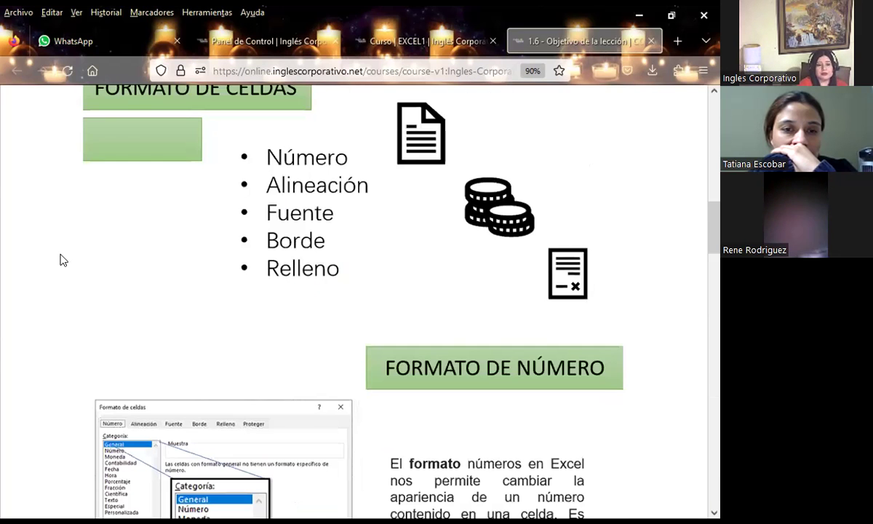
{"action": "scroll", "coordinate": [62, 259], "scroll_direction": "up", "scroll_amount": 3}
{"action": "scroll", "coordinate": [297, 285], "scroll_direction": "up", "scroll_amount": 3}
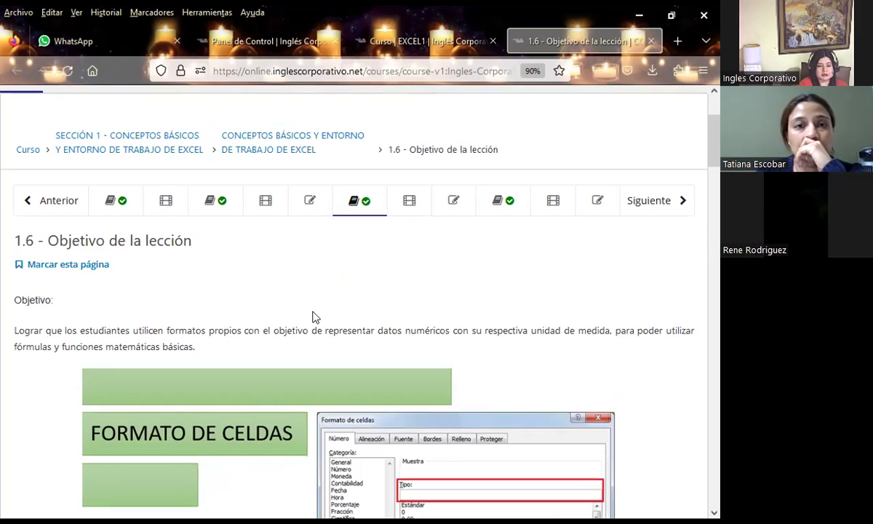
- Open lesson 1.7 on custom Excel formats, browse its video page, then return to the AGENDA slide
{"action": "left_click", "coordinate": [410, 205]}
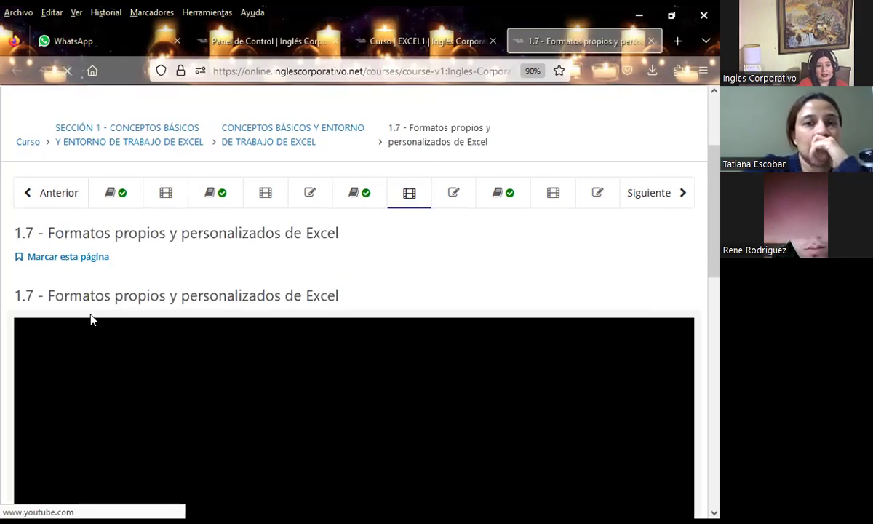
{"action": "scroll", "coordinate": [85, 319], "scroll_direction": "down", "scroll_amount": 3}
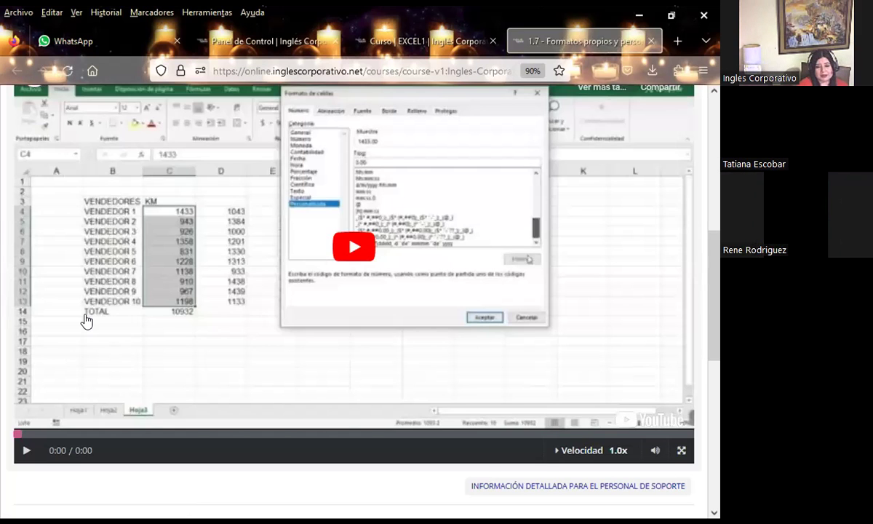
{"action": "scroll", "coordinate": [189, 342], "scroll_direction": "down", "scroll_amount": 2}
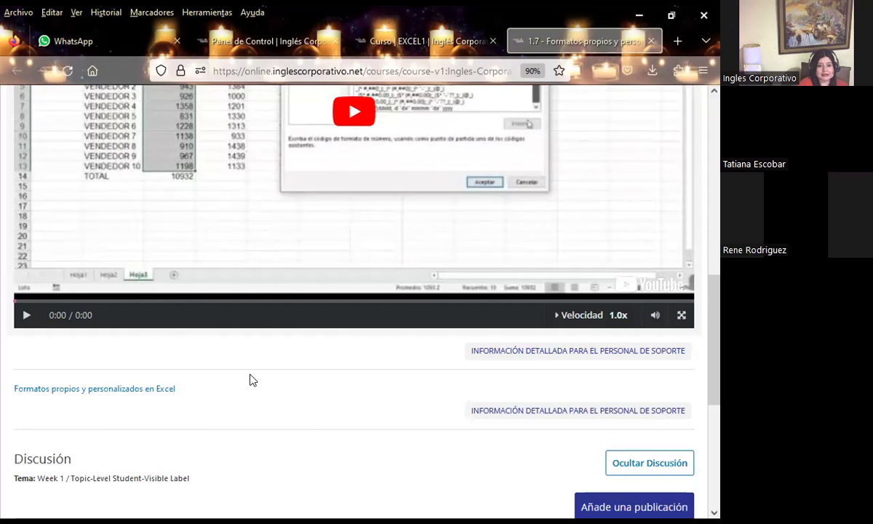
{"action": "scroll", "coordinate": [189, 365], "scroll_direction": "down", "scroll_amount": 4}
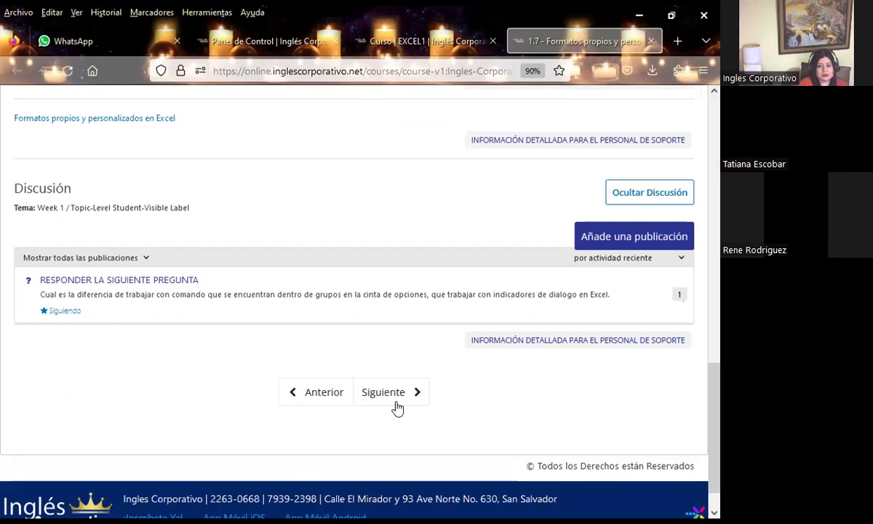
{"action": "scroll", "coordinate": [352, 279], "scroll_direction": "up", "scroll_amount": 1}
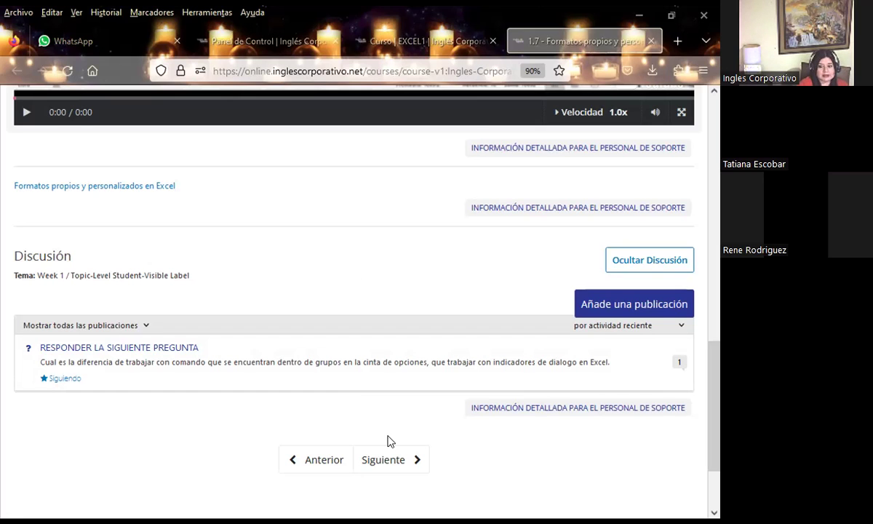
{"action": "key", "text": "alt+Tab"}
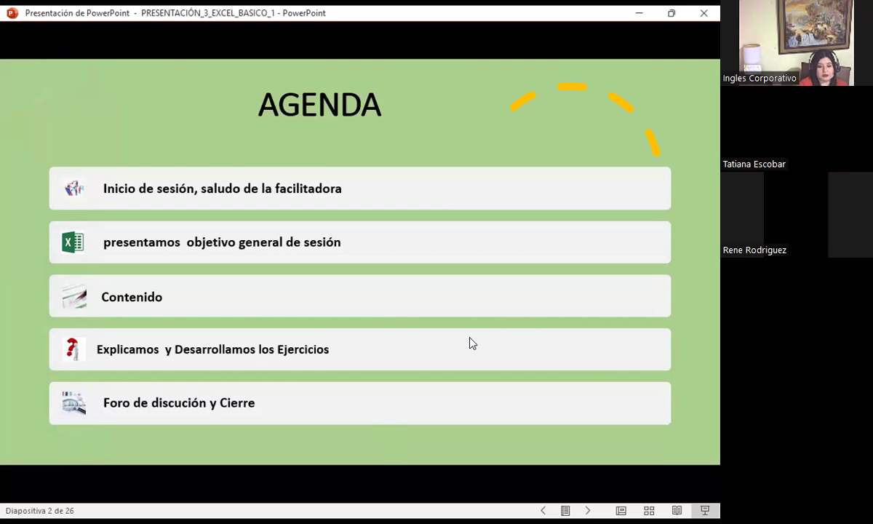
- Advance the slideshow from the AGENDA to slide 3, the session's general objective
{"action": "left_click", "coordinate": [480, 371]}
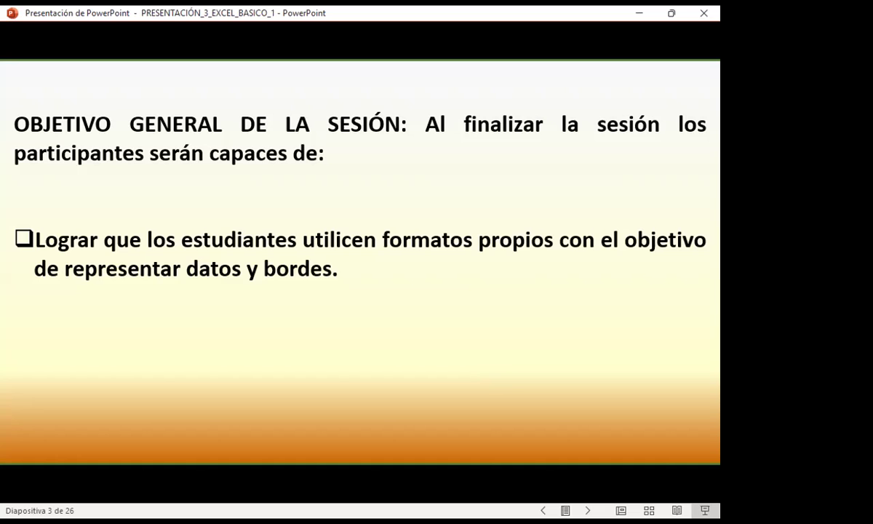
- Advance to slide 4 of 26, which shows setting an Excel column width to 11
{"action": "key", "text": "Right"}
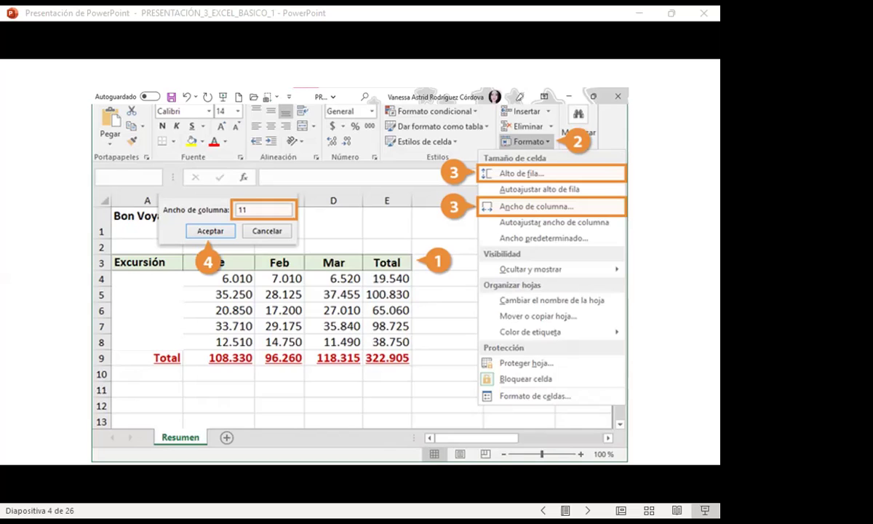
- Switch from PowerPoint to the Excel workbook showing the CALENDARIO exercise
{"action": "left_click", "coordinate": [386, 457]}
{"action": "key", "text": "alt+Tab"}
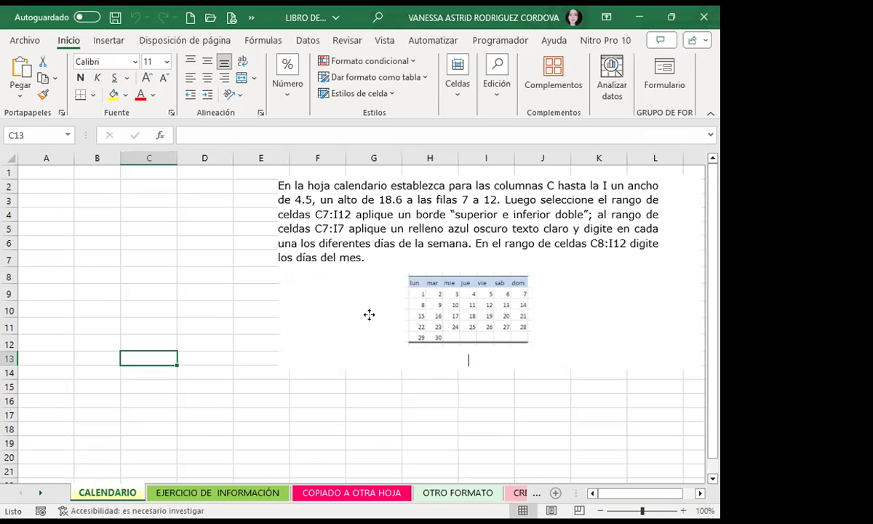
- Drag the Imagen 1 instructions picture slightly right and down
{"action": "mouse_move", "coordinate": [454, 226]}
{"action": "left_mouse_down"}
{"action": "mouse_move", "coordinate": [488, 302]}
{"action": "mouse_move", "coordinate": [479, 268]}
{"action": "left_mouse_up"}
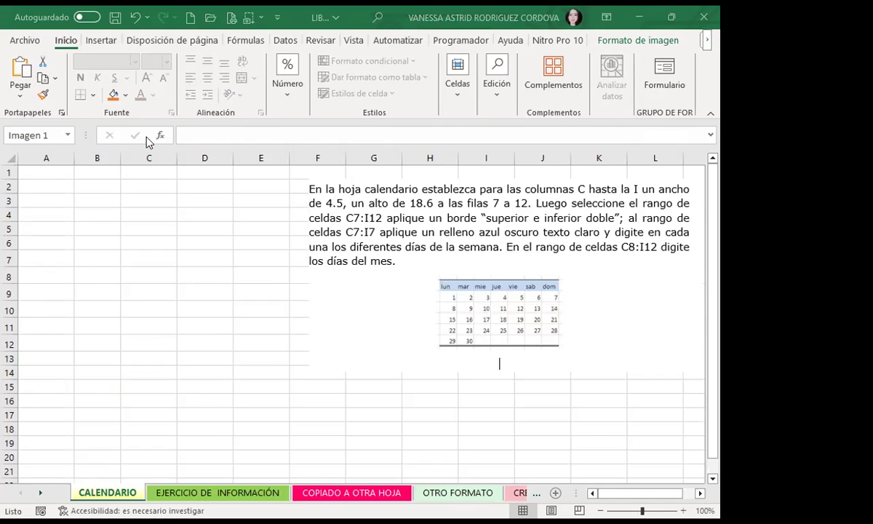
- Set columns C through I to a width of 4.5 via Formato > Ancho de columna
{"action": "left_click", "coordinate": [146, 157]}
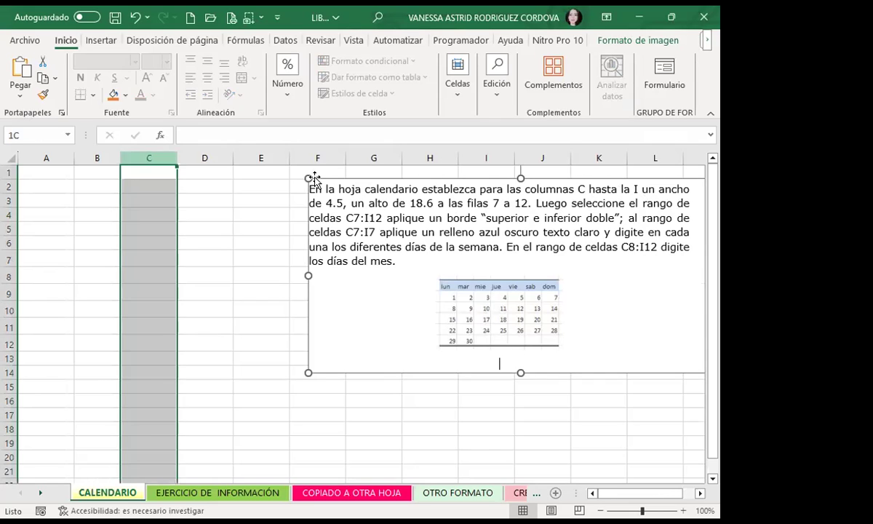
{"action": "left_click_drag", "start_coordinate": [230, 169], "coordinate": [486, 169]}
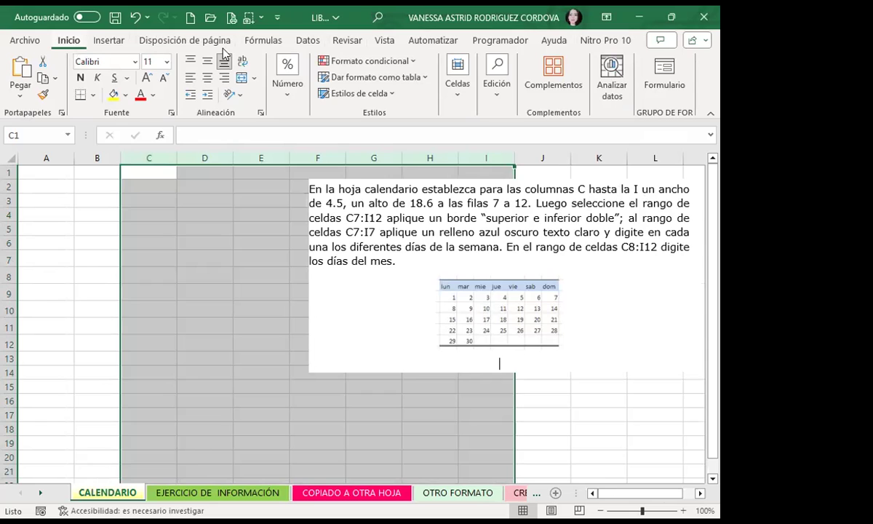
{"action": "left_click", "coordinate": [459, 102]}
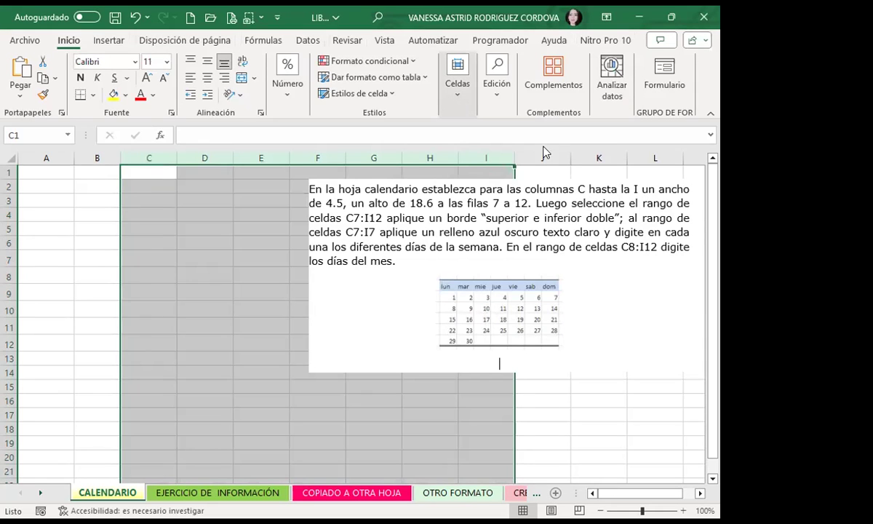
{"action": "left_click", "coordinate": [536, 167]}
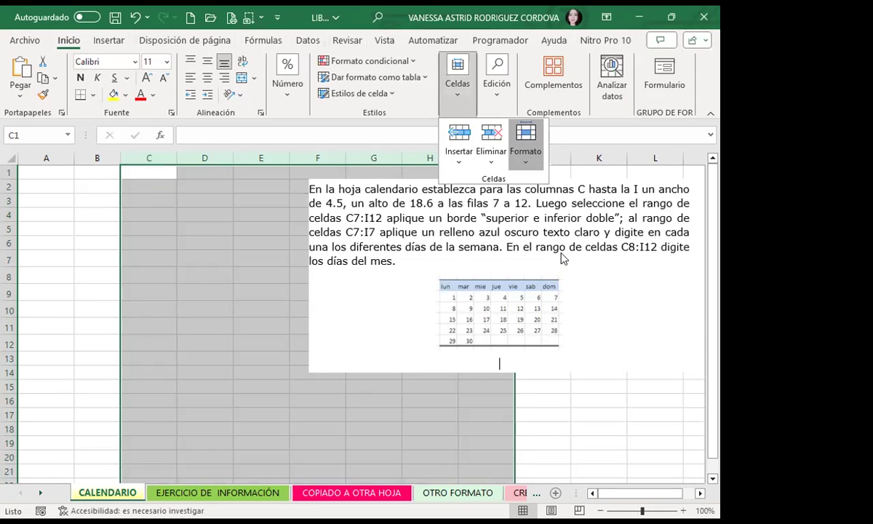
{"action": "key", "text": "Return"}
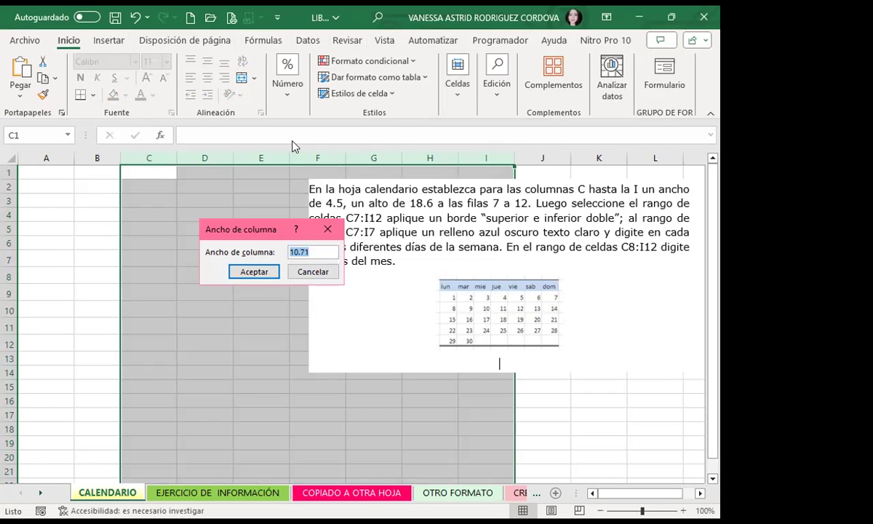
{"action": "type", "text": "4"}
{"action": "type", "text": ".5"}
{"action": "left_click", "coordinate": [253, 271]}
{"action": "left_click", "coordinate": [162, 177]}
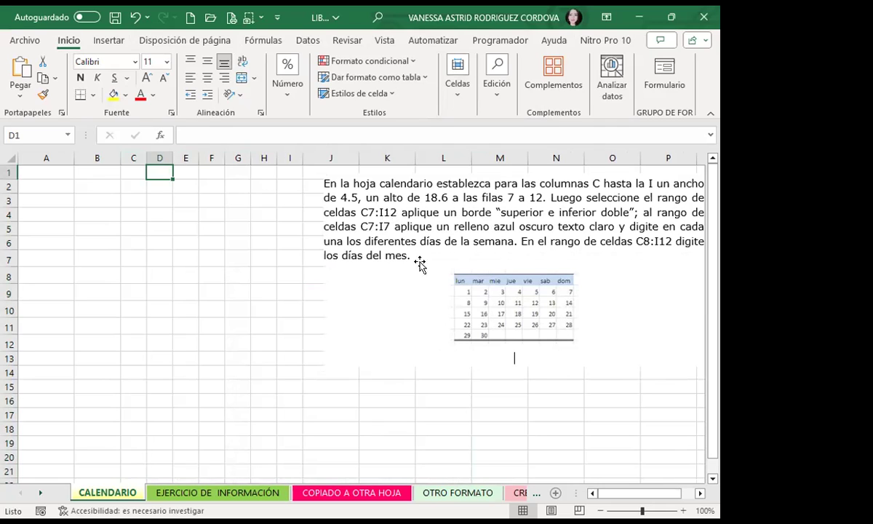
- Set rows 7 through 12 to a height of 18.6 via Formato > Alto de fila
{"action": "left_click_drag", "start_coordinate": [9, 255], "coordinate": [6, 345]}
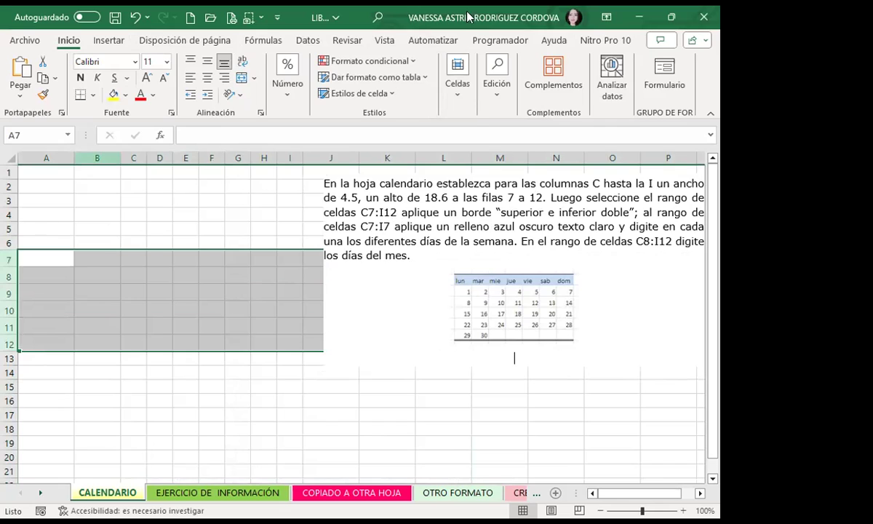
{"action": "left_click", "coordinate": [431, 91]}
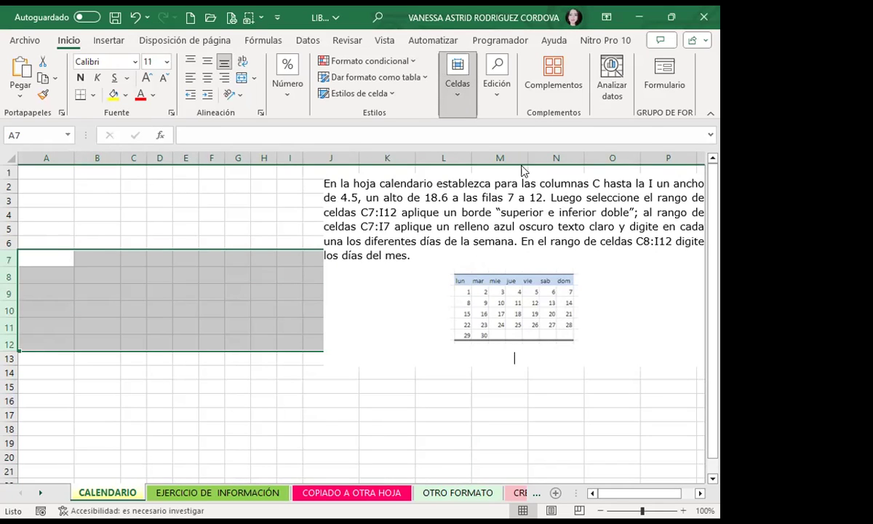
{"action": "left_click", "coordinate": [434, 174]}
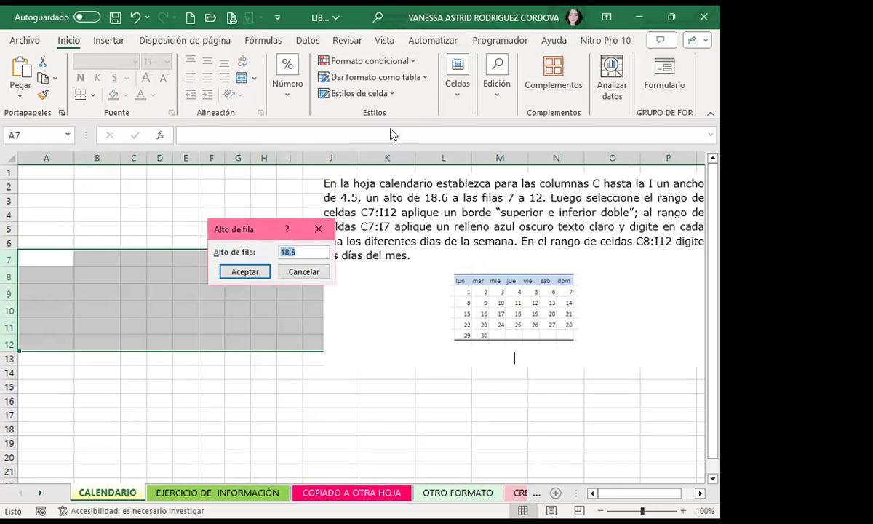
{"action": "type", "text": "18.6"}
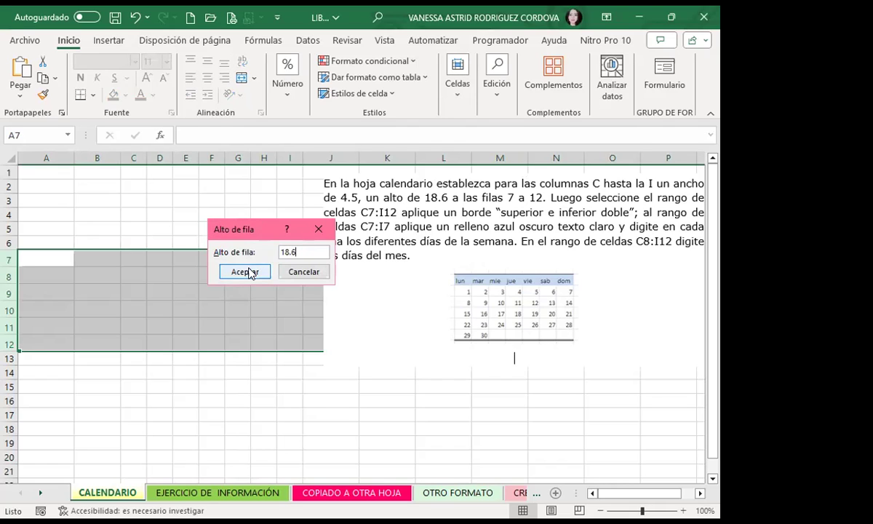
{"action": "left_click", "coordinate": [246, 271]}
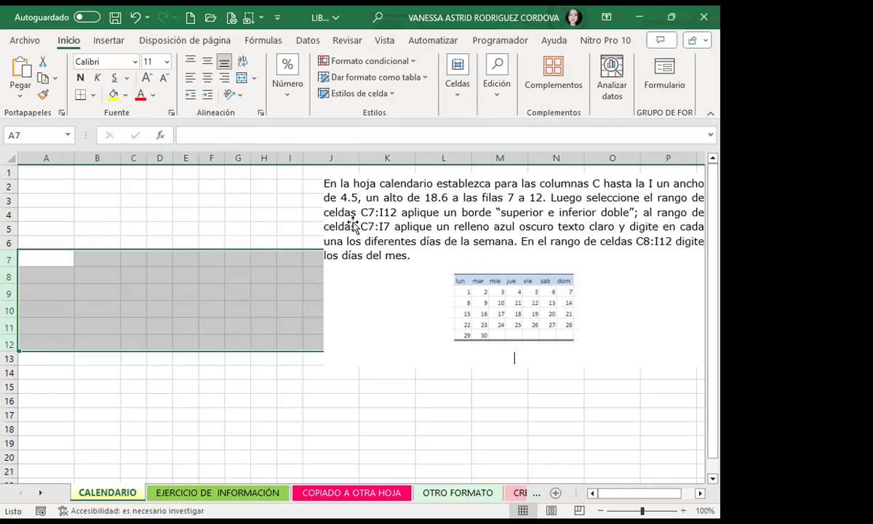
{"action": "left_click", "coordinate": [156, 260]}
{"action": "left_click", "coordinate": [132, 257]}
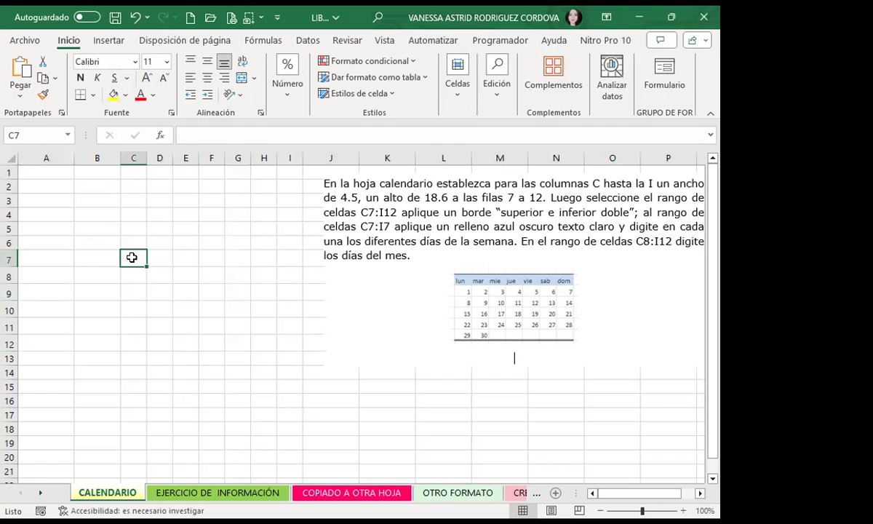
- Apply Borde superior e inferior doble to C7:I12, then reposition the instructions picture
{"action": "mouse_move", "coordinate": [132, 257]}
{"action": "left_mouse_down"}
{"action": "mouse_move", "coordinate": [293, 270]}
{"action": "mouse_move", "coordinate": [293, 342]}
{"action": "left_mouse_up"}
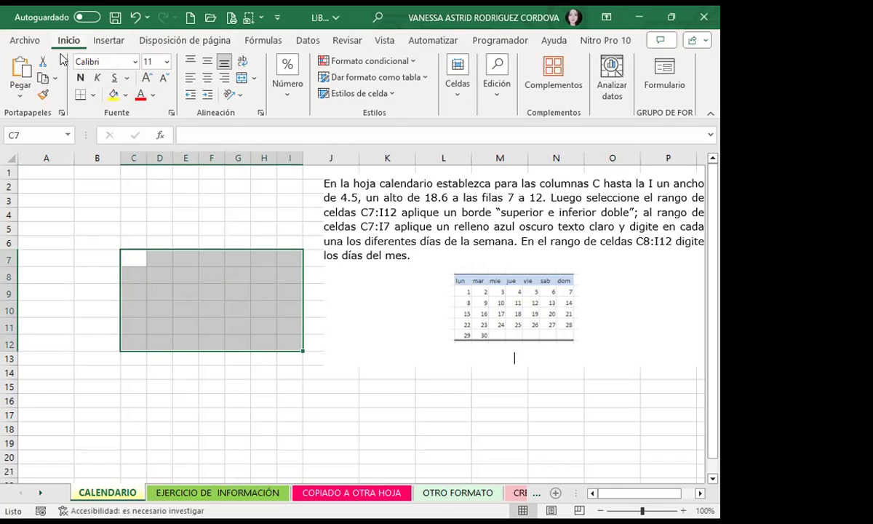
{"action": "left_click", "coordinate": [93, 99]}
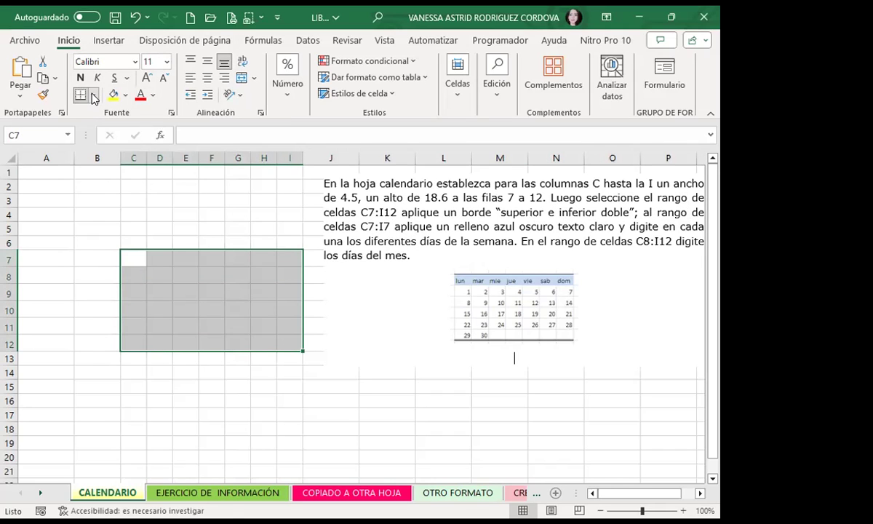
{"action": "left_click", "coordinate": [93, 98]}
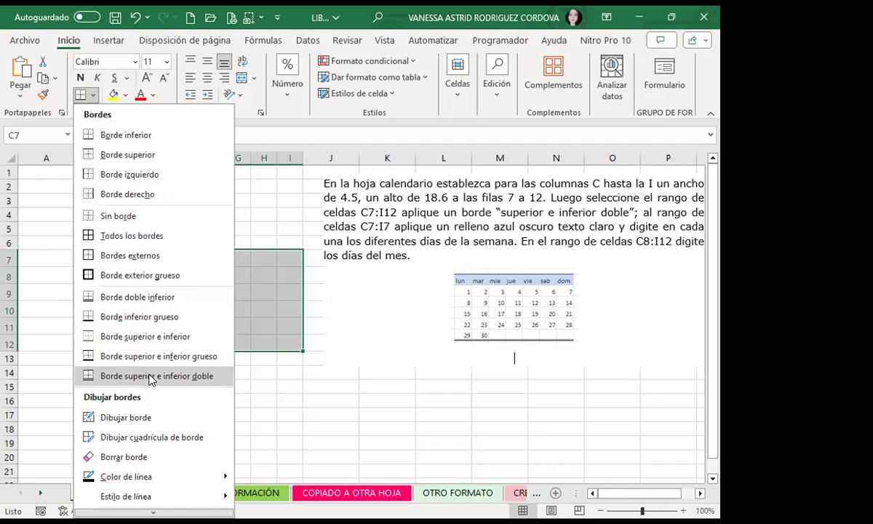
{"action": "left_click", "coordinate": [149, 376]}
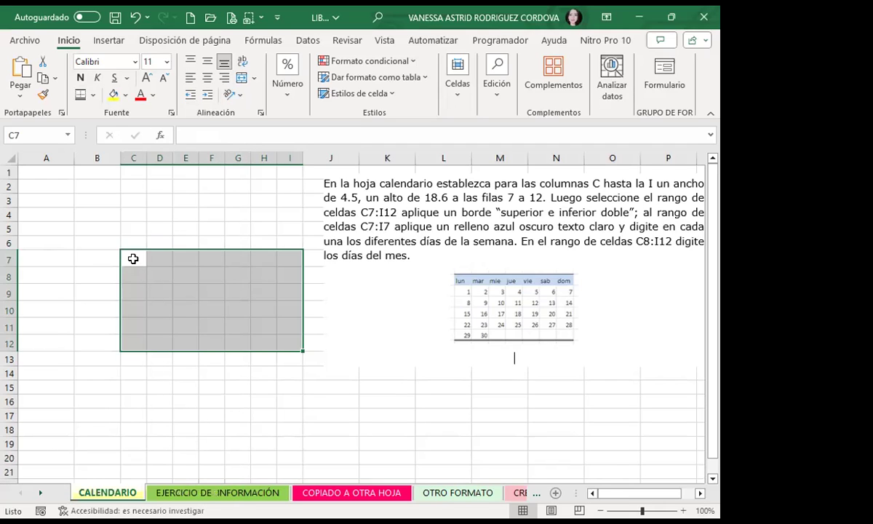
{"action": "left_click", "coordinate": [133, 259]}
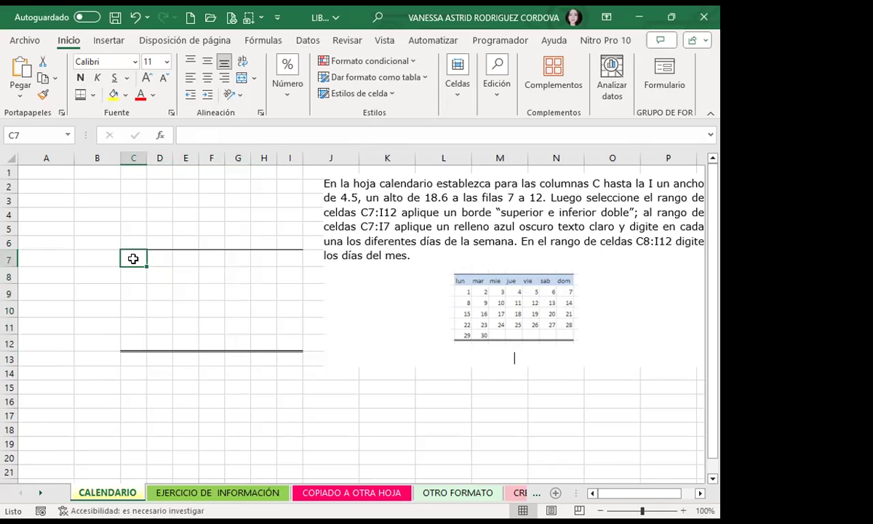
{"action": "mouse_move", "coordinate": [524, 257]}
{"action": "left_mouse_down"}
{"action": "mouse_move", "coordinate": [442, 266]}
{"action": "mouse_move", "coordinate": [551, 270]}
{"action": "left_mouse_up"}
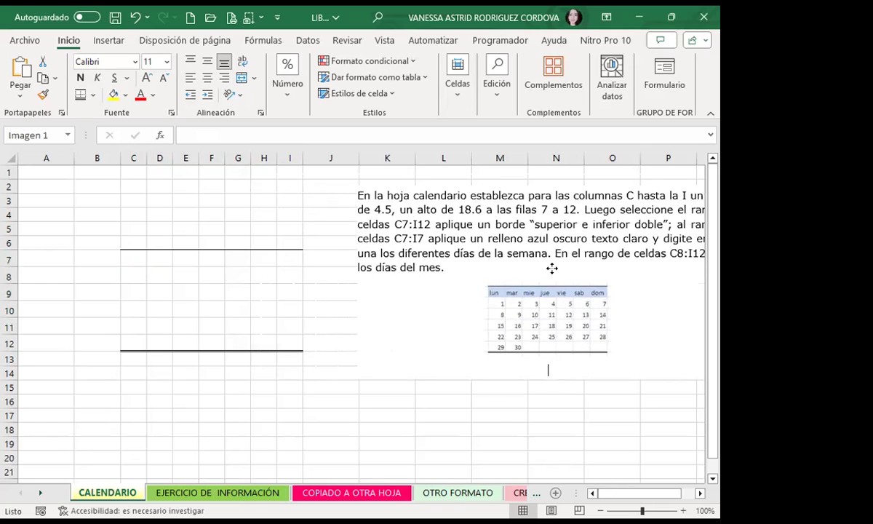
- Fill the weekday row C7:I7 with a light blue theme colour
{"action": "left_click_drag", "start_coordinate": [553, 268], "coordinate": [564, 266]}
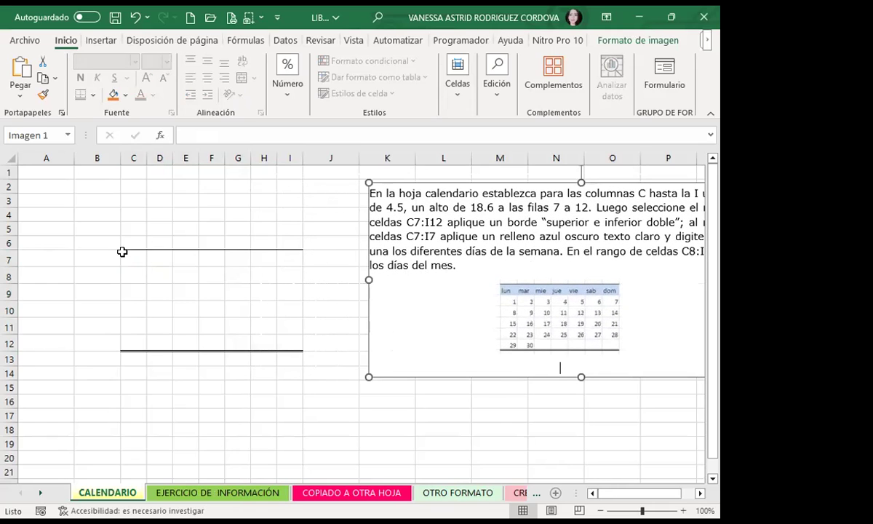
{"action": "left_click_drag", "start_coordinate": [134, 258], "coordinate": [296, 258]}
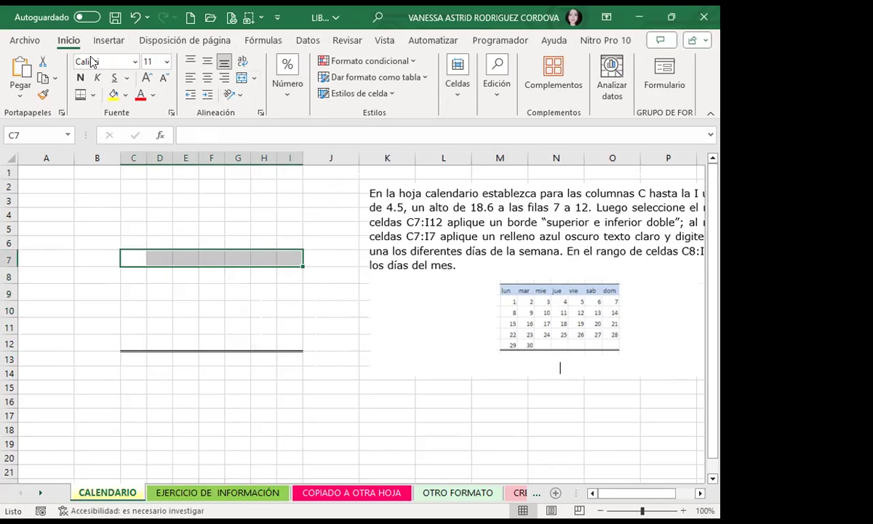
{"action": "left_click", "coordinate": [126, 96]}
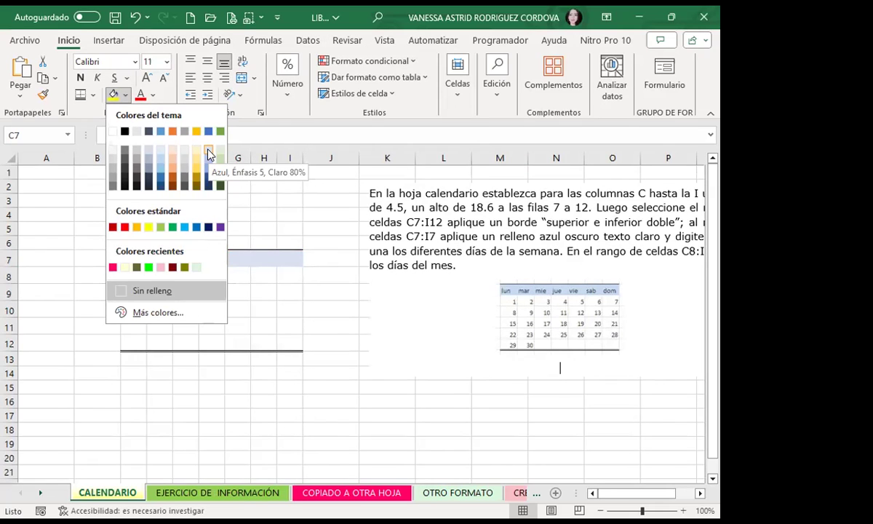
{"action": "left_click", "coordinate": [149, 276]}
{"action": "left_click", "coordinate": [144, 276]}
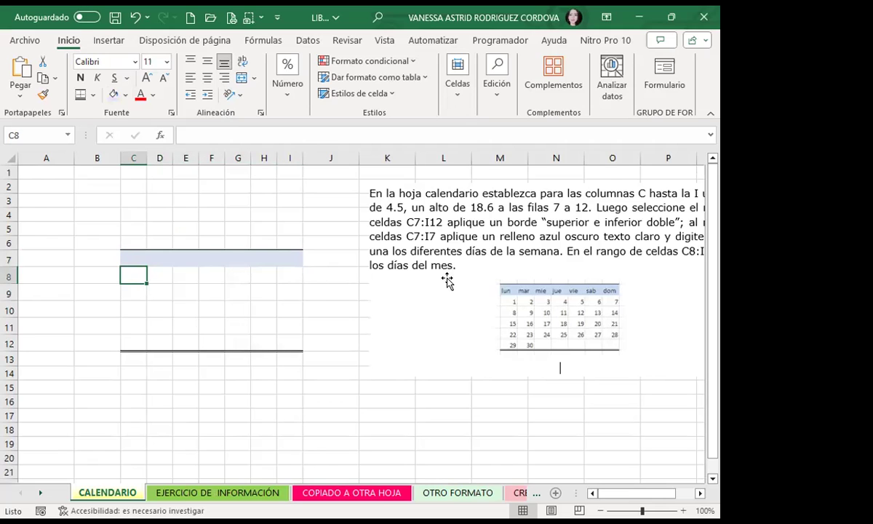
- Reposition the instructions picture further right toward column L
{"action": "left_click_drag", "start_coordinate": [480, 251], "coordinate": [389, 249]}
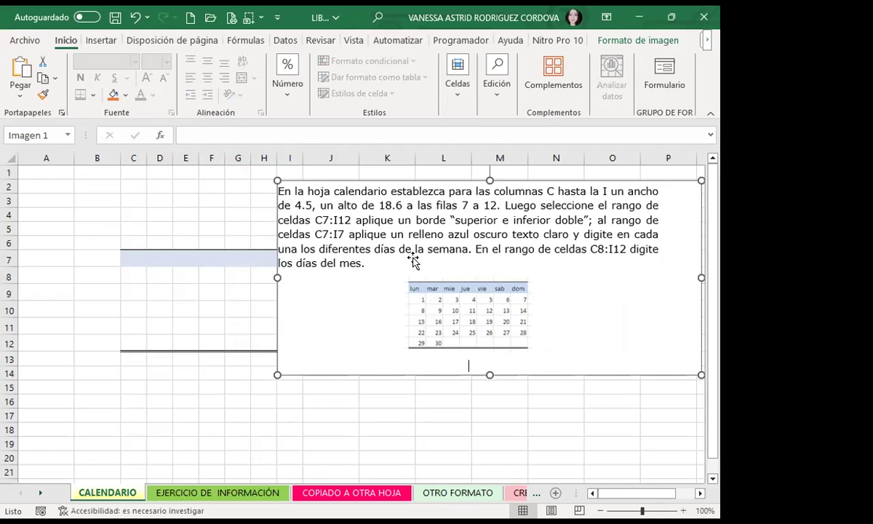
{"action": "mouse_move", "coordinate": [364, 260]}
{"action": "left_mouse_down"}
{"action": "mouse_move", "coordinate": [498, 264]}
{"action": "mouse_move", "coordinate": [480, 266]}
{"action": "left_mouse_up"}
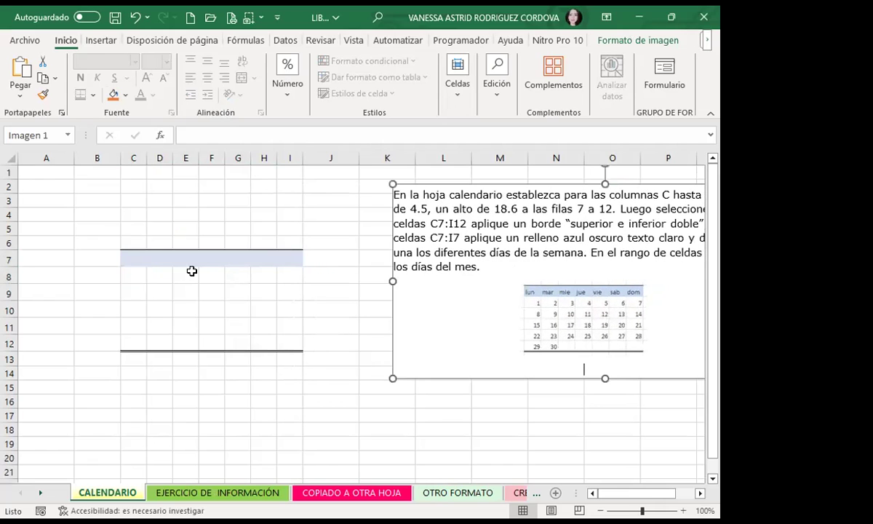
{"action": "left_click", "coordinate": [135, 260]}
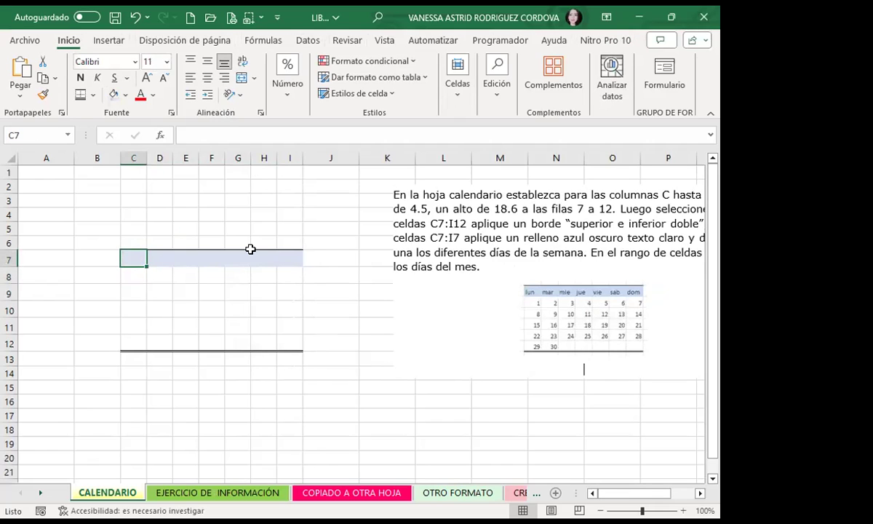
- Enter LUN. in C7 and fill the weekday names across to DOM. in I7
{"action": "type", "text": "LUN."}
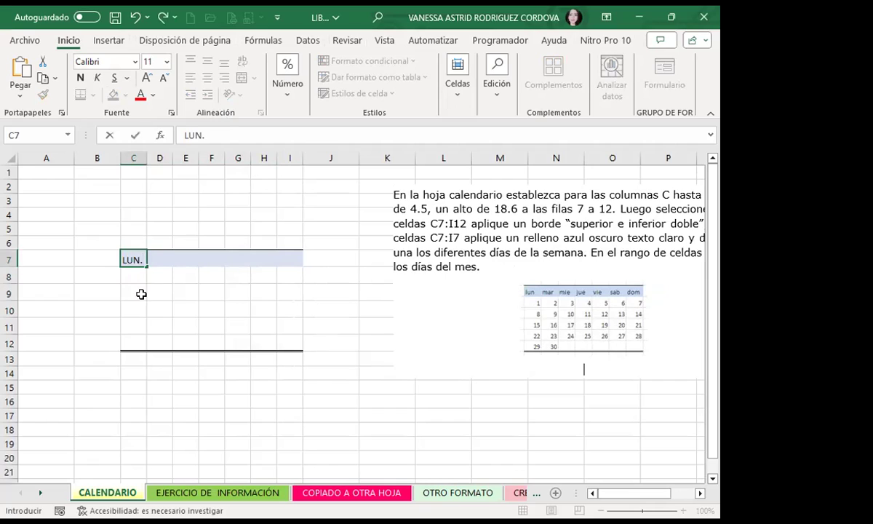
{"action": "left_click", "coordinate": [138, 289]}
{"action": "left_click", "coordinate": [130, 260]}
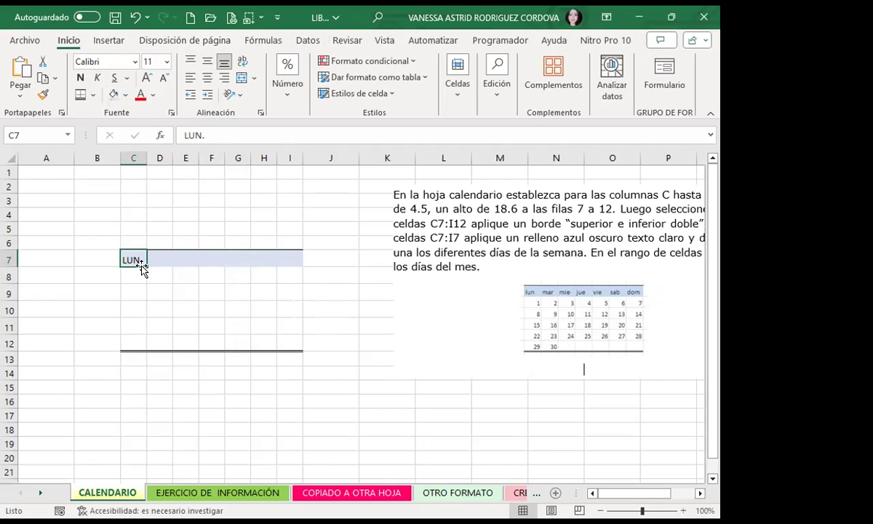
{"action": "left_click_drag", "start_coordinate": [146, 265], "coordinate": [180, 260]}
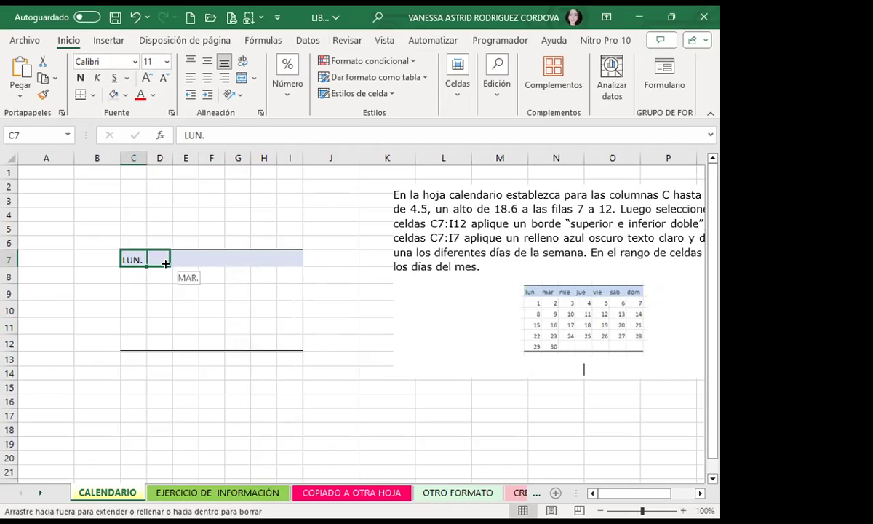
{"action": "left_click_drag", "start_coordinate": [273, 263], "coordinate": [297, 260]}
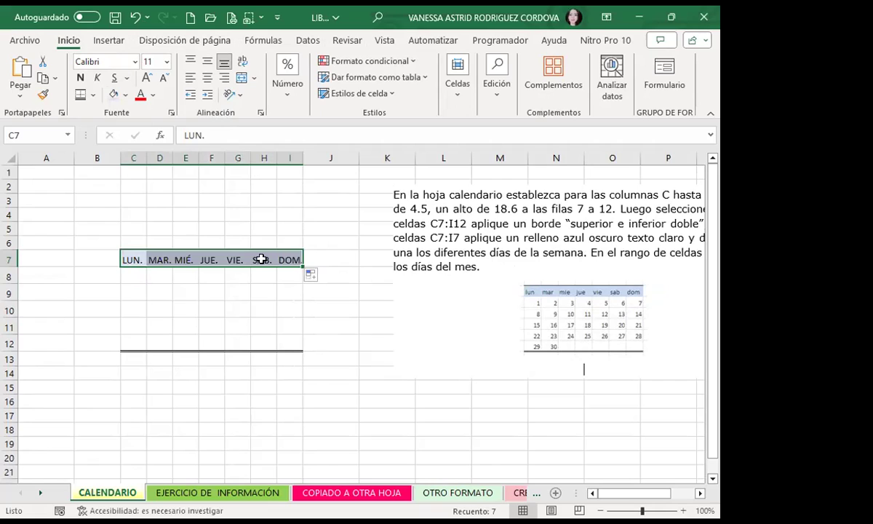
{"action": "left_click", "coordinate": [254, 303]}
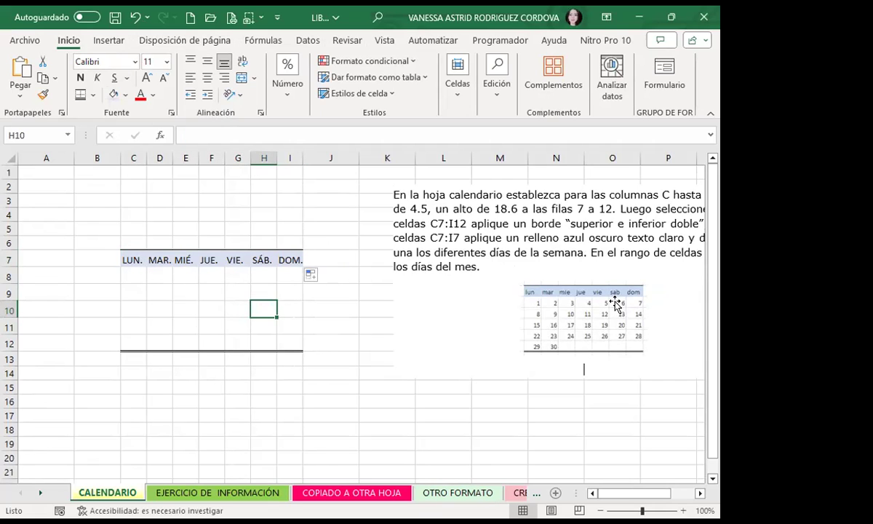
{"action": "left_click", "coordinate": [130, 273]}
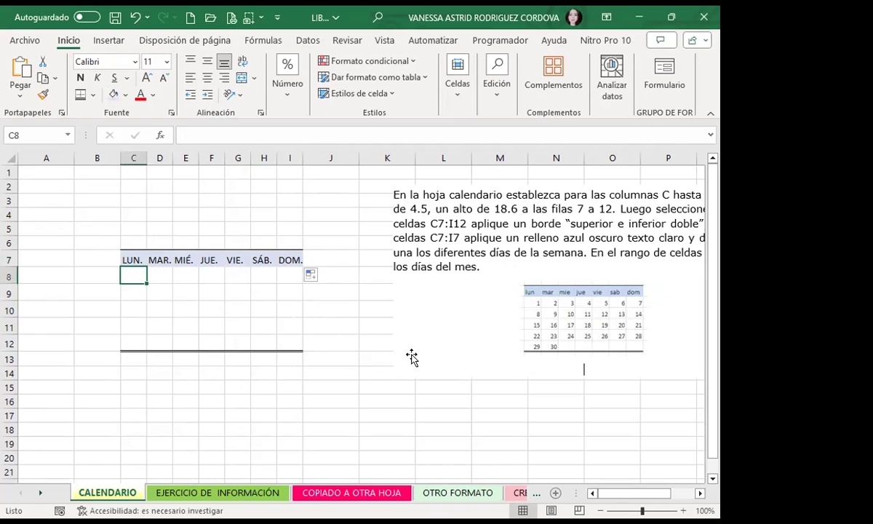
- Type the week-start numbers 1, 8, 15, 22, 29 down C8:C12 and 30 in D12
{"action": "type", "text": "1"}
{"action": "key", "text": "Return"}
{"action": "type", "text": "8"}
{"action": "key", "text": "Return"}
{"action": "type", "text": "15"}
{"action": "key", "text": "Return"}
{"action": "type", "text": "22"}
{"action": "key", "text": "Return"}
{"action": "type", "text": "29"}
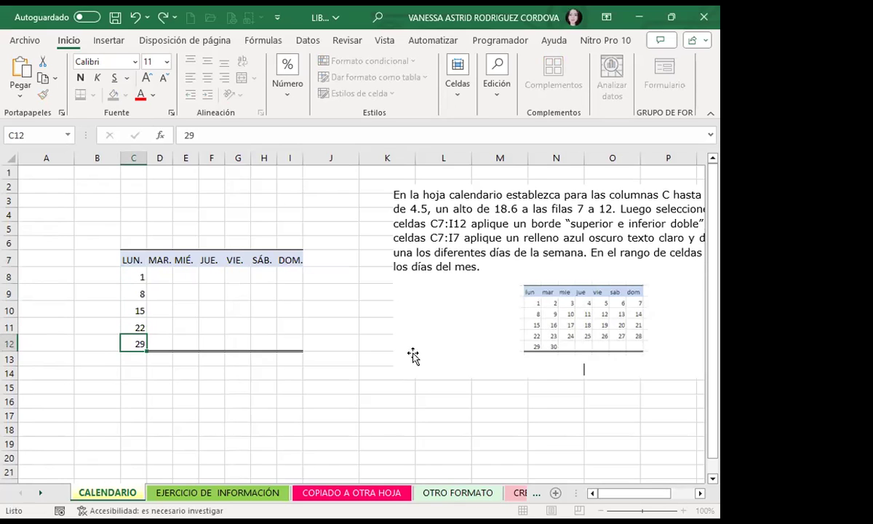
{"action": "key", "text": "Tab"}
{"action": "type", "text": "30"}
{"action": "key", "text": "Return"}
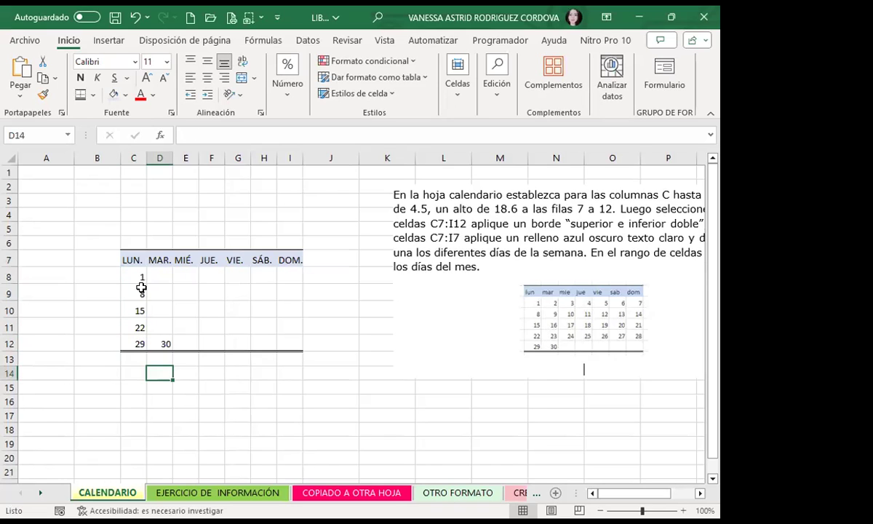
- Fill rows 8 and 9 as series to read 1–7 and 8–14 through column I
{"action": "left_click", "coordinate": [136, 281]}
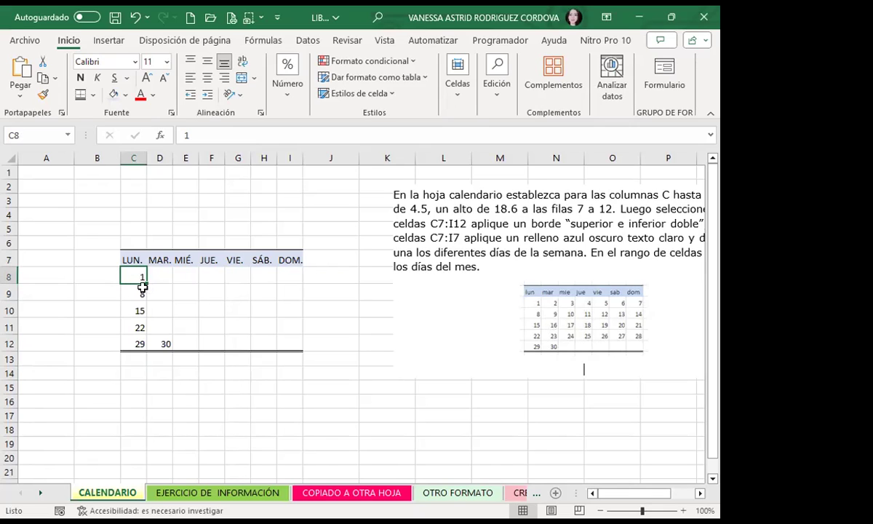
{"action": "left_click_drag", "start_coordinate": [148, 283], "coordinate": [182, 285]}
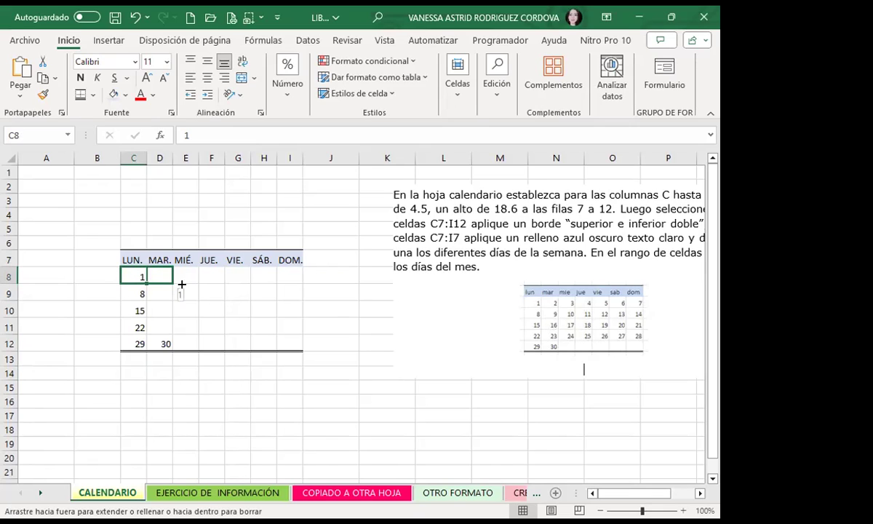
{"action": "left_click_drag", "start_coordinate": [300, 284], "coordinate": [302, 285]}
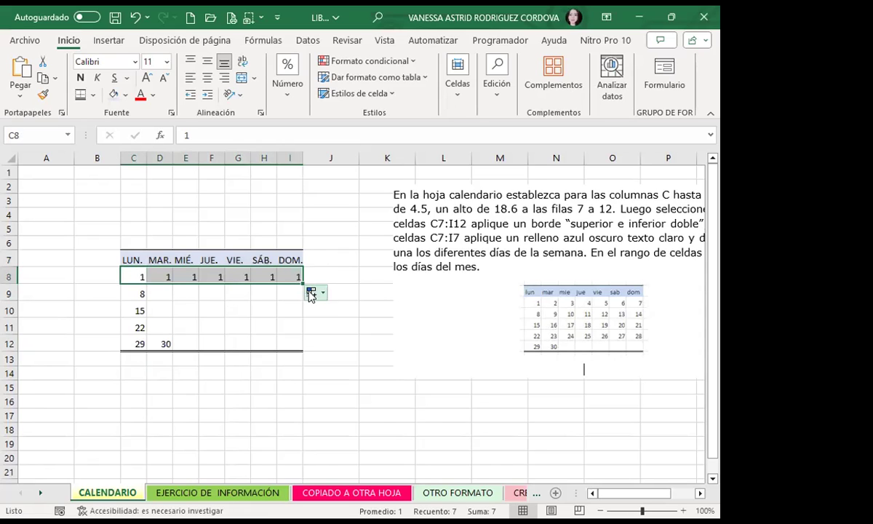
{"action": "left_click", "coordinate": [313, 292]}
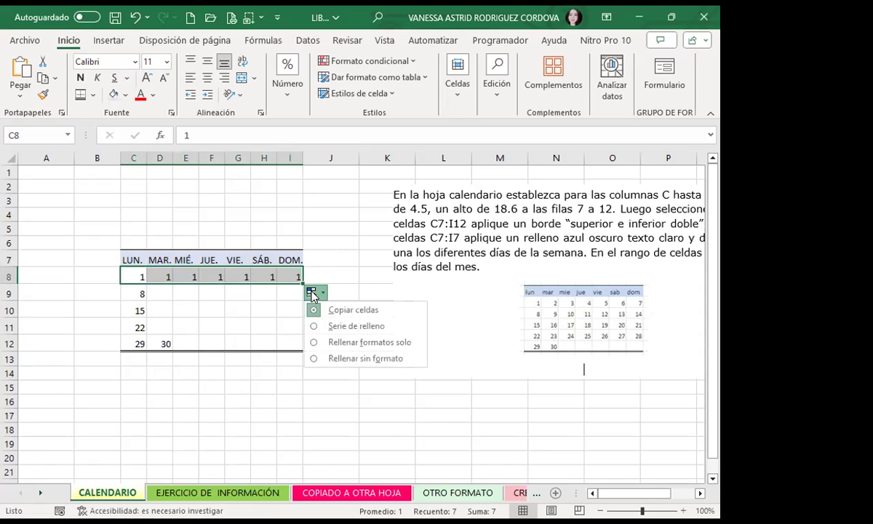
{"action": "left_click", "coordinate": [338, 326]}
{"action": "left_click", "coordinate": [139, 294]}
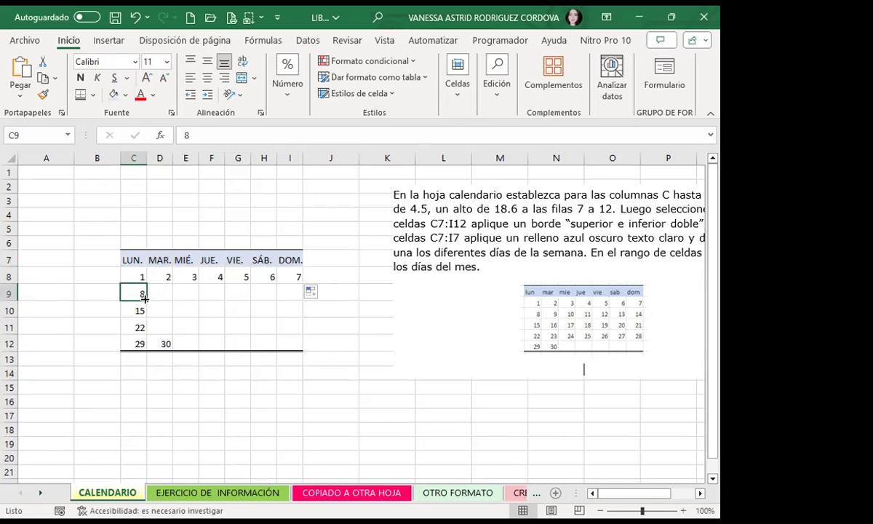
{"action": "left_click_drag", "start_coordinate": [146, 300], "coordinate": [178, 296]}
{"action": "left_click_drag", "start_coordinate": [299, 294], "coordinate": [299, 295]}
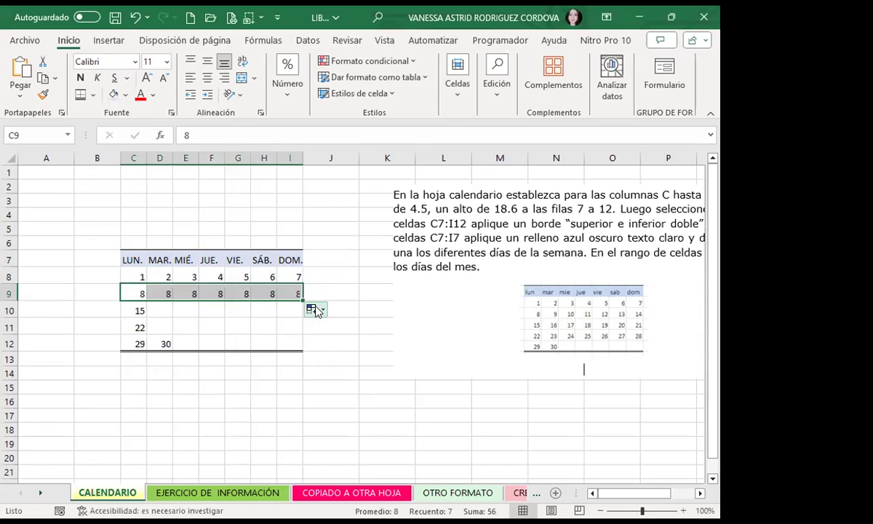
{"action": "left_click", "coordinate": [316, 312]}
{"action": "left_click", "coordinate": [316, 343]}
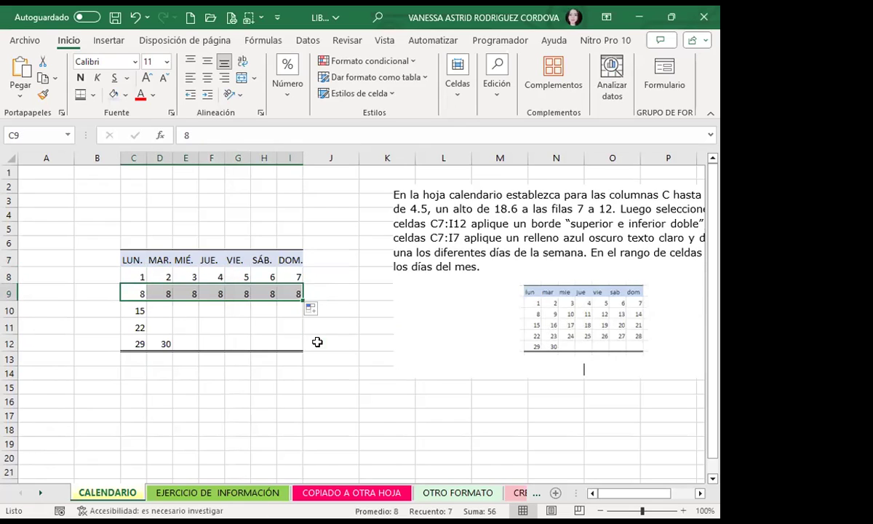
- Fill rows 10 and 11 as series to read 15–21 and 22–28 through column I
{"action": "left_click", "coordinate": [145, 313]}
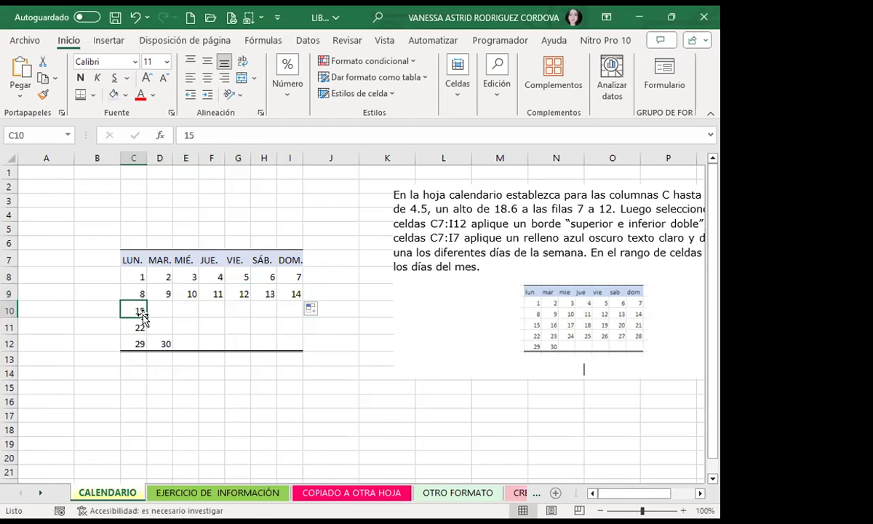
{"action": "left_click_drag", "start_coordinate": [147, 313], "coordinate": [294, 311]}
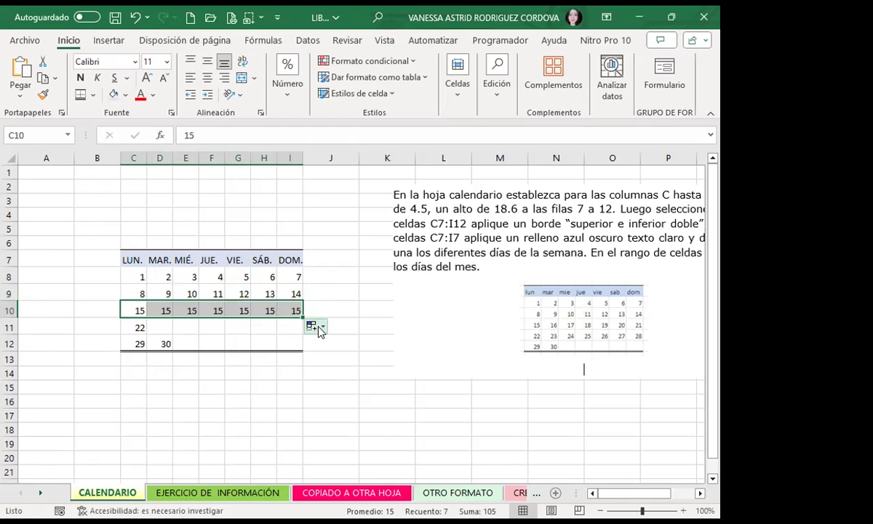
{"action": "left_click", "coordinate": [320, 328]}
{"action": "left_click", "coordinate": [338, 359]}
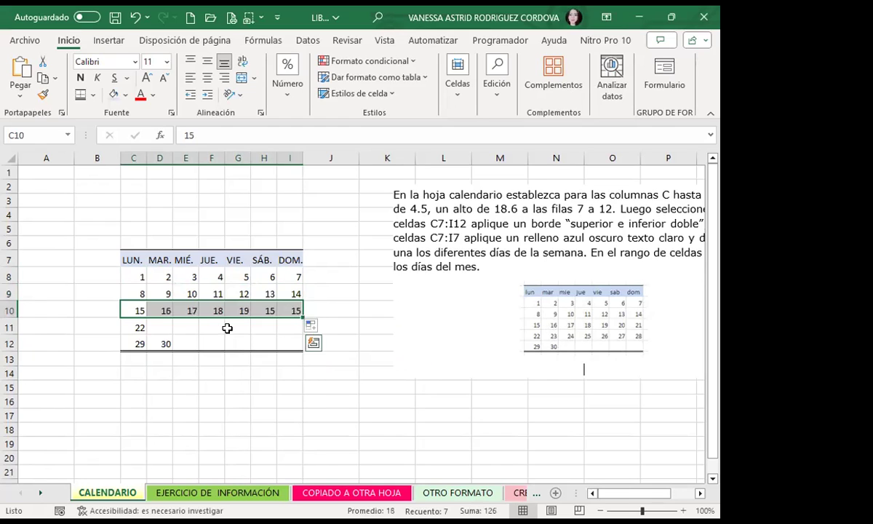
{"action": "left_click", "coordinate": [138, 327]}
{"action": "left_click_drag", "start_coordinate": [147, 336], "coordinate": [180, 328]}
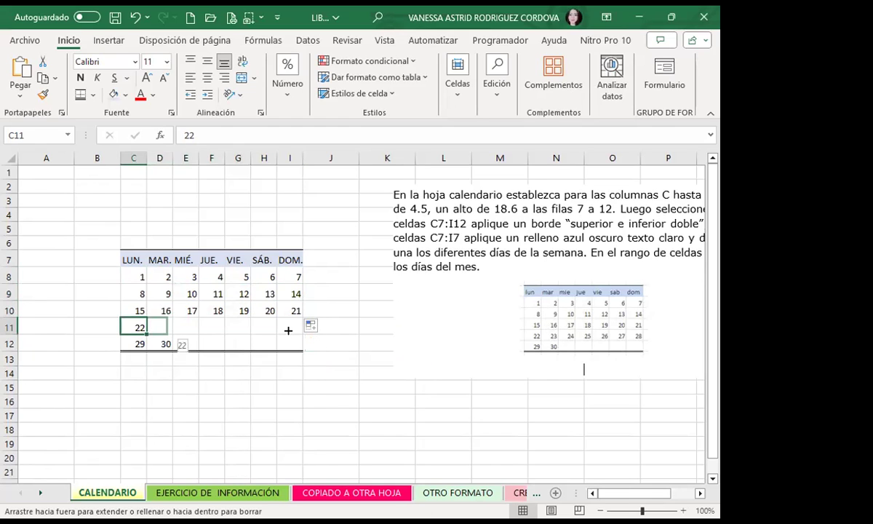
{"action": "left_click_drag", "start_coordinate": [298, 331], "coordinate": [298, 330]}
{"action": "left_click", "coordinate": [314, 342]}
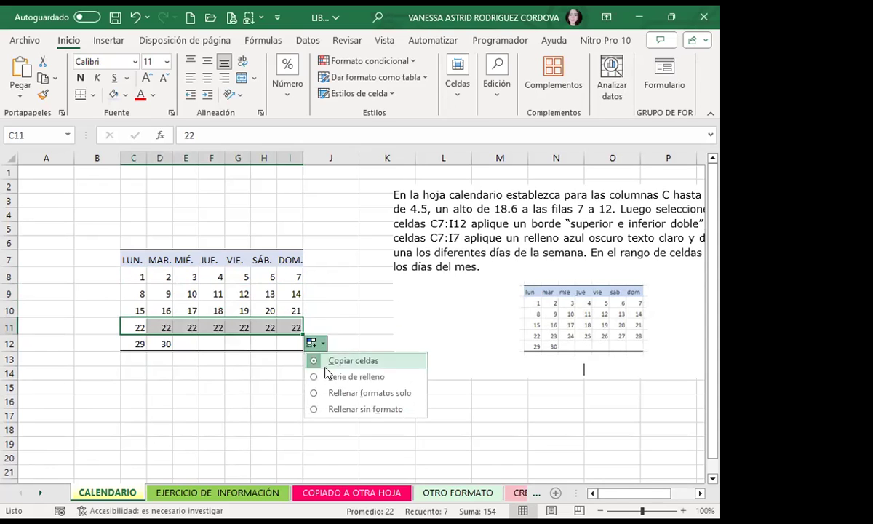
{"action": "left_click", "coordinate": [338, 377]}
- Move the instruction picture left and up, beside the calendar
{"action": "left_click", "coordinate": [353, 307]}
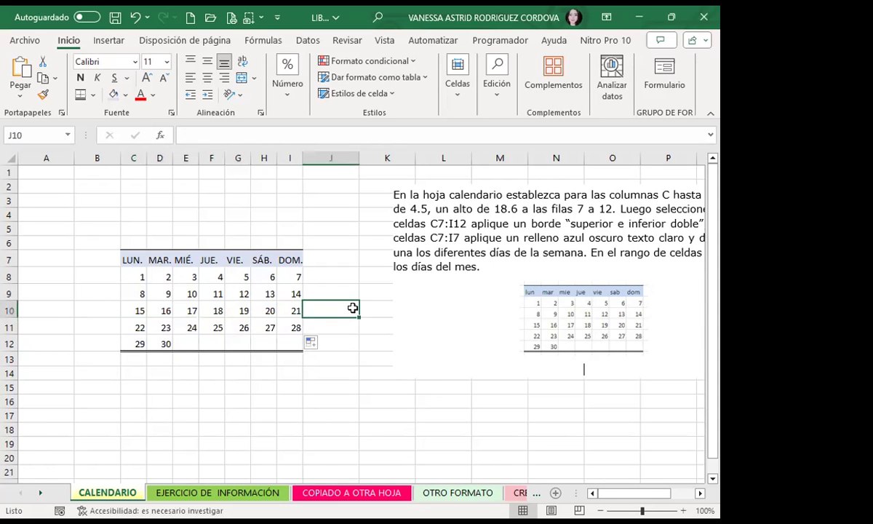
{"action": "mouse_move", "coordinate": [587, 322]}
{"action": "left_mouse_down"}
{"action": "mouse_move", "coordinate": [500, 307]}
{"action": "mouse_move", "coordinate": [511, 309]}
{"action": "left_mouse_up"}
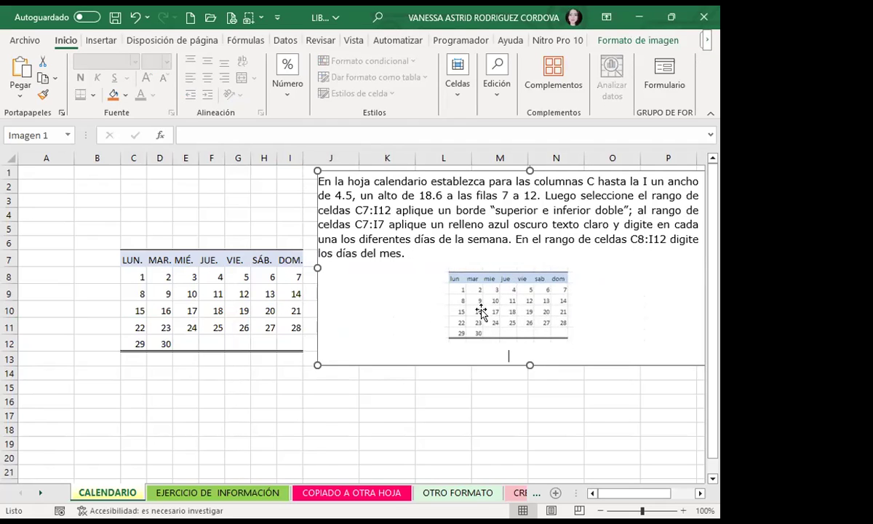
{"action": "left_click", "coordinate": [188, 312]}
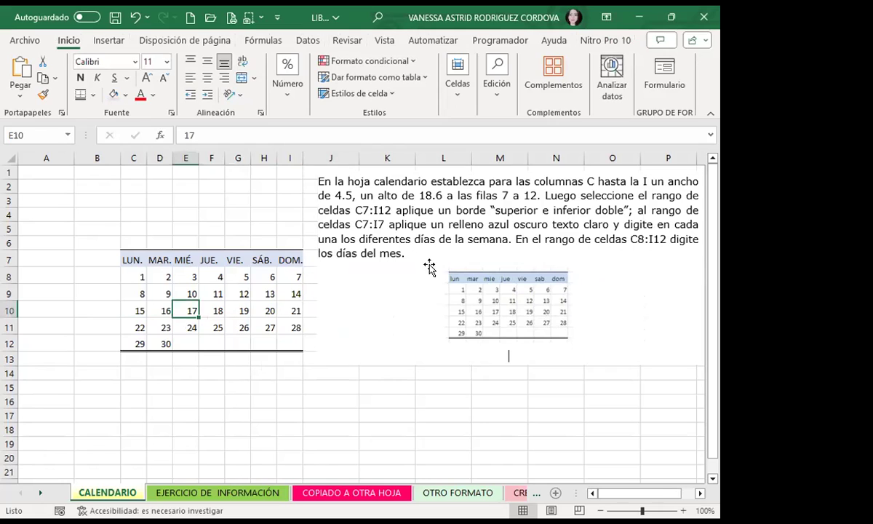
- Shift the instruction picture right and down, then select cells C7, E8, C6:I6 and G10
{"action": "left_click_drag", "start_coordinate": [428, 267], "coordinate": [488, 277]}
{"action": "left_click", "coordinate": [305, 290]}
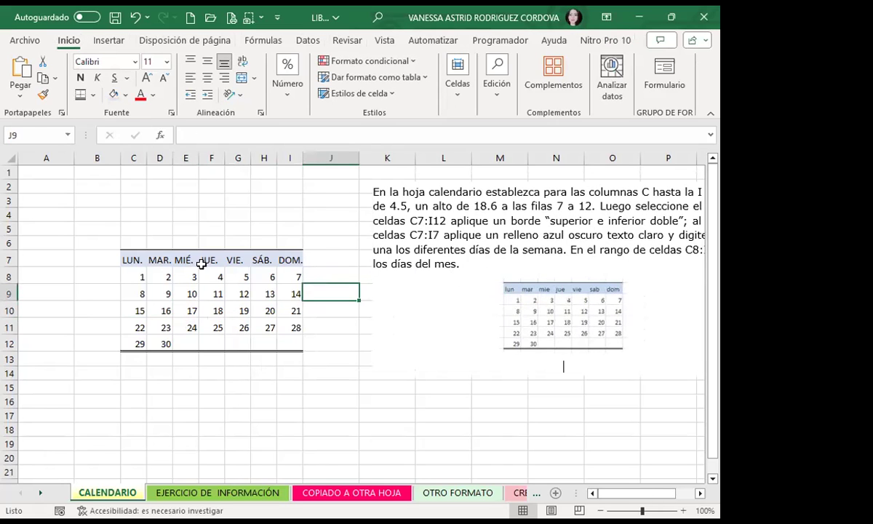
{"action": "left_click", "coordinate": [136, 260]}
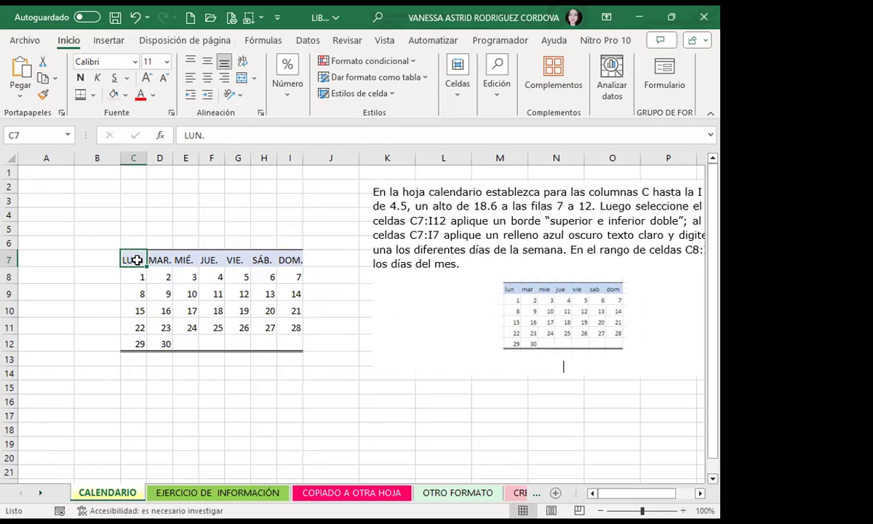
{"action": "left_click", "coordinate": [191, 272]}
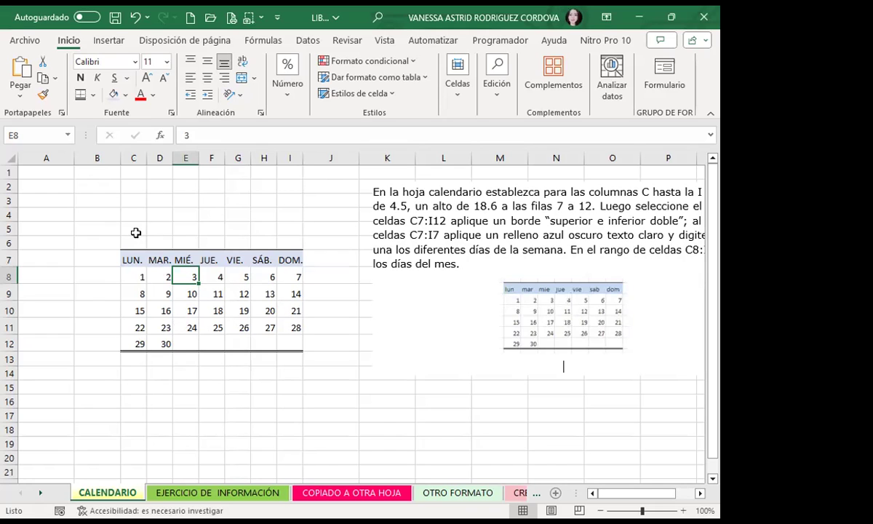
{"action": "left_click_drag", "start_coordinate": [133, 243], "coordinate": [285, 243]}
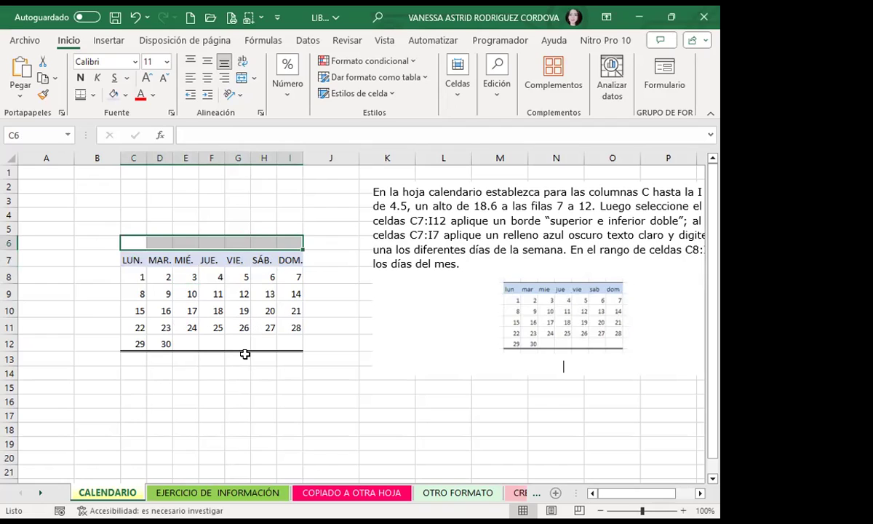
{"action": "left_click", "coordinate": [235, 307]}
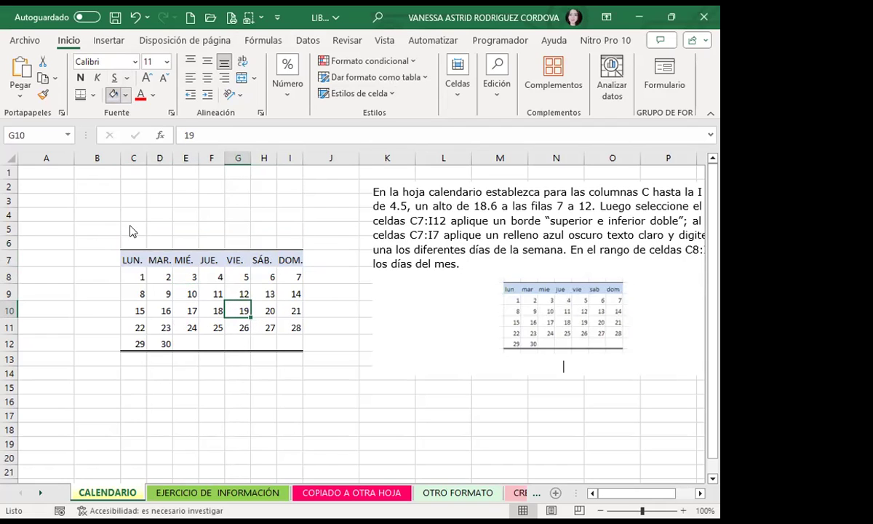
- Give day 19 in G10 a yellow fill and attach a note to it
{"action": "left_click", "coordinate": [113, 94]}
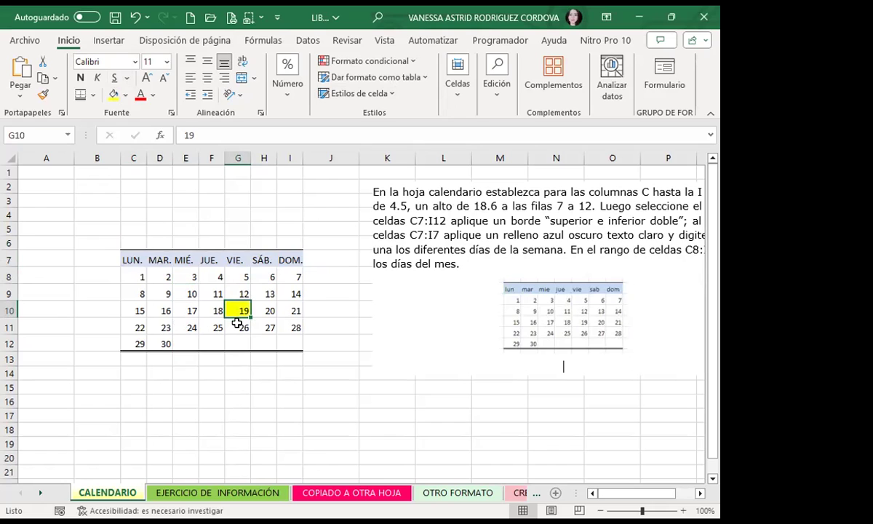
{"action": "left_click", "coordinate": [350, 40]}
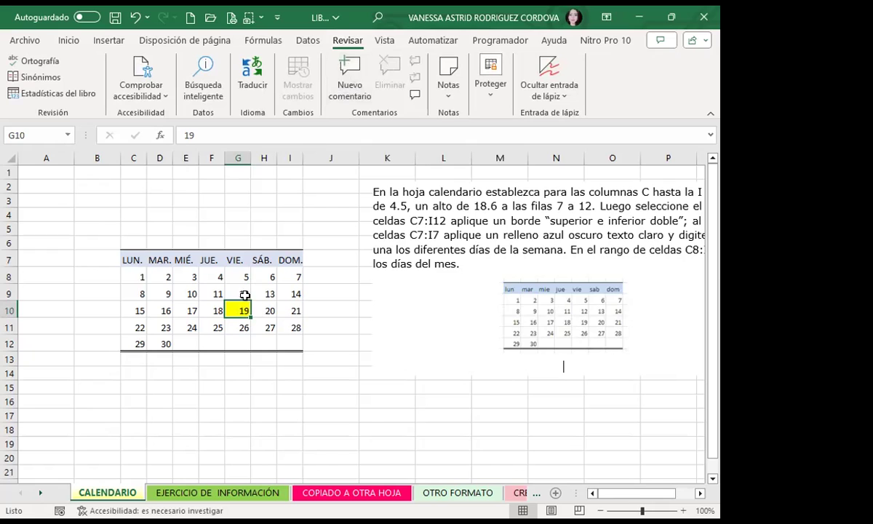
{"action": "left_click", "coordinate": [344, 87]}
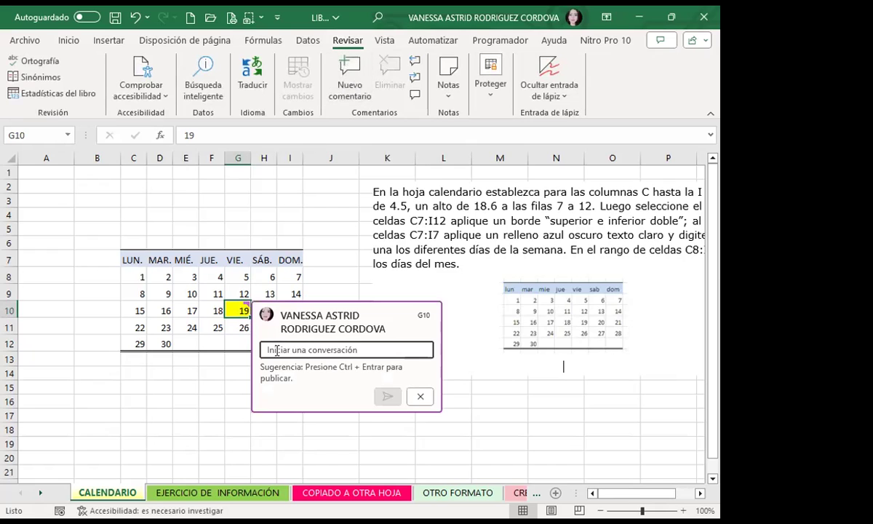
{"action": "left_click", "coordinate": [420, 397]}
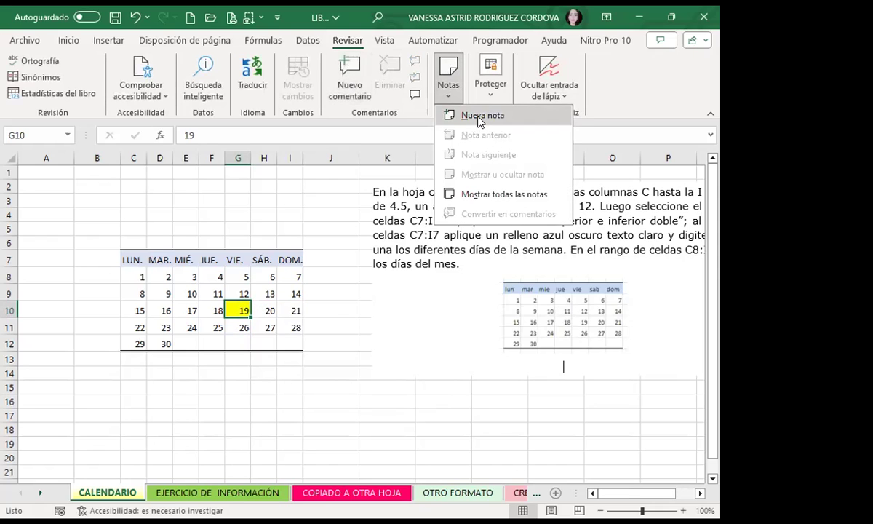
{"action": "left_click", "coordinate": [482, 116]}
{"action": "type", "text": "ASURE"}
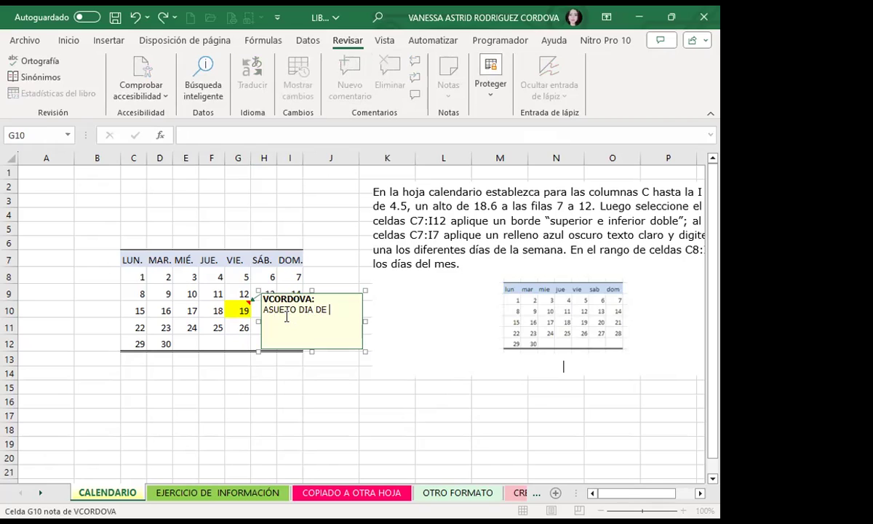
{"action": "key", "text": "BackSpace"}
{"action": "key", "text": "BackSpace"}
{"action": "key", "text": "BackSpace"}
{"action": "left_click", "coordinate": [313, 400]}
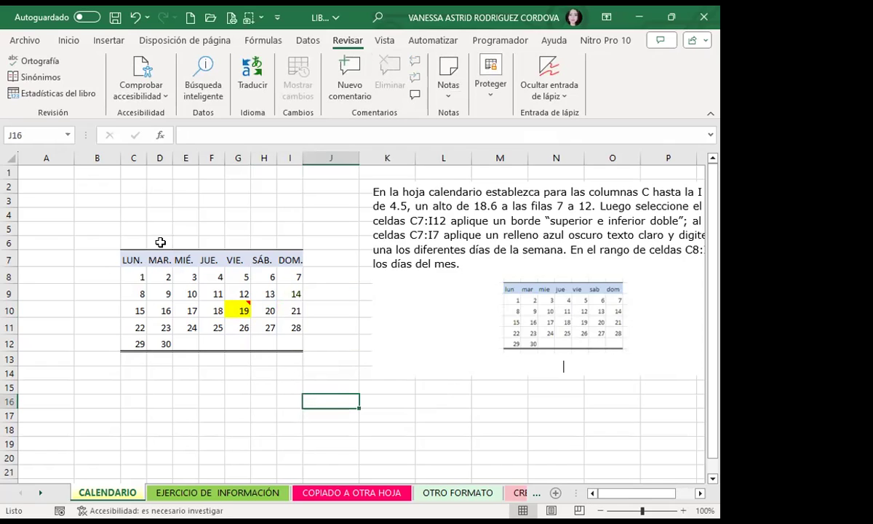
- Select the empty row above the calendar, E8, D11 and E12, then return to G10
{"action": "left_click_drag", "start_coordinate": [130, 215], "coordinate": [291, 222]}
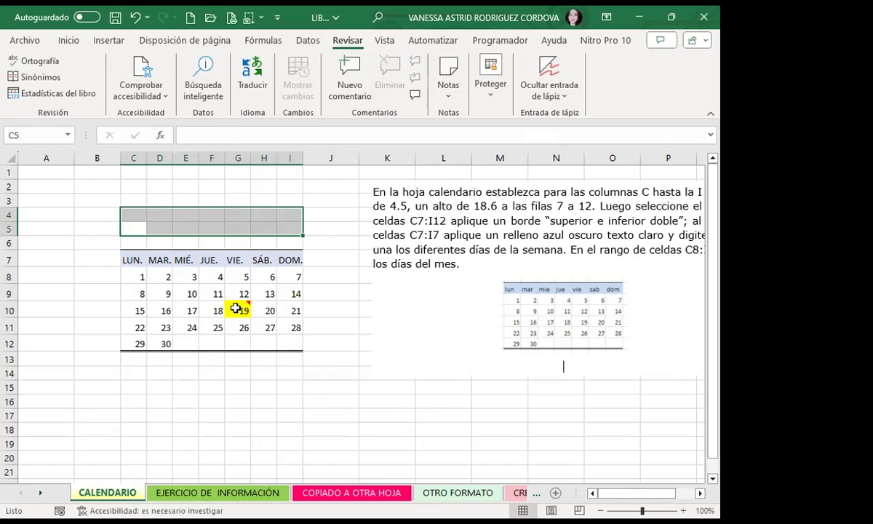
{"action": "left_click", "coordinate": [186, 276]}
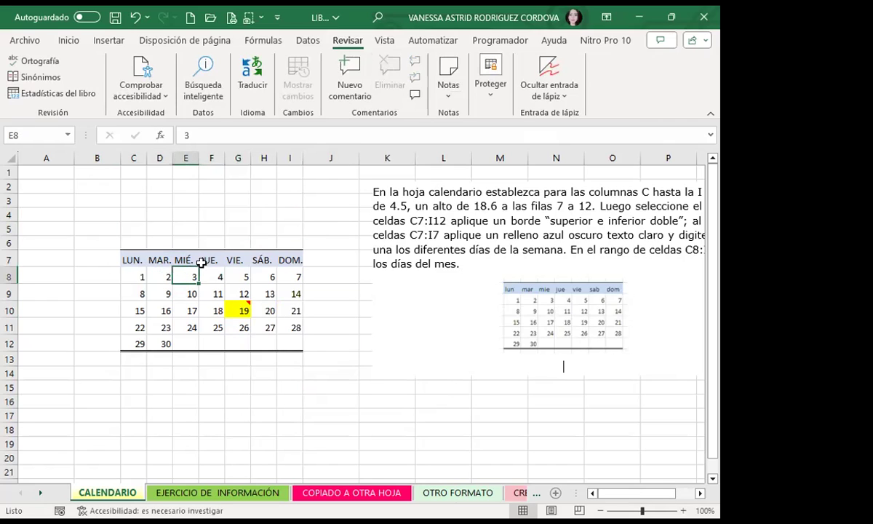
{"action": "left_click", "coordinate": [162, 328]}
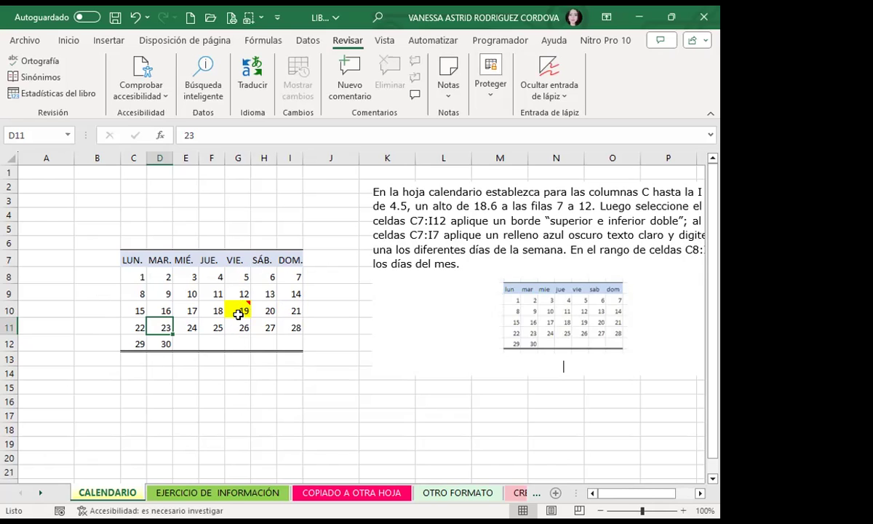
{"action": "left_click", "coordinate": [195, 342]}
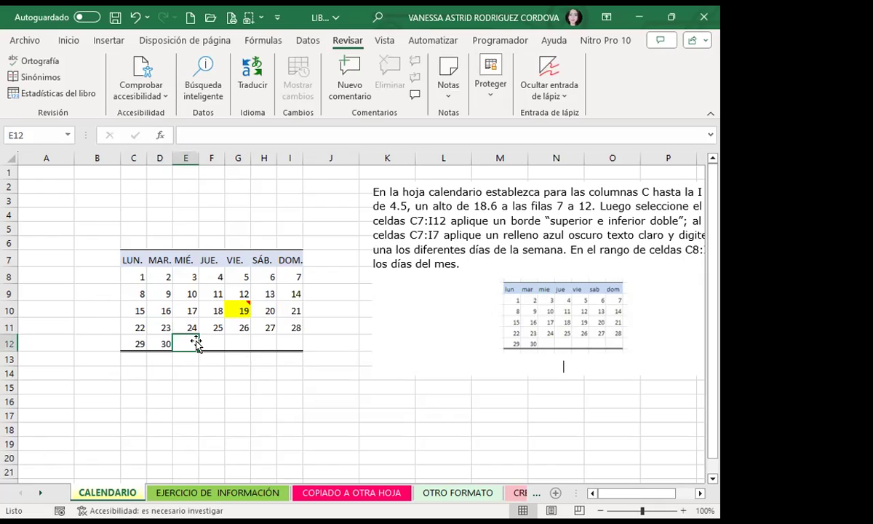
{"action": "left_click", "coordinate": [237, 310]}
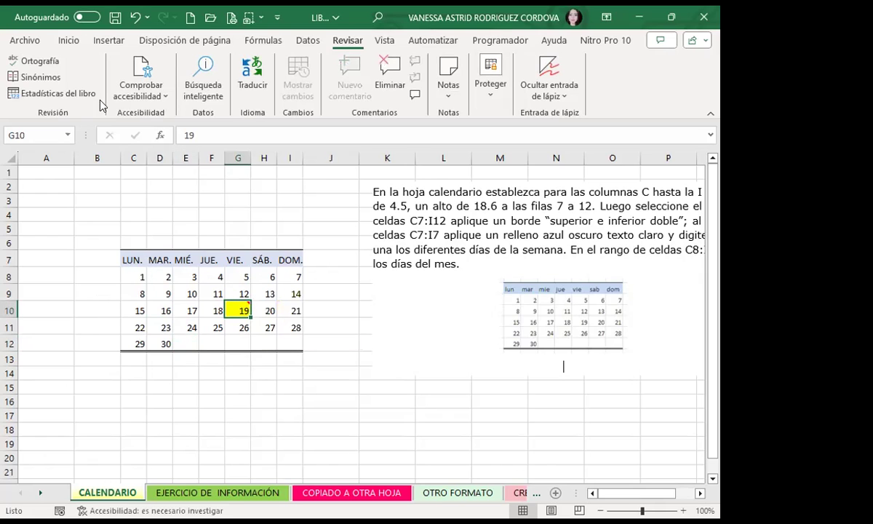
- Delete G10's comment and undo its yellow fill, leaving the calendar plain
{"action": "left_click", "coordinate": [136, 18]}
{"action": "left_click", "coordinate": [136, 18]}
{"action": "left_click", "coordinate": [191, 328]}
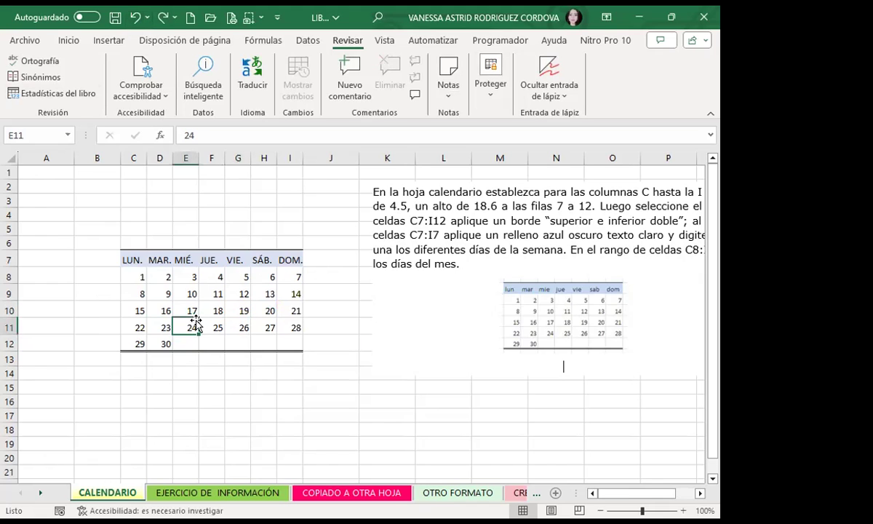
{"action": "left_click_drag", "start_coordinate": [131, 260], "coordinate": [278, 342]}
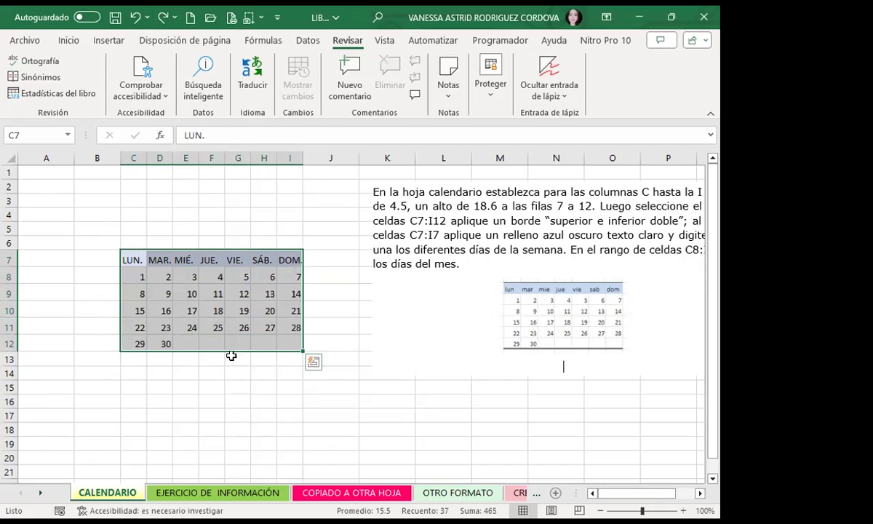
{"action": "left_click", "coordinate": [200, 384]}
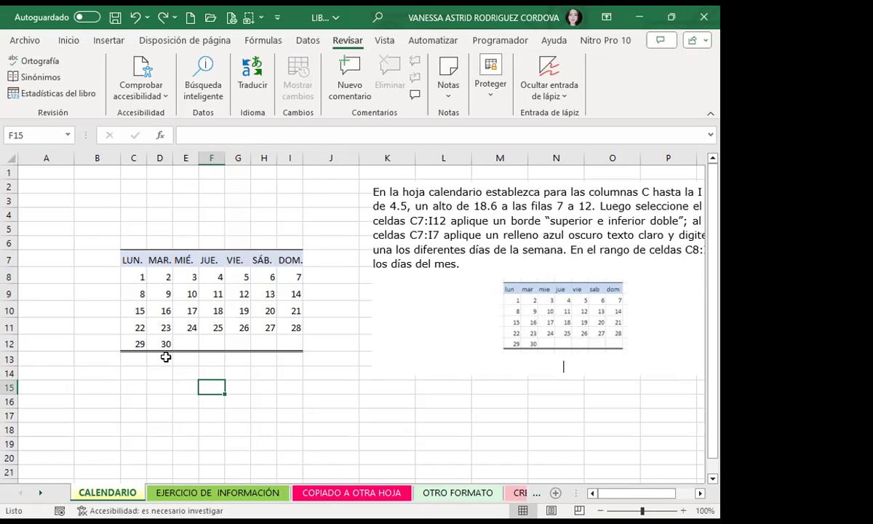
{"action": "left_click", "coordinate": [305, 373]}
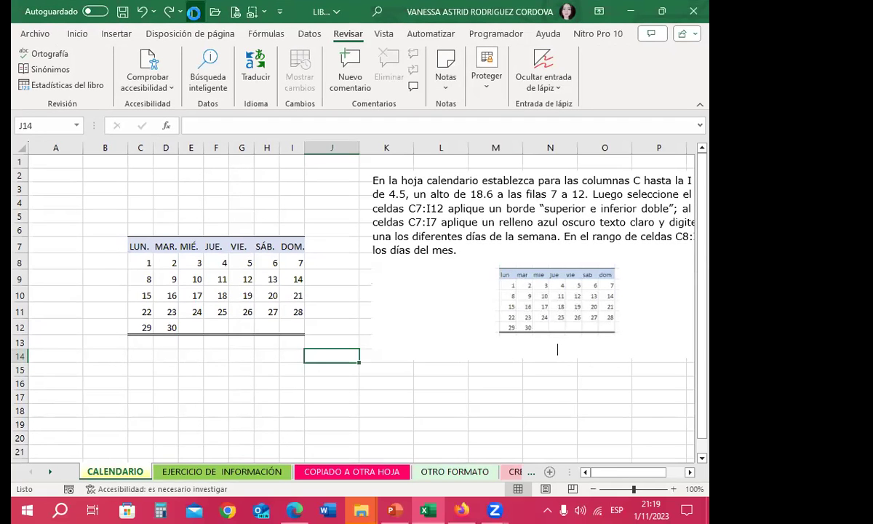
- Dismiss the new workbook's save prompt without saving and return to the calendar workbook
{"action": "left_click", "coordinate": [336, 12]}
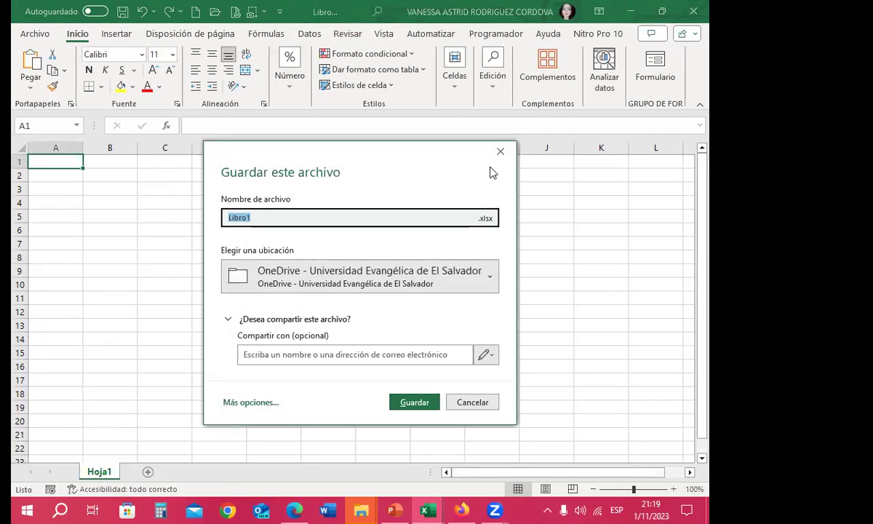
{"action": "left_click", "coordinate": [274, 271]}
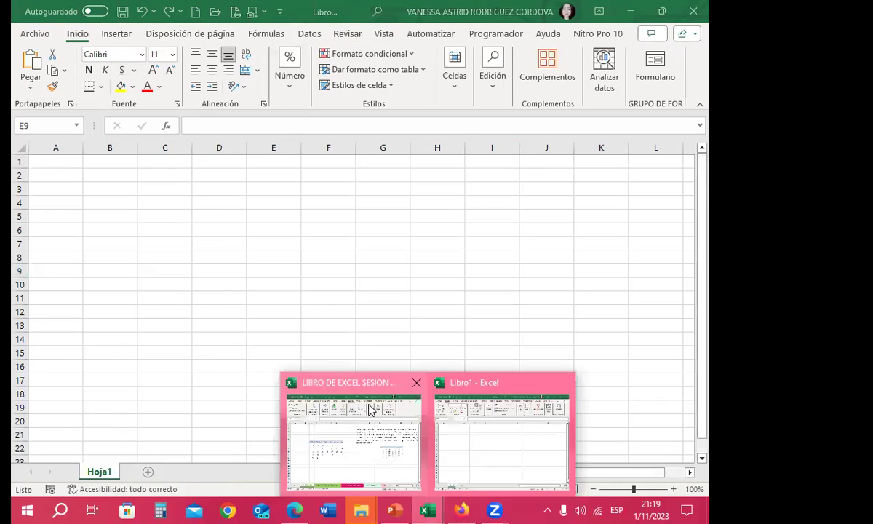
{"action": "mouse_move", "coordinate": [428, 510]}
{"action": "left_click", "coordinate": [355, 439]}
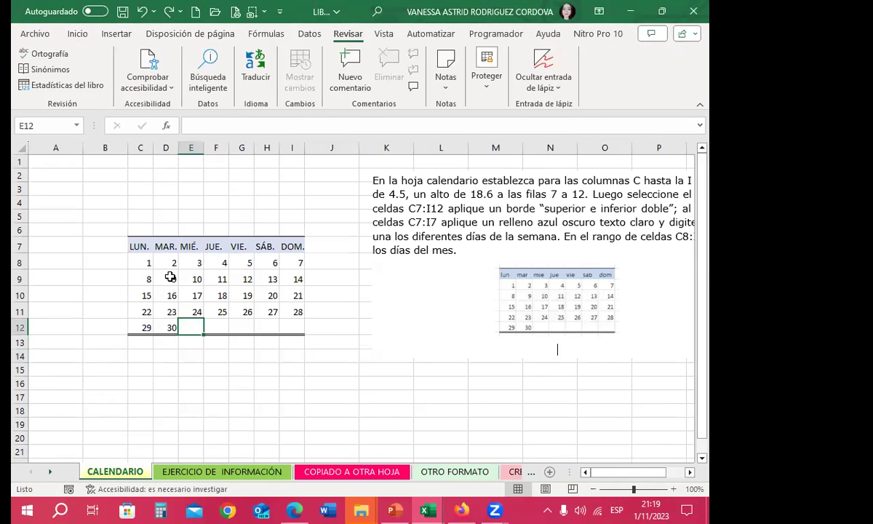
- Copy the CALENDARIO sheet into Libro1 with Mover o copiar and Crear una copia ticked
{"action": "right_click", "coordinate": [126, 476]}
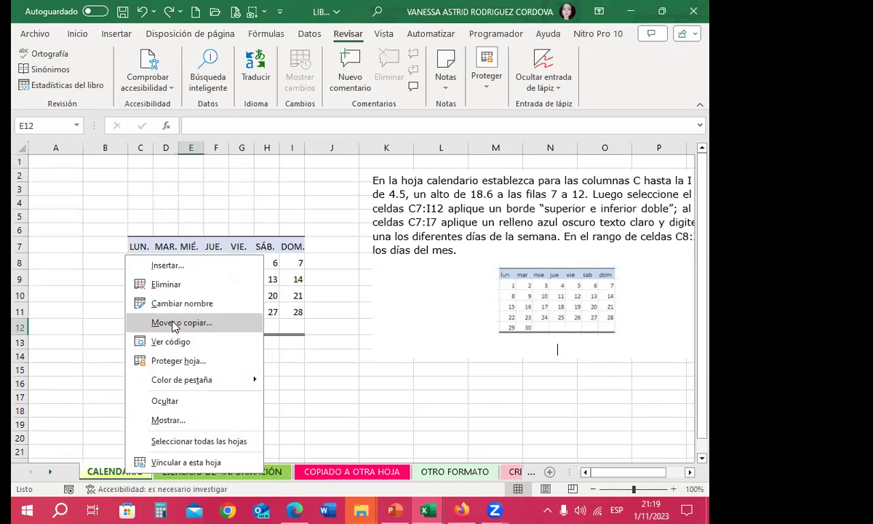
{"action": "left_click", "coordinate": [175, 324]}
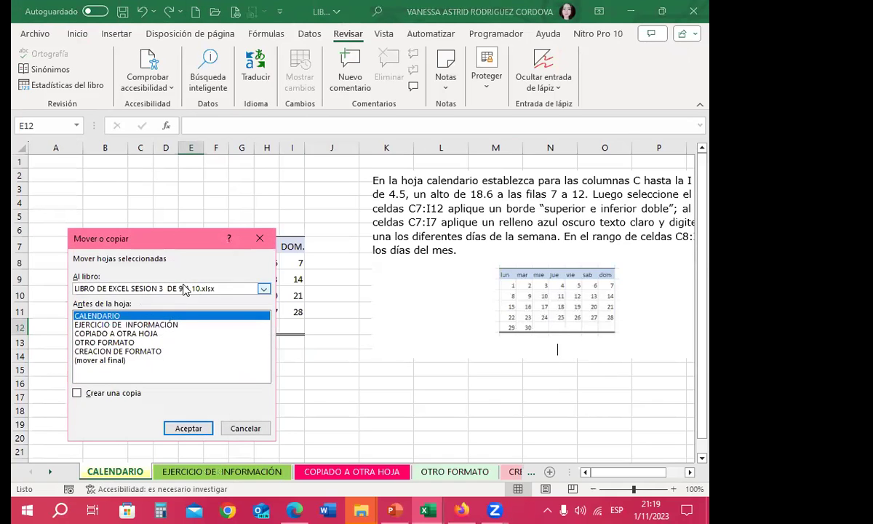
{"action": "left_click", "coordinate": [184, 289]}
{"action": "left_click", "coordinate": [84, 327]}
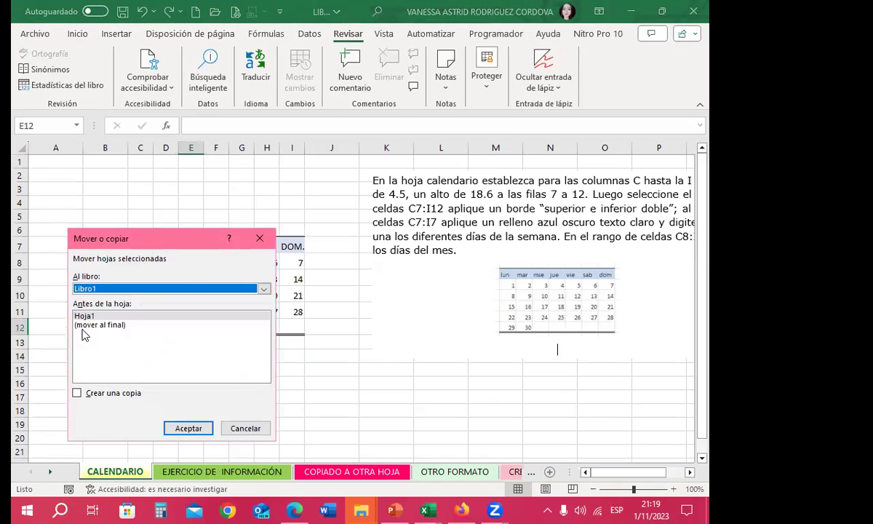
{"action": "left_click", "coordinate": [76, 394]}
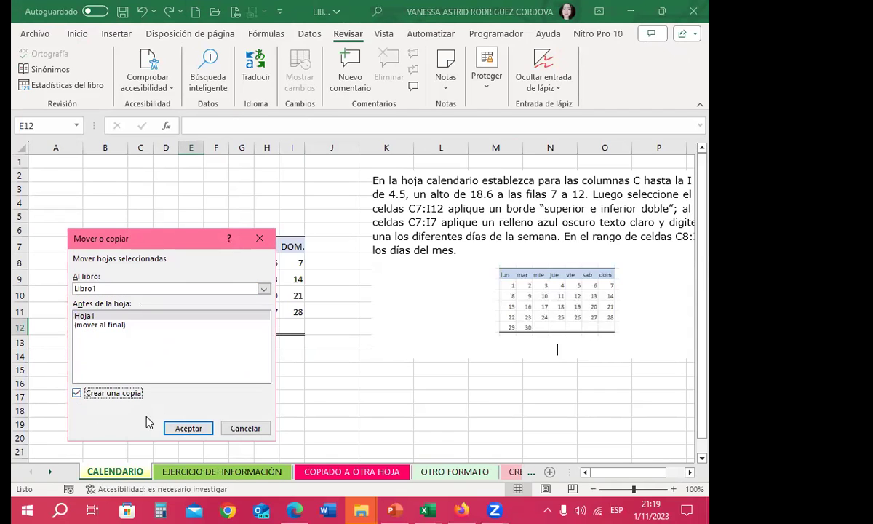
{"action": "left_click", "coordinate": [188, 429]}
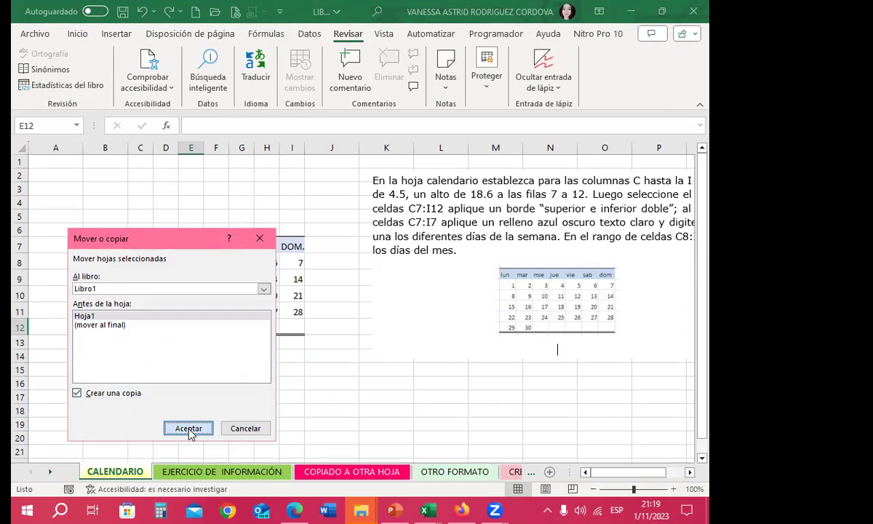
{"action": "key", "text": "ctrl+s"}
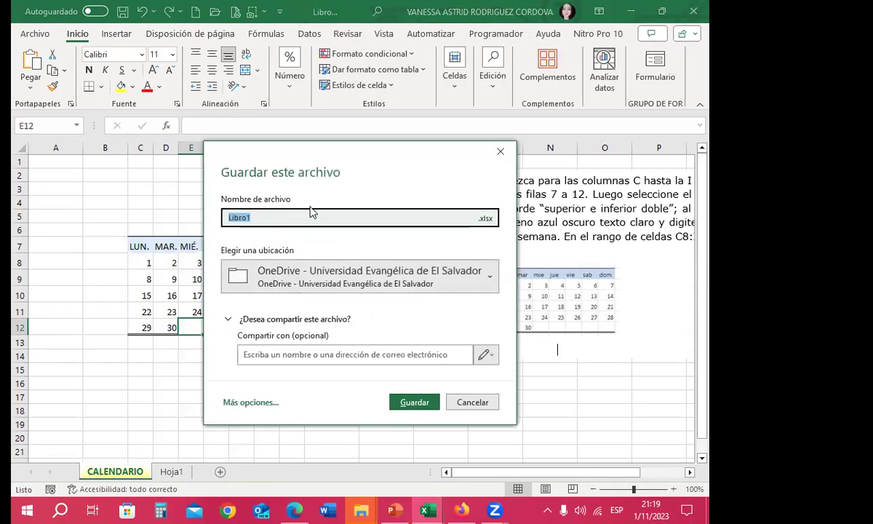
{"action": "left_click", "coordinate": [500, 151]}
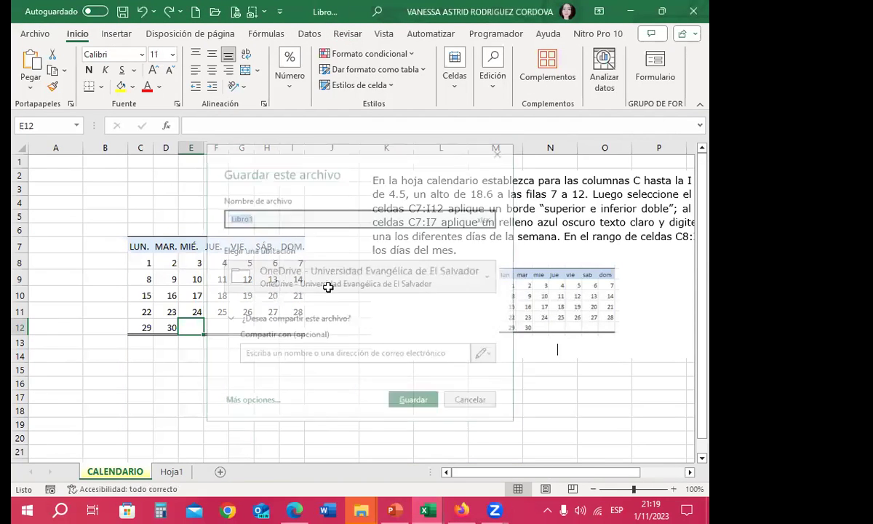
- Hide the empty Hoja1 sheet in Libro1
{"action": "left_click", "coordinate": [180, 474]}
{"action": "right_click", "coordinate": [181, 474]}
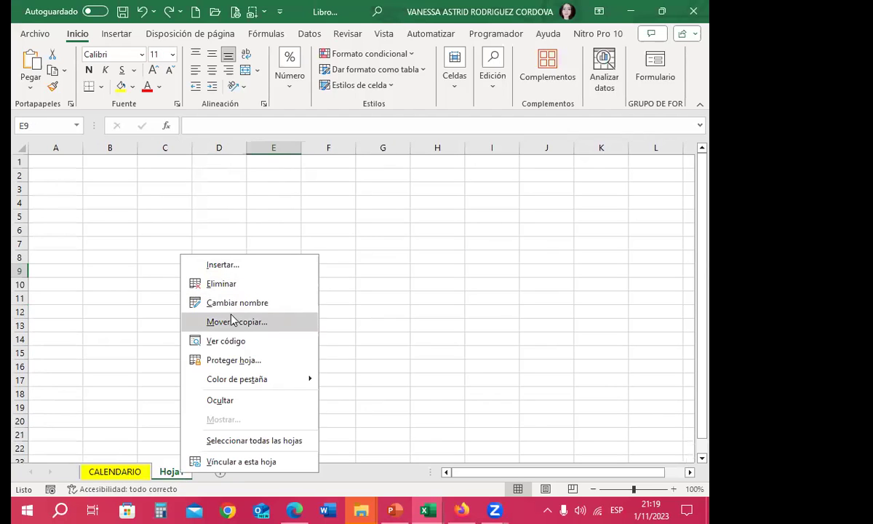
{"action": "left_click", "coordinate": [233, 401]}
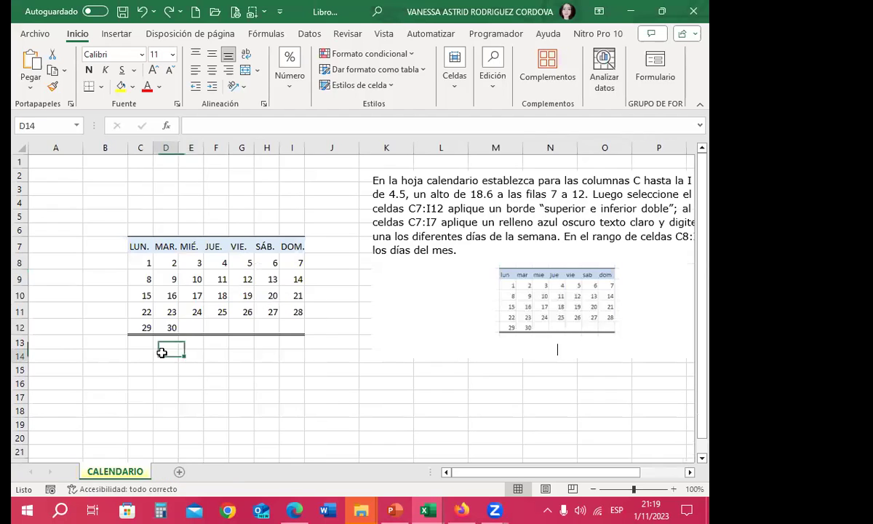
{"action": "left_click", "coordinate": [341, 360]}
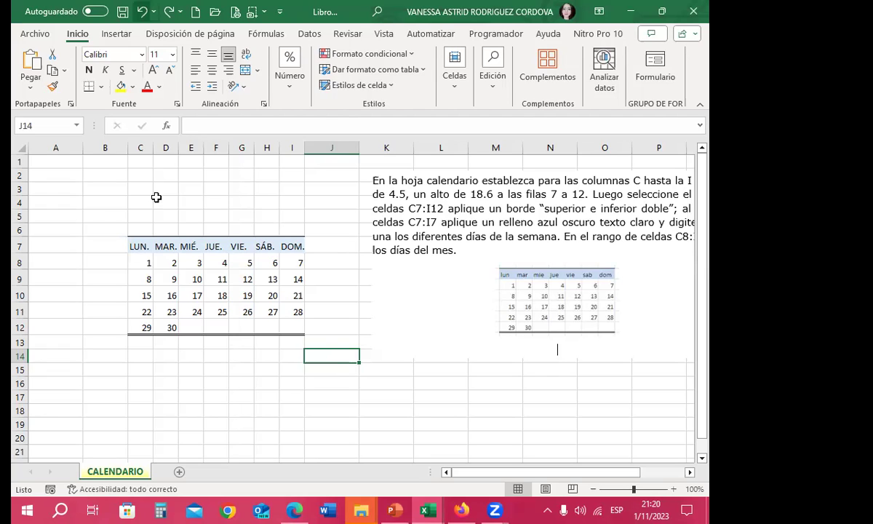
- Close Libro1 choosing No guardar and return to the original workbook's CALENDARIO sheet
{"action": "left_click", "coordinate": [684, 15]}
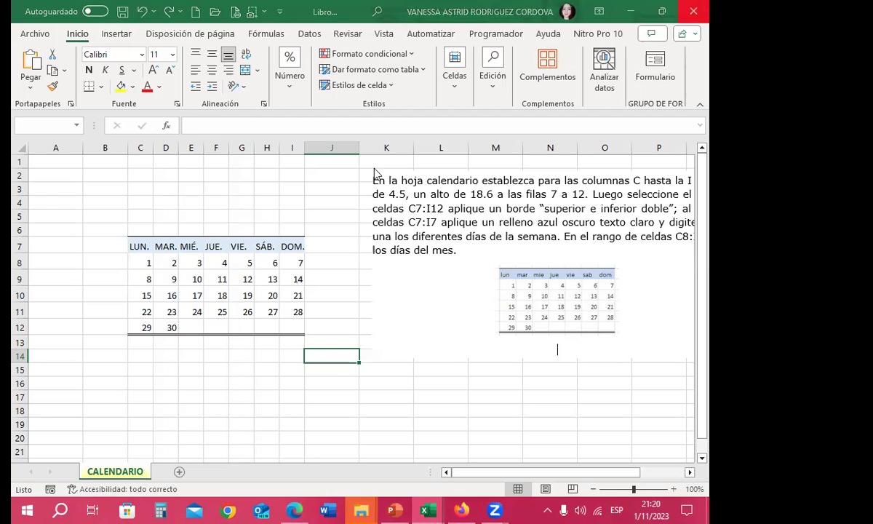
{"action": "left_click", "coordinate": [407, 330]}
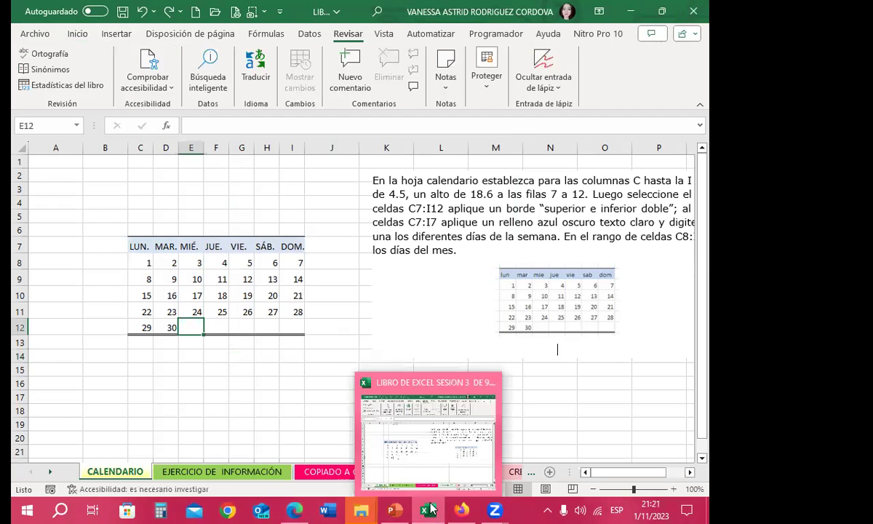
{"action": "mouse_move", "coordinate": [428, 510]}
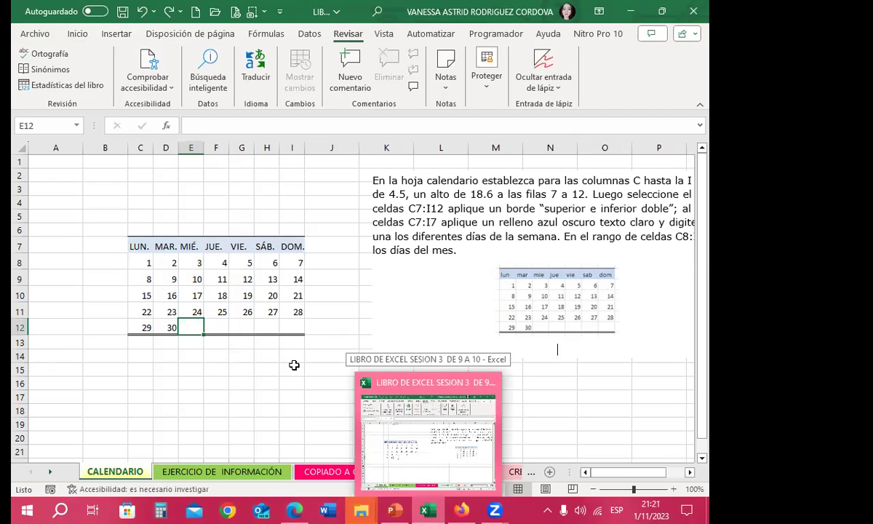
{"action": "left_click", "coordinate": [292, 369]}
{"action": "right_click", "coordinate": [93, 472]}
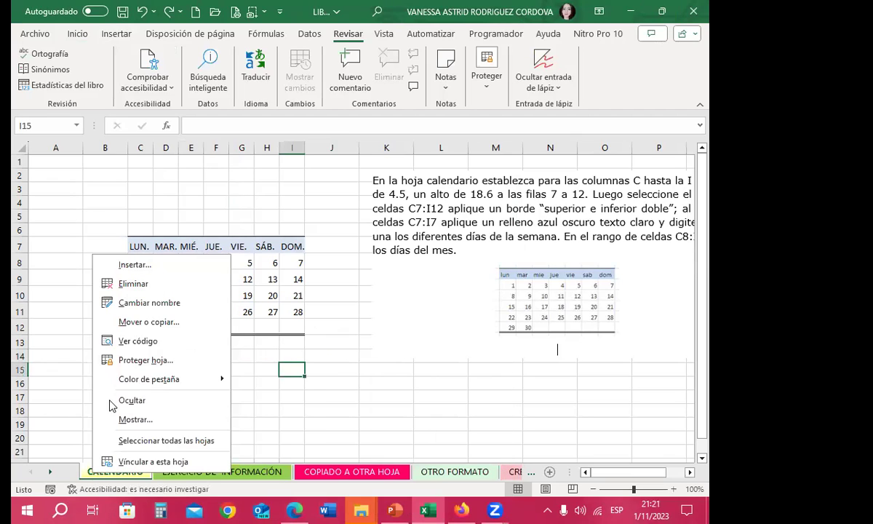
- Copy CALENDARIO to (nuevo libro) with Crear una copia ticked, creating Libro2
{"action": "left_click", "coordinate": [139, 314]}
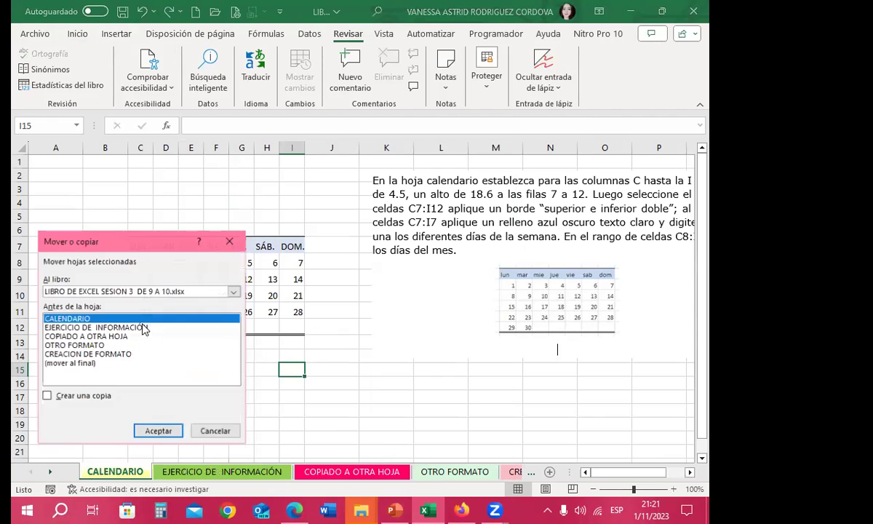
{"action": "left_click", "coordinate": [130, 291]}
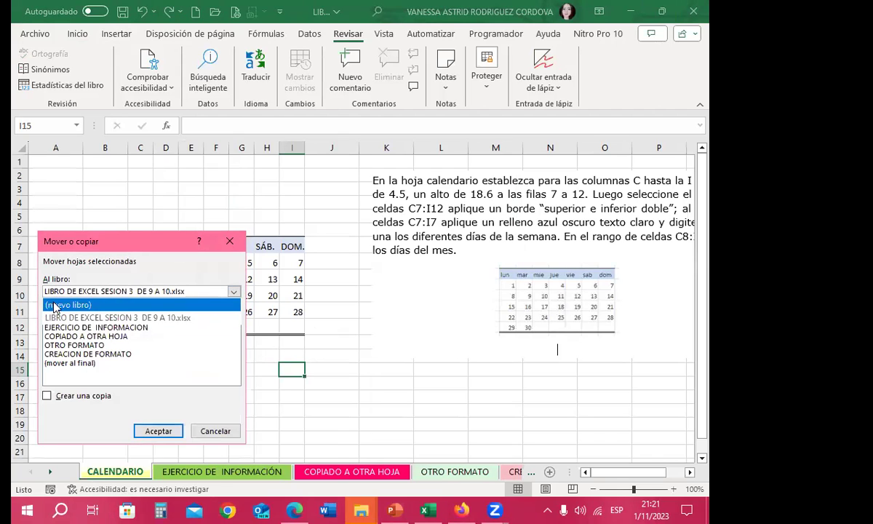
{"action": "left_click", "coordinate": [54, 306]}
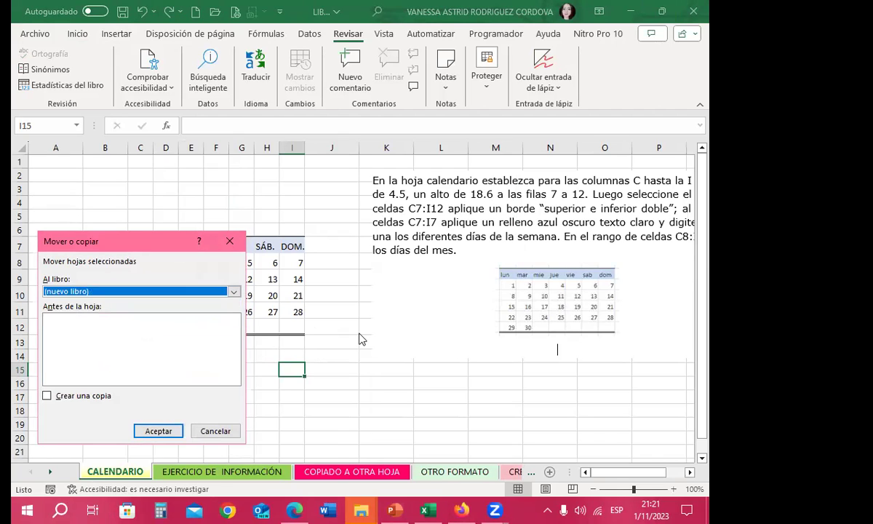
{"action": "left_click", "coordinate": [47, 395]}
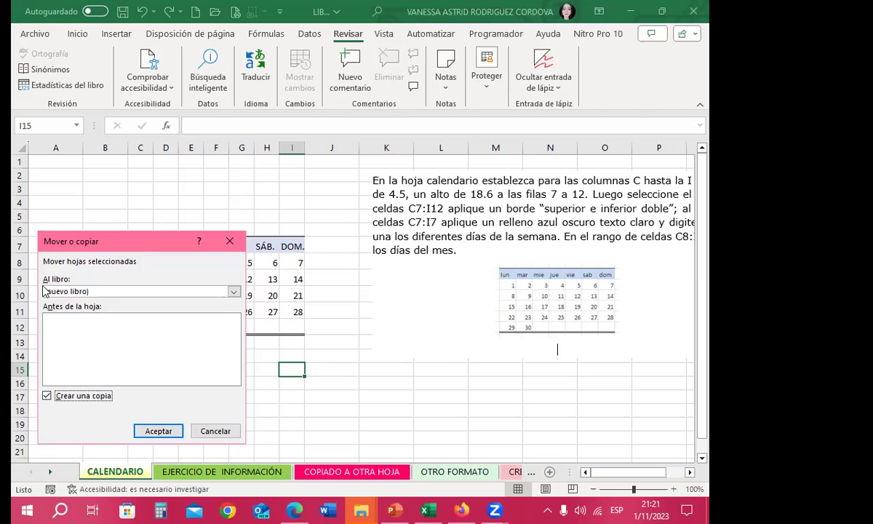
{"action": "left_click", "coordinate": [158, 431]}
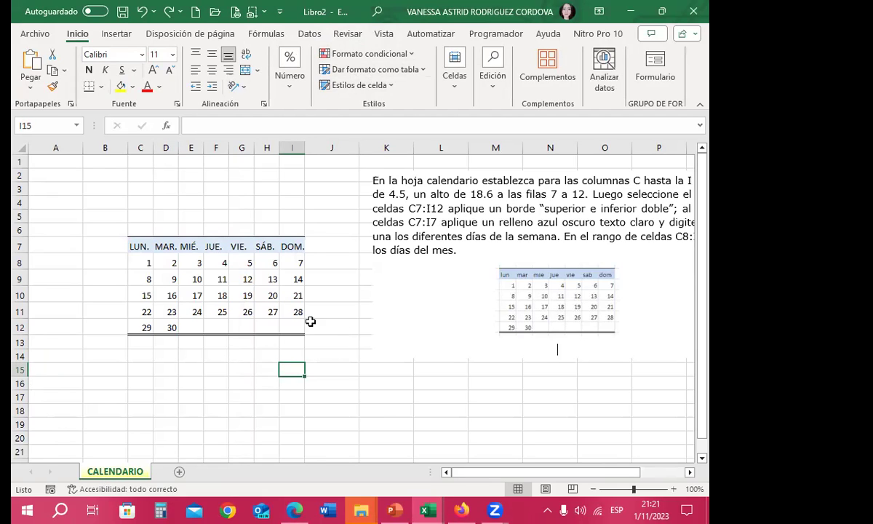
- Check the copied calendar's cells in Libro2, then close Libro2 with Ctrl+W
{"action": "left_click", "coordinate": [311, 322]}
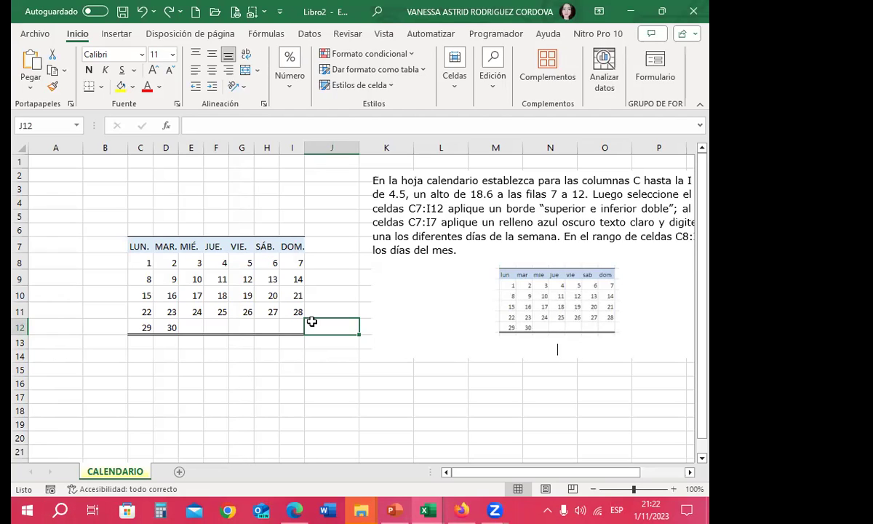
{"action": "left_click", "coordinate": [294, 312]}
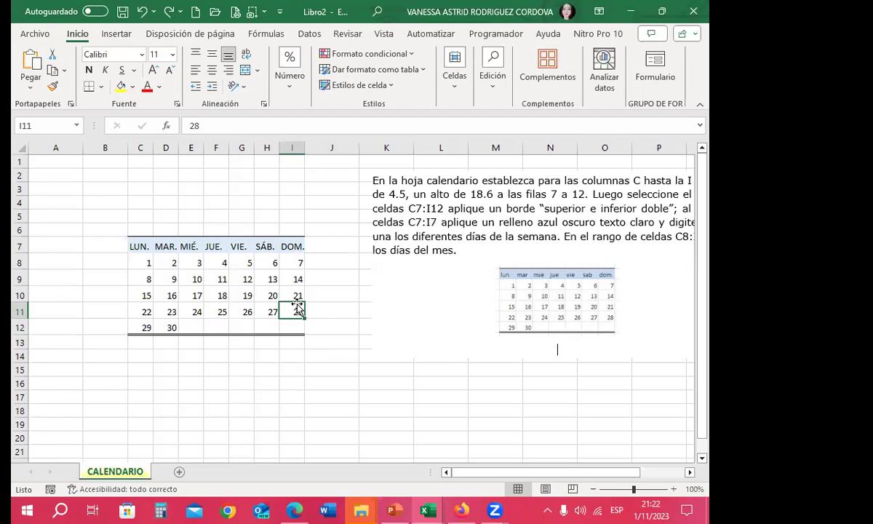
{"action": "left_click", "coordinate": [254, 344]}
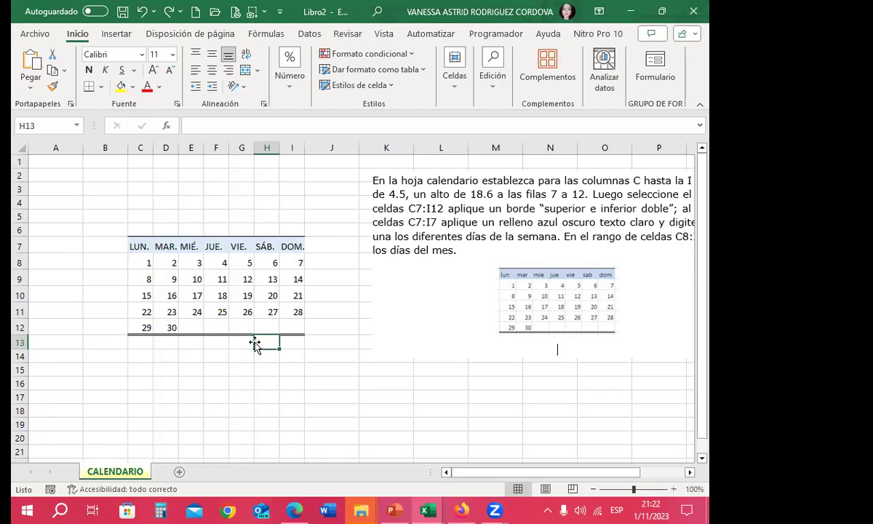
{"action": "left_click", "coordinate": [327, 355]}
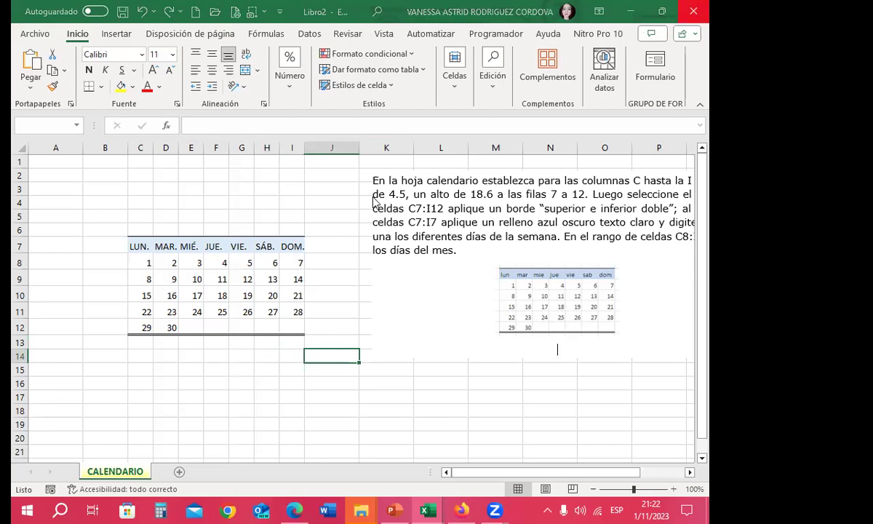
{"action": "key", "text": "ctrl+w"}
{"action": "left_click", "coordinate": [404, 331]}
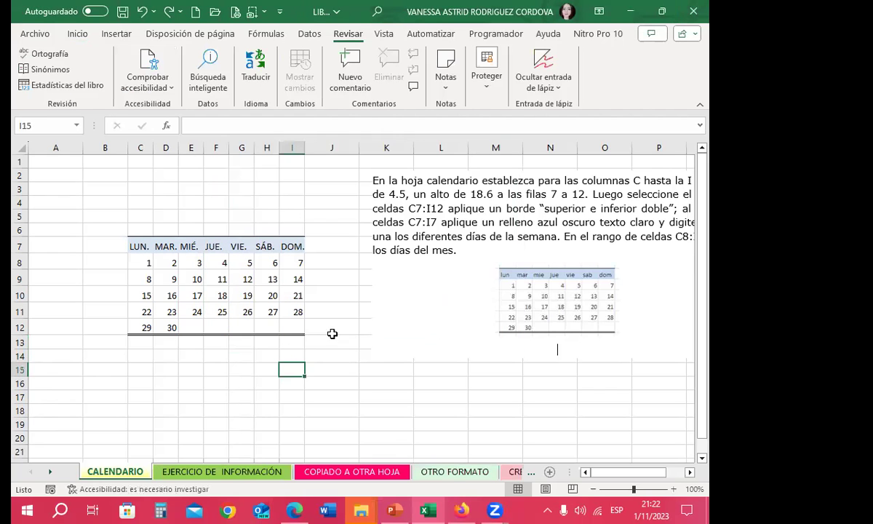
{"action": "left_click", "coordinate": [210, 273]}
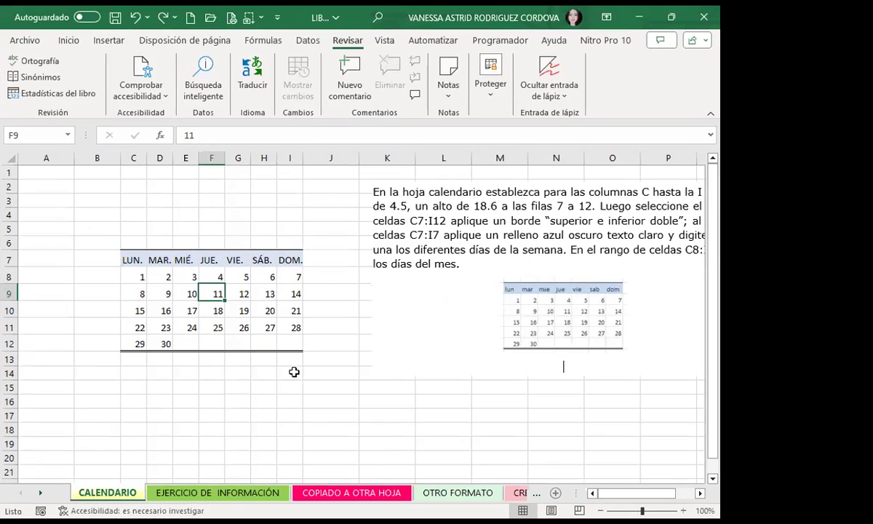
{"action": "left_click", "coordinate": [295, 354]}
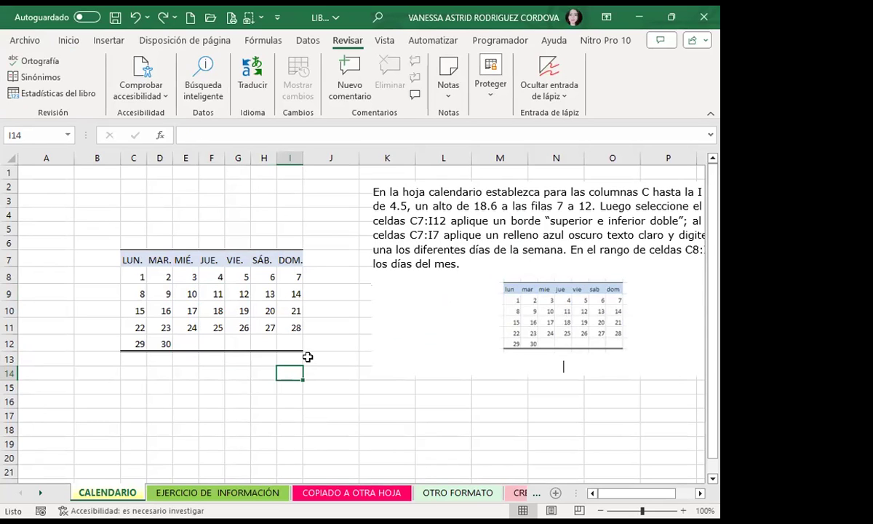
- Move the instructions picture down-left over the calendar
{"action": "mouse_move", "coordinate": [550, 270]}
{"action": "left_mouse_down"}
{"action": "mouse_move", "coordinate": [476, 412]}
{"action": "mouse_move", "coordinate": [203, 350]}
{"action": "left_mouse_up"}
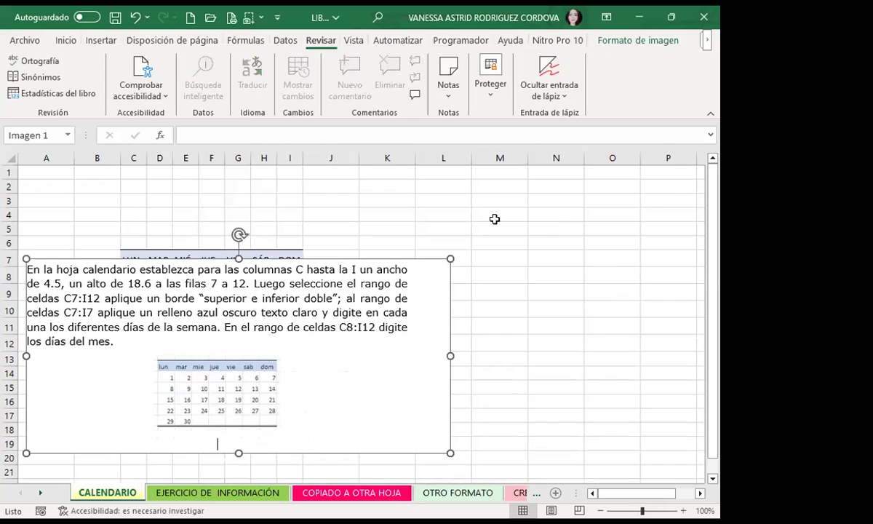
{"action": "left_click", "coordinate": [494, 220]}
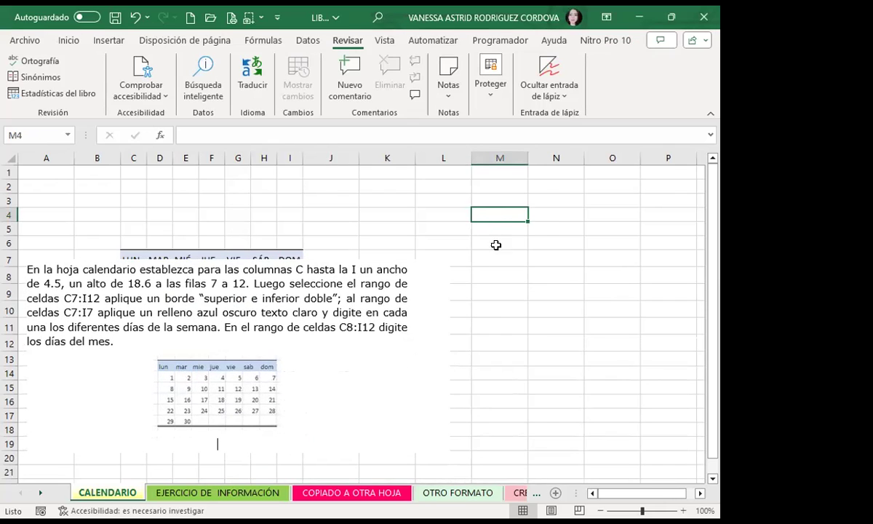
{"action": "left_click_drag", "start_coordinate": [497, 259], "coordinate": [495, 248]}
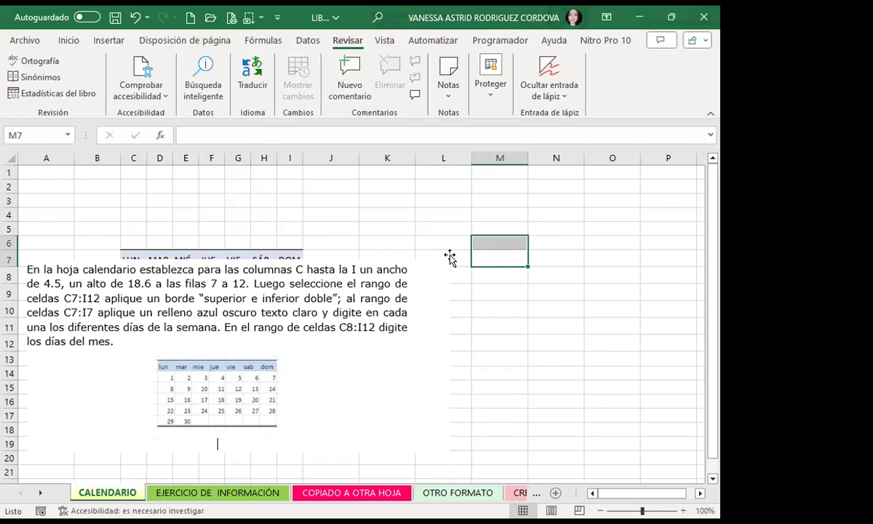
- Narrow columns M through Q from 10.71 to a width of about 4.71
{"action": "left_click", "coordinate": [507, 158]}
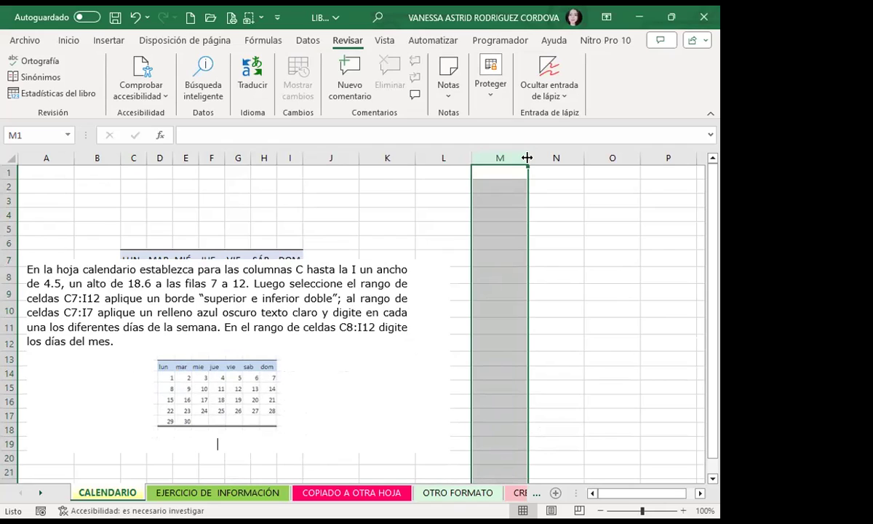
{"action": "left_click_drag", "start_coordinate": [527, 158], "coordinate": [505, 157]}
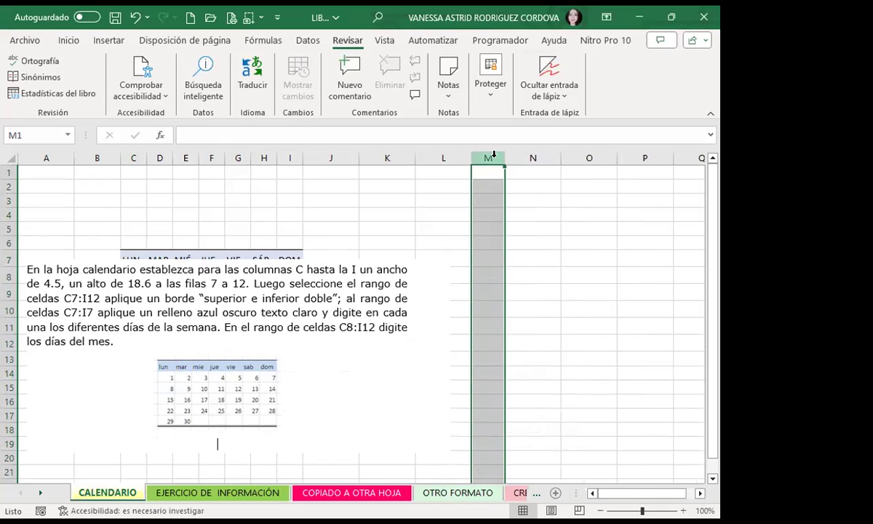
{"action": "key", "text": "ctrl+shift+Right"}
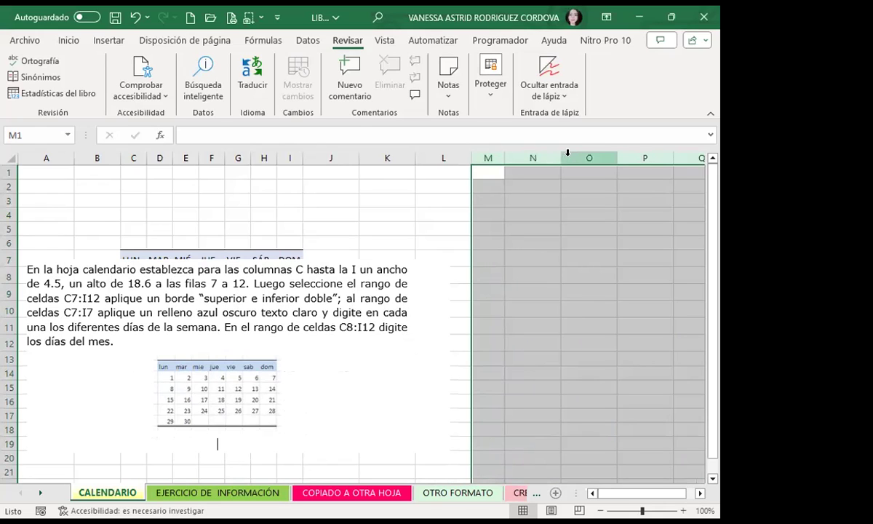
{"action": "left_click_drag", "start_coordinate": [564, 157], "coordinate": [529, 158]}
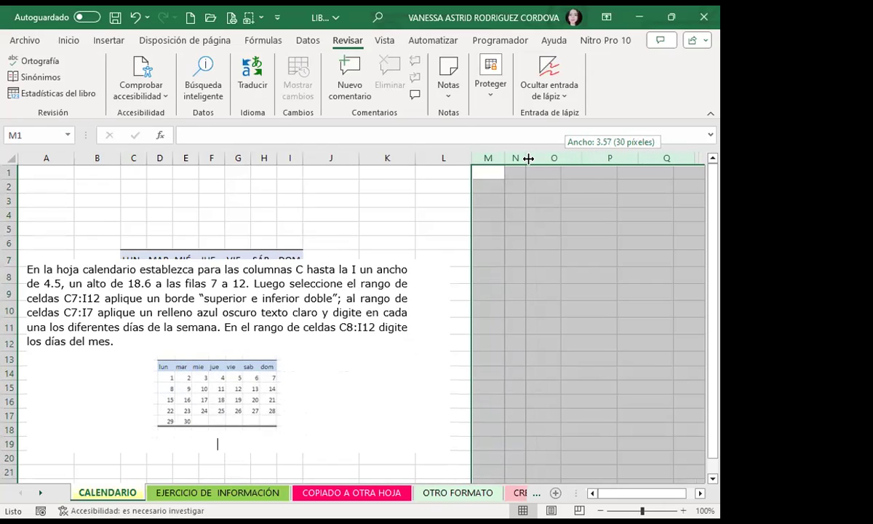
{"action": "left_click_drag", "start_coordinate": [529, 158], "coordinate": [534, 158]}
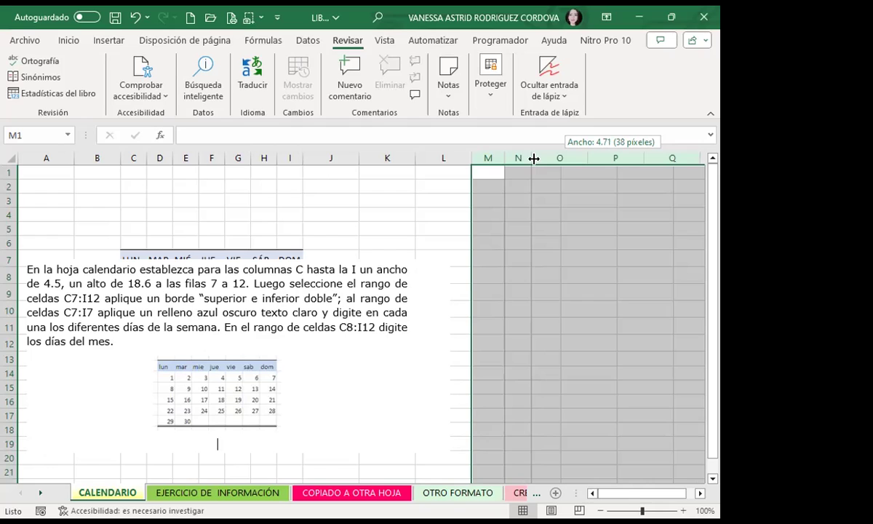
{"action": "left_click_drag", "start_coordinate": [534, 158], "coordinate": [534, 158]}
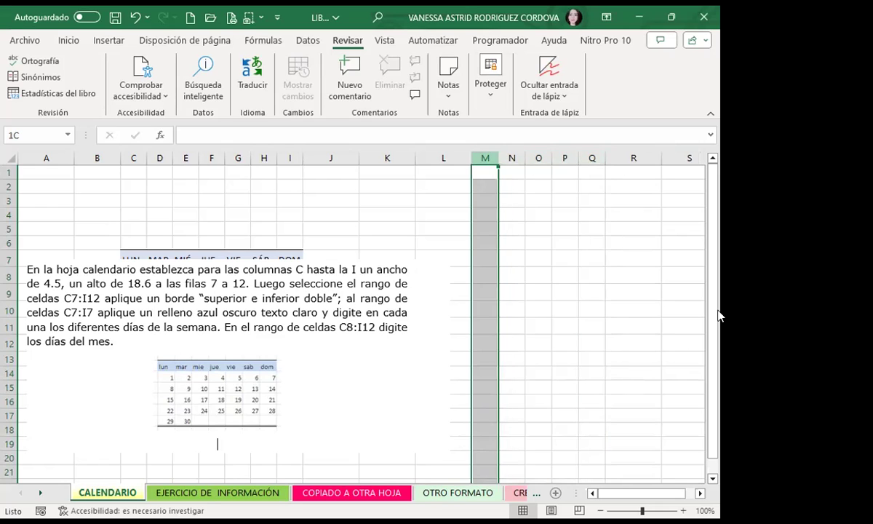
{"action": "left_click_drag", "start_coordinate": [485, 152], "coordinate": [633, 158]}
- Select the empty columns M through Q on the CALENDARIO sheet
{"action": "left_click", "coordinate": [66, 41]}
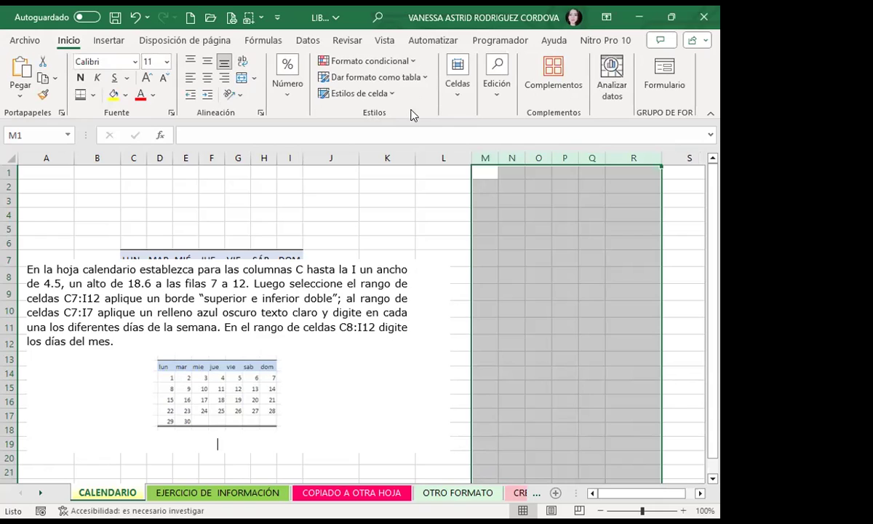
{"action": "left_click", "coordinate": [454, 104]}
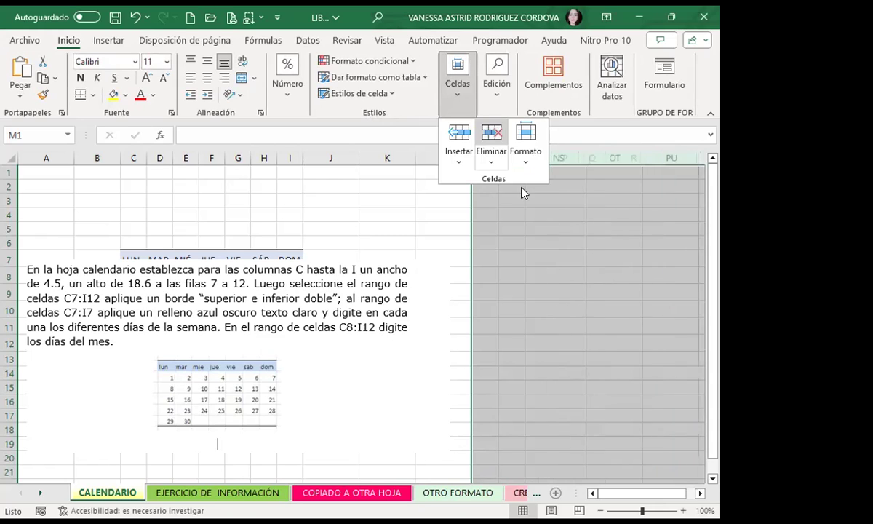
{"action": "left_click", "coordinate": [556, 278]}
{"action": "left_click", "coordinate": [555, 274]}
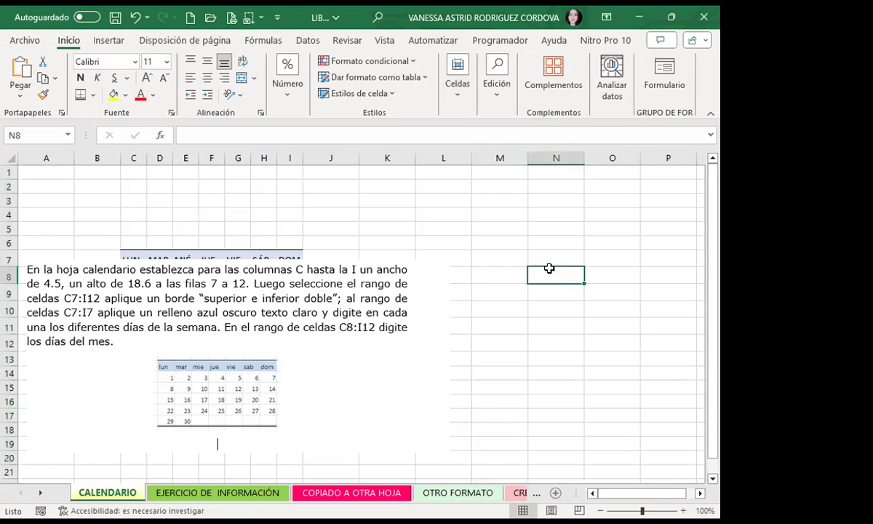
{"action": "left_click_drag", "start_coordinate": [494, 155], "coordinate": [535, 158]}
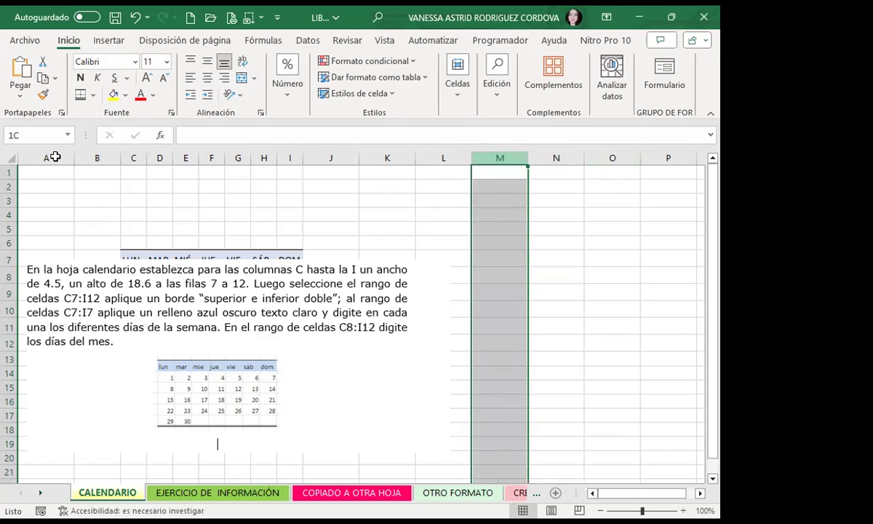
{"action": "left_click_drag", "start_coordinate": [5, 130], "coordinate": [473, 157]}
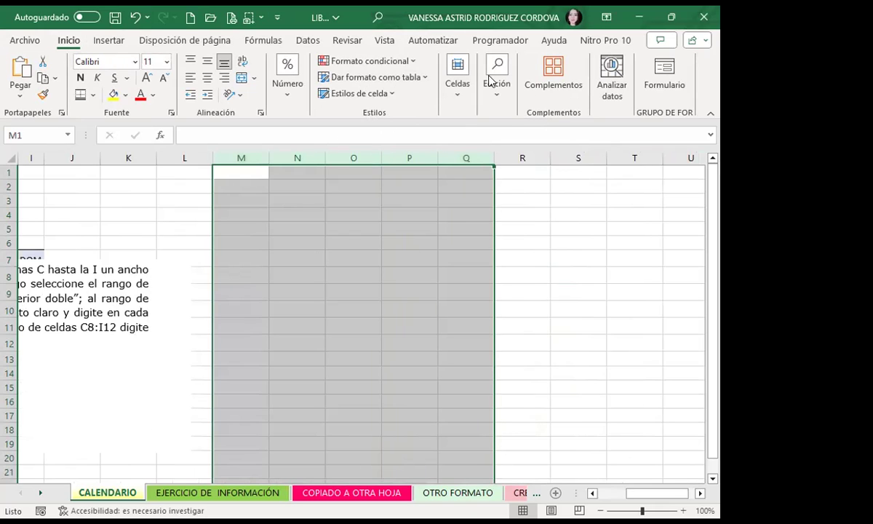
- Set the width of columns M to Q to 4.5 using Formato > Ancho de columna
{"action": "left_click", "coordinate": [459, 98]}
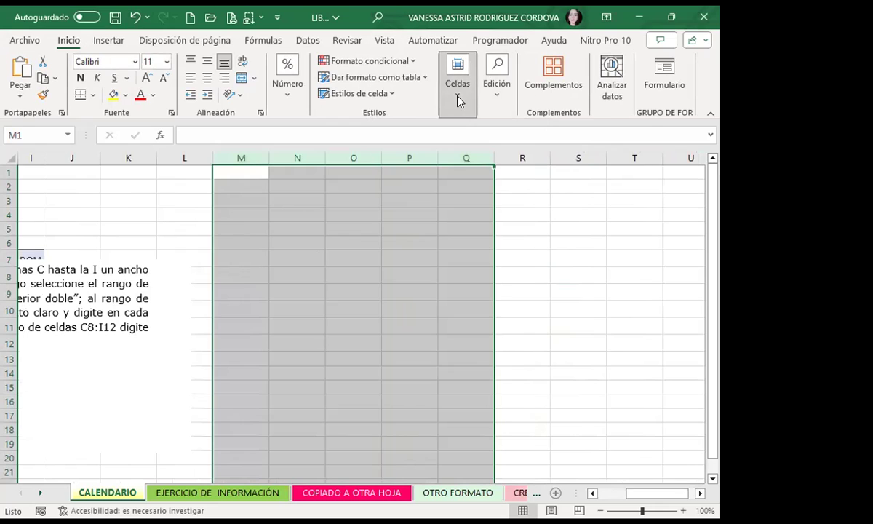
{"action": "left_click", "coordinate": [527, 155]}
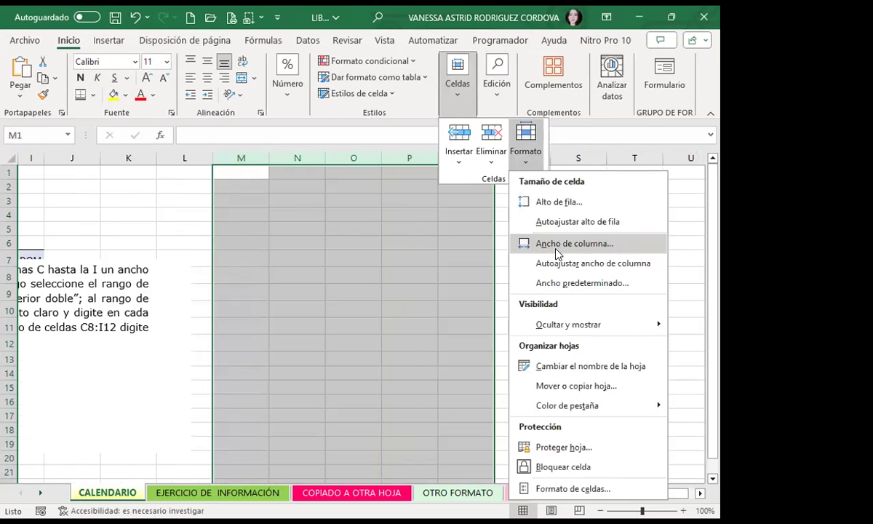
{"action": "left_click", "coordinate": [557, 244]}
{"action": "type", "text": "4.5"}
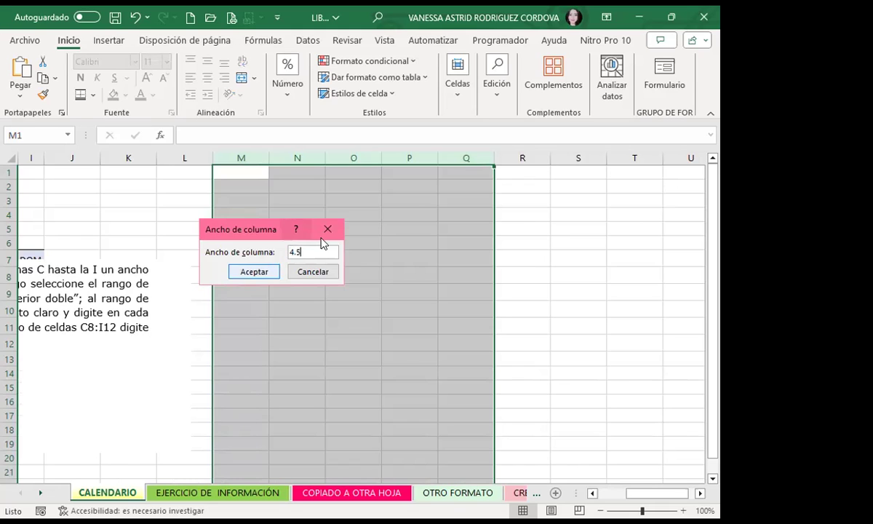
{"action": "left_click", "coordinate": [247, 270]}
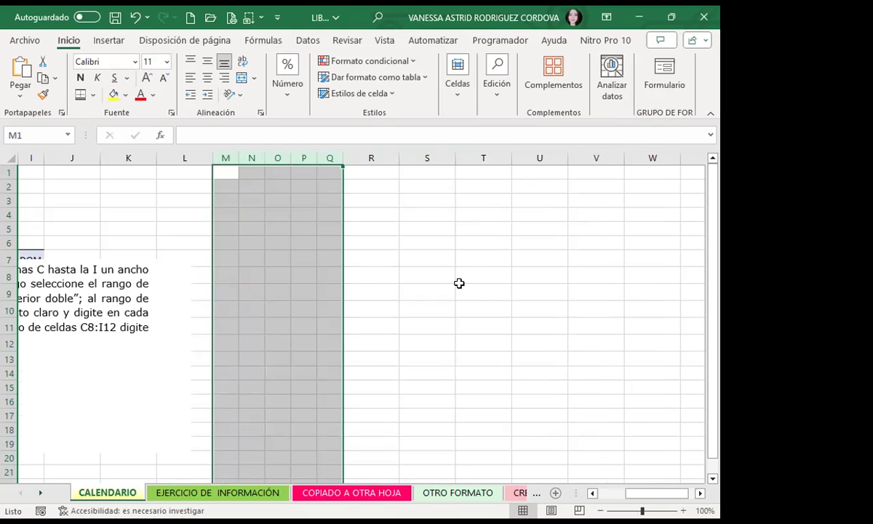
{"action": "left_click", "coordinate": [278, 304]}
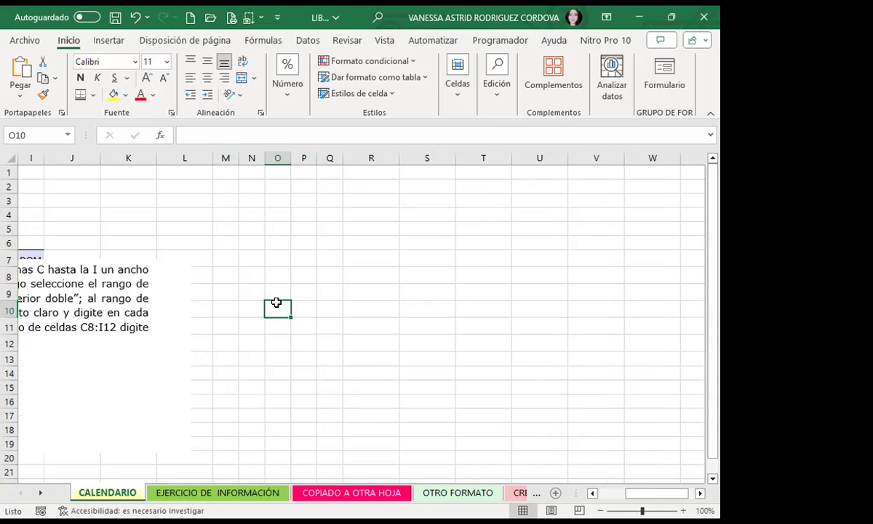
{"action": "left_click_drag", "start_coordinate": [658, 493], "coordinate": [677, 501]}
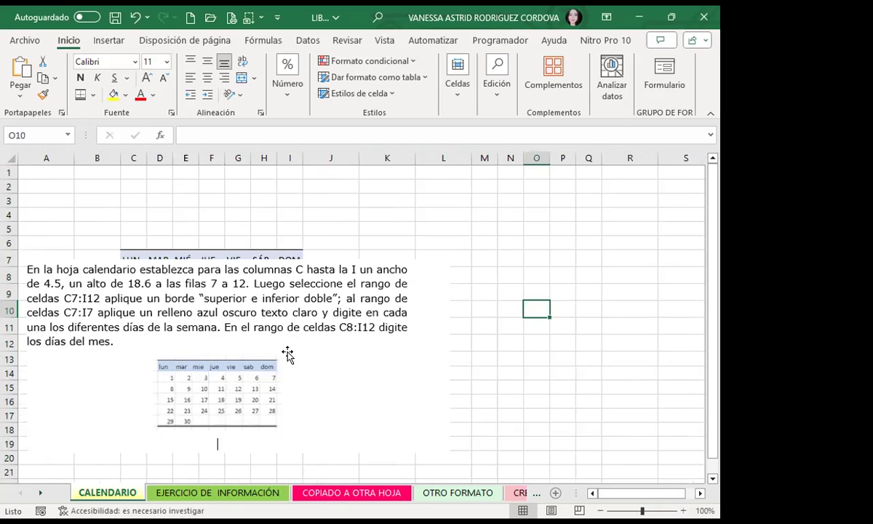
- Drag the instructions picture to the right to uncover the calendar
{"action": "left_click_drag", "start_coordinate": [306, 349], "coordinate": [608, 285]}
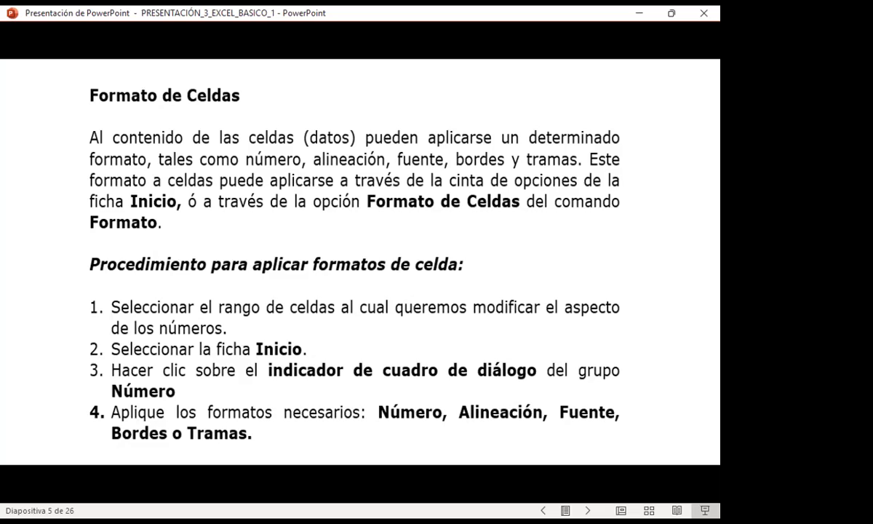
- Advance the PowerPoint slideshow one slide toward the Ficha Número slide
{"action": "key", "text": "Right"}
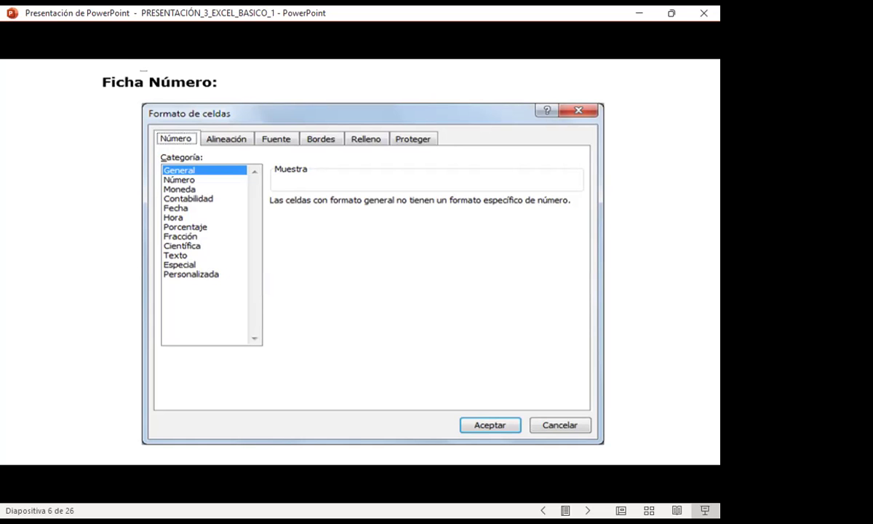
- Advance the slideshow one slide toward the Ficha Alineación slide
{"action": "key", "text": "Right"}
{"action": "key", "text": "Right"}
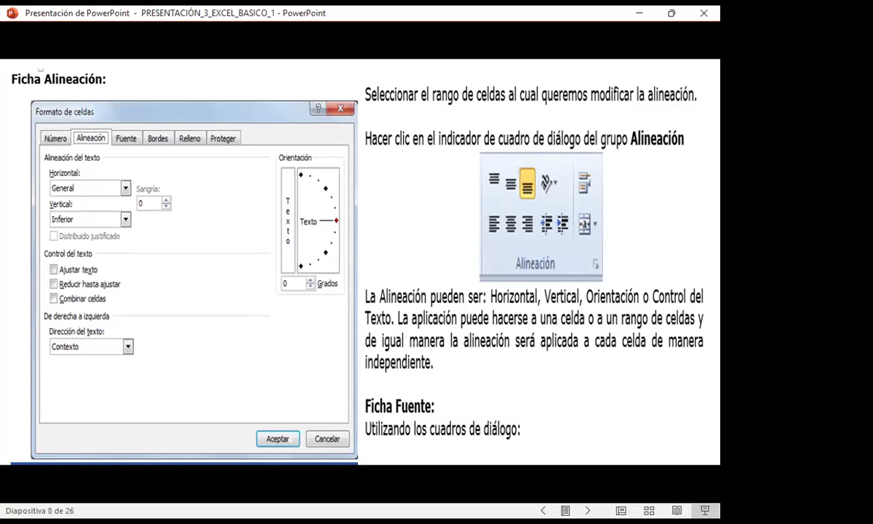
- Advance the slideshow to slide 9, which covers the Fuente dialog launcher
{"action": "key", "text": "Right"}
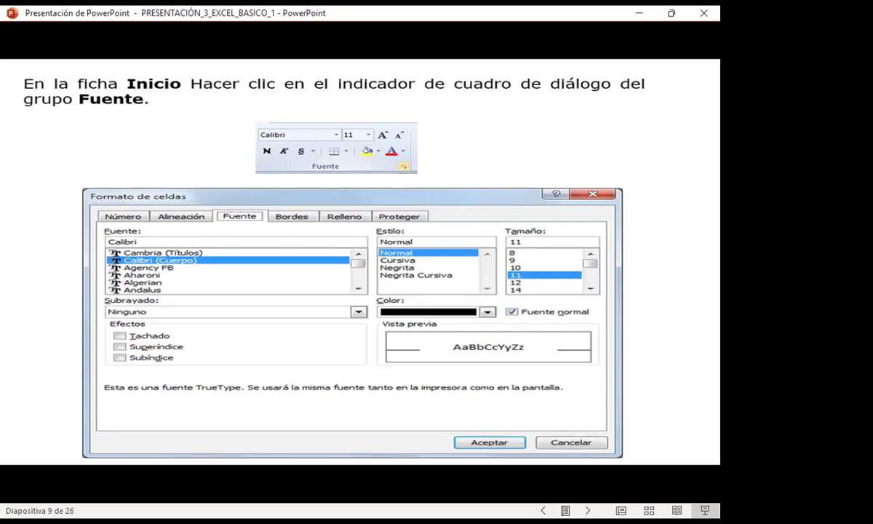
- Page forward through slides 10–13 covering the Bordes and Relleno tabs
{"action": "key", "text": "Right"}
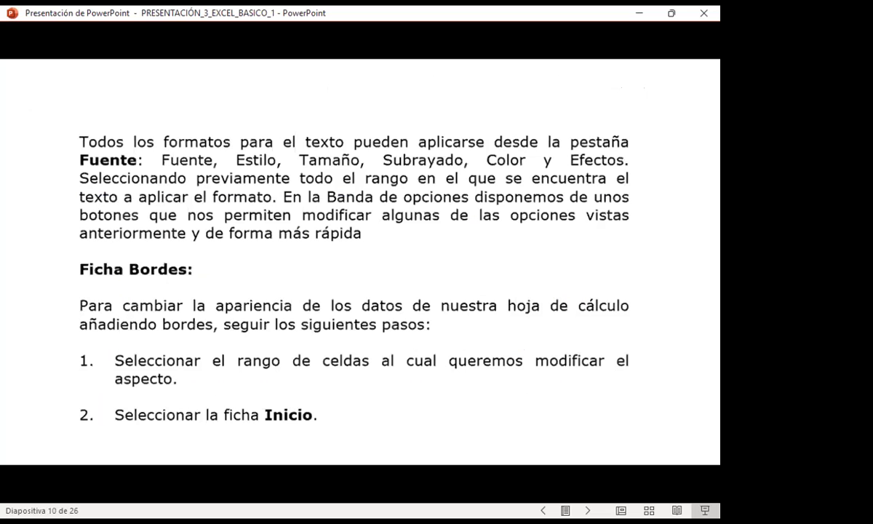
{"action": "key", "text": "Right"}
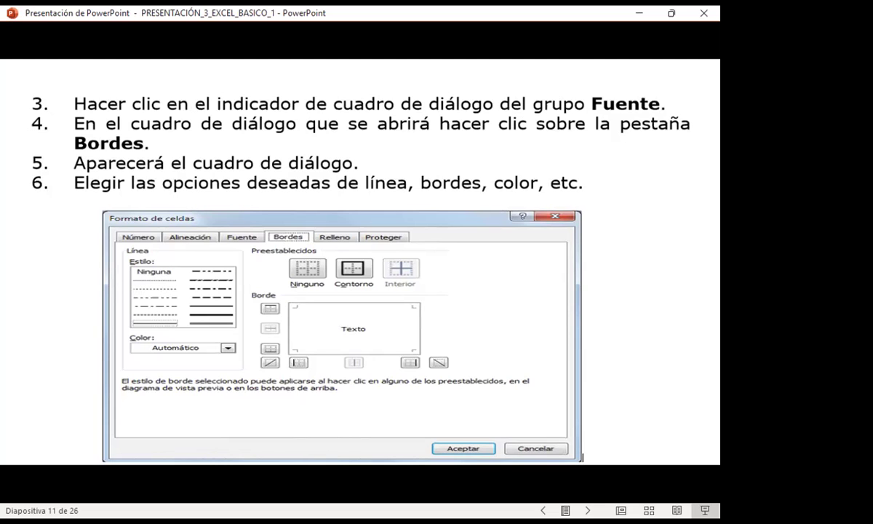
{"action": "key", "text": "Right"}
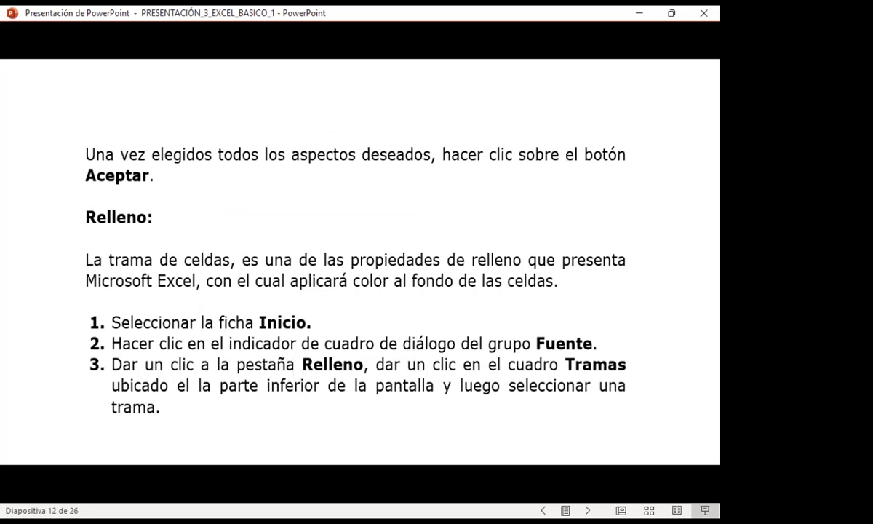
{"action": "key", "text": "Right"}
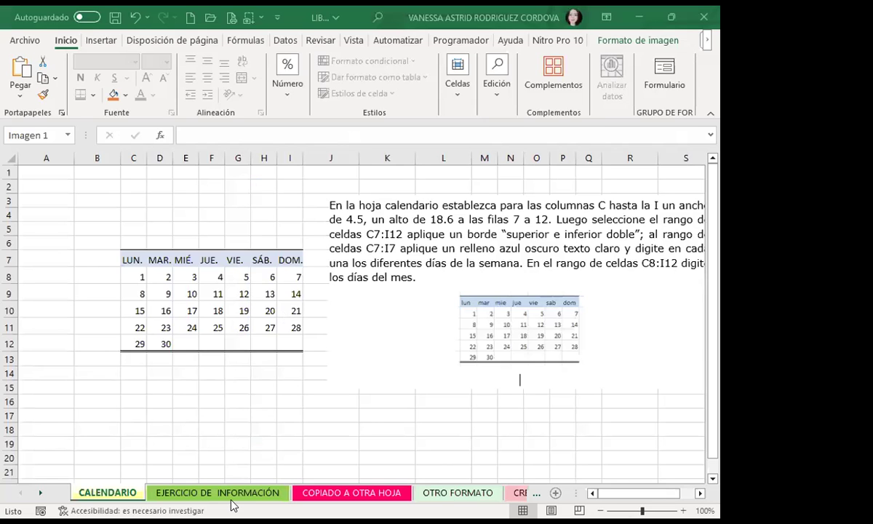
- On the EJERCICIO DE INFORMACIÓN sheet, drag row 1 much taller
{"action": "left_click", "coordinate": [228, 493]}
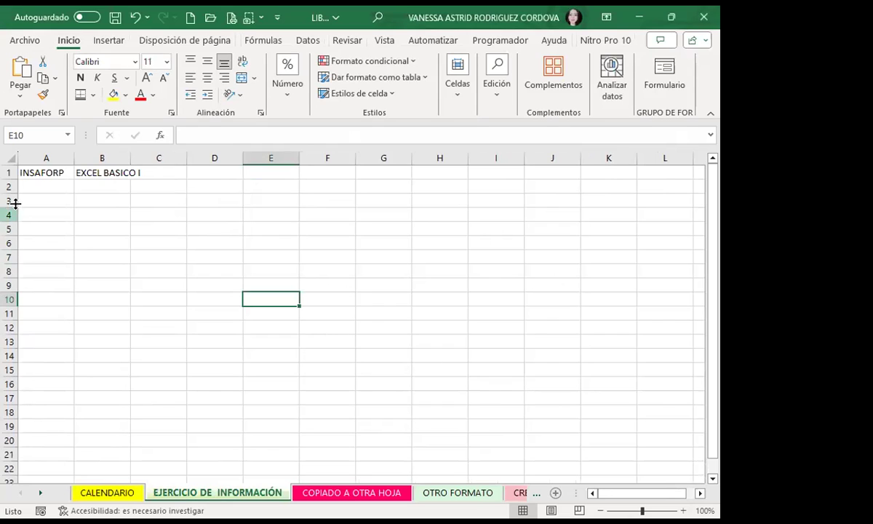
{"action": "left_click", "coordinate": [30, 172]}
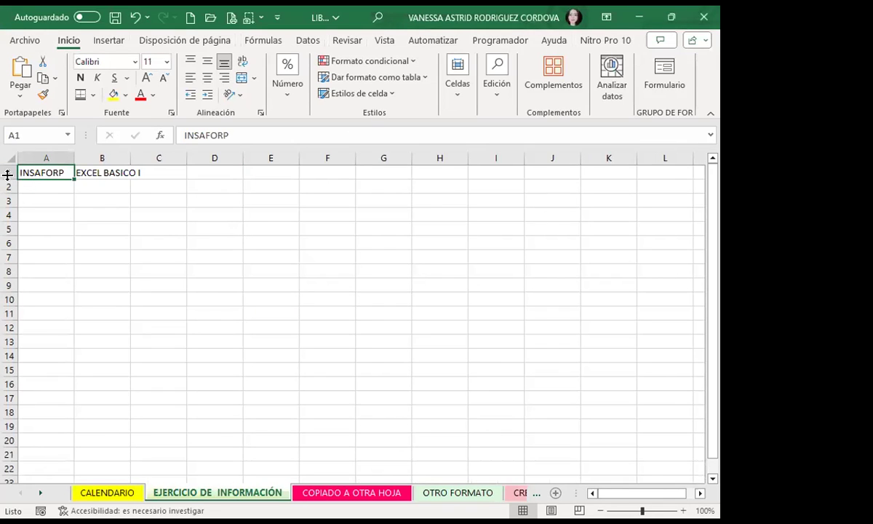
{"action": "left_click", "coordinate": [8, 171]}
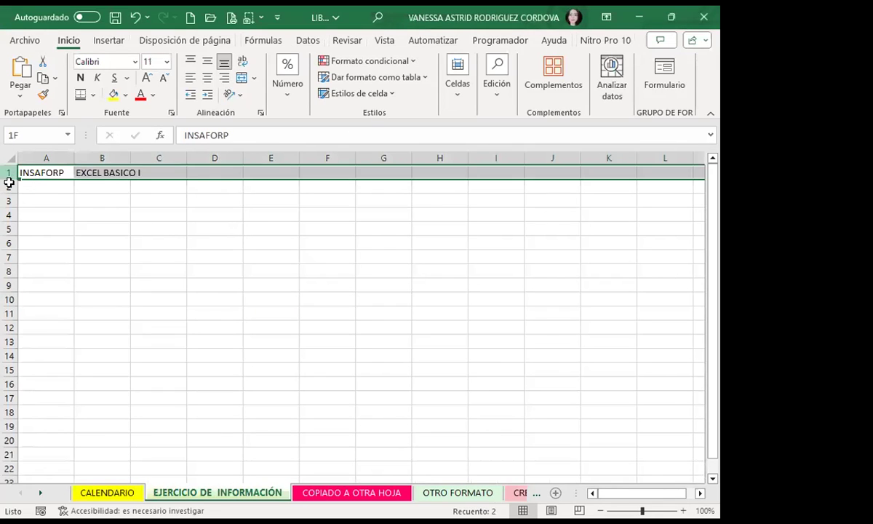
{"action": "left_click", "coordinate": [6, 457], "text": "shift"}
{"action": "left_click", "coordinate": [46, 201]}
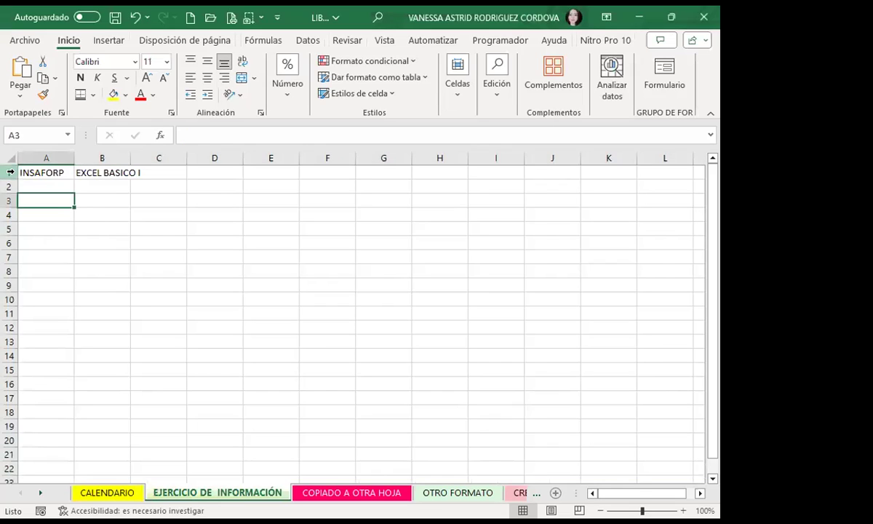
{"action": "left_click_drag", "start_coordinate": [15, 179], "coordinate": [14, 441]}
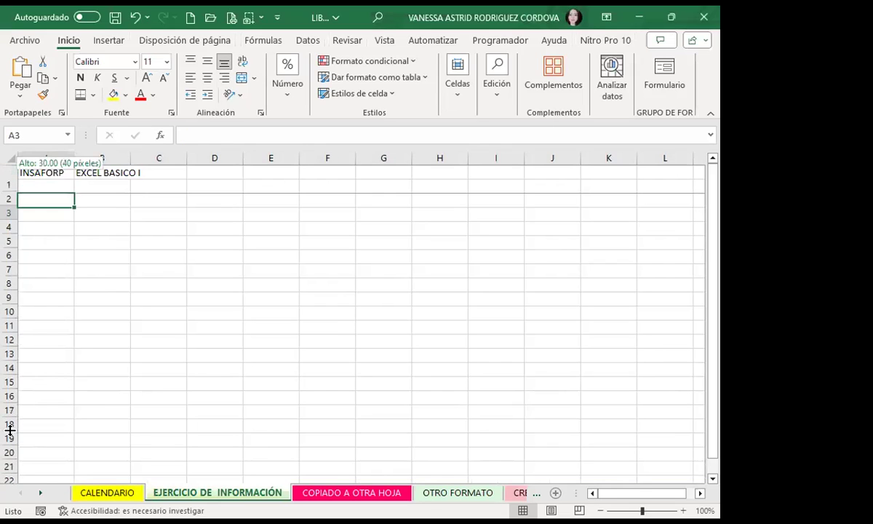
- Centre INSAFORP in A1 both ways, angle it upward, and fill A1 yellow
{"action": "left_click", "coordinate": [33, 328]}
{"action": "left_click", "coordinate": [207, 78]}
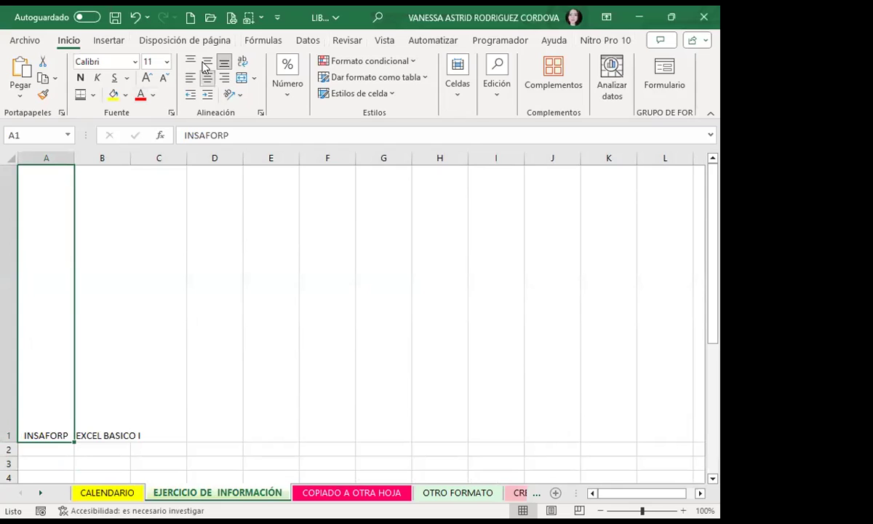
{"action": "left_click", "coordinate": [207, 61]}
{"action": "left_click", "coordinate": [231, 95]}
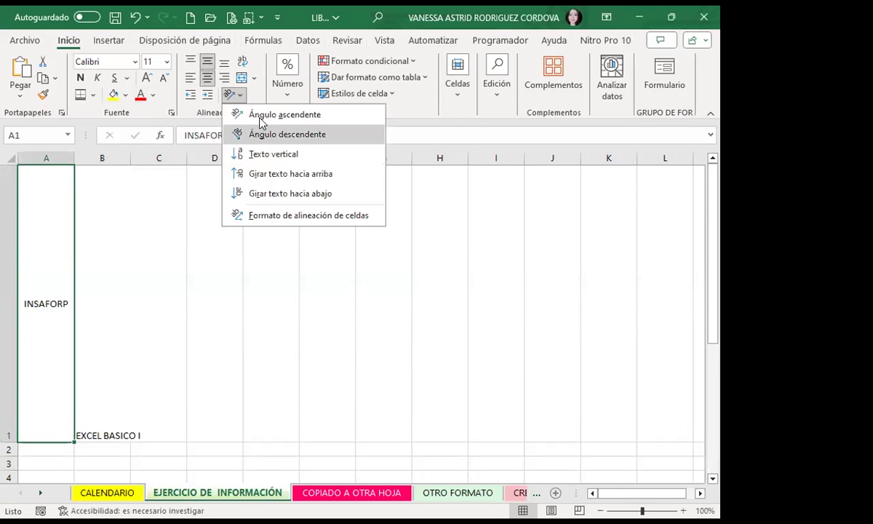
{"action": "left_click", "coordinate": [260, 117]}
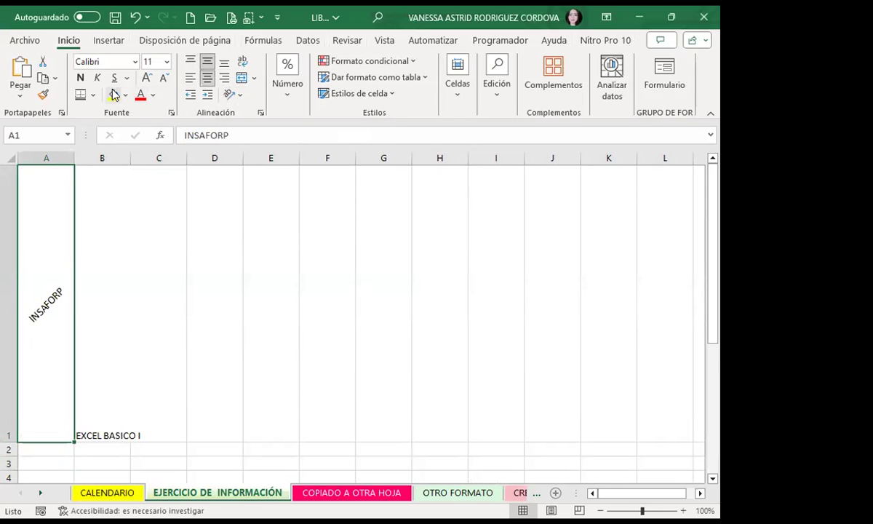
{"action": "left_click", "coordinate": [112, 94]}
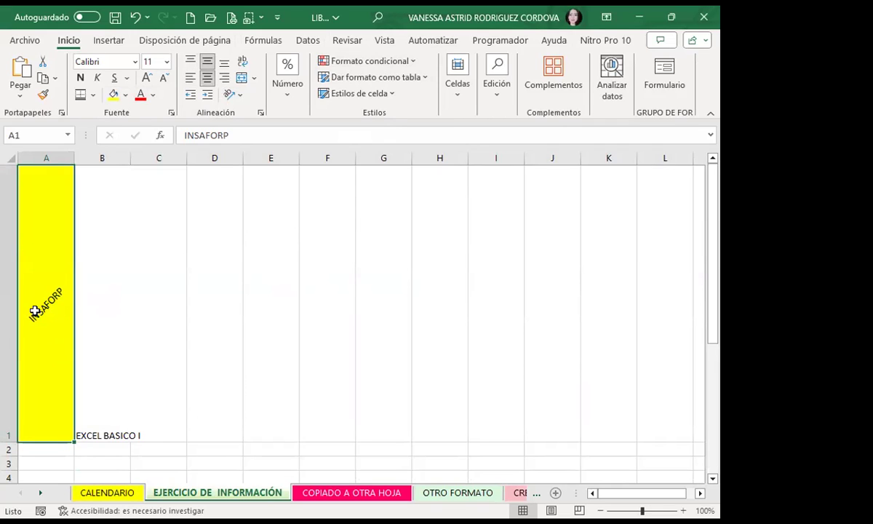
- Undo and redo the last change, then select cell I1
{"action": "key", "text": "ctrl+z"}
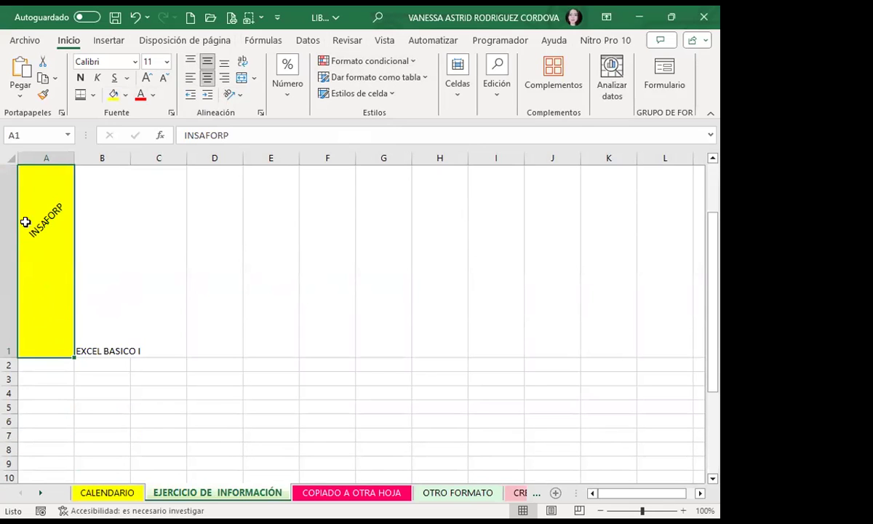
{"action": "left_click", "coordinate": [437, 178]}
{"action": "key", "text": "ctrl+y"}
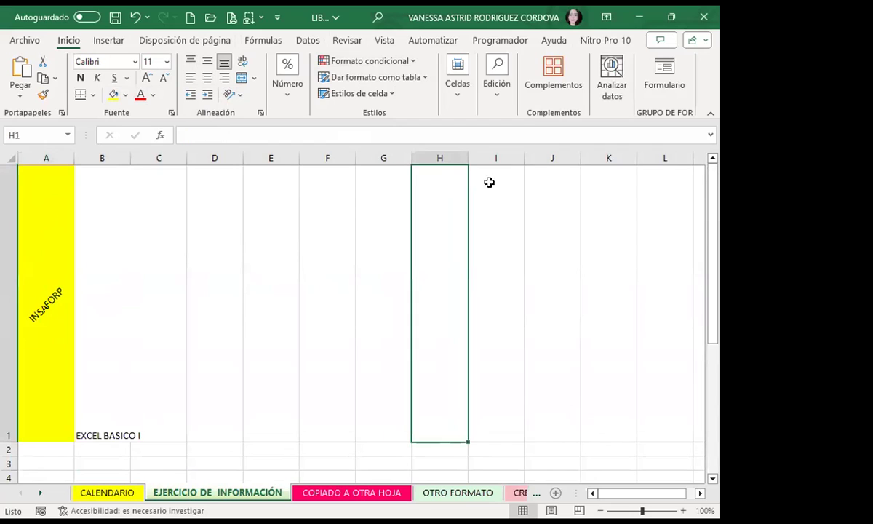
{"action": "left_click", "coordinate": [498, 191]}
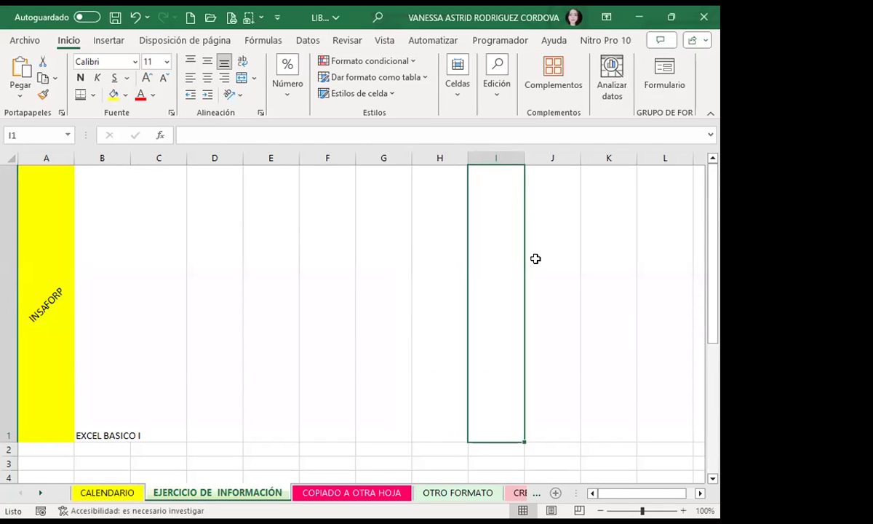
{"action": "scroll", "coordinate": [502, 237], "scroll_direction": "down", "scroll_amount": 2}
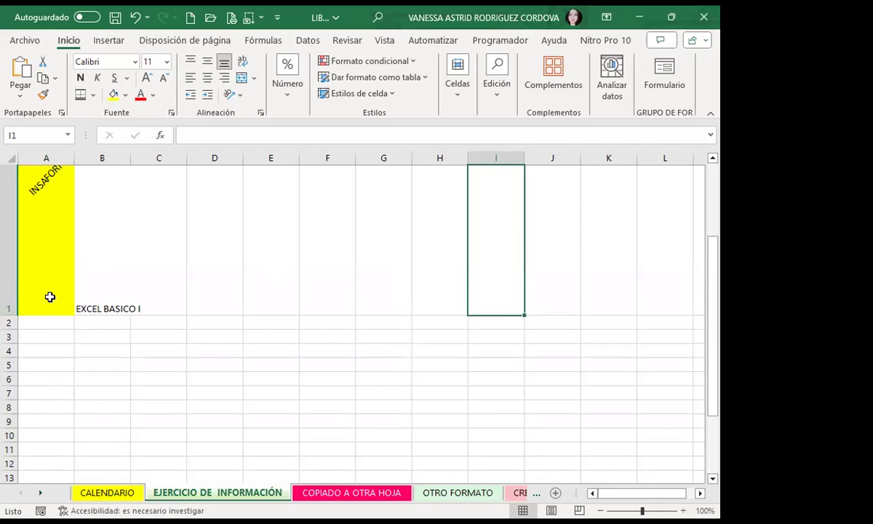
- Undo five times to remove row 1's height, A1's fill, rotation and centring
{"action": "left_click", "coordinate": [136, 17]}
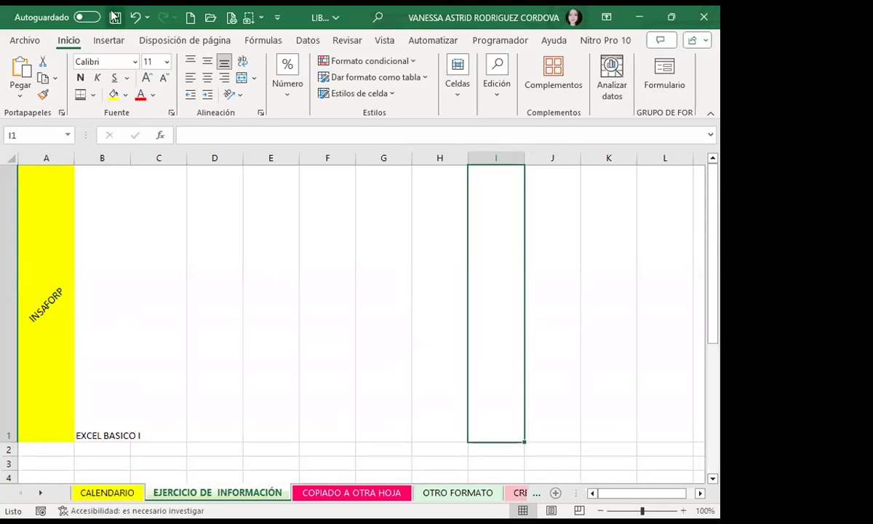
{"action": "left_click", "coordinate": [136, 16]}
{"action": "left_click", "coordinate": [135, 17]}
{"action": "left_click", "coordinate": [135, 16]}
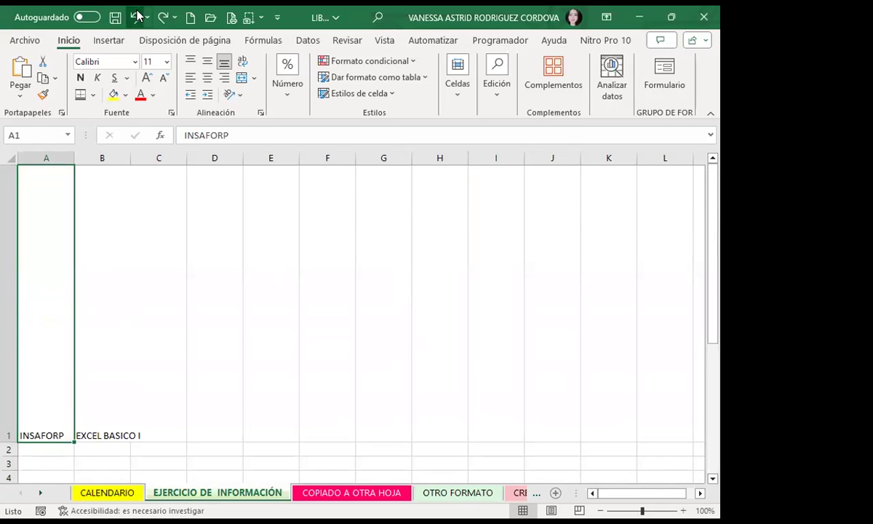
{"action": "left_click", "coordinate": [136, 16]}
- Select the range A1:A20
{"action": "left_click", "coordinate": [158, 255]}
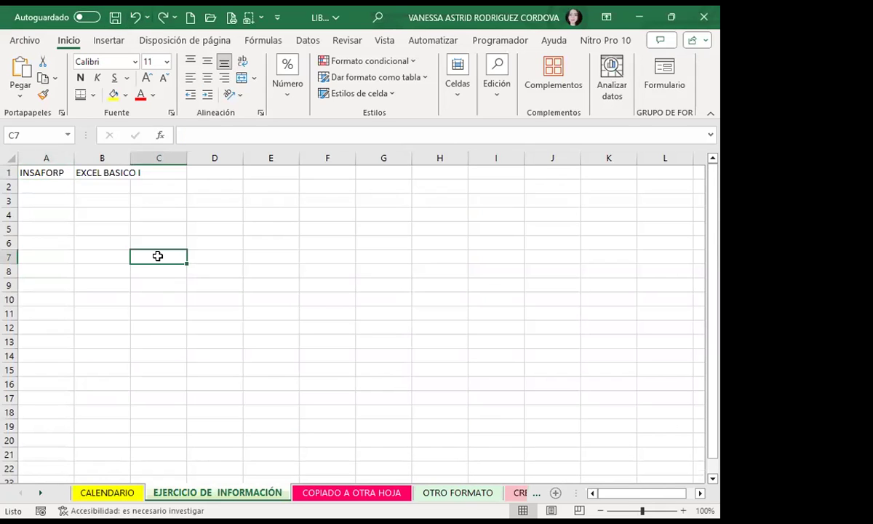
{"action": "left_click", "coordinate": [45, 169]}
{"action": "left_click_drag", "start_coordinate": [45, 169], "coordinate": [50, 432]}
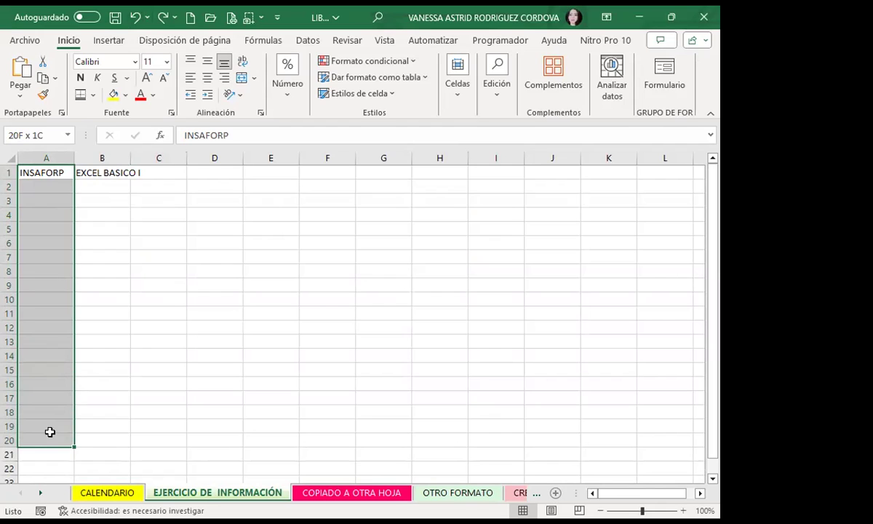
{"action": "left_click_drag", "start_coordinate": [50, 433], "coordinate": [49, 440]}
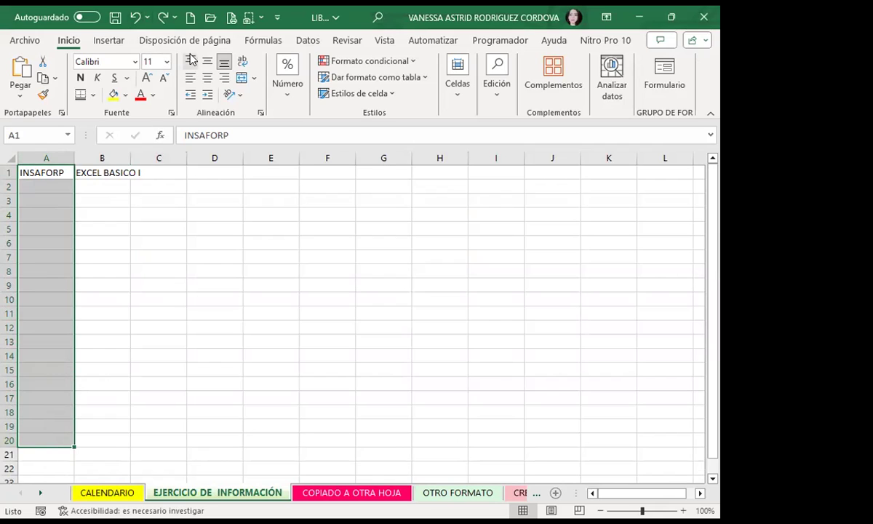
- Merge A1:A20 and show INSAFORP centred, stacked vertically and bold
{"action": "left_click", "coordinate": [243, 78]}
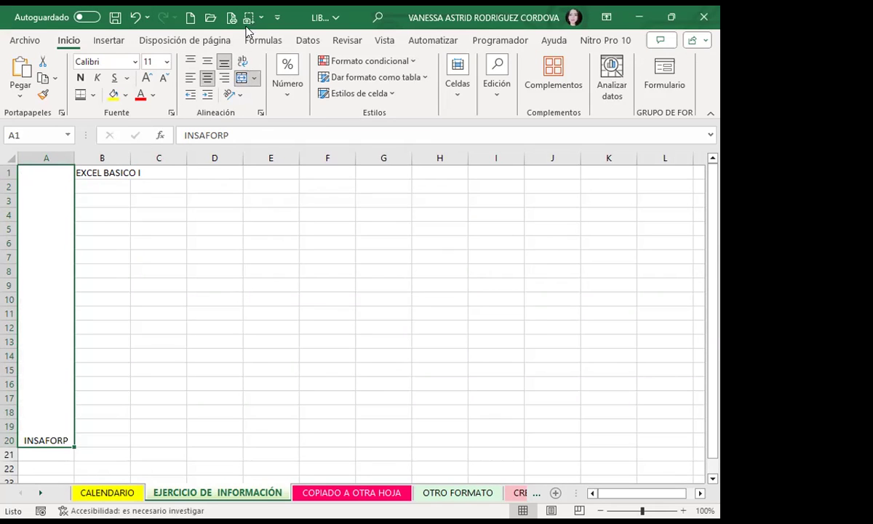
{"action": "left_click", "coordinate": [207, 63]}
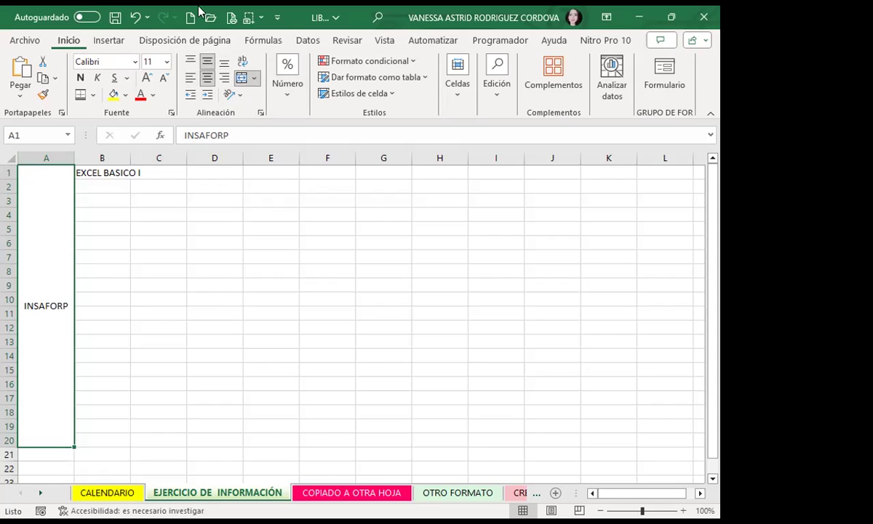
{"action": "left_click", "coordinate": [233, 94]}
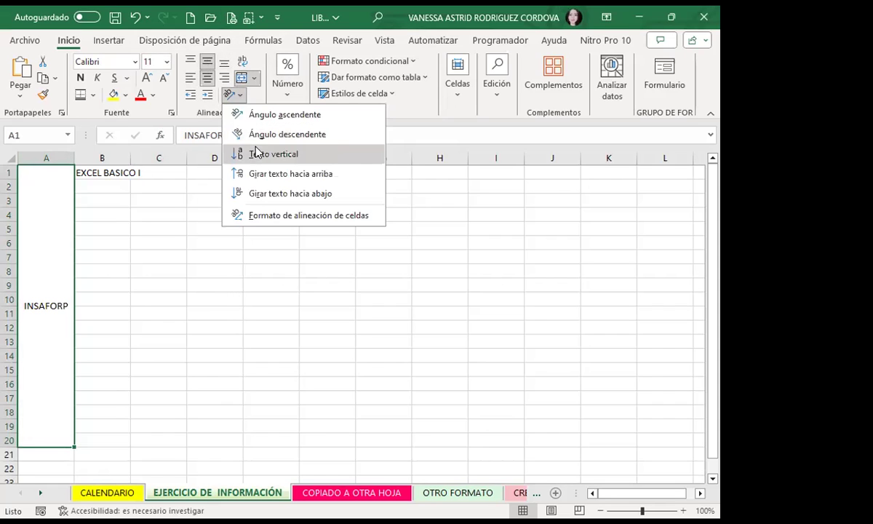
{"action": "left_click", "coordinate": [261, 151]}
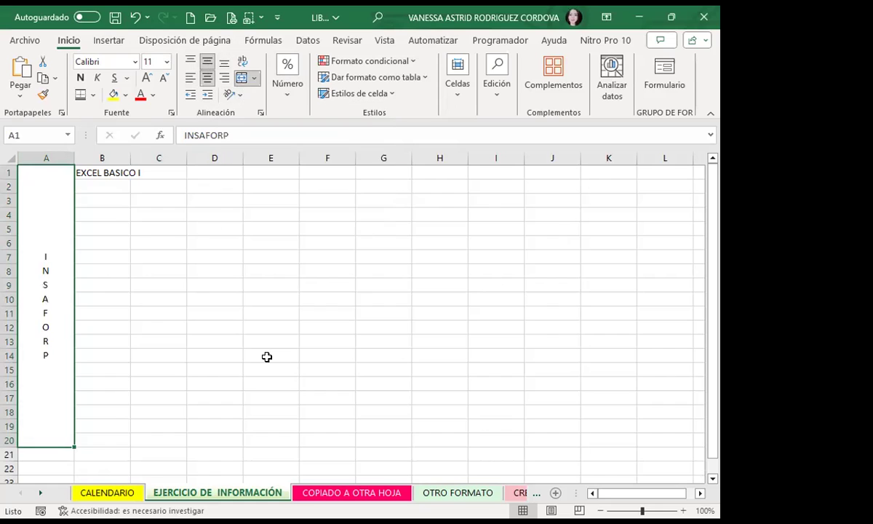
{"action": "left_click", "coordinate": [80, 78]}
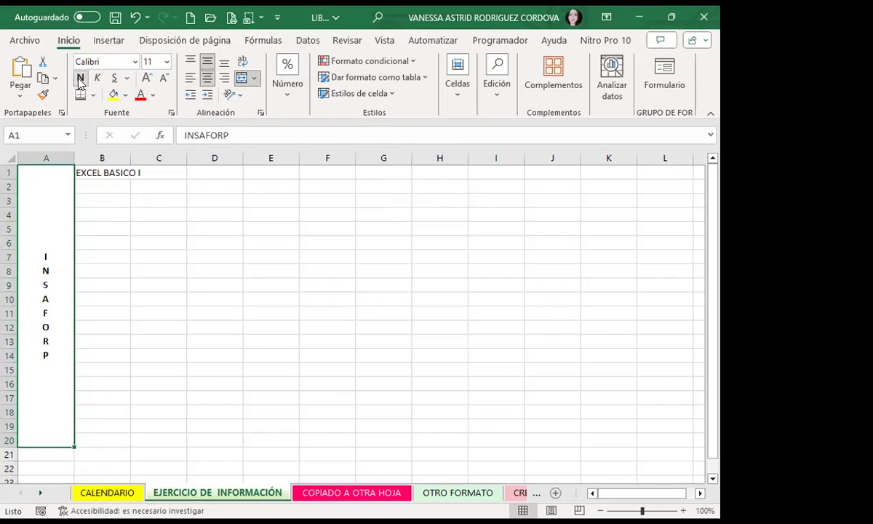
- Set the INSAFORP text to pink Algerian at size 24
{"action": "left_click", "coordinate": [135, 61]}
{"action": "left_click", "coordinate": [110, 278]}
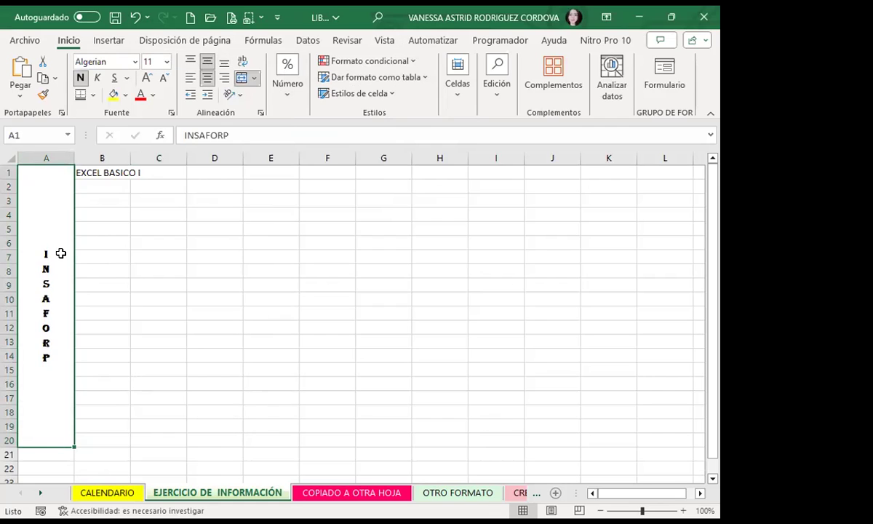
{"action": "left_click", "coordinate": [146, 78]}
{"action": "left_click", "coordinate": [147, 78]}
{"action": "left_click", "coordinate": [146, 78]}
{"action": "left_click", "coordinate": [147, 78]}
{"action": "left_click", "coordinate": [146, 78]}
{"action": "left_click", "coordinate": [146, 78]}
{"action": "left_click", "coordinate": [146, 78]}
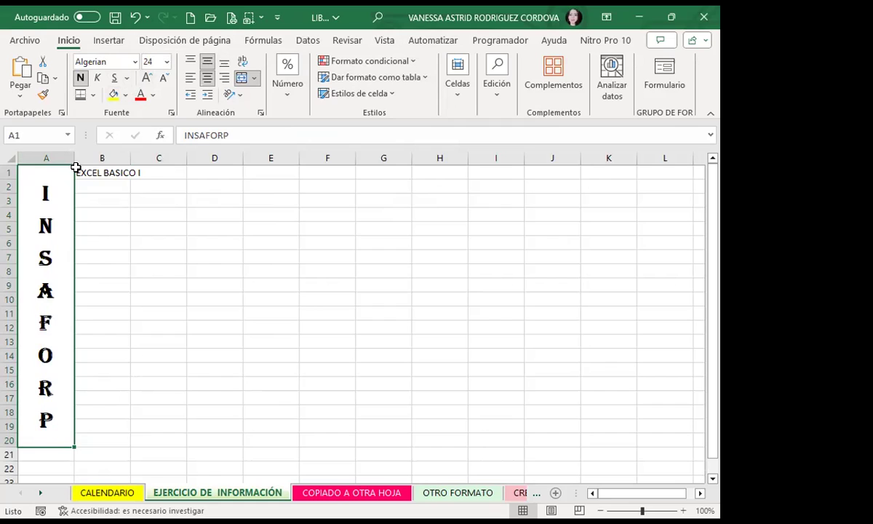
{"action": "left_click", "coordinate": [152, 95]}
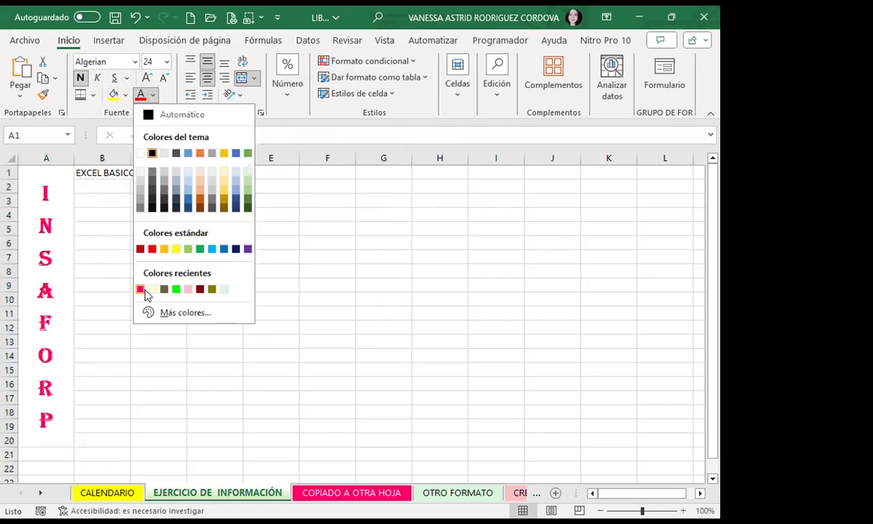
{"action": "left_click", "coordinate": [141, 289]}
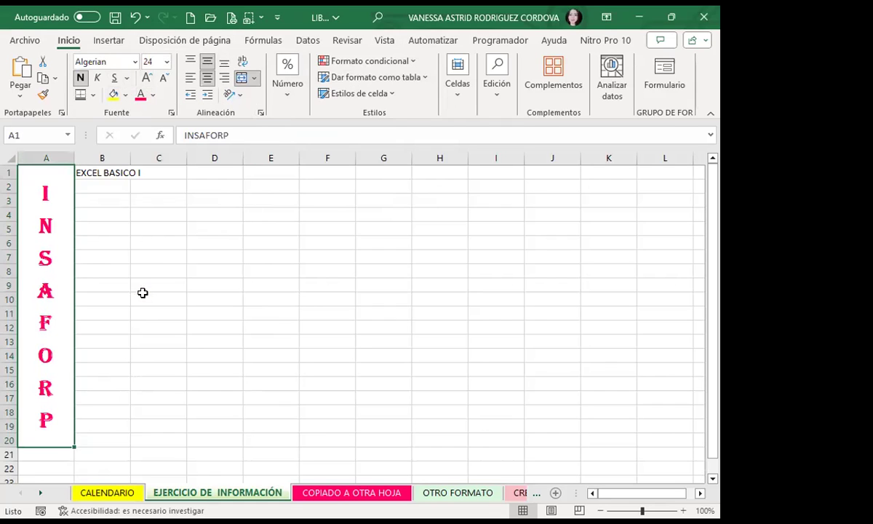
- Reselect the merged INSAFORP cell and open its Formato de celdas font settings
{"action": "left_click", "coordinate": [144, 297]}
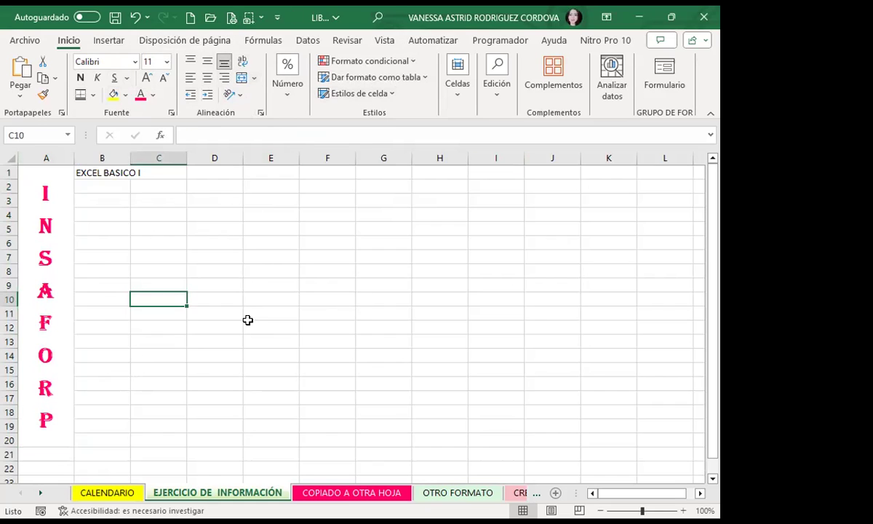
{"action": "mouse_move", "coordinate": [324, 173]}
{"action": "left_mouse_down"}
{"action": "mouse_move", "coordinate": [583, 208]}
{"action": "mouse_move", "coordinate": [646, 268]}
{"action": "mouse_move", "coordinate": [653, 310]}
{"action": "left_mouse_up"}
{"action": "left_click", "coordinate": [472, 337]}
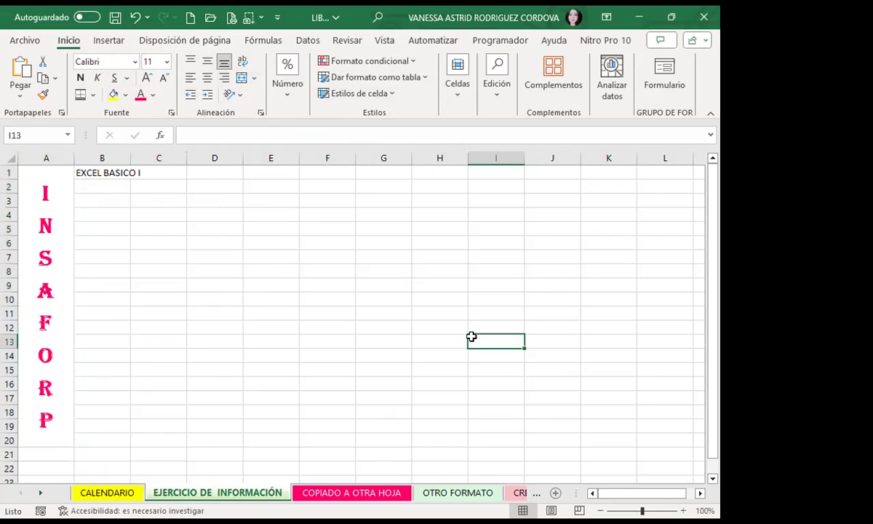
{"action": "left_click", "coordinate": [40, 238]}
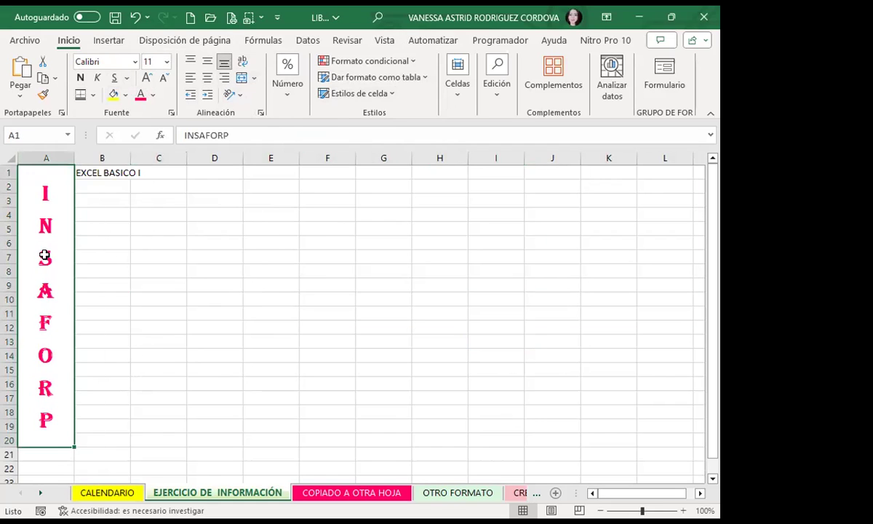
{"action": "left_click", "coordinate": [172, 115]}
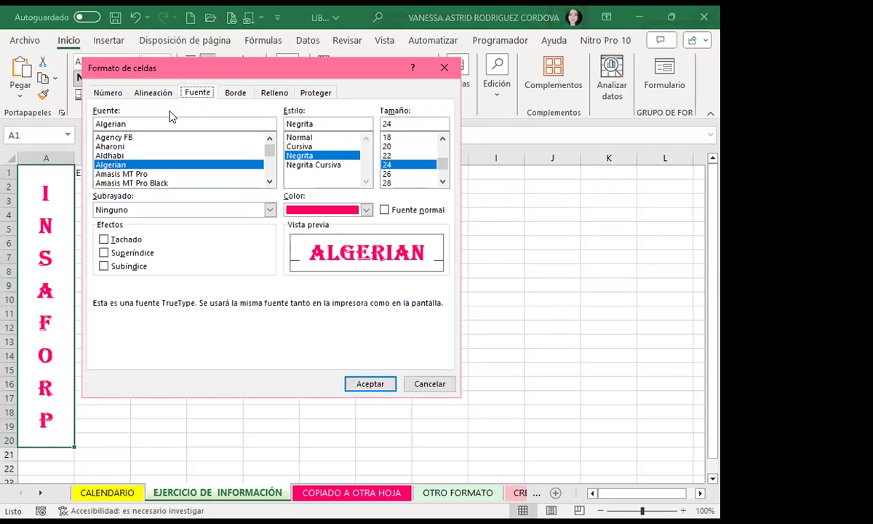
- Set a heavy red Contorno border for the cell, then open Relleno's Efectos de relleno
{"action": "left_click", "coordinate": [235, 92]}
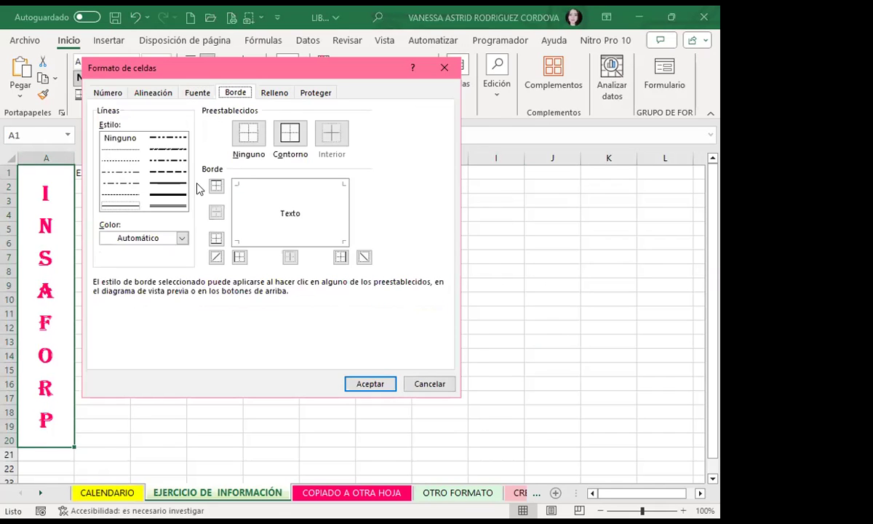
{"action": "left_click", "coordinate": [168, 195]}
{"action": "left_click", "coordinate": [182, 239]}
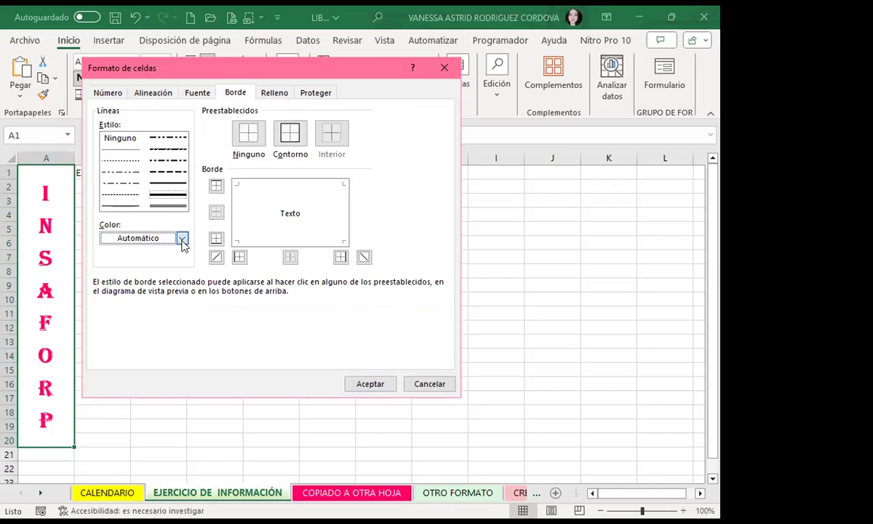
{"action": "left_click", "coordinate": [117, 389]}
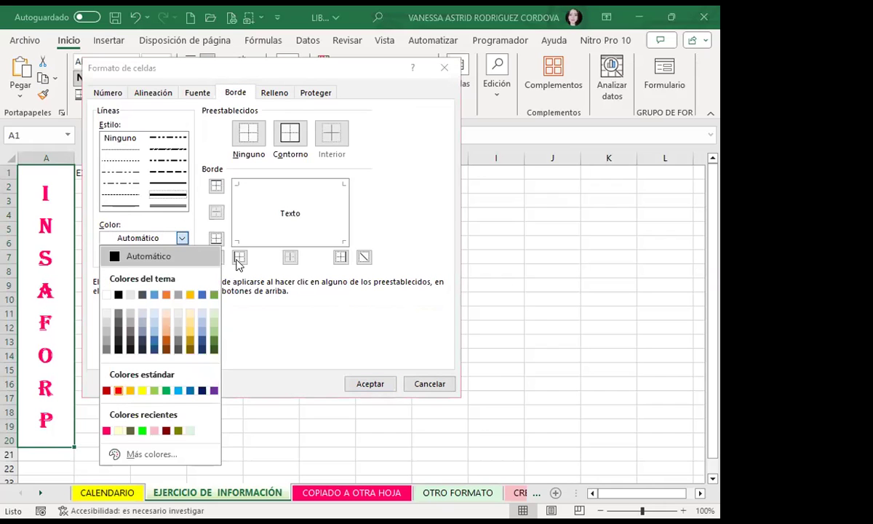
{"action": "left_click", "coordinate": [291, 138]}
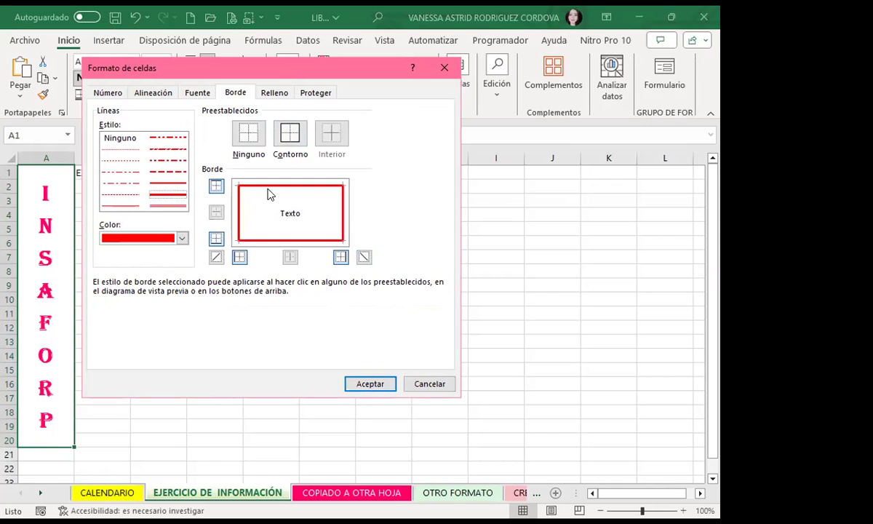
{"action": "left_click", "coordinate": [277, 93]}
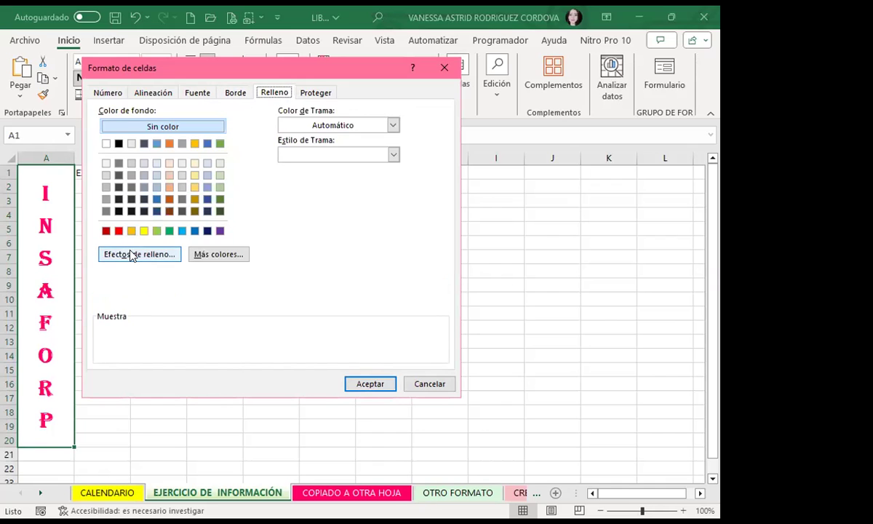
{"action": "left_click", "coordinate": [131, 253]}
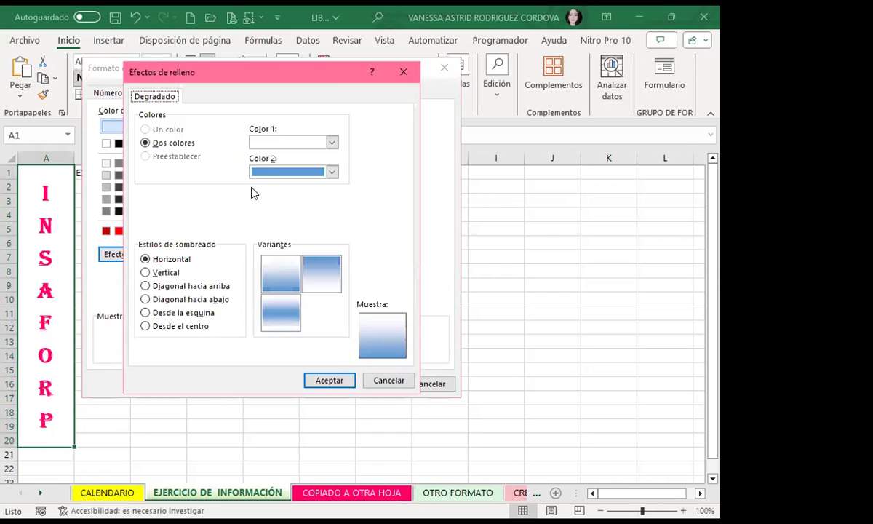
- Make gradient Color 1 bright green with Diagonal hacia arriba shading and confirm both dialogs
{"action": "left_click", "coordinate": [331, 142]}
{"action": "left_click", "coordinate": [292, 313]}
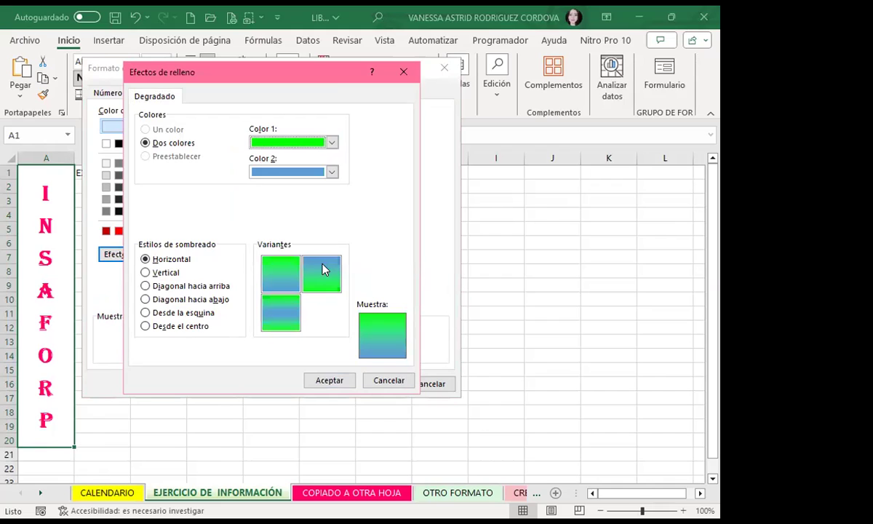
{"action": "left_click", "coordinate": [146, 272]}
{"action": "left_click", "coordinate": [146, 285]}
{"action": "left_click", "coordinate": [145, 299]}
{"action": "left_click", "coordinate": [146, 312]}
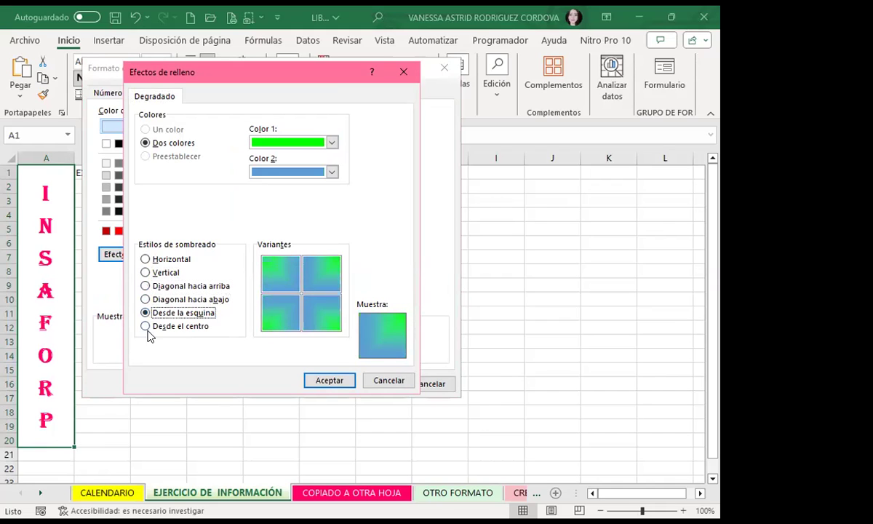
{"action": "left_click", "coordinate": [145, 327]}
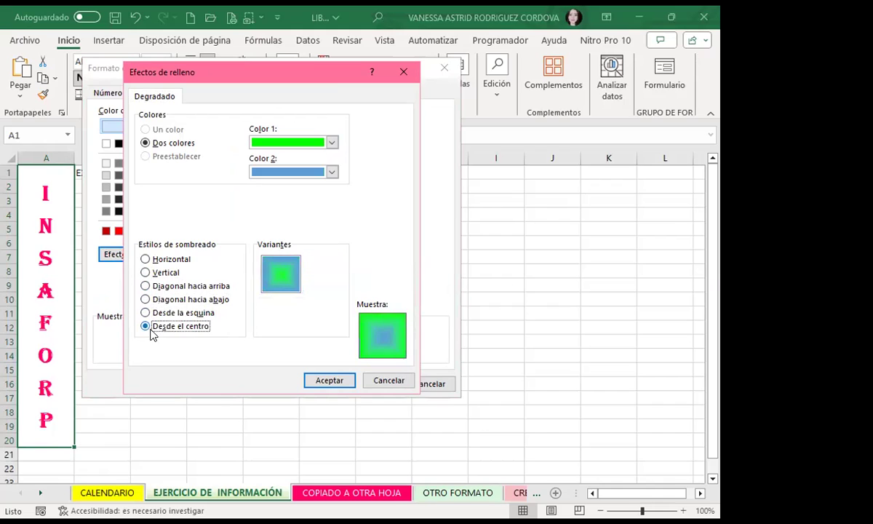
{"action": "left_click", "coordinate": [146, 259]}
{"action": "left_click", "coordinate": [145, 272]}
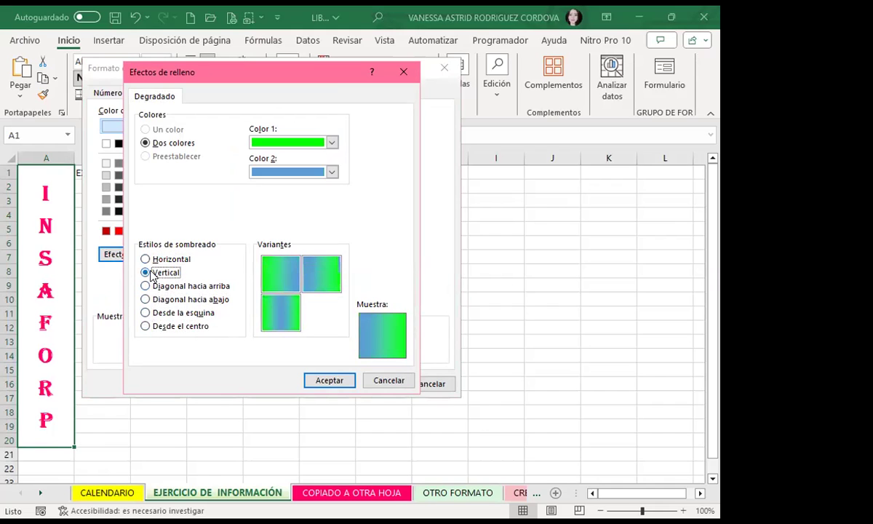
{"action": "left_click", "coordinate": [153, 287]}
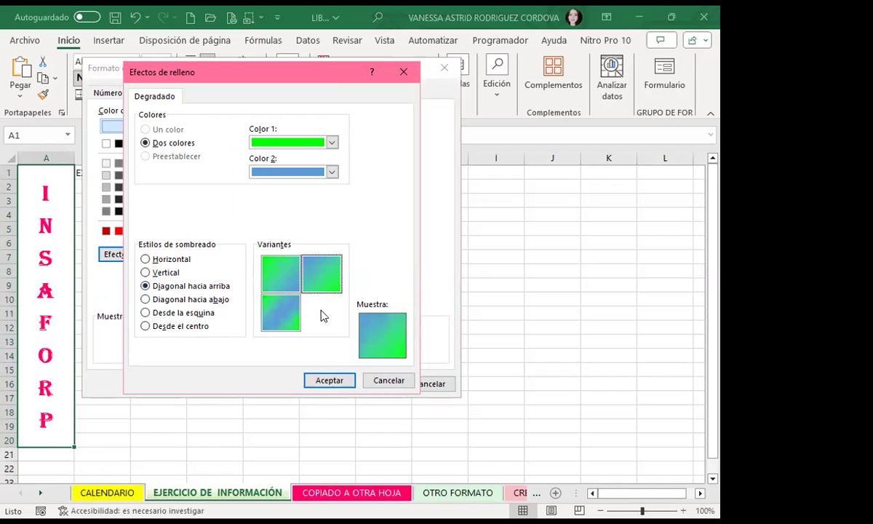
{"action": "left_click", "coordinate": [335, 385]}
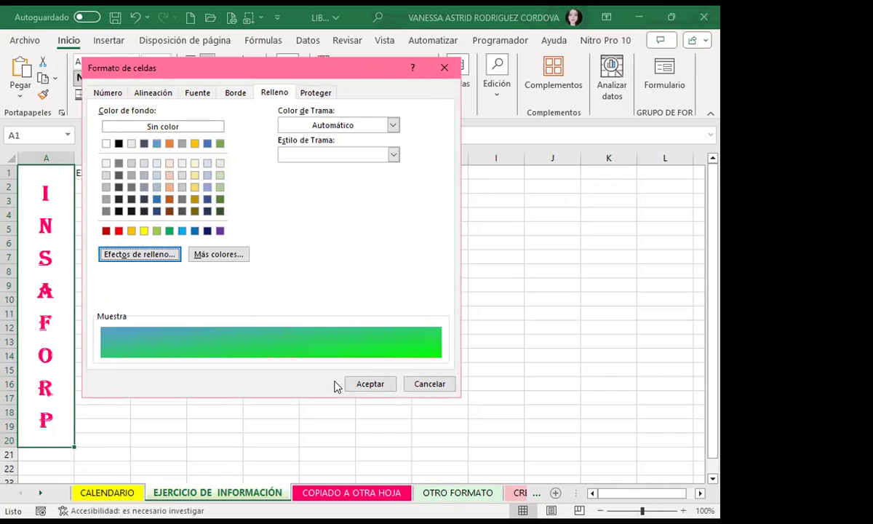
{"action": "left_click", "coordinate": [367, 386]}
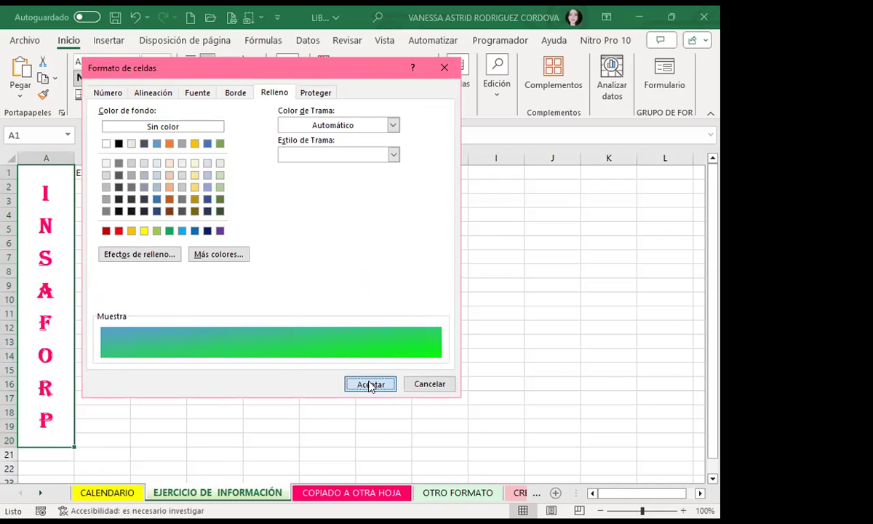
{"action": "left_click", "coordinate": [167, 291]}
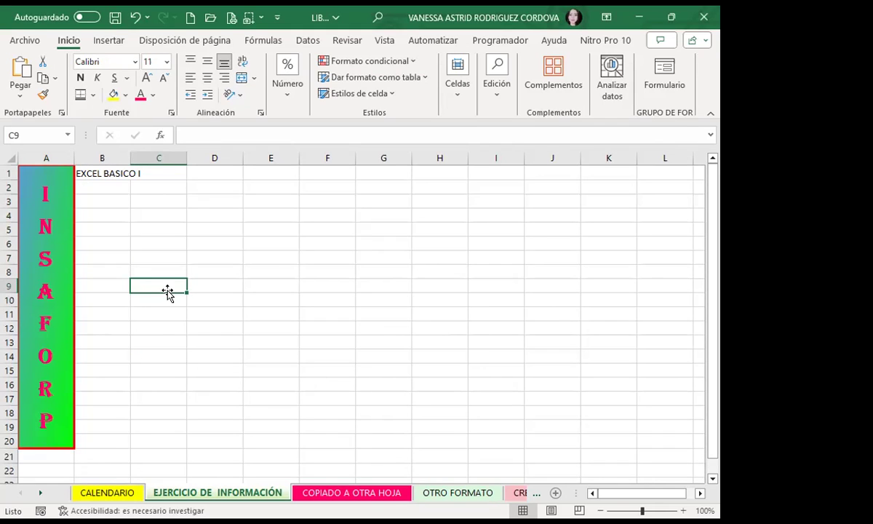
- Select the cells B1:I20 for the main header block
{"action": "mouse_move", "coordinate": [92, 171]}
{"action": "left_mouse_down"}
{"action": "mouse_move", "coordinate": [447, 204]}
{"action": "mouse_move", "coordinate": [512, 457]}
{"action": "left_mouse_up"}
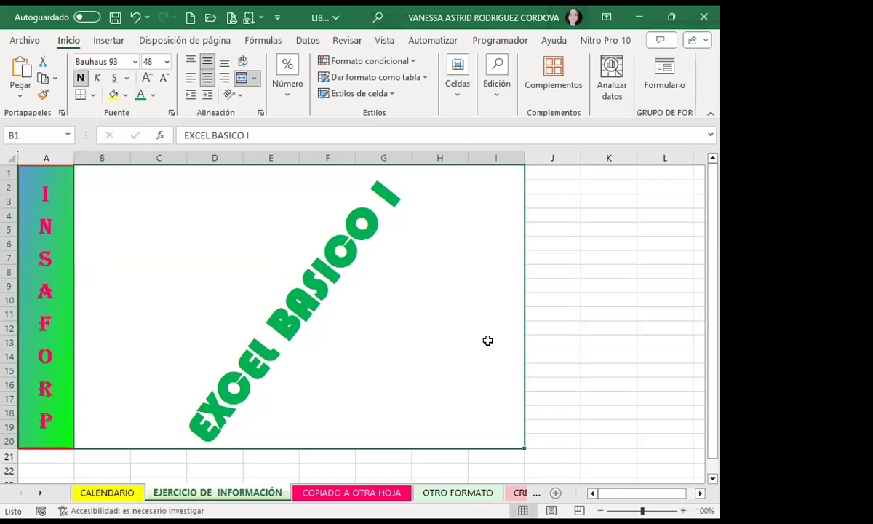
{"action": "key", "text": "ctrl+c"}
{"action": "left_click", "coordinate": [583, 322]}
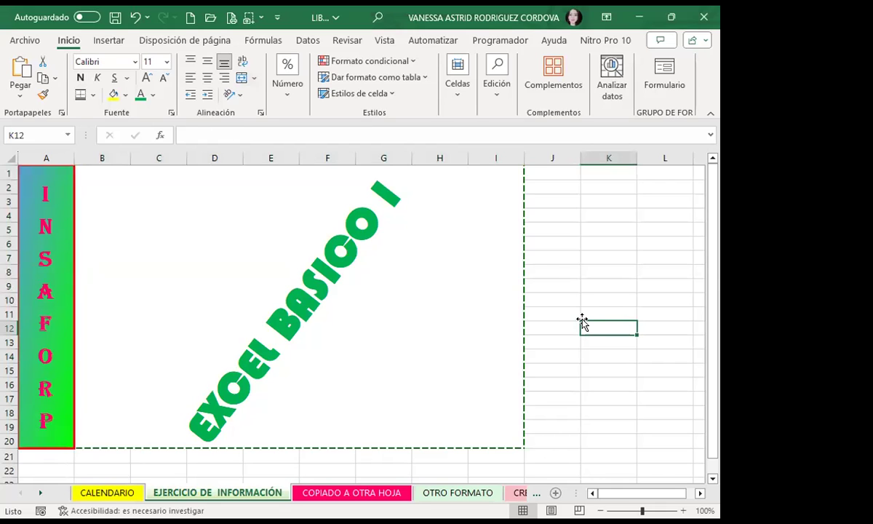
{"action": "left_click", "coordinate": [60, 291]}
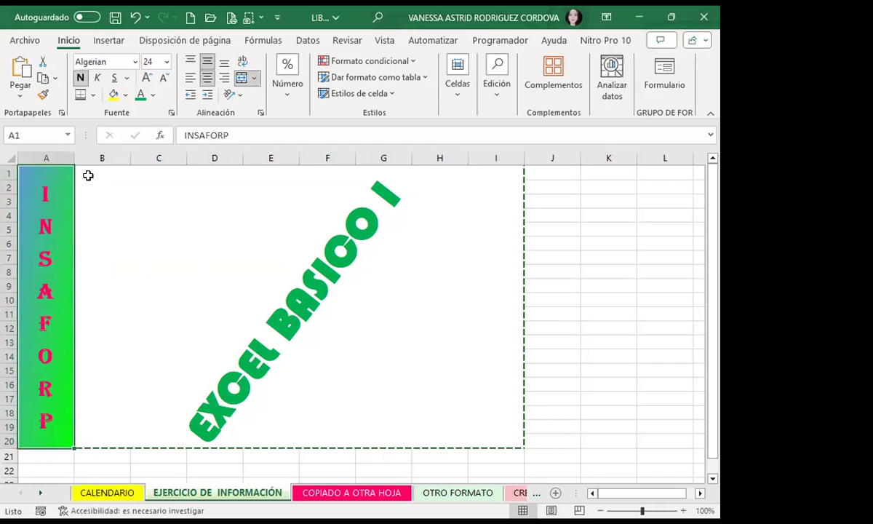
{"action": "left_click", "coordinate": [117, 177]}
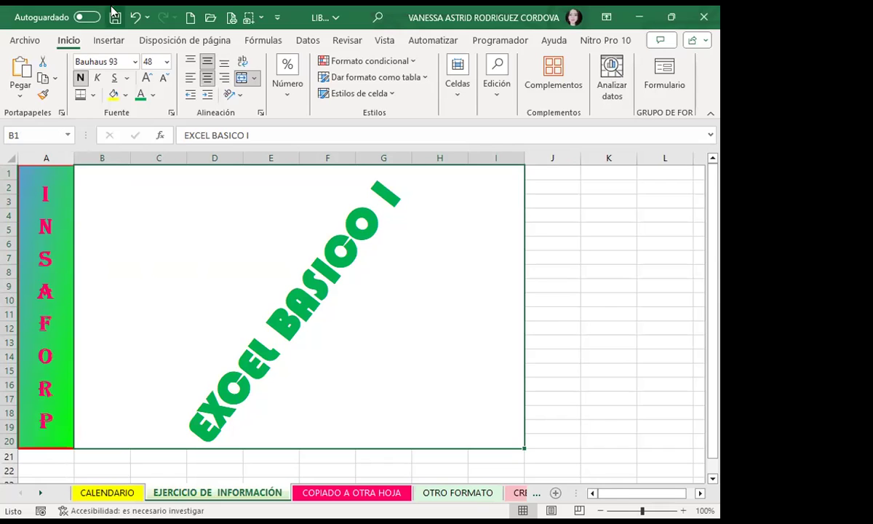
{"action": "left_click", "coordinate": [135, 16]}
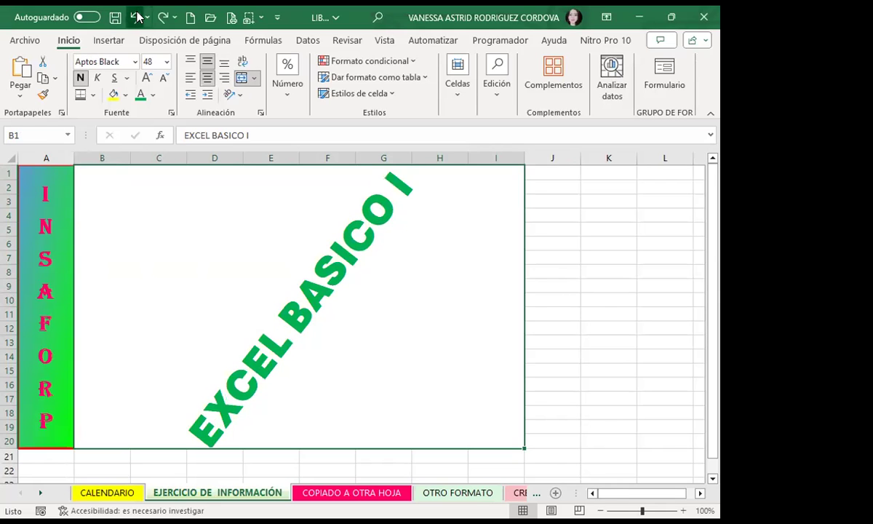
{"action": "left_click", "coordinate": [135, 17]}
{"action": "left_click", "coordinate": [136, 16]}
{"action": "left_click", "coordinate": [138, 17]}
{"action": "left_click", "coordinate": [140, 18]}
{"action": "left_click", "coordinate": [140, 18]}
{"action": "left_click", "coordinate": [140, 17]}
{"action": "left_click", "coordinate": [139, 17]}
{"action": "left_click", "coordinate": [140, 18]}
{"action": "left_click", "coordinate": [140, 18]}
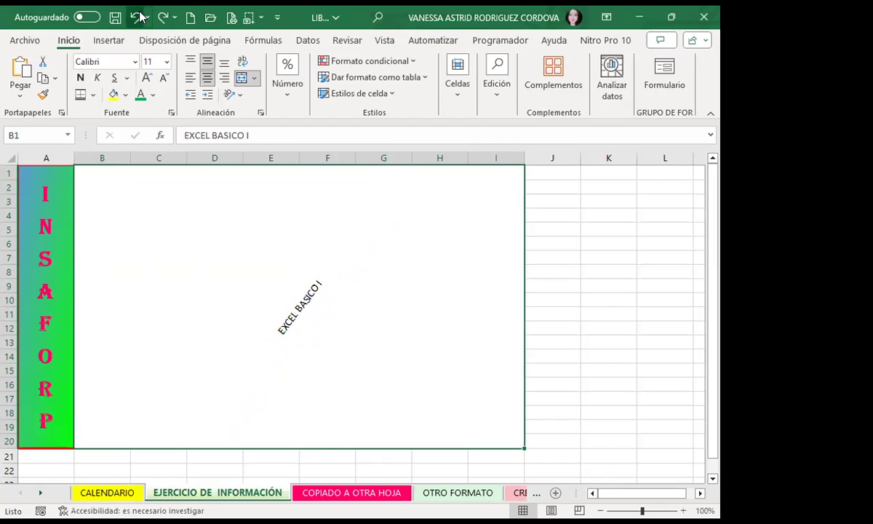
{"action": "left_click", "coordinate": [139, 17]}
{"action": "left_click", "coordinate": [140, 17]}
{"action": "left_click", "coordinate": [140, 18]}
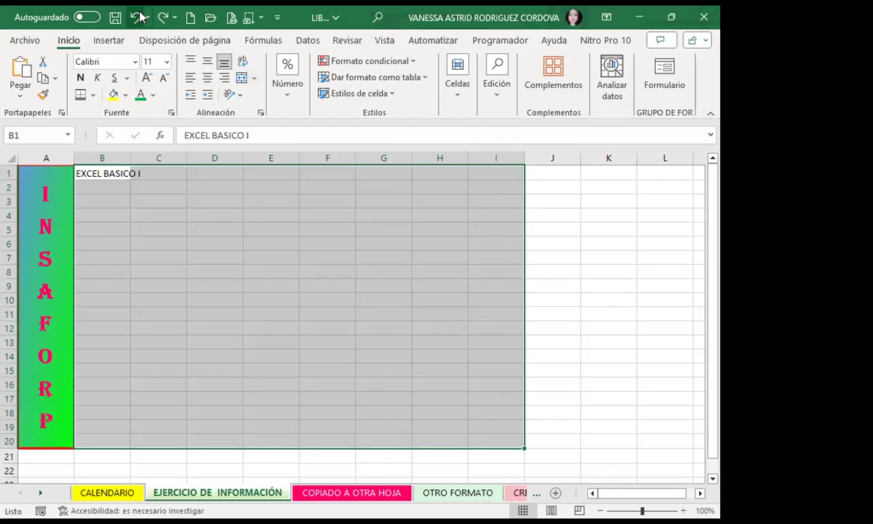
{"action": "left_click", "coordinate": [137, 208]}
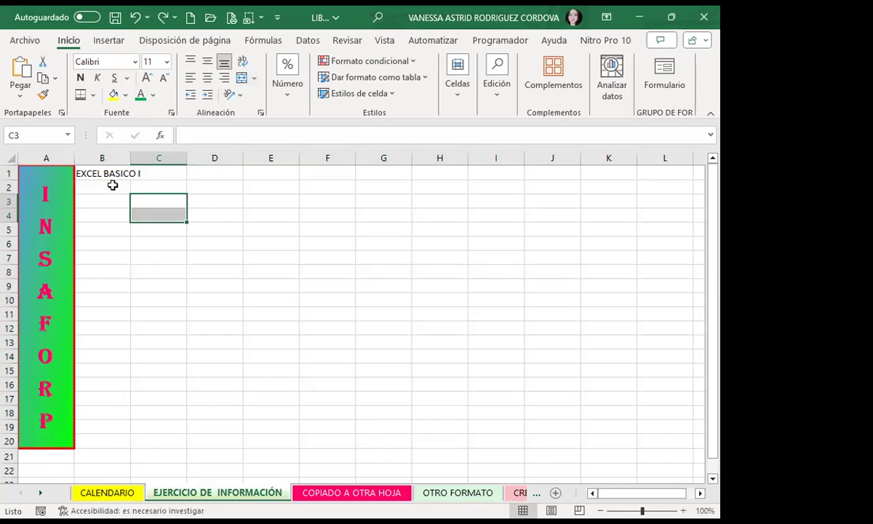
{"action": "left_click", "coordinate": [90, 183]}
- Merge B1:I20, rotate EXCEL BASICO I to 45 degrees, and centre it vertically
{"action": "mouse_move", "coordinate": [102, 173]}
{"action": "left_mouse_down"}
{"action": "mouse_move", "coordinate": [517, 377]}
{"action": "mouse_move", "coordinate": [507, 439]}
{"action": "left_mouse_up"}
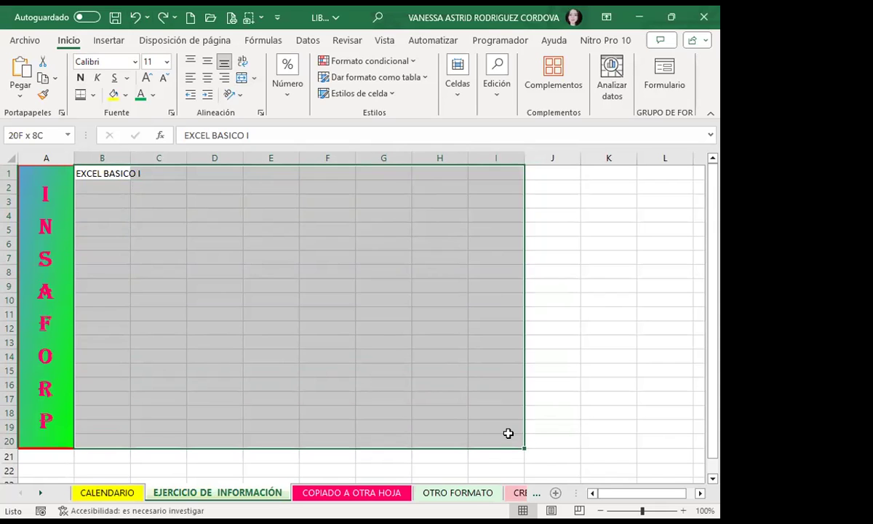
{"action": "left_click", "coordinate": [241, 78]}
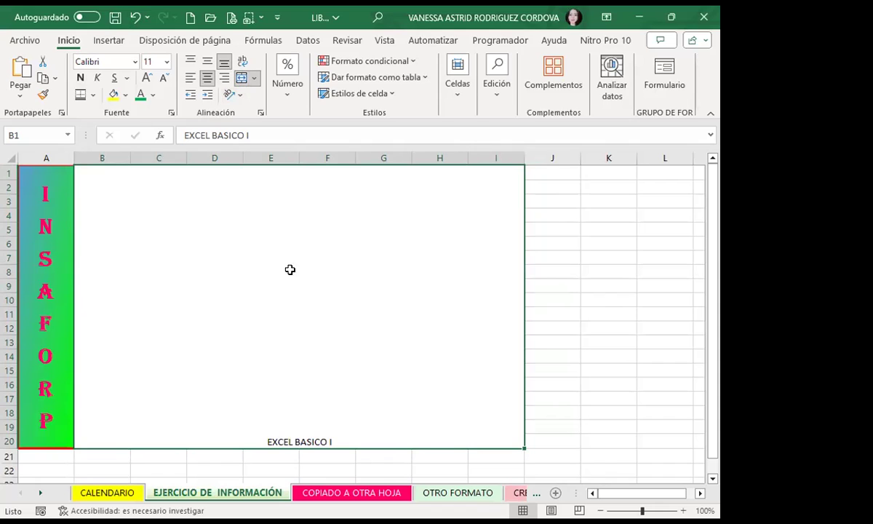
{"action": "left_click", "coordinate": [236, 95]}
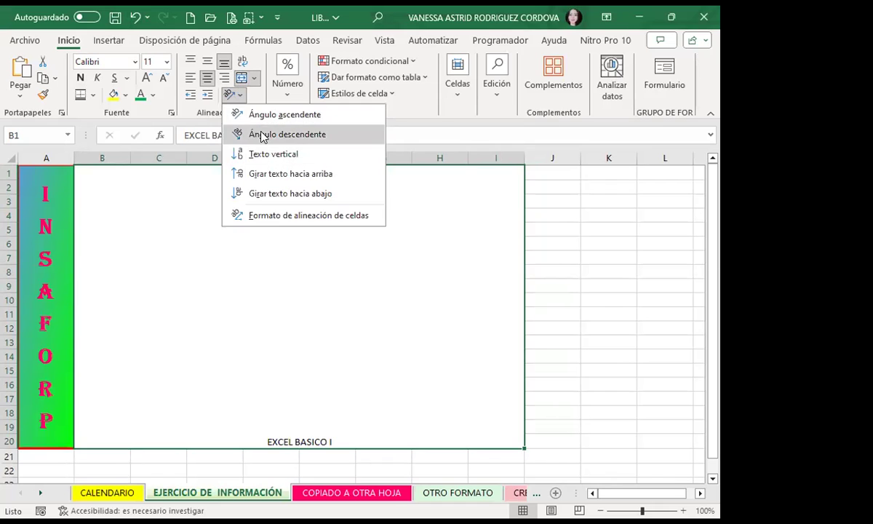
{"action": "left_click", "coordinate": [197, 117]}
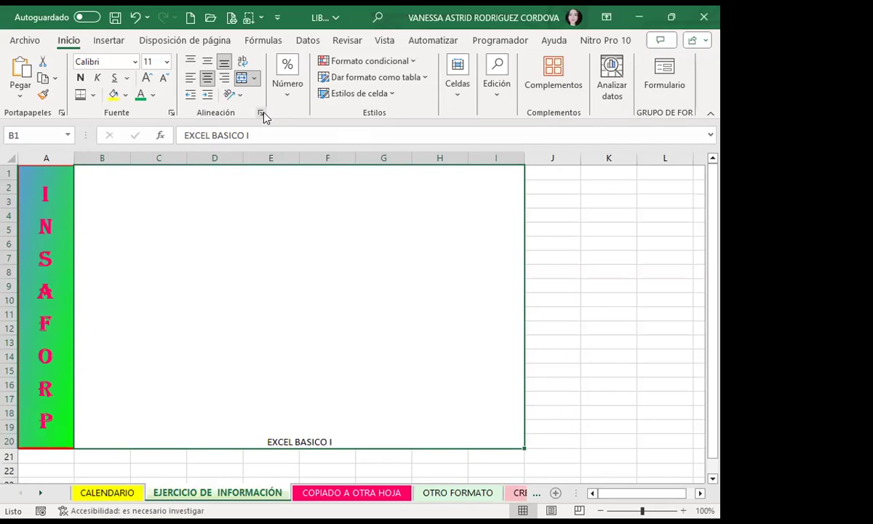
{"action": "left_click", "coordinate": [260, 112]}
{"action": "left_click_drag", "start_coordinate": [439, 169], "coordinate": [427, 138]}
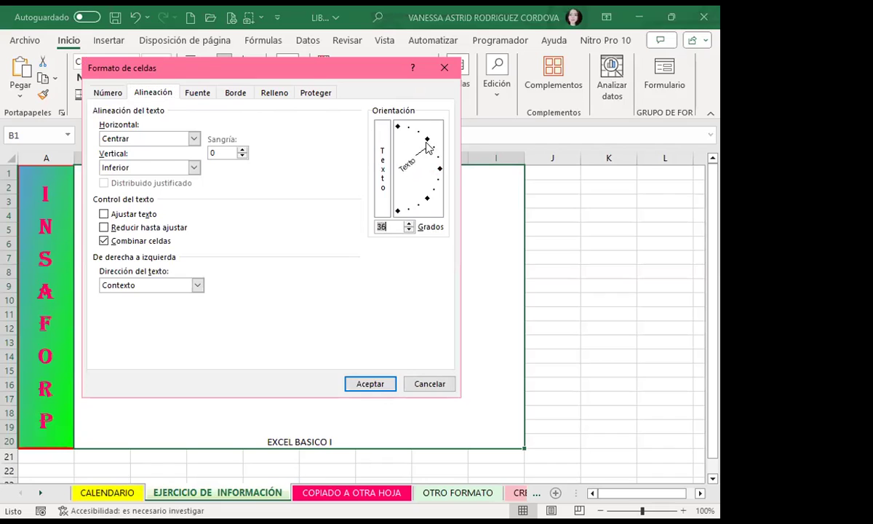
{"action": "left_click", "coordinate": [359, 387]}
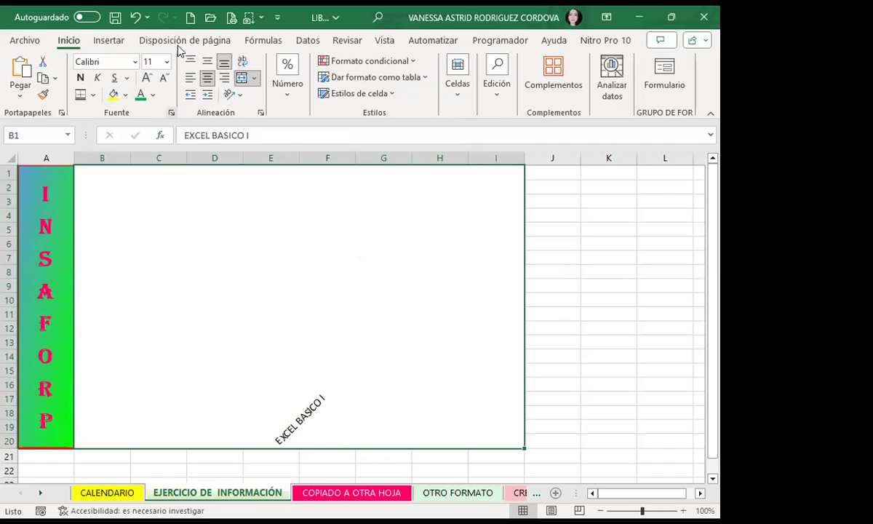
{"action": "left_click", "coordinate": [207, 61]}
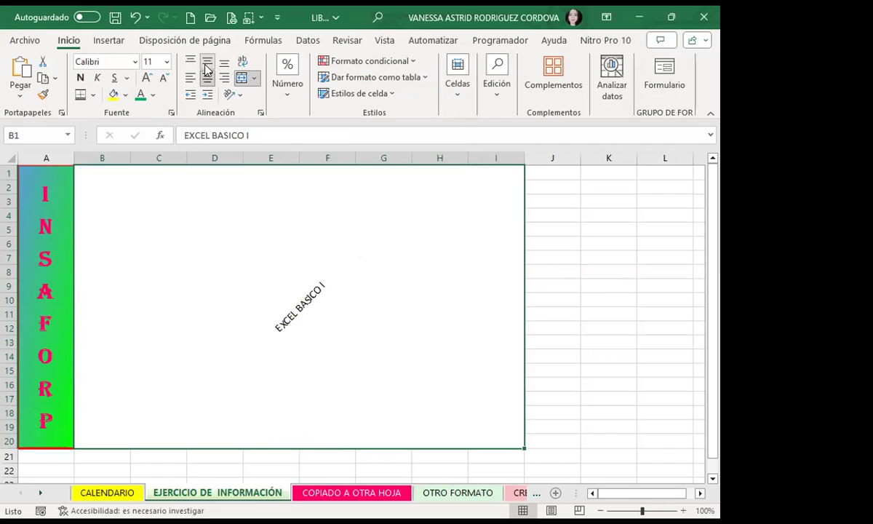
- Set the EXCEL BASICO I title font to Bauhaus 93
{"action": "left_click", "coordinate": [135, 61]}
{"action": "scroll", "coordinate": [139, 327], "scroll_direction": "down", "scroll_amount": 5}
{"action": "scroll", "coordinate": [146, 352], "scroll_direction": "down", "scroll_amount": 4}
{"action": "scroll", "coordinate": [149, 353], "scroll_direction": "down", "scroll_amount": 4}
{"action": "scroll", "coordinate": [143, 364], "scroll_direction": "down", "scroll_amount": 1}
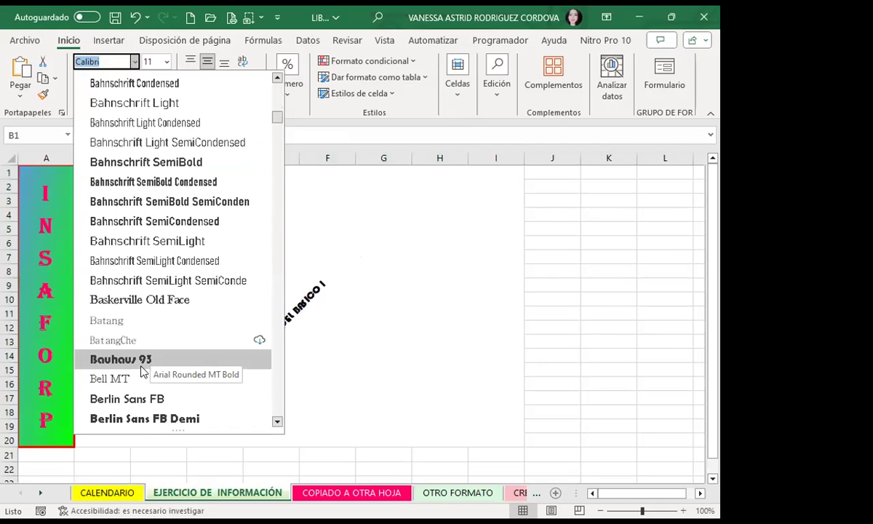
{"action": "left_click", "coordinate": [143, 364]}
- Make the title green, font size 50, and bold
{"action": "left_click", "coordinate": [147, 79]}
{"action": "triple_click", "coordinate": [147, 79]}
{"action": "triple_click", "coordinate": [147, 78]}
{"action": "triple_click", "coordinate": [147, 78]}
{"action": "left_click", "coordinate": [148, 80]}
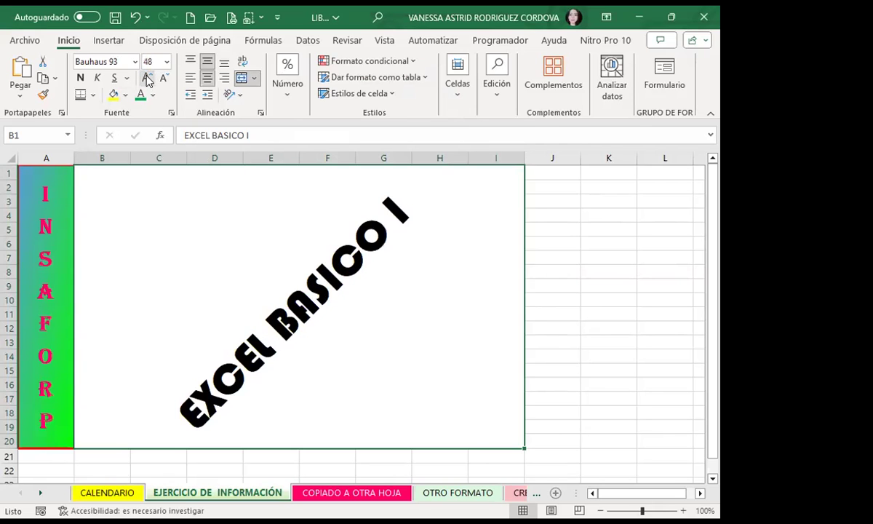
{"action": "left_click", "coordinate": [141, 96]}
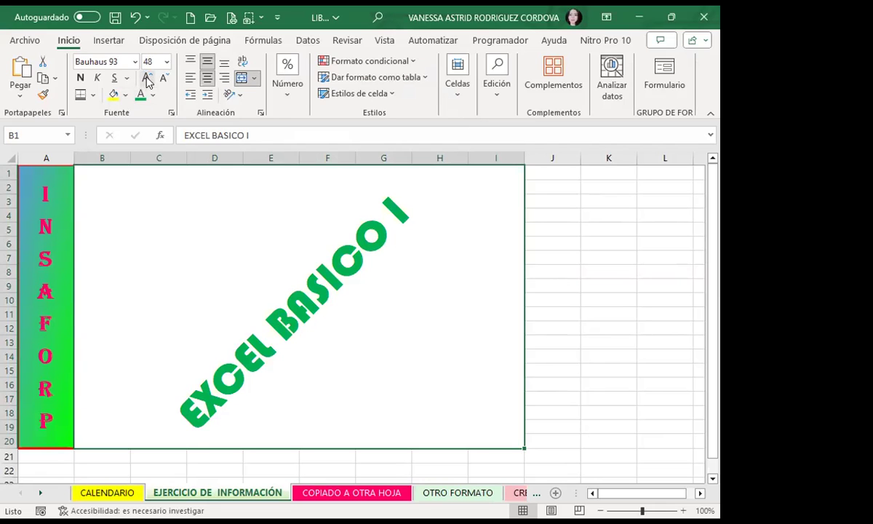
{"action": "left_click", "coordinate": [147, 78]}
{"action": "left_click", "coordinate": [164, 78]}
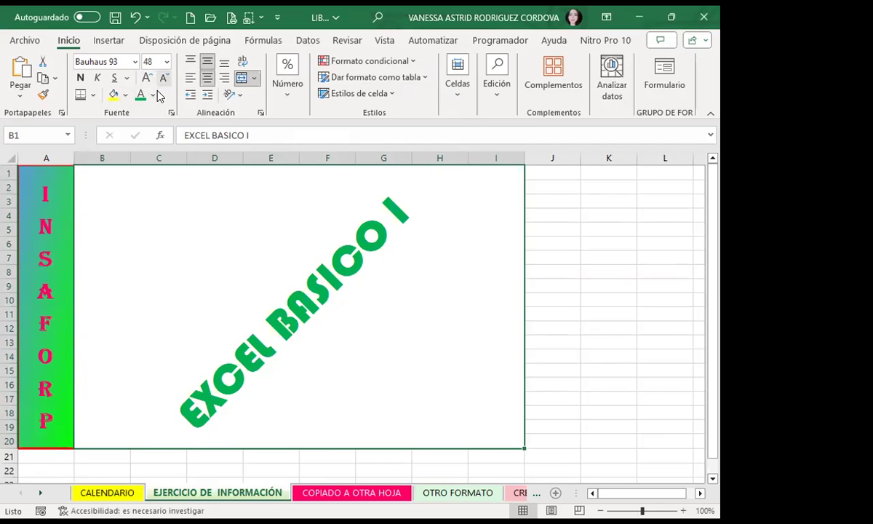
{"action": "left_click", "coordinate": [150, 63]}
{"action": "type", "text": "50"}
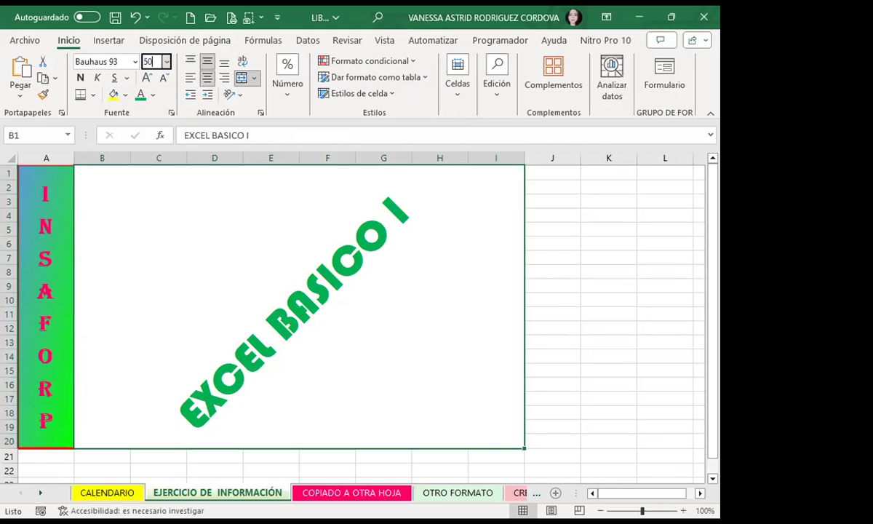
{"action": "key", "text": "Return"}
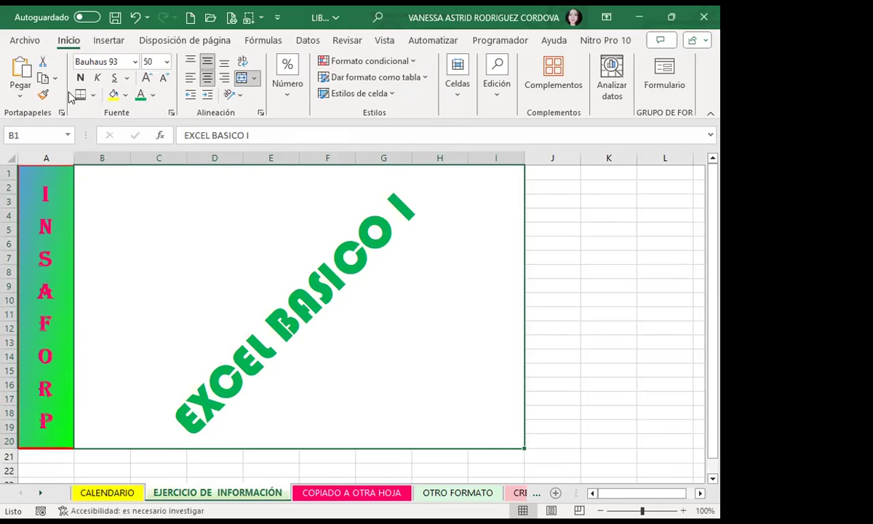
{"action": "left_click", "coordinate": [80, 78]}
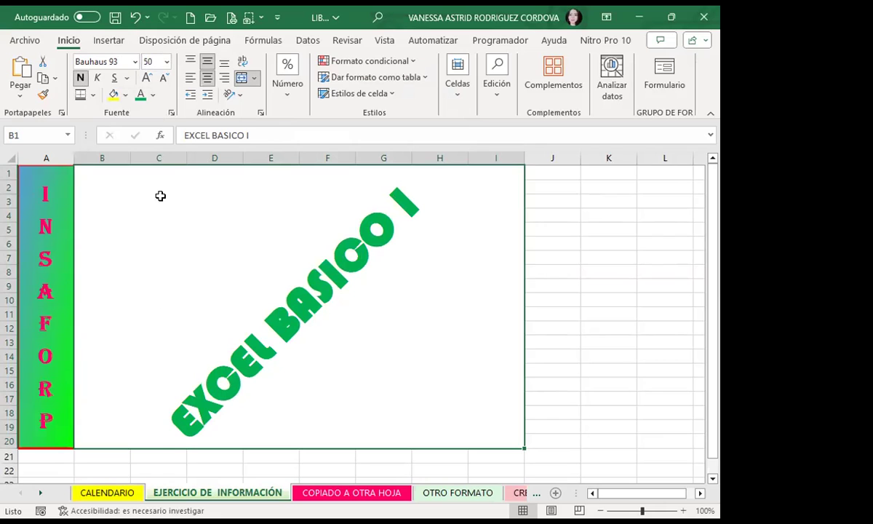
- In Formato de celdas, add dashed dark green top, right and bottom borders to the title cell
{"action": "left_click", "coordinate": [171, 115]}
{"action": "left_click", "coordinate": [235, 92]}
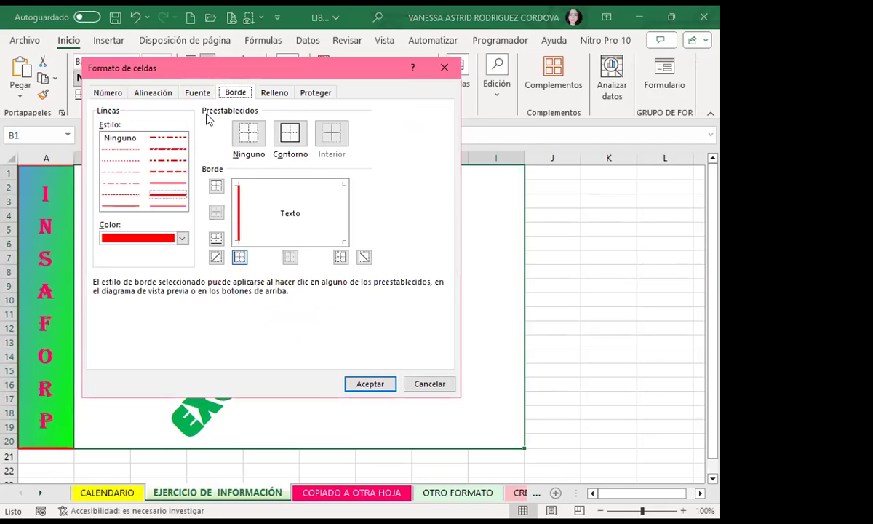
{"action": "left_click", "coordinate": [168, 172]}
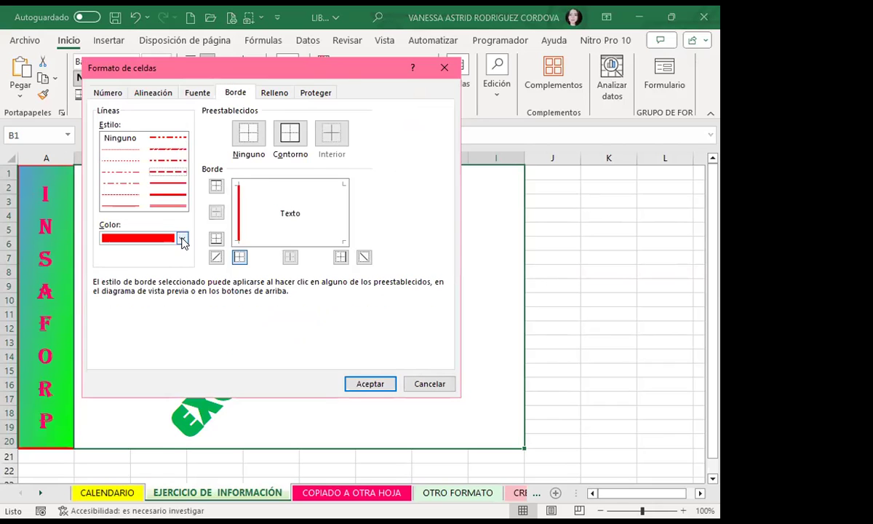
{"action": "left_click", "coordinate": [182, 240]}
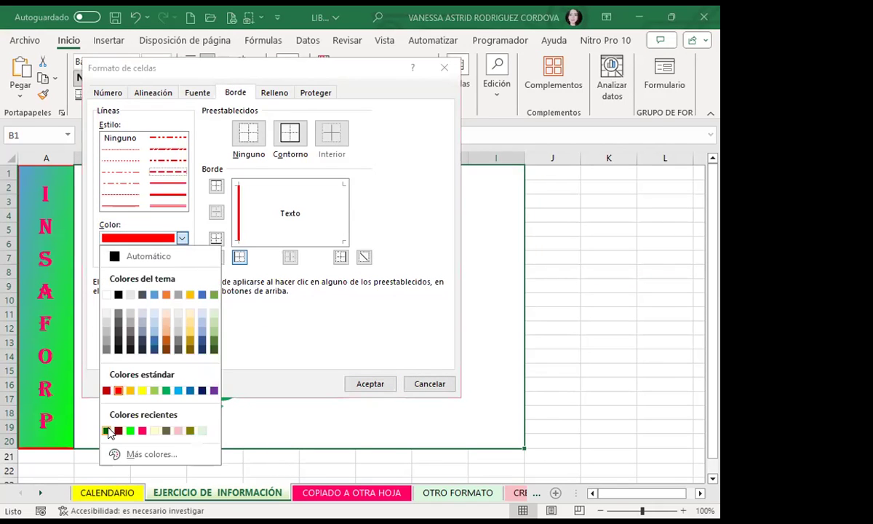
{"action": "left_click", "coordinate": [107, 431]}
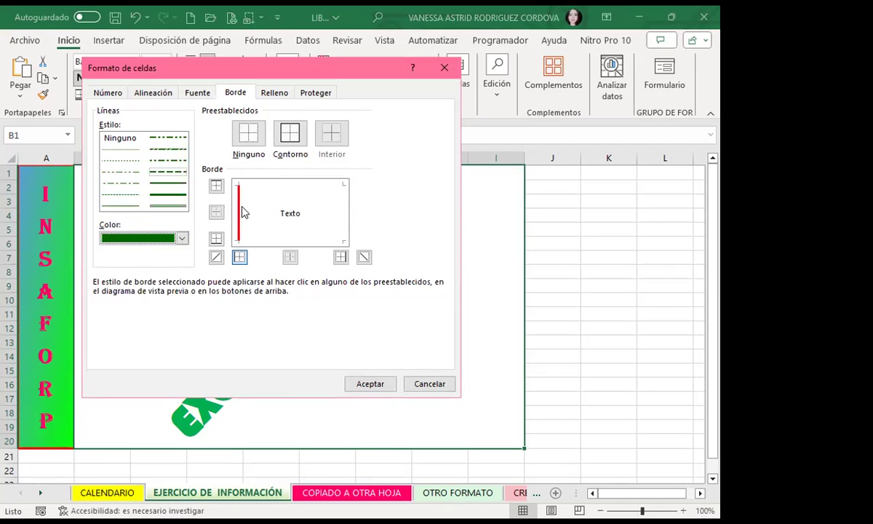
{"action": "left_click", "coordinate": [216, 186]}
{"action": "left_click", "coordinate": [342, 211]}
{"action": "left_click", "coordinate": [300, 241]}
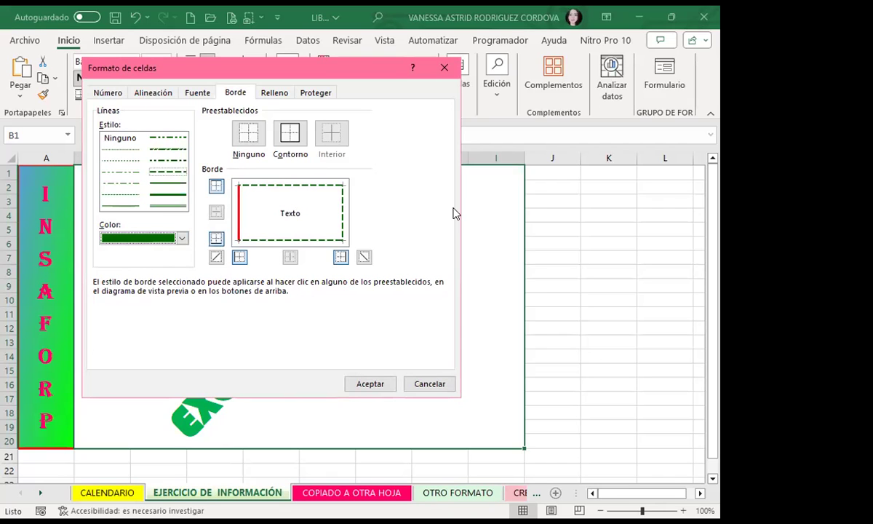
- Set the fill pattern colour to pink with a thin vertical-stripe style
{"action": "left_click", "coordinate": [275, 93]}
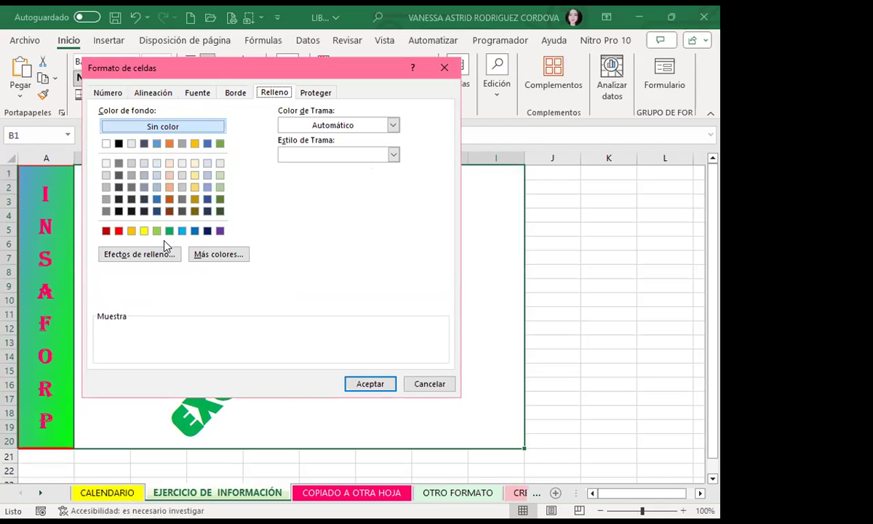
{"action": "left_click", "coordinate": [393, 125]}
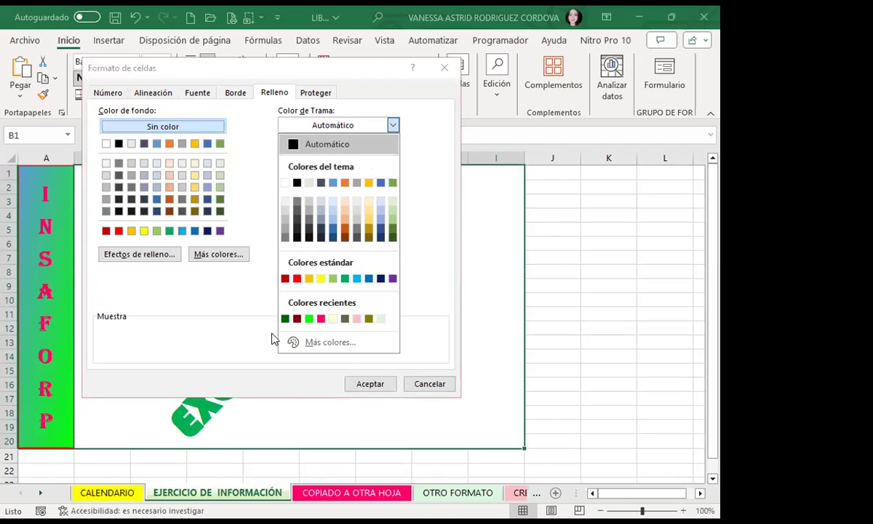
{"action": "left_click", "coordinate": [321, 319]}
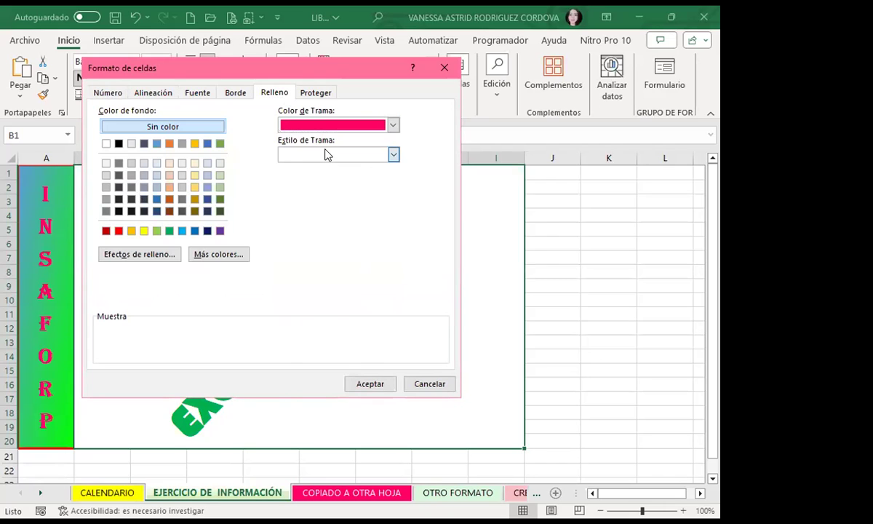
{"action": "left_click", "coordinate": [324, 154]}
{"action": "left_click", "coordinate": [309, 209]}
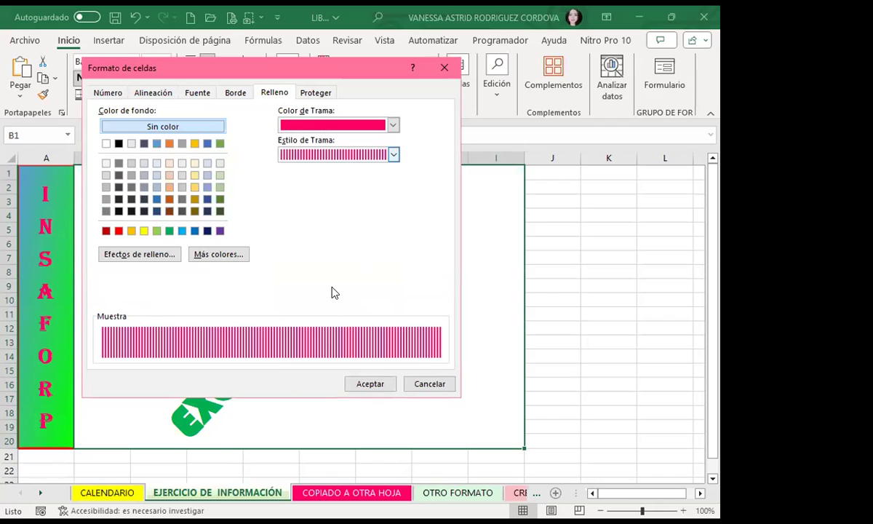
- Compare thinner vertical, diagonal and dotted patterns, then apply the vertical-stripe fill
{"action": "left_click", "coordinate": [390, 153]}
{"action": "left_click", "coordinate": [305, 209]}
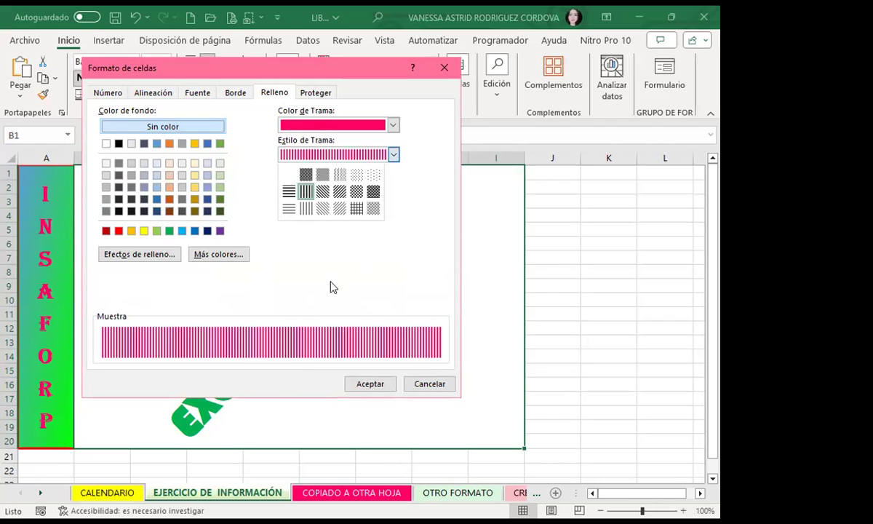
{"action": "left_click", "coordinate": [392, 155]}
{"action": "left_click", "coordinate": [325, 209]}
{"action": "left_click", "coordinate": [393, 154]}
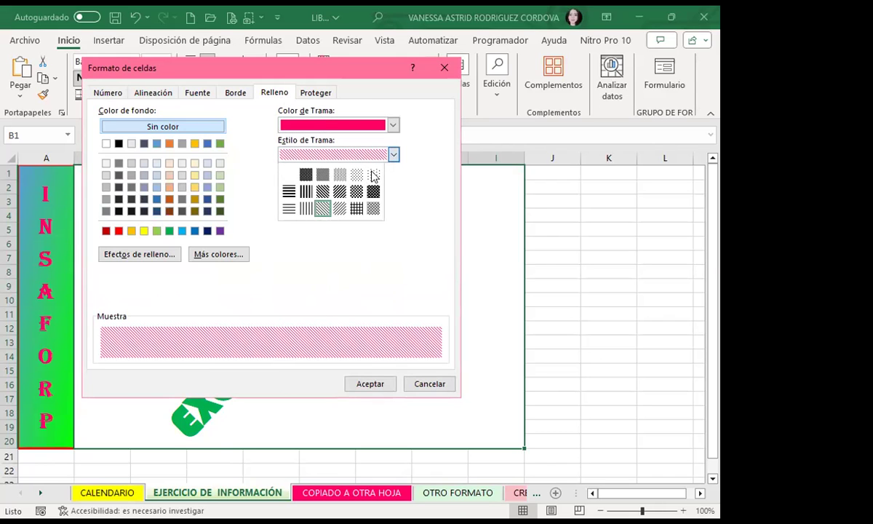
{"action": "left_click", "coordinate": [356, 174]}
{"action": "left_click", "coordinate": [393, 155]}
{"action": "left_click", "coordinate": [305, 192]}
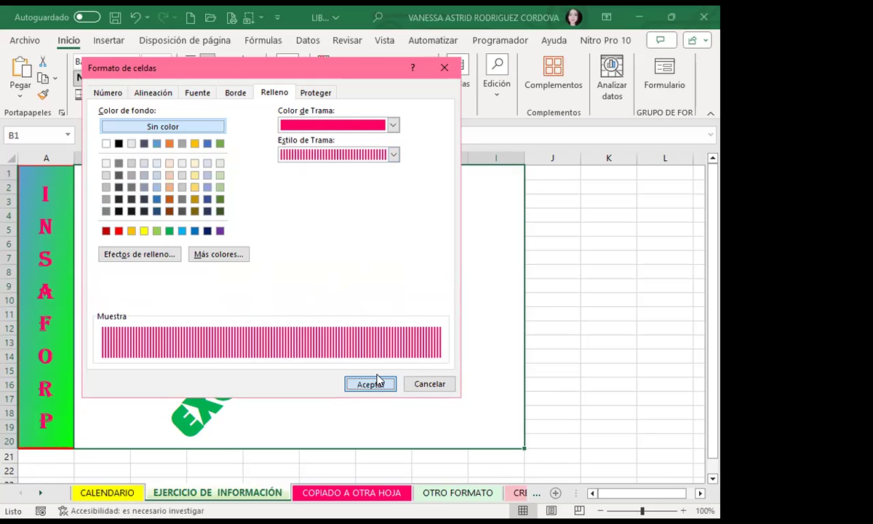
{"action": "left_click", "coordinate": [371, 384]}
{"action": "scroll", "coordinate": [441, 346], "scroll_direction": "down", "scroll_amount": 3}
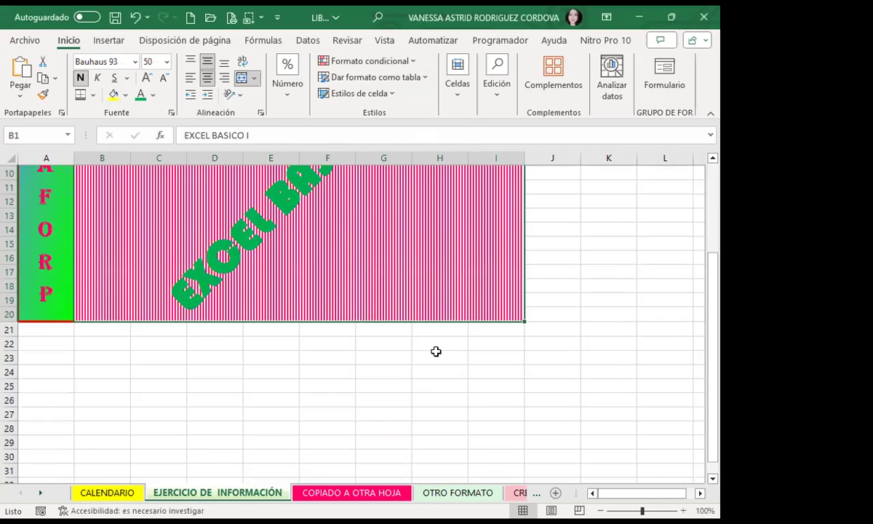
{"action": "scroll", "coordinate": [434, 351], "scroll_direction": "up", "scroll_amount": 3}
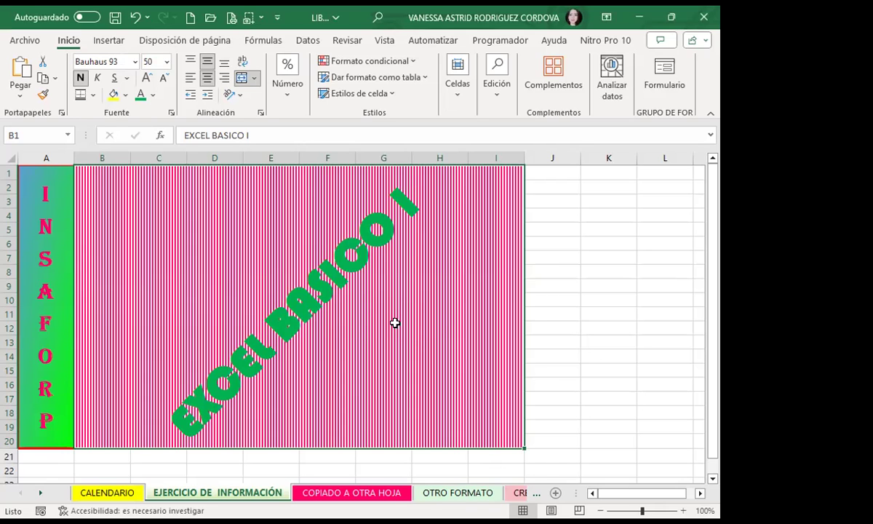
{"action": "scroll", "coordinate": [391, 311], "scroll_direction": "down", "scroll_amount": 2}
{"action": "scroll", "coordinate": [405, 317], "scroll_direction": "up", "scroll_amount": 2}
- Change the block's fill pattern to the thin vertical stripe and confirm
{"action": "left_click", "coordinate": [260, 114]}
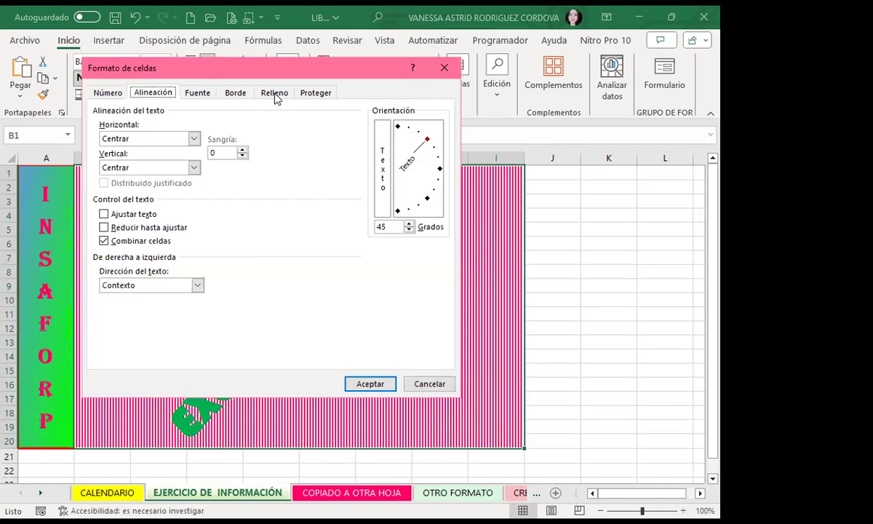
{"action": "left_click", "coordinate": [275, 92]}
{"action": "left_click", "coordinate": [393, 154]}
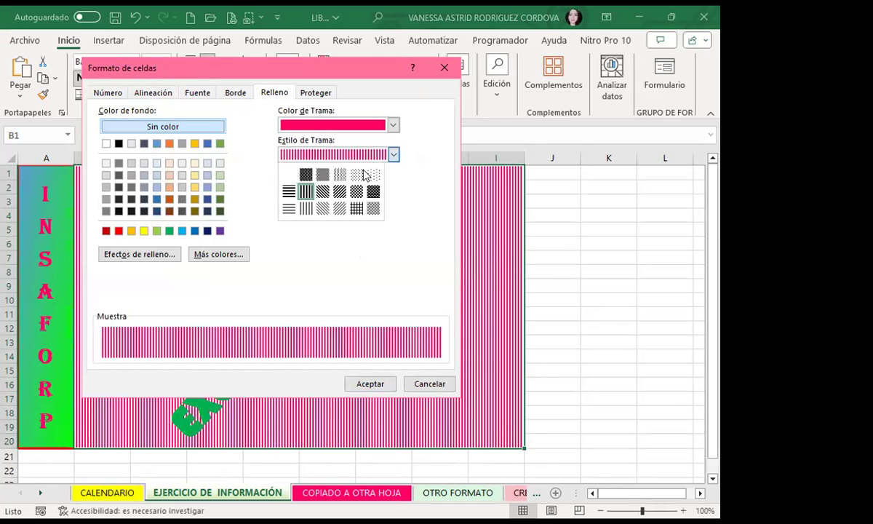
{"action": "left_click", "coordinate": [307, 208]}
{"action": "left_click", "coordinate": [357, 384]}
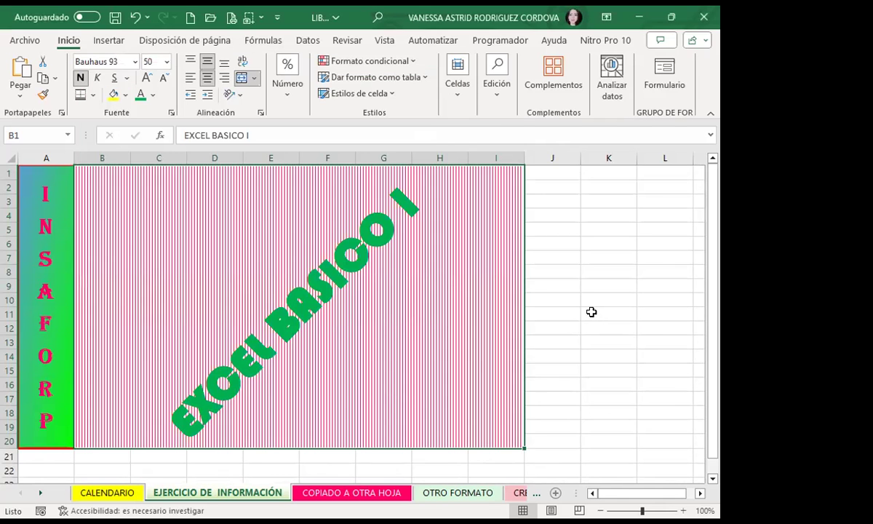
{"action": "scroll", "coordinate": [276, 312], "scroll_direction": "down", "scroll_amount": 2}
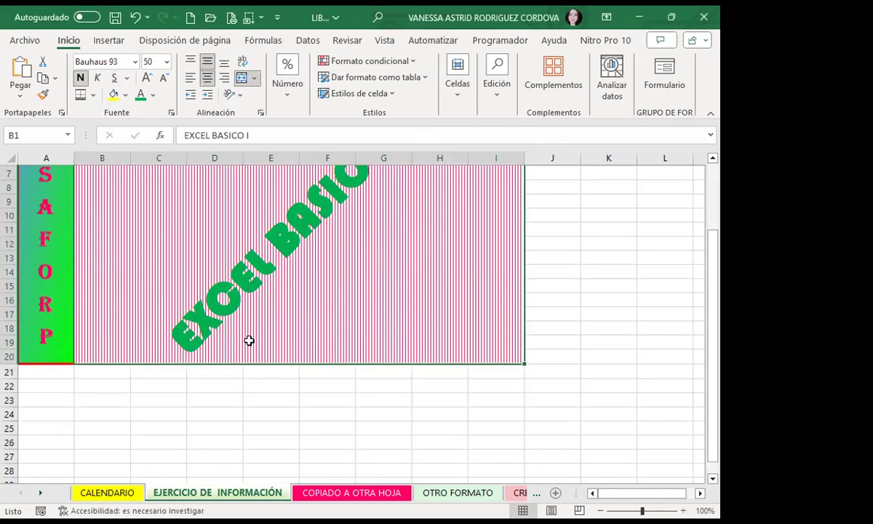
{"action": "scroll", "coordinate": [338, 293], "scroll_direction": "up", "scroll_amount": 2}
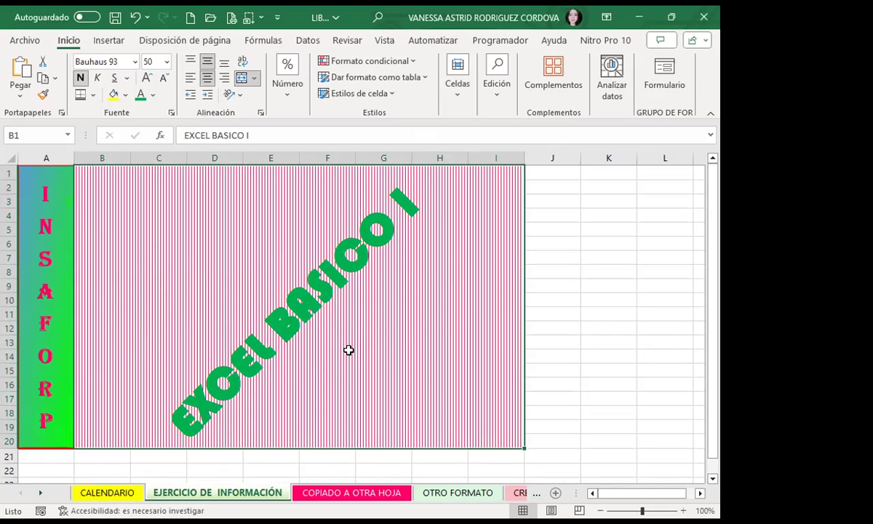
{"action": "scroll", "coordinate": [390, 355], "scroll_direction": "down", "scroll_amount": 2}
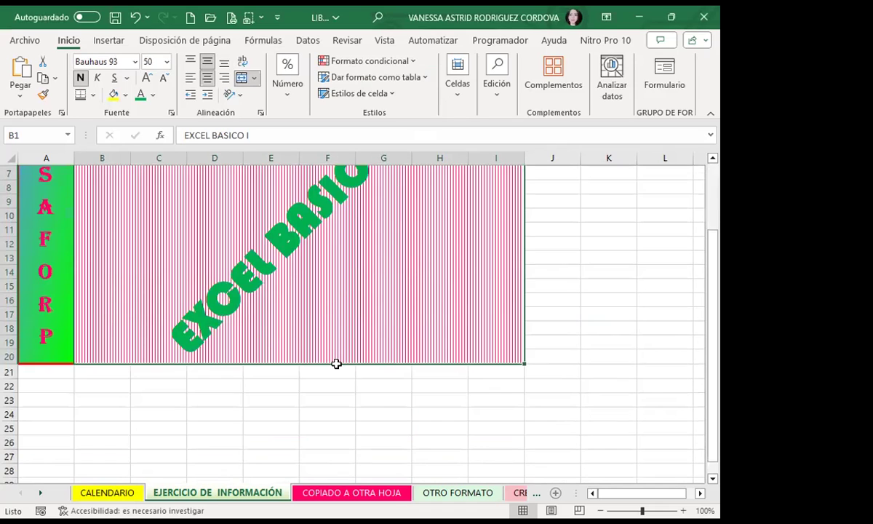
{"action": "scroll", "coordinate": [340, 358], "scroll_direction": "up", "scroll_amount": 2}
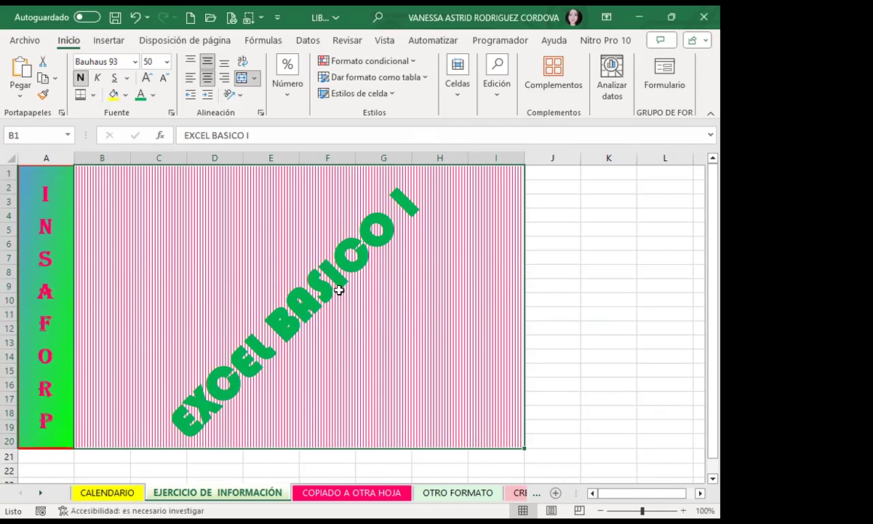
- Copy the EXCEL BASICO I block and select cells J12 and K7 beside it
{"action": "key", "text": "ctrl+c"}
{"action": "left_click", "coordinate": [557, 328]}
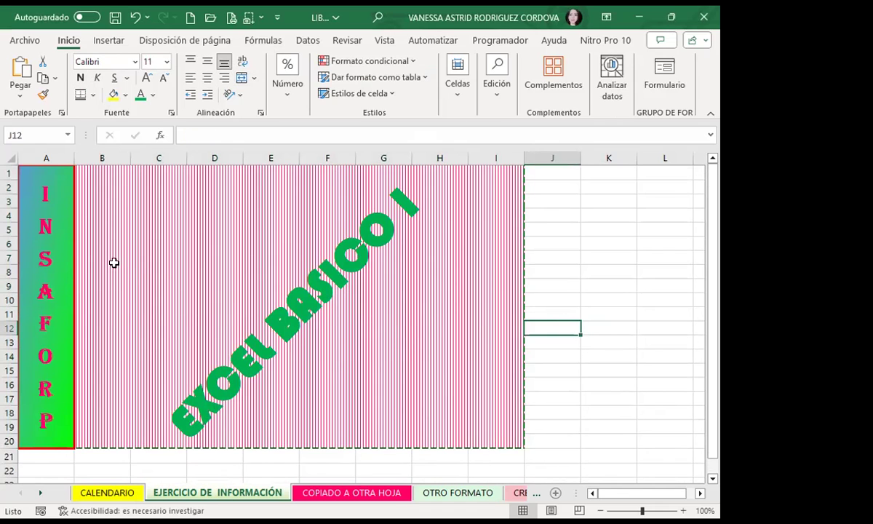
{"action": "left_click", "coordinate": [606, 259]}
{"action": "scroll", "coordinate": [558, 413], "scroll_direction": "down", "scroll_amount": 3}
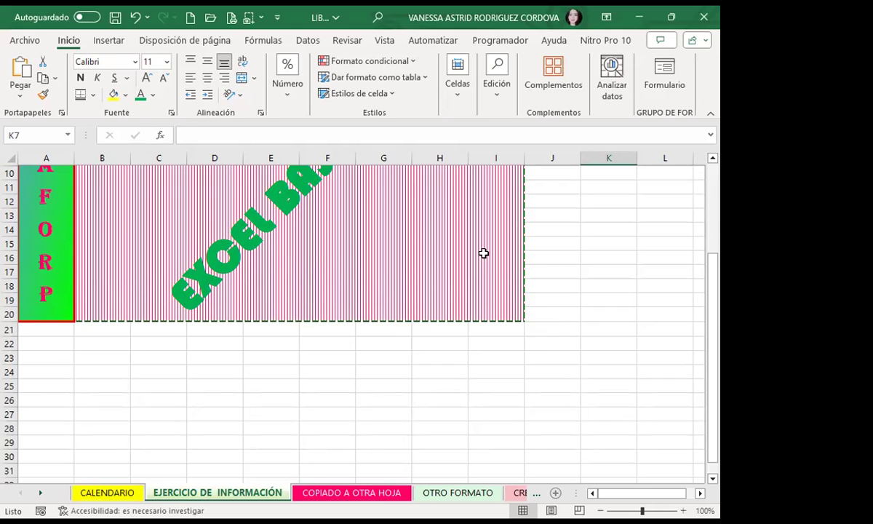
- Turn off Líneas de cuadrícula in the Vista settings
{"action": "left_click", "coordinate": [385, 41]}
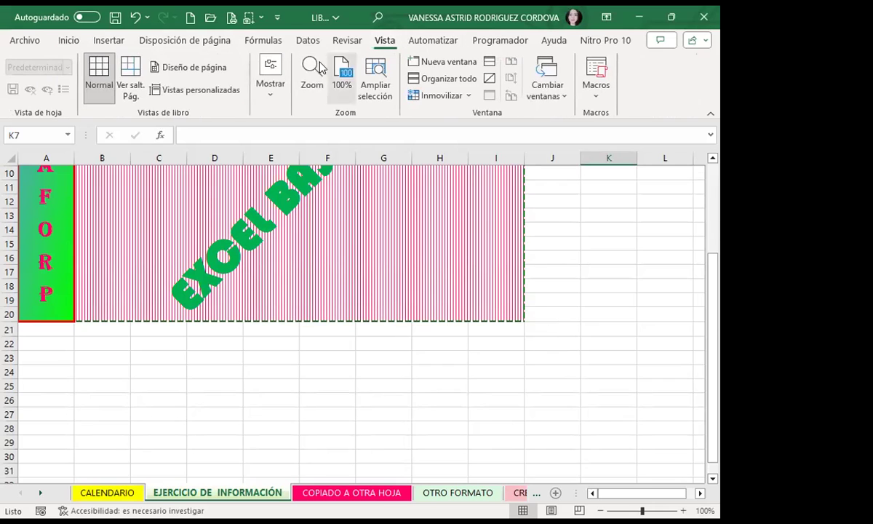
{"action": "left_click", "coordinate": [271, 93]}
{"action": "left_click", "coordinate": [310, 144]}
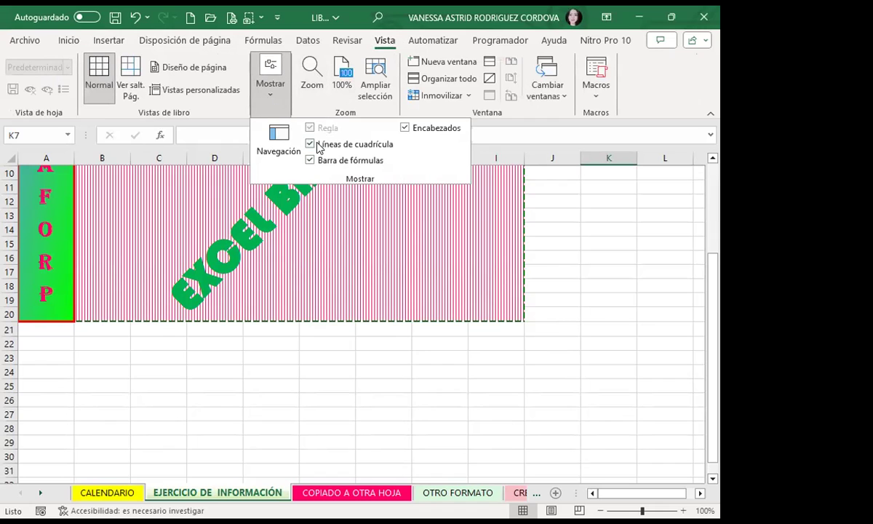
{"action": "scroll", "coordinate": [583, 320], "scroll_direction": "up", "scroll_amount": 3}
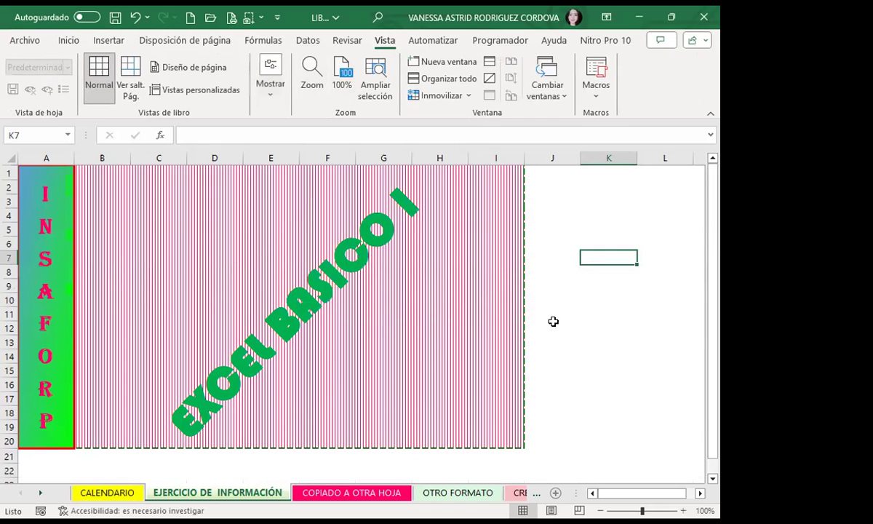
- Copy the EXCEL BASICO I block and select cell B25 below the banner
{"action": "left_click", "coordinate": [556, 343]}
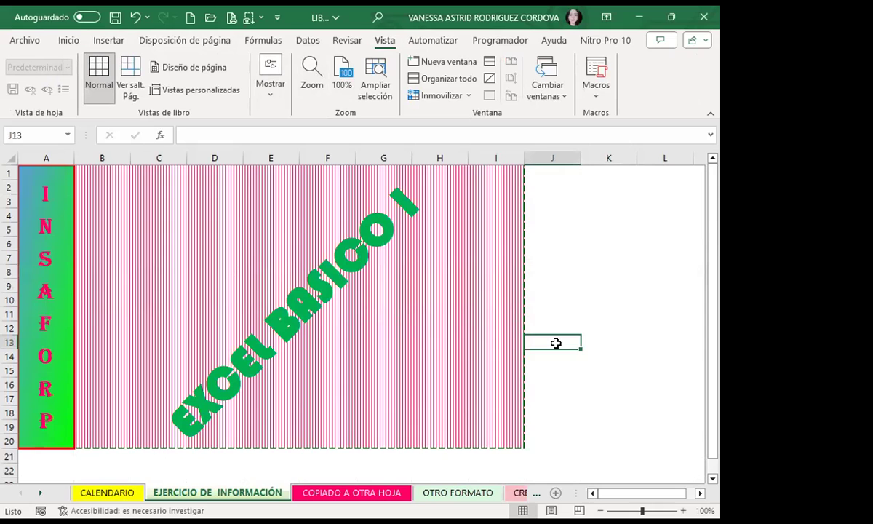
{"action": "left_click", "coordinate": [197, 295]}
{"action": "key", "text": "ctrl+c"}
{"action": "left_click", "coordinate": [49, 290]}
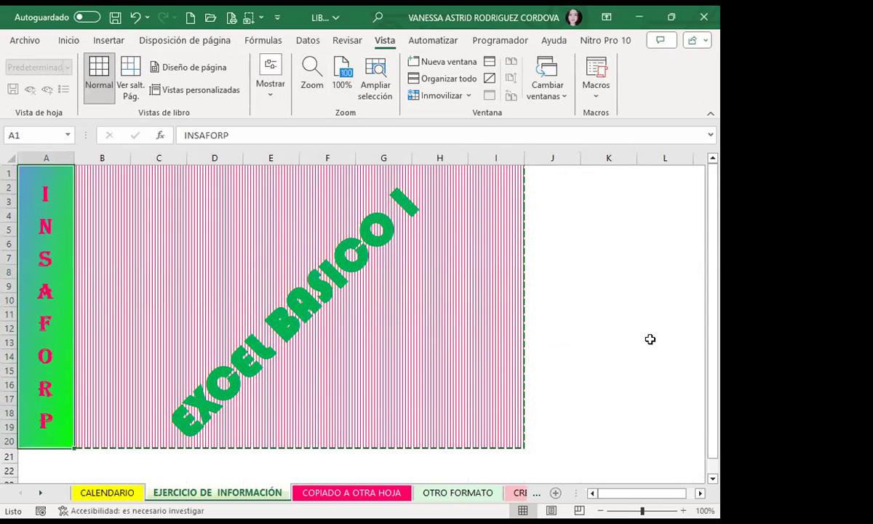
{"action": "scroll", "coordinate": [649, 339], "scroll_direction": "down", "scroll_amount": 2}
{"action": "scroll", "coordinate": [671, 342], "scroll_direction": "up", "scroll_amount": 2}
{"action": "left_click", "coordinate": [436, 306]}
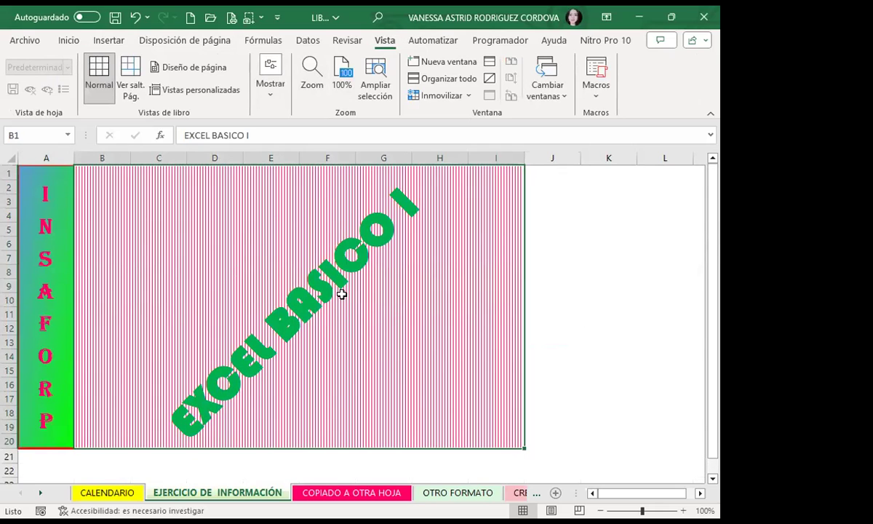
{"action": "scroll", "coordinate": [19, 289], "scroll_direction": "down", "scroll_amount": 3}
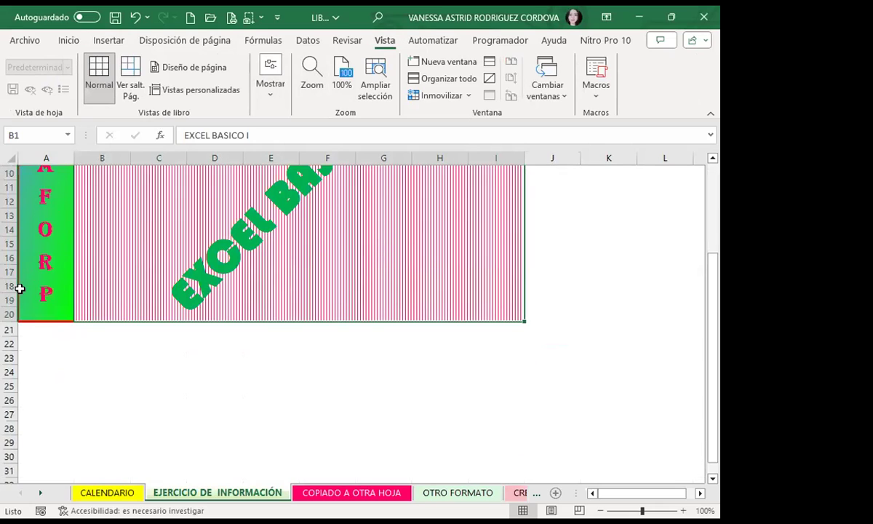
{"action": "left_click", "coordinate": [81, 390]}
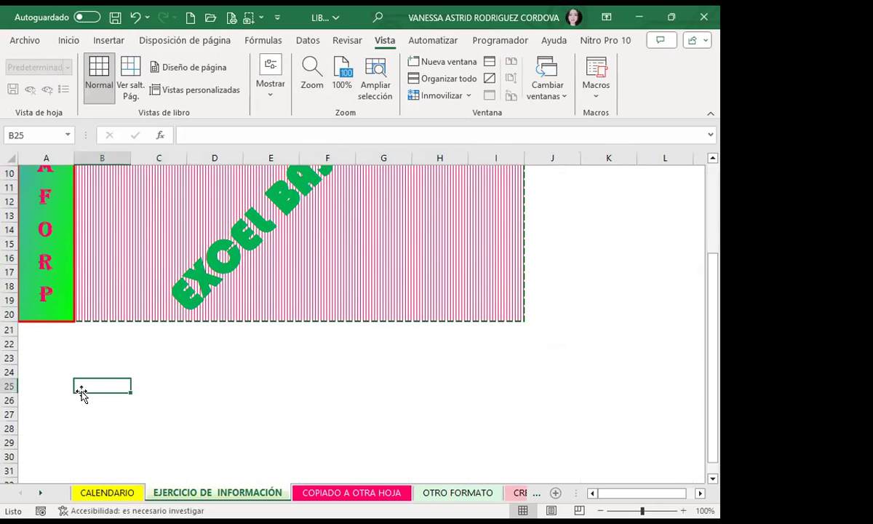
{"action": "scroll", "coordinate": [587, 364], "scroll_direction": "up", "scroll_amount": 1}
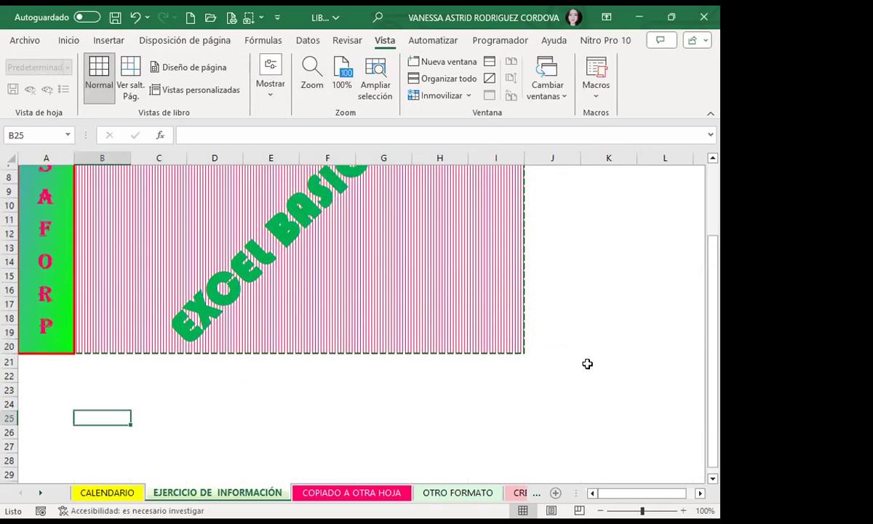
{"action": "scroll", "coordinate": [587, 363], "scroll_direction": "up", "scroll_amount": 3}
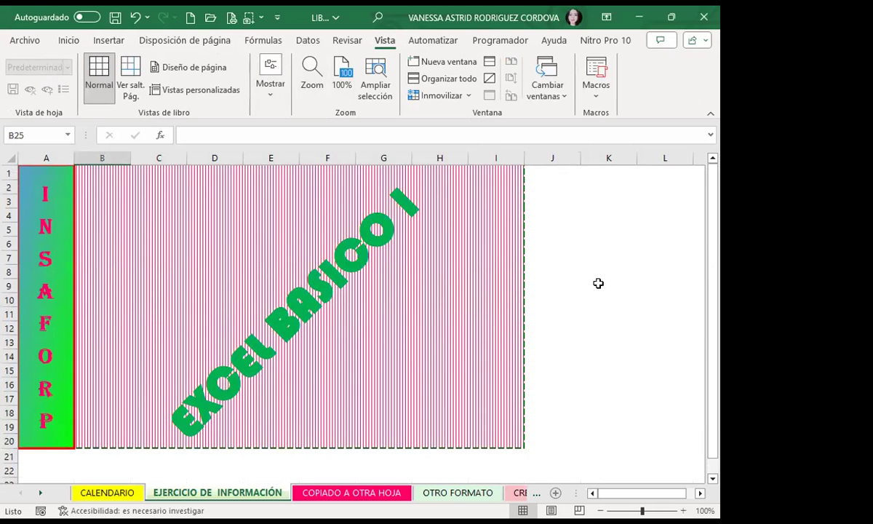
{"action": "left_click", "coordinate": [68, 40]}
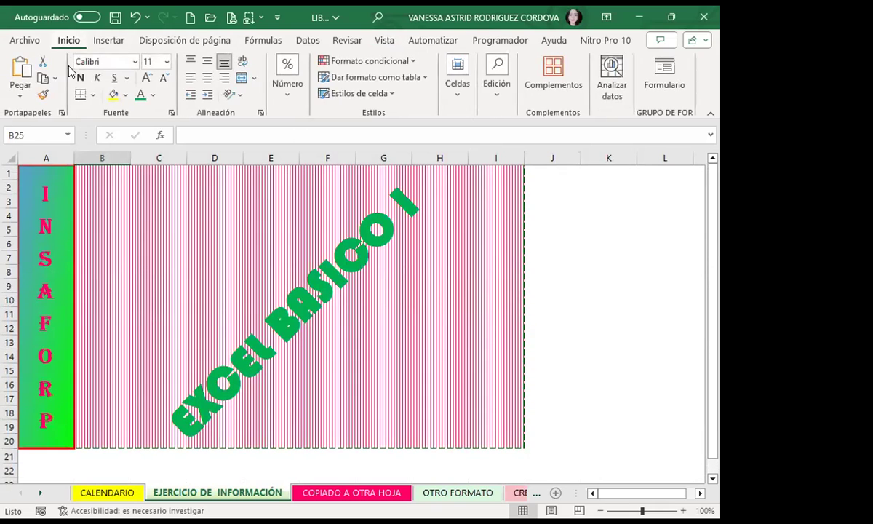
- Fill cell B25 with black
{"action": "left_click", "coordinate": [127, 96]}
{"action": "left_click", "coordinate": [124, 135]}
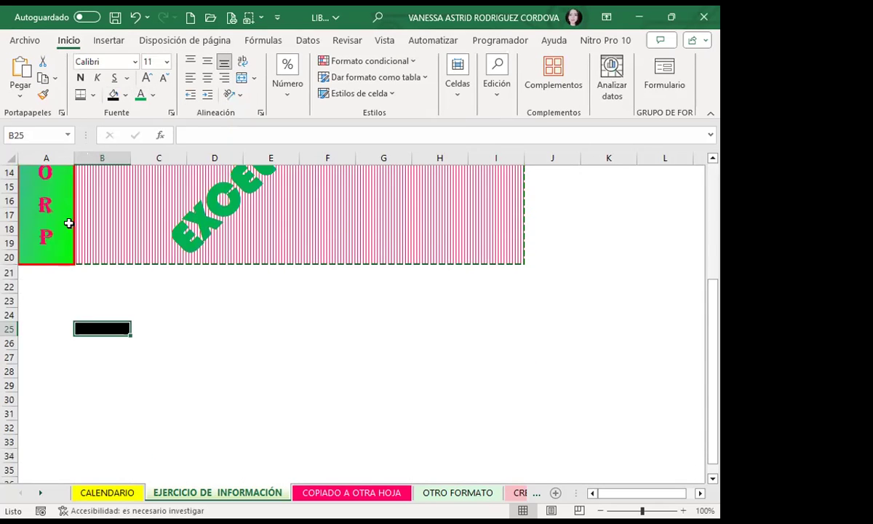
{"action": "scroll", "coordinate": [69, 220], "scroll_direction": "up", "scroll_amount": 4}
- Fill the entire worksheet with black, then select the INSAFORP cell A1
{"action": "left_click", "coordinate": [8, 158]}
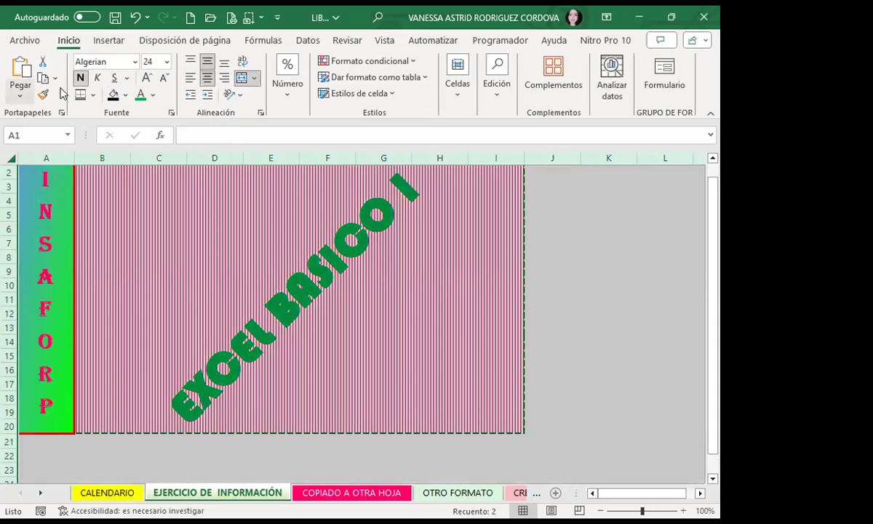
{"action": "left_click", "coordinate": [112, 96]}
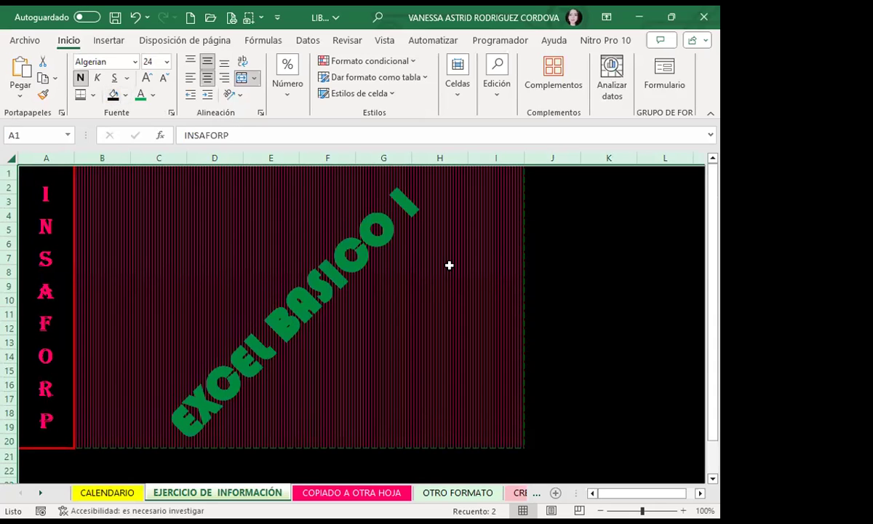
{"action": "left_click", "coordinate": [594, 269]}
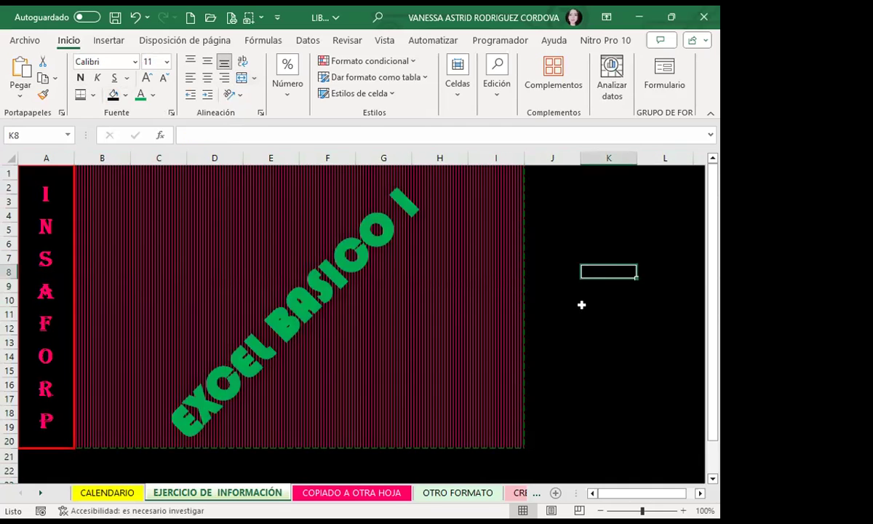
{"action": "scroll", "coordinate": [582, 304], "scroll_direction": "down", "scroll_amount": 8}
{"action": "scroll", "coordinate": [575, 342], "scroll_direction": "up", "scroll_amount": 4}
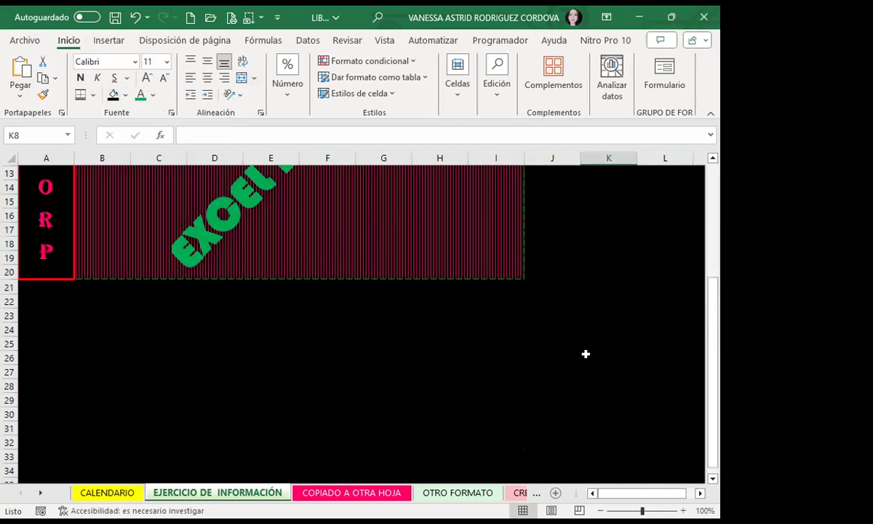
{"action": "scroll", "coordinate": [571, 350], "scroll_direction": "up", "scroll_amount": 4}
{"action": "left_click", "coordinate": [55, 199]}
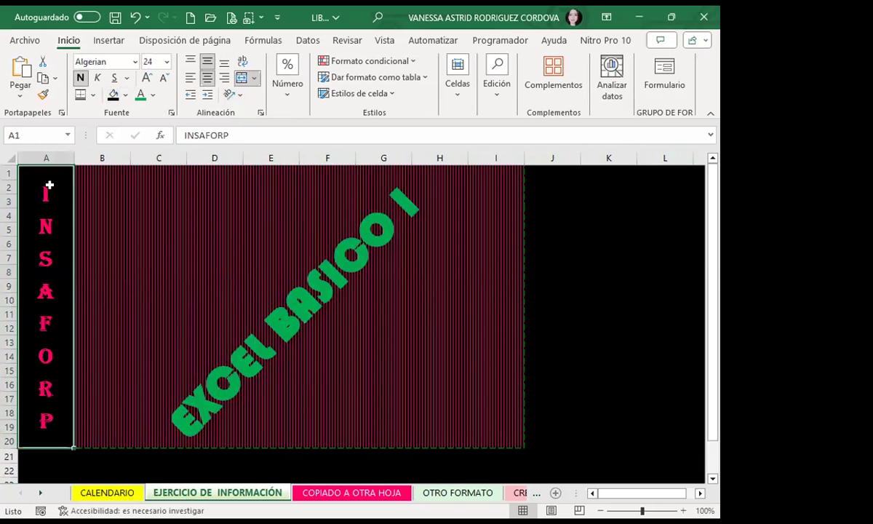
- Apply the second blue-to-green gradient variant to the INSAFORP column via Fill Effects
{"action": "left_click", "coordinate": [170, 113]}
{"action": "left_click", "coordinate": [274, 92]}
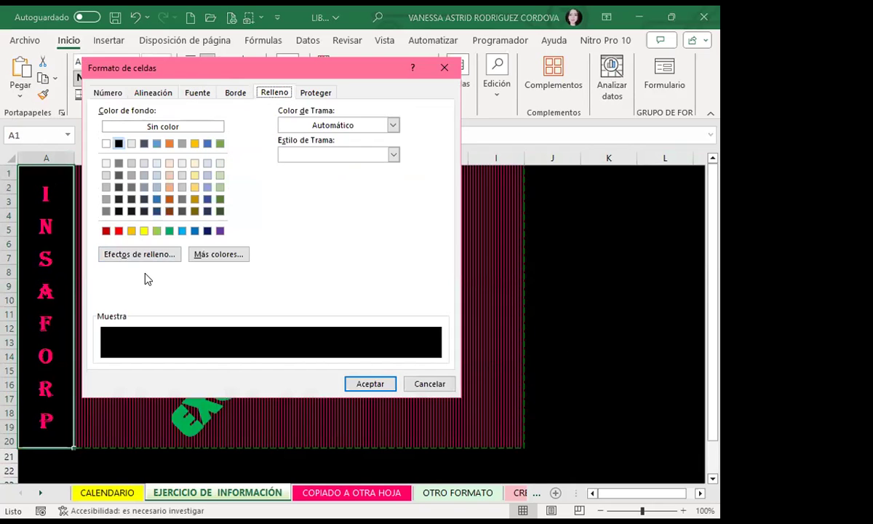
{"action": "left_click", "coordinate": [140, 254]}
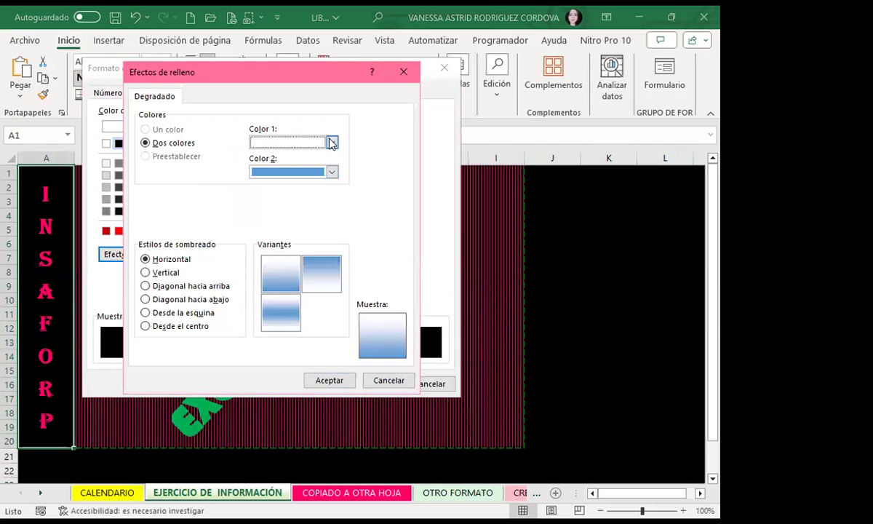
{"action": "left_click", "coordinate": [331, 142]}
{"action": "left_click", "coordinate": [292, 314]}
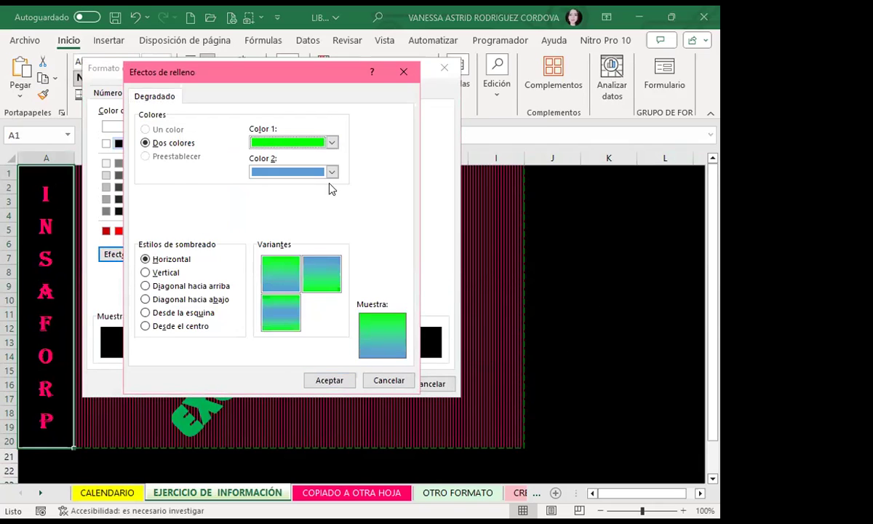
{"action": "left_click", "coordinate": [310, 273]}
{"action": "left_click", "coordinate": [330, 380]}
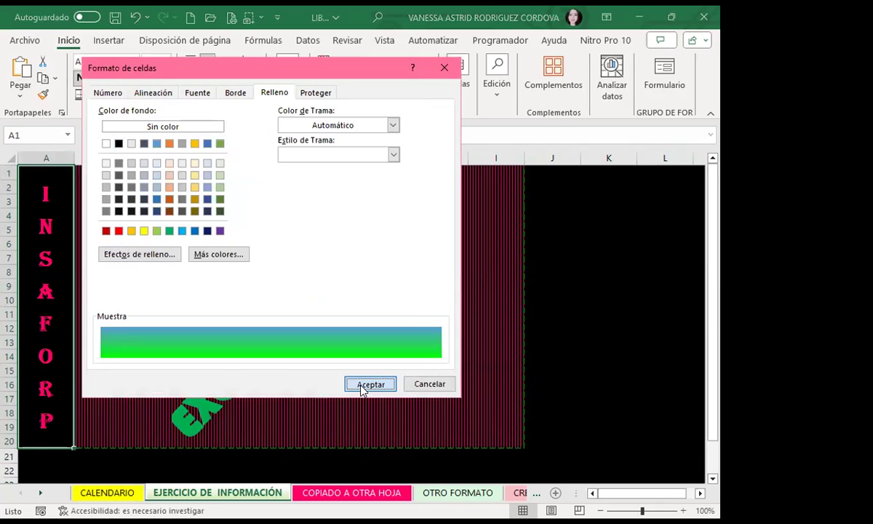
{"action": "key", "text": "Return"}
- Click empty cells around J13 to check the gradient within the red outline
{"action": "left_click", "coordinate": [609, 272]}
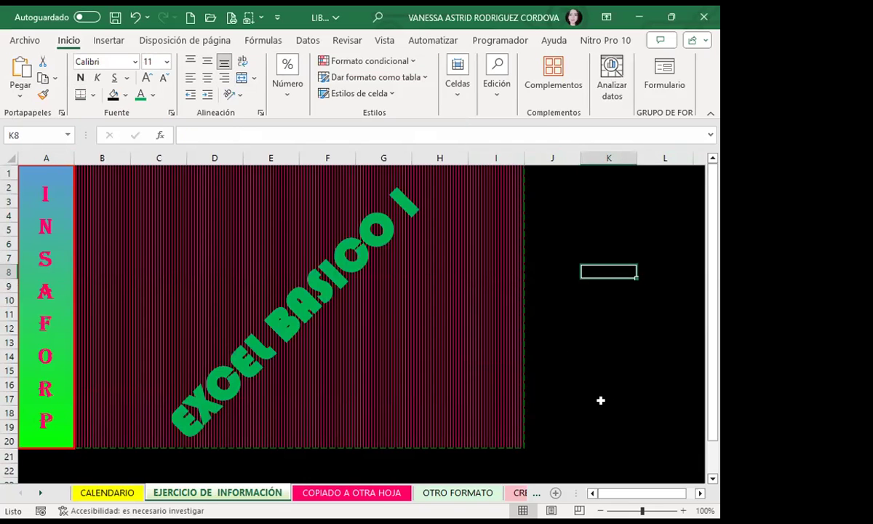
{"action": "scroll", "coordinate": [583, 355], "scroll_direction": "down", "scroll_amount": 2}
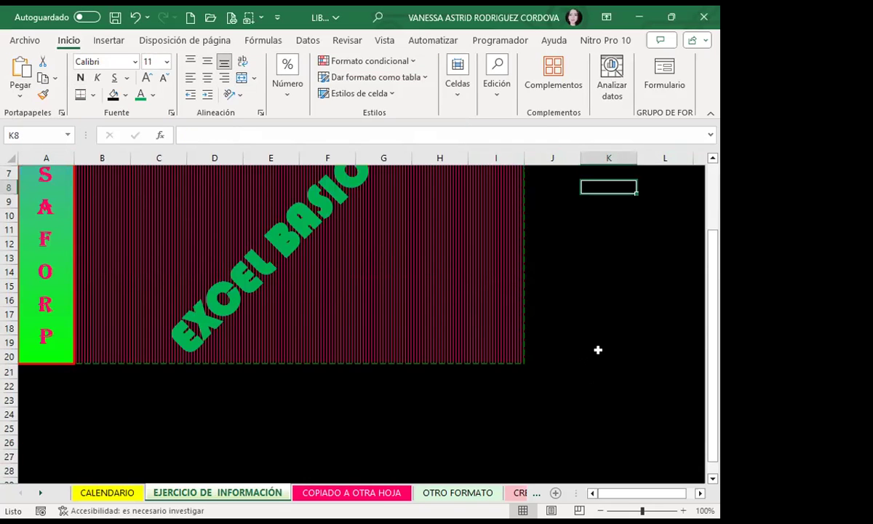
{"action": "scroll", "coordinate": [598, 350], "scroll_direction": "up", "scroll_amount": 2}
{"action": "left_click", "coordinate": [611, 310]}
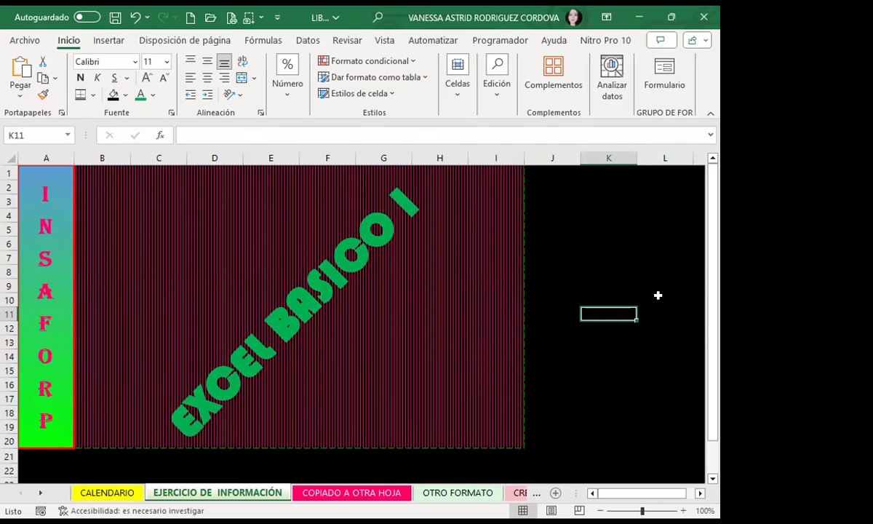
{"action": "left_click", "coordinate": [579, 261]}
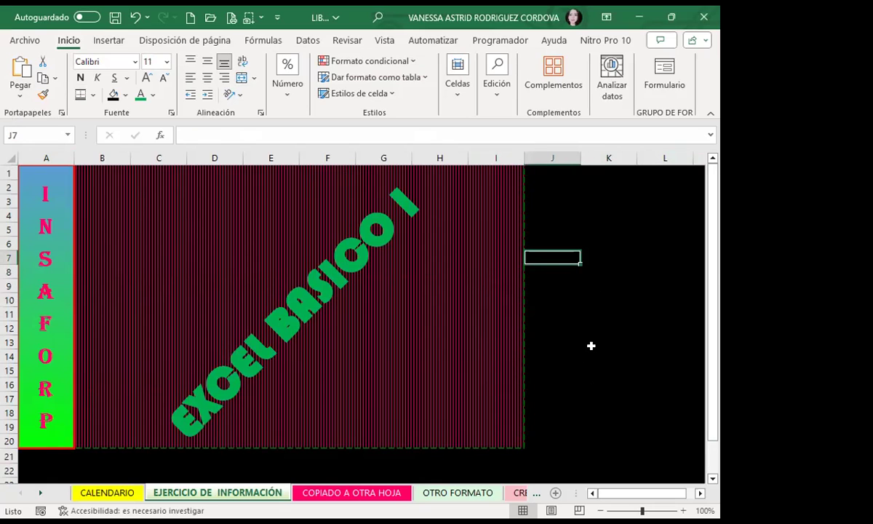
{"action": "scroll", "coordinate": [587, 327], "scroll_direction": "down", "scroll_amount": 2}
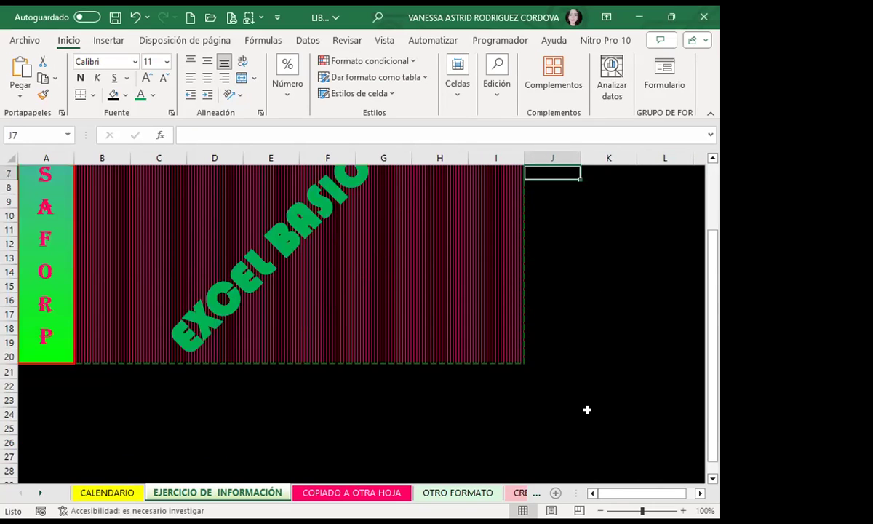
{"action": "scroll", "coordinate": [586, 408], "scroll_direction": "up", "scroll_amount": 2}
{"action": "left_click", "coordinate": [570, 343]}
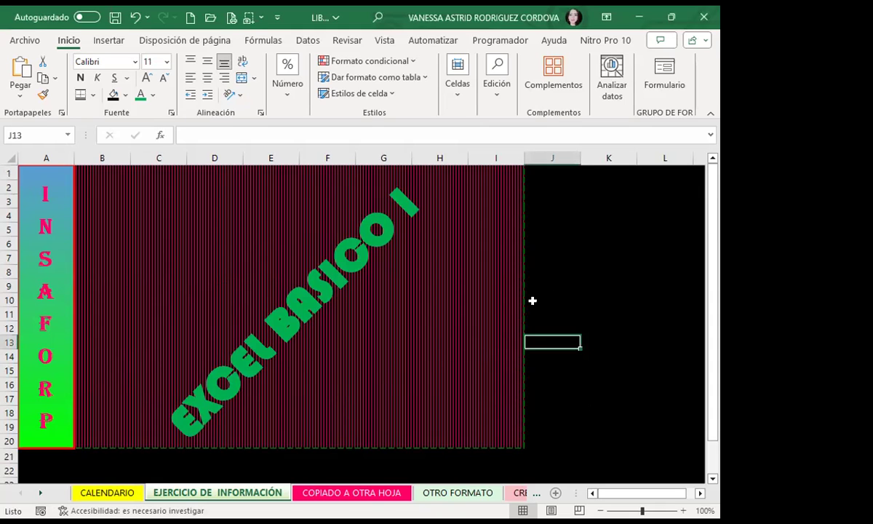
{"action": "left_click", "coordinate": [412, 305]}
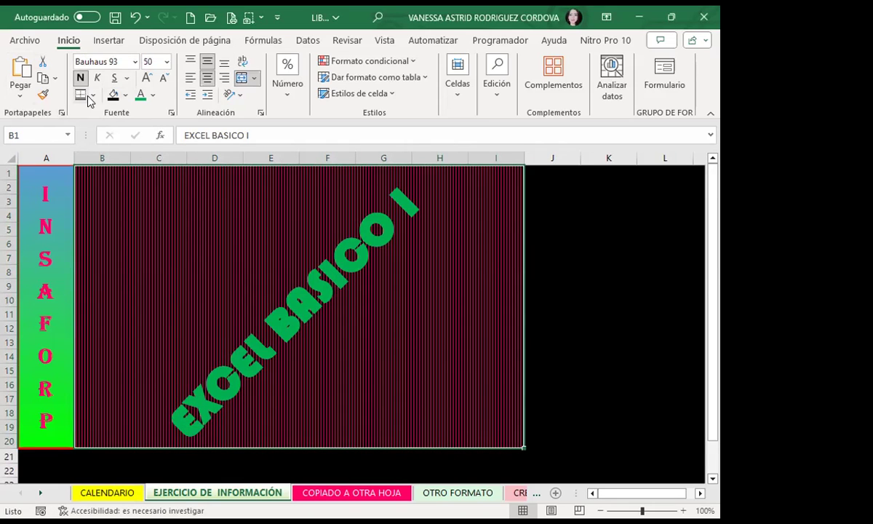
{"action": "left_click", "coordinate": [127, 95]}
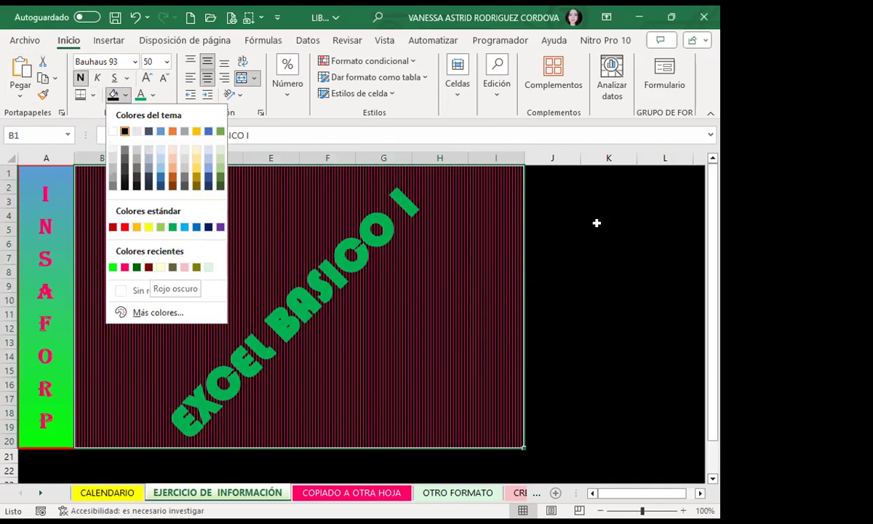
{"action": "key", "text": "Escape"}
{"action": "left_click", "coordinate": [45, 305], "text": "ctrl"}
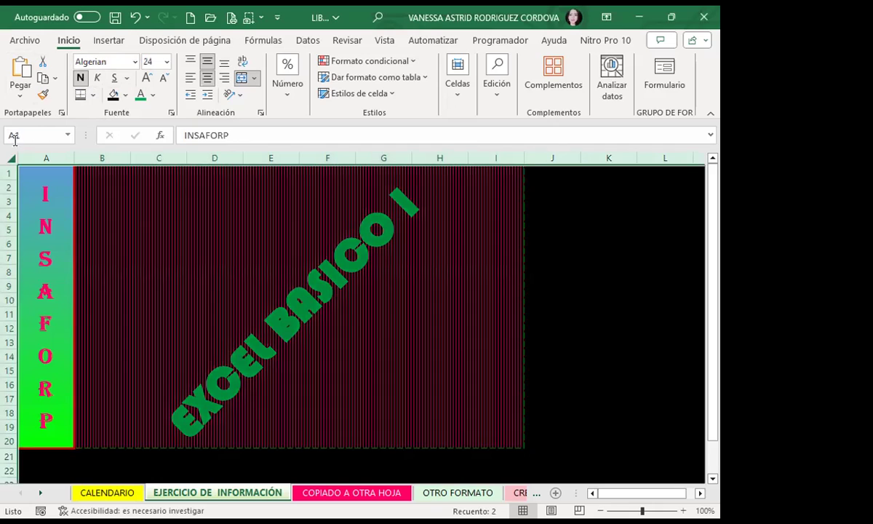
{"action": "left_click", "coordinate": [127, 95]}
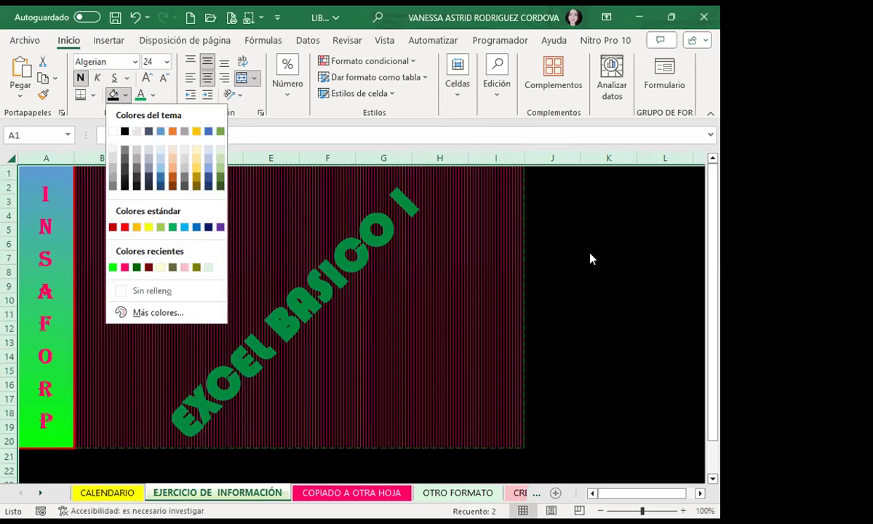
{"action": "left_click", "coordinate": [361, 292]}
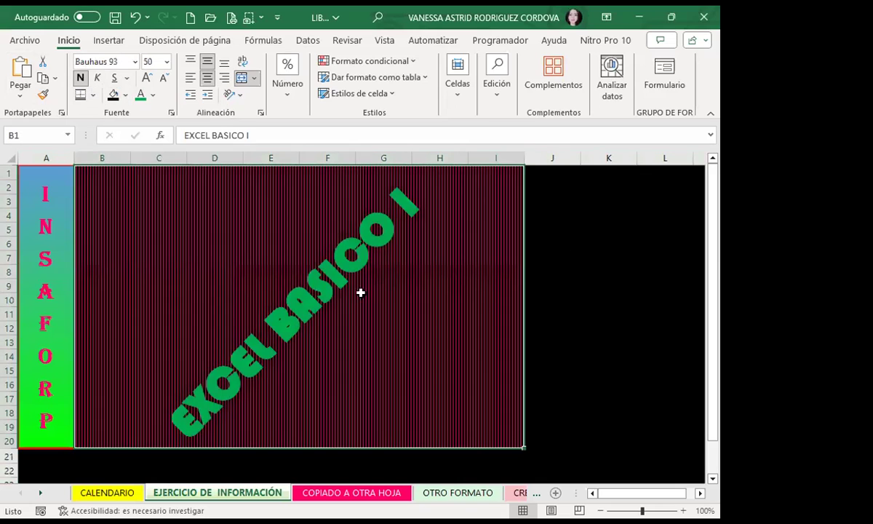
{"action": "left_click", "coordinate": [154, 99]}
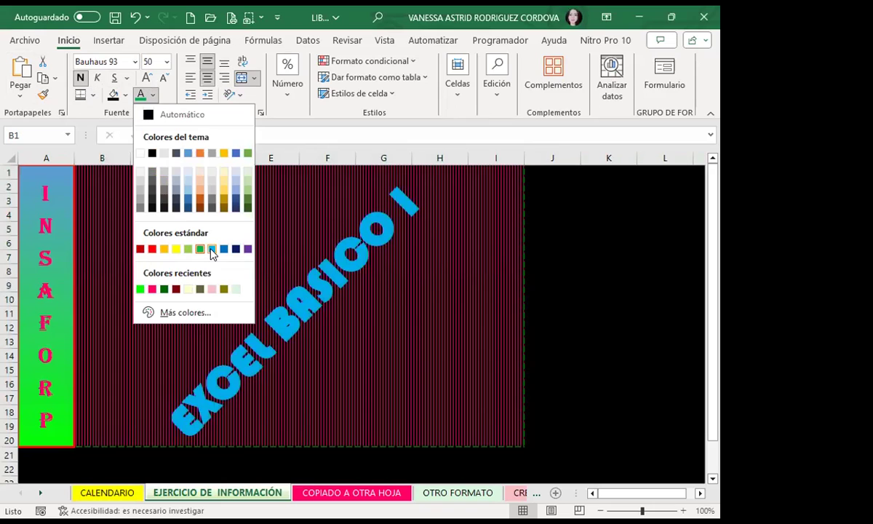
{"action": "left_click", "coordinate": [564, 271]}
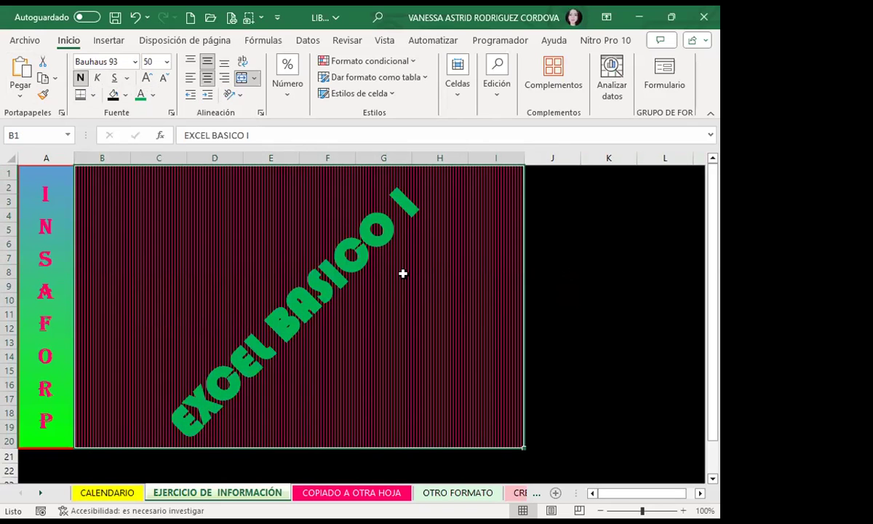
{"action": "left_click", "coordinate": [37, 242]}
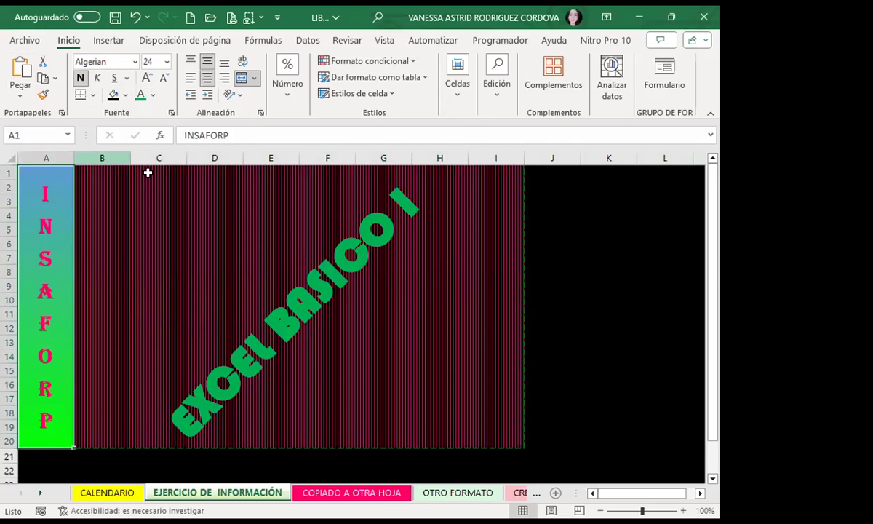
{"action": "left_click", "coordinate": [201, 236]}
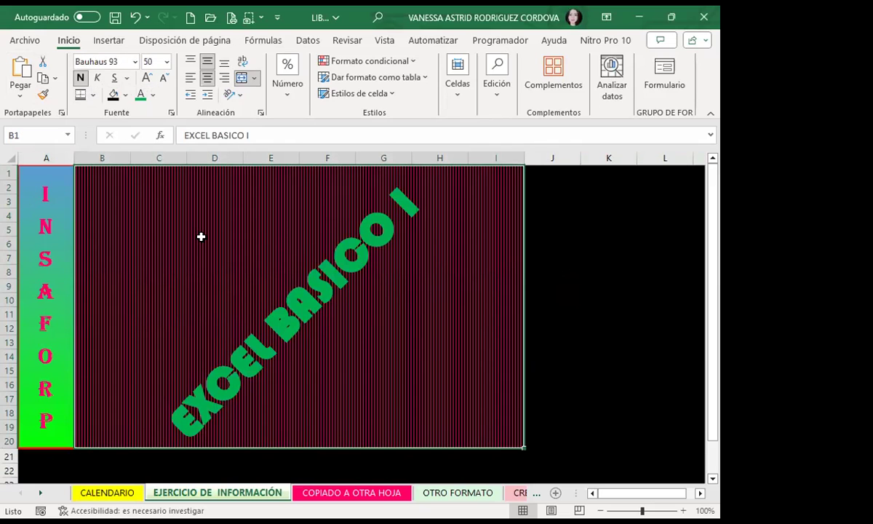
{"action": "left_click", "coordinate": [10, 157]}
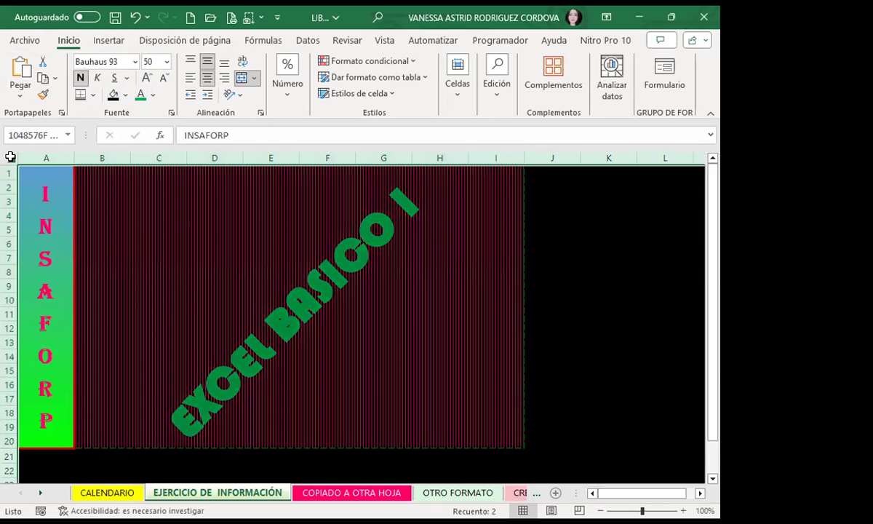
{"action": "left_click", "coordinate": [172, 114]}
{"action": "left_click", "coordinate": [275, 92]}
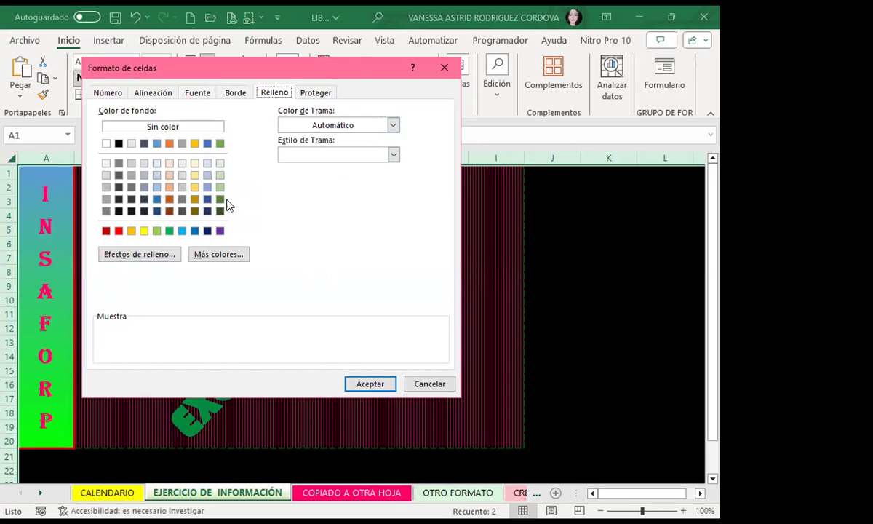
{"action": "left_click", "coordinate": [378, 384]}
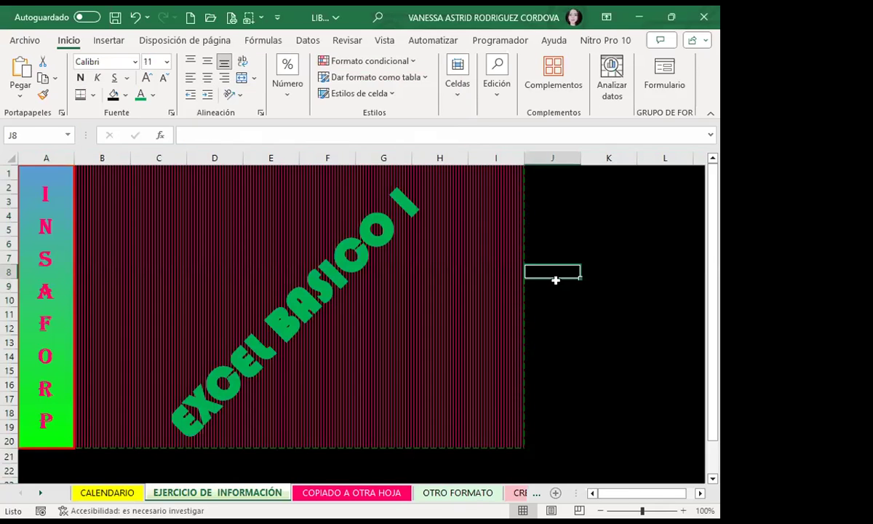
- Review the finished banner, then switch to the OTRO FORMATO sheet with its EL SALVADOR table
{"action": "scroll", "coordinate": [502, 277], "scroll_direction": "down", "scroll_amount": 3}
{"action": "scroll", "coordinate": [567, 346], "scroll_direction": "up", "scroll_amount": 1}
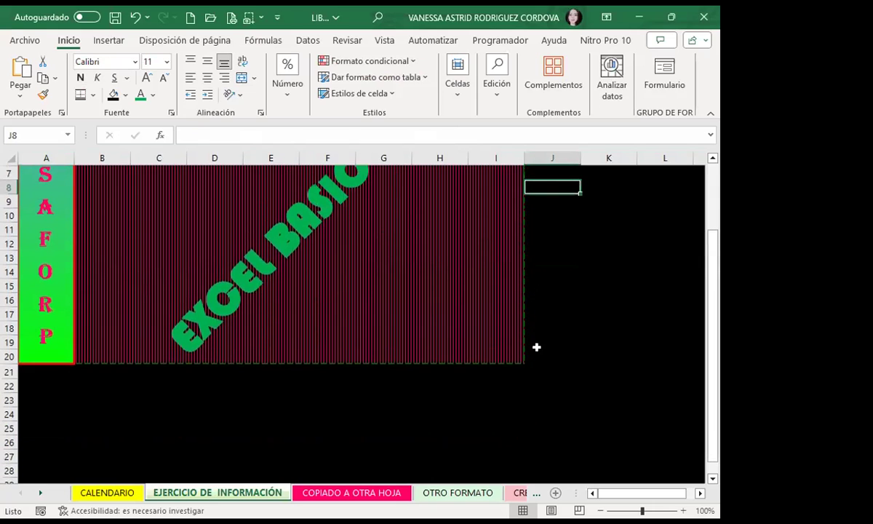
{"action": "scroll", "coordinate": [554, 363], "scroll_direction": "up", "scroll_amount": 2}
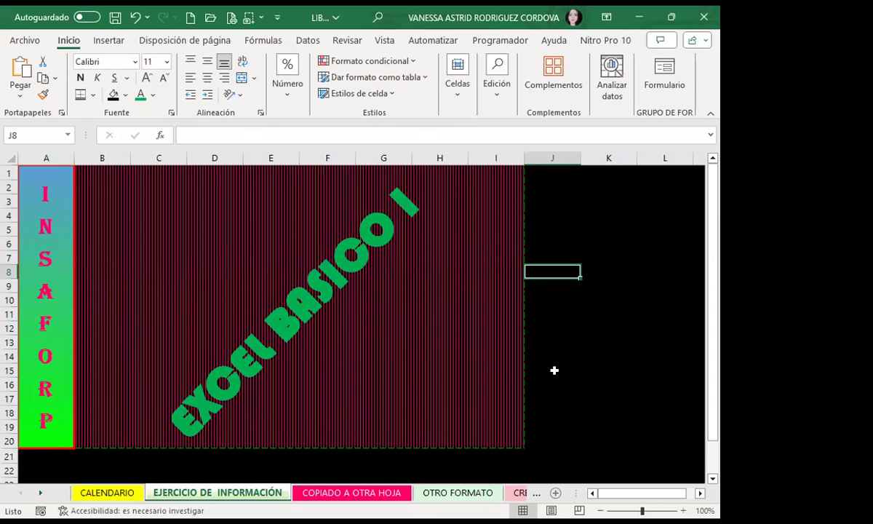
{"action": "left_click", "coordinate": [589, 346]}
{"action": "scroll", "coordinate": [243, 350], "scroll_direction": "down", "scroll_amount": 2}
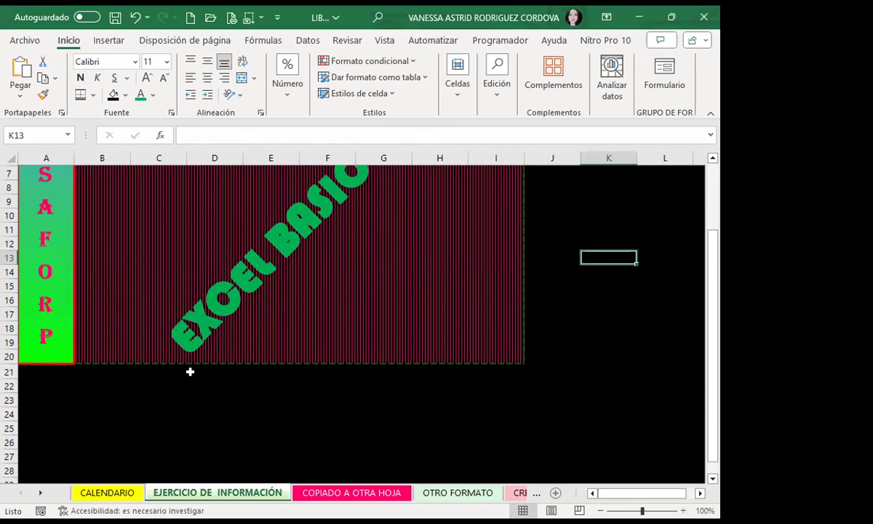
{"action": "scroll", "coordinate": [115, 375], "scroll_direction": "up", "scroll_amount": 2}
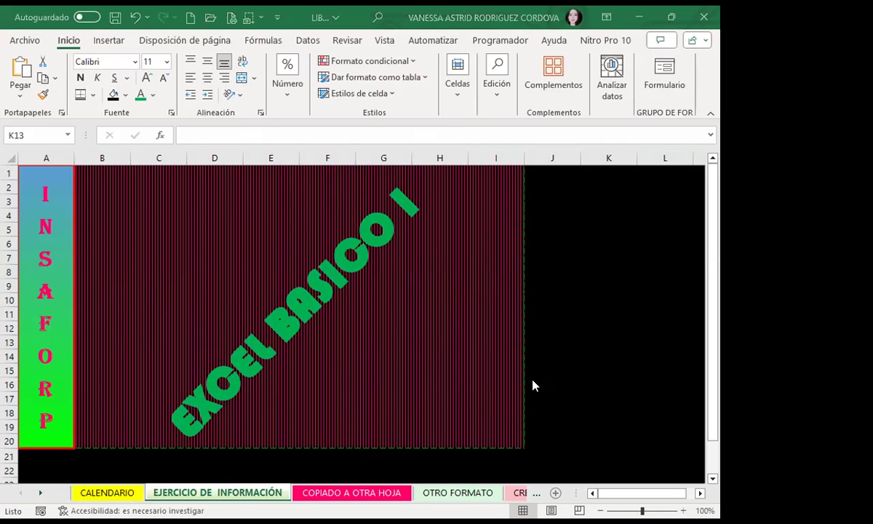
{"action": "left_click", "coordinate": [458, 495]}
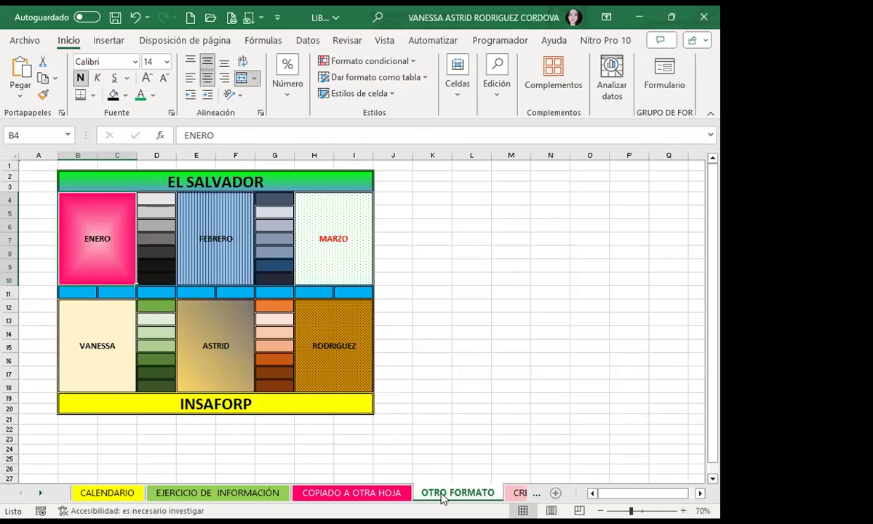
- Switch to the CREACION DE FORMATO sheet and select row 25 below the design
{"action": "left_click", "coordinate": [520, 492]}
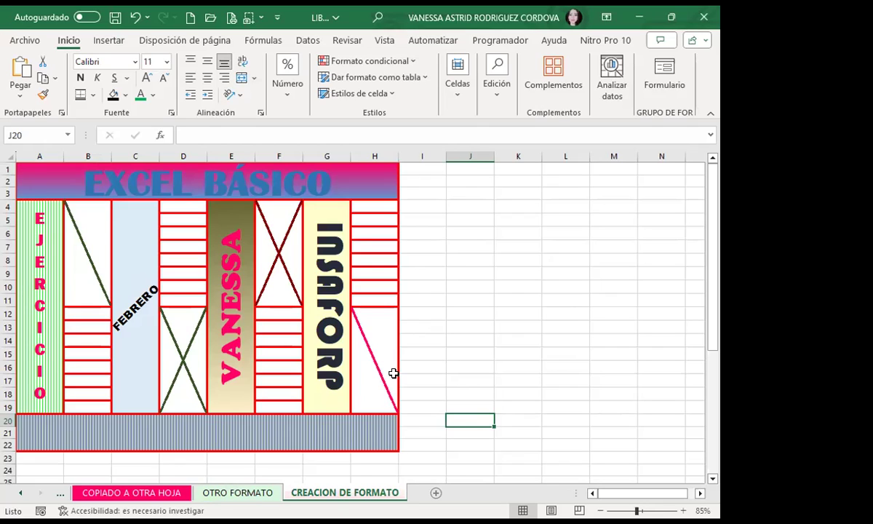
{"action": "scroll", "coordinate": [585, 367], "scroll_direction": "down", "scroll_amount": 1, "text": "ctrl"}
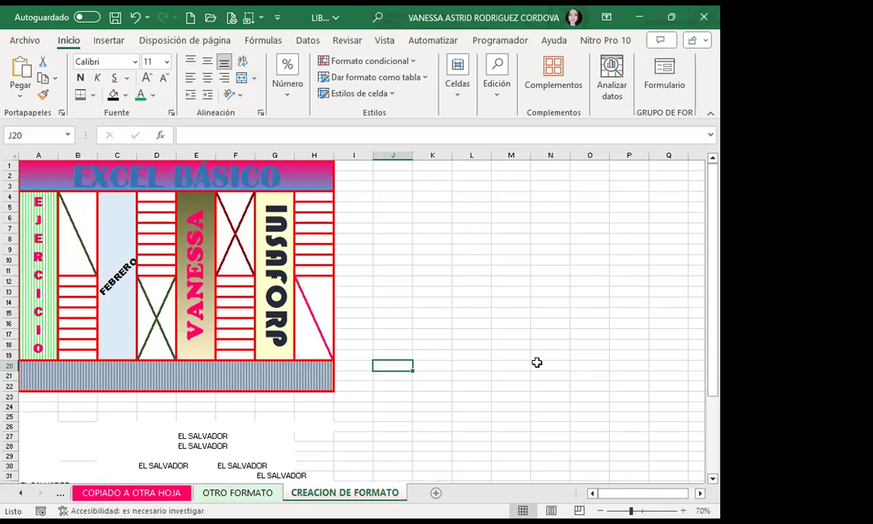
{"action": "scroll", "coordinate": [225, 374], "scroll_direction": "down", "scroll_amount": 4}
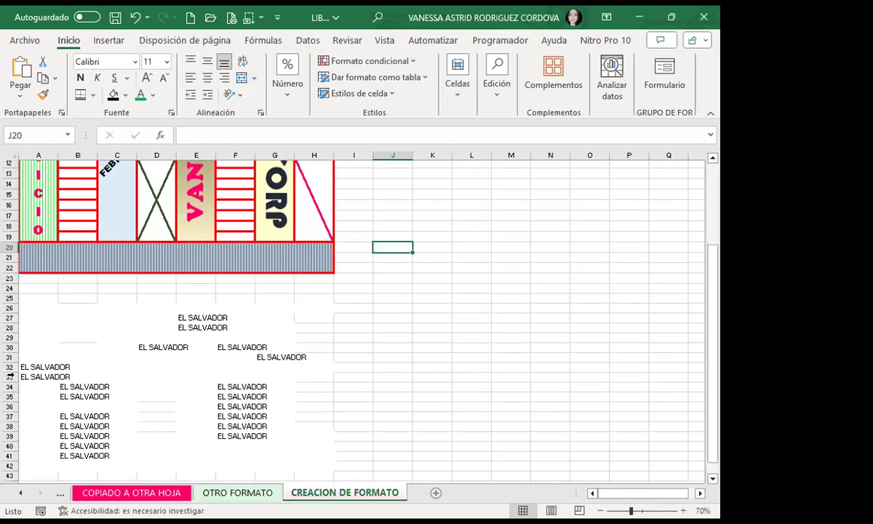
{"action": "left_click", "coordinate": [6, 298]}
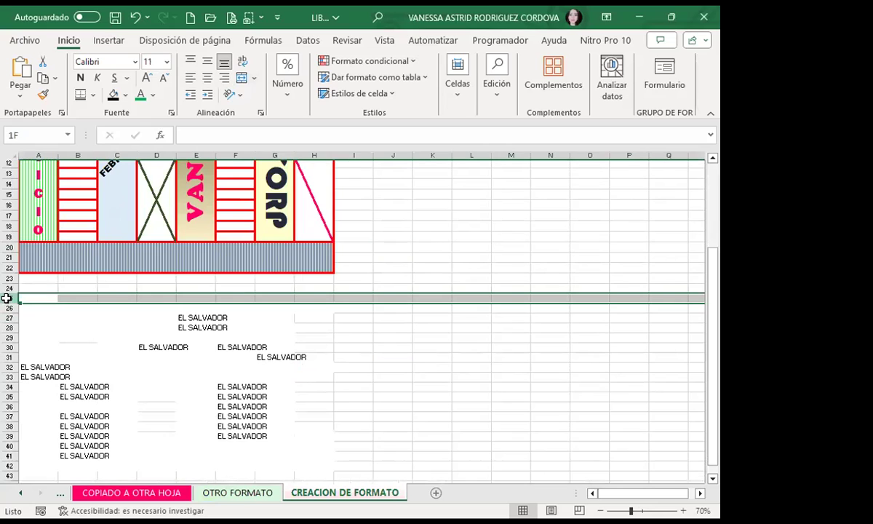
- Delete sheet rows 25 to 82 using Eliminar filas de hoja
{"action": "key", "text": "shift+Down"}
{"action": "key", "text": "shift+Down"}
{"action": "key", "text": "shift+Down"}
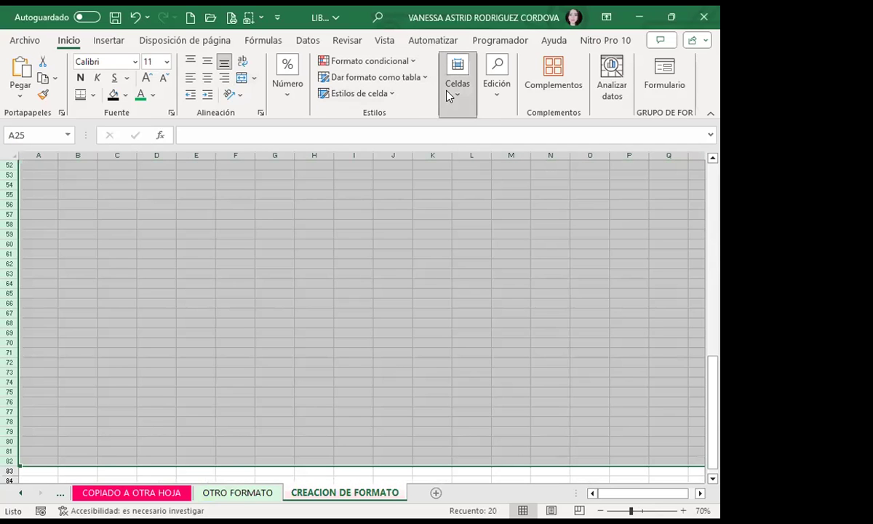
{"action": "left_click", "coordinate": [451, 98]}
{"action": "left_click", "coordinate": [481, 138]}
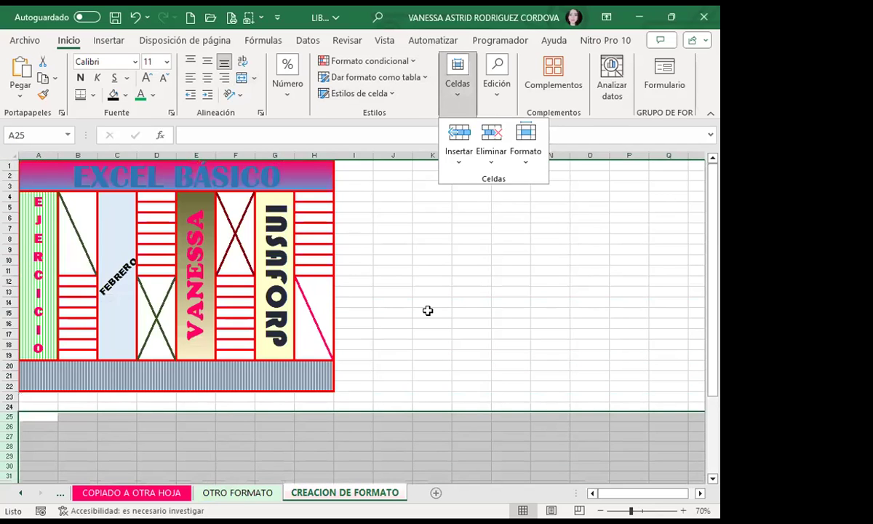
{"action": "left_click", "coordinate": [432, 313]}
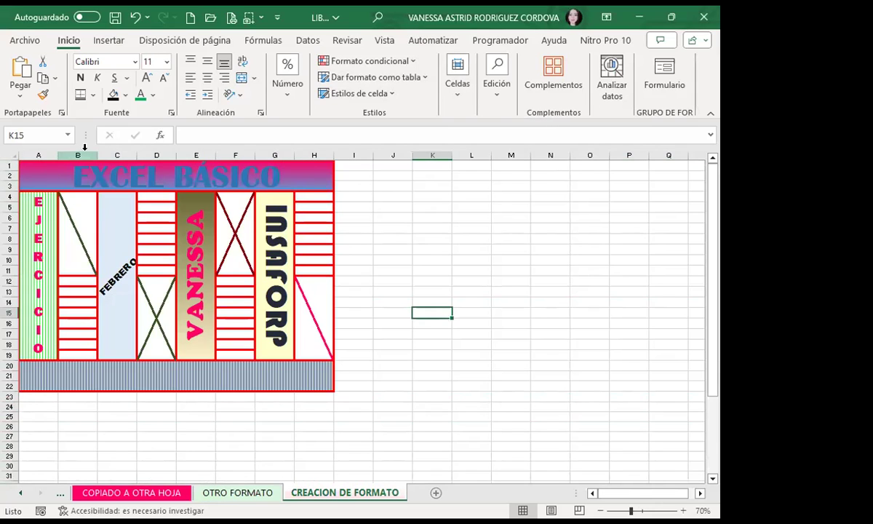
- Inspect columns B, D, F and H of the original graphic, then clear the selection
{"action": "left_click", "coordinate": [78, 155]}
{"action": "left_click", "coordinate": [166, 154]}
{"action": "left_click", "coordinate": [237, 154]}
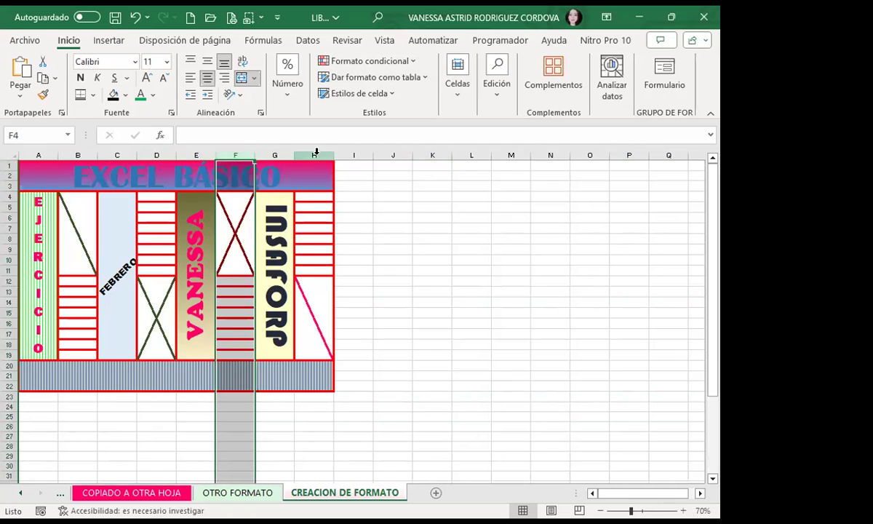
{"action": "left_click", "coordinate": [314, 155]}
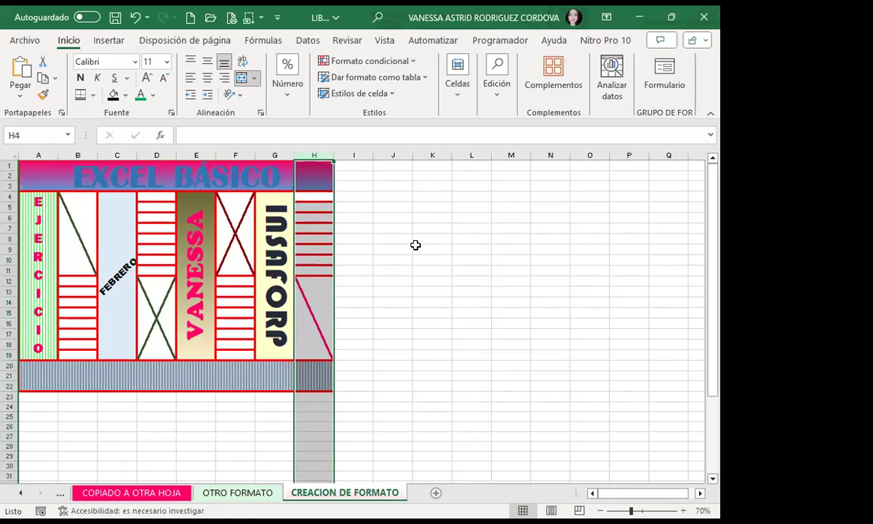
{"action": "left_click", "coordinate": [416, 245]}
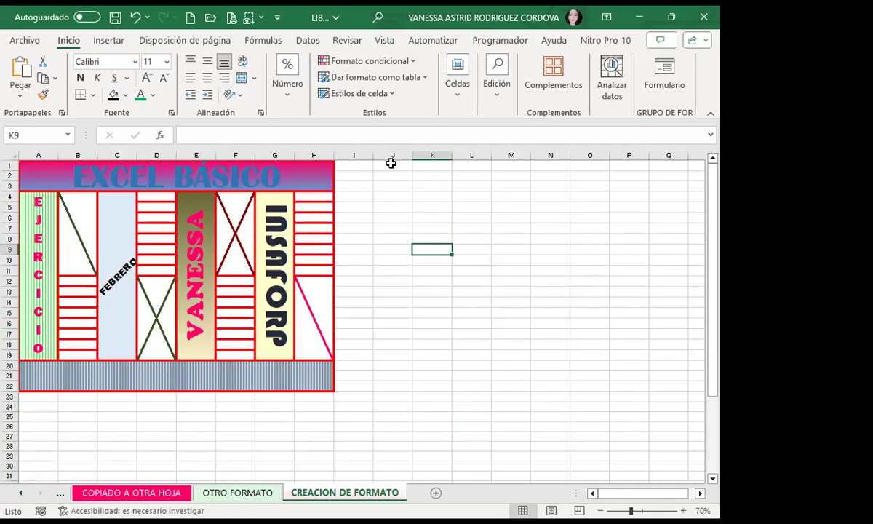
- Give J1:Q22 a thick red outline border and thick red inner borders
{"action": "left_click_drag", "start_coordinate": [391, 163], "coordinate": [553, 160]}
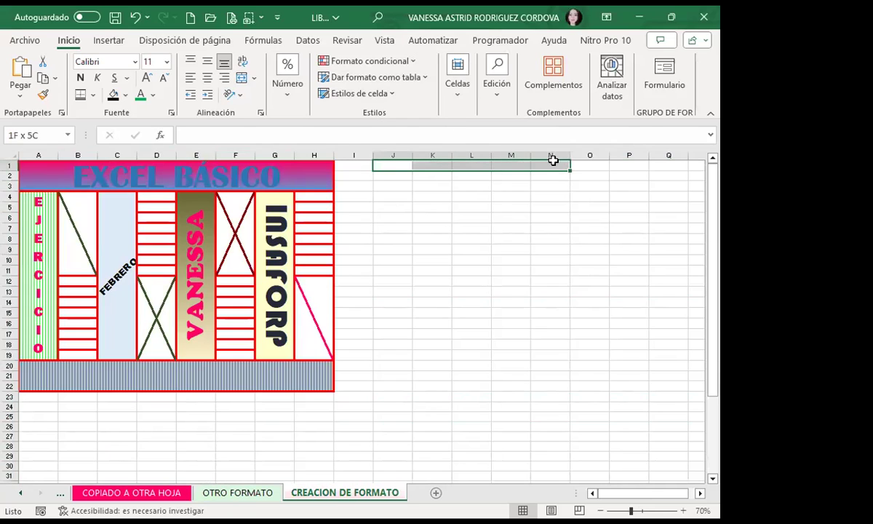
{"action": "mouse_move", "coordinate": [553, 160]}
{"action": "left_mouse_down"}
{"action": "mouse_move", "coordinate": [639, 400]}
{"action": "mouse_move", "coordinate": [656, 354]}
{"action": "mouse_move", "coordinate": [662, 382]}
{"action": "left_mouse_up"}
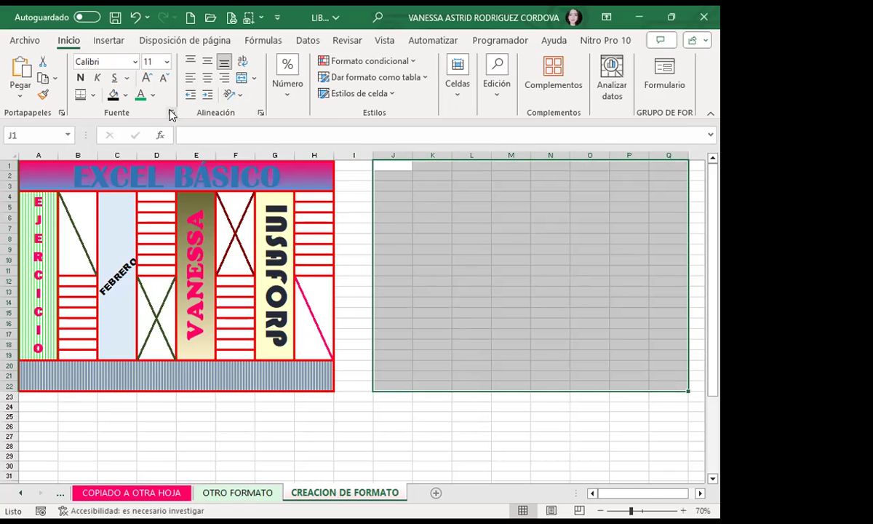
{"action": "left_click", "coordinate": [171, 115]}
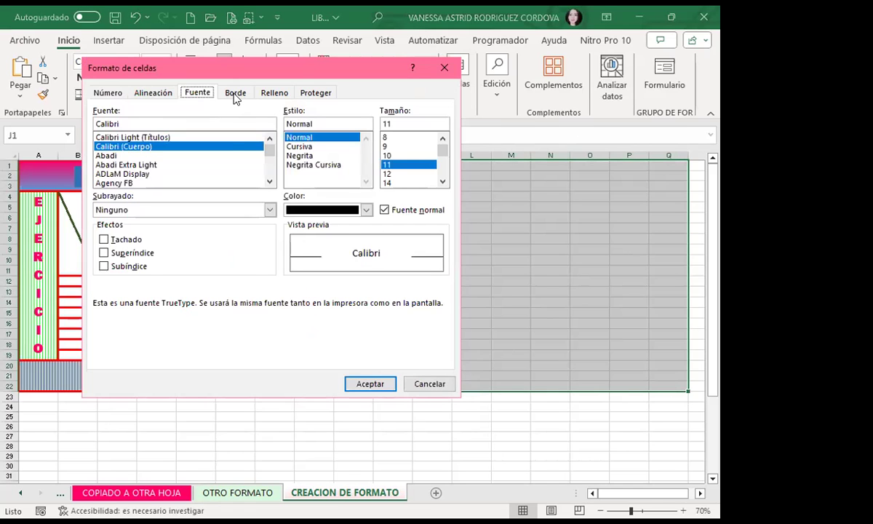
{"action": "left_click", "coordinate": [235, 95]}
{"action": "left_click", "coordinate": [168, 194]}
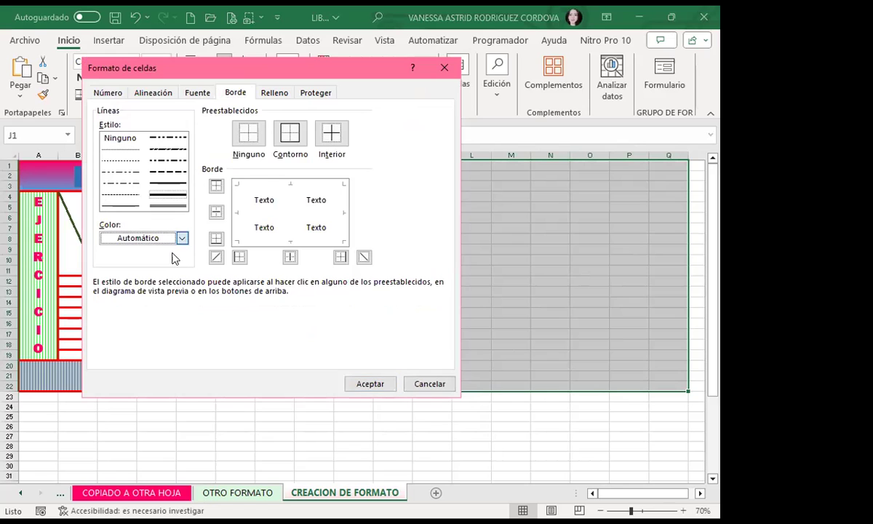
{"action": "left_click", "coordinate": [183, 240]}
{"action": "left_click", "coordinate": [106, 391]}
{"action": "left_click", "coordinate": [290, 134]}
{"action": "left_click", "coordinate": [331, 133]}
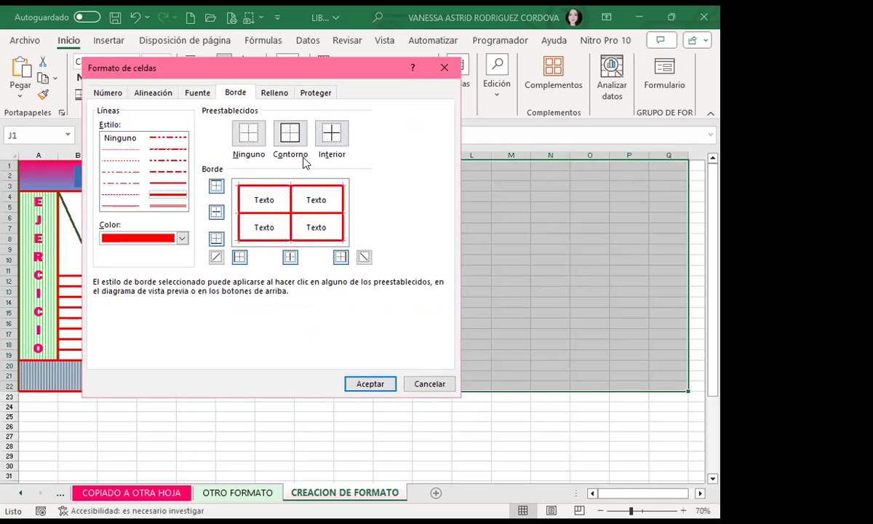
{"action": "left_click", "coordinate": [364, 383]}
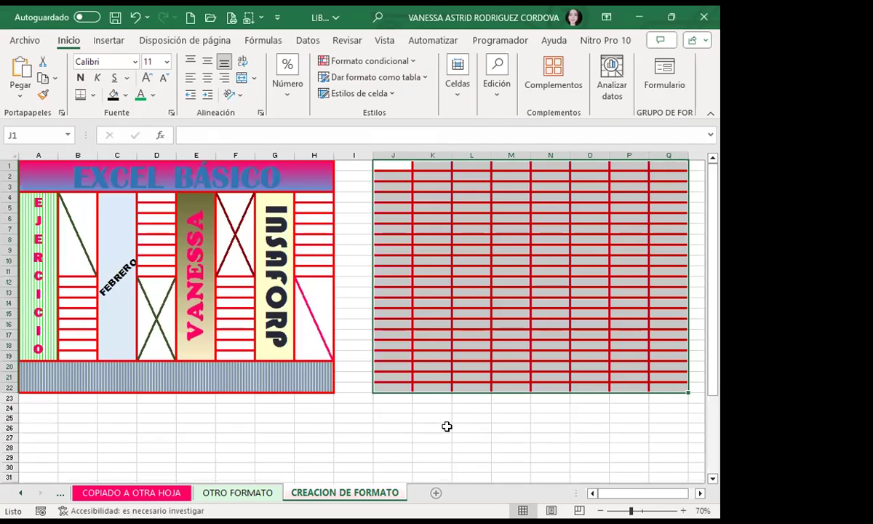
- Merge the header rows J1:Q3 and the footer rows J20:Q22 into single cells
{"action": "mouse_move", "coordinate": [390, 163]}
{"action": "left_mouse_down"}
{"action": "mouse_move", "coordinate": [387, 174]}
{"action": "mouse_move", "coordinate": [665, 185]}
{"action": "left_mouse_up"}
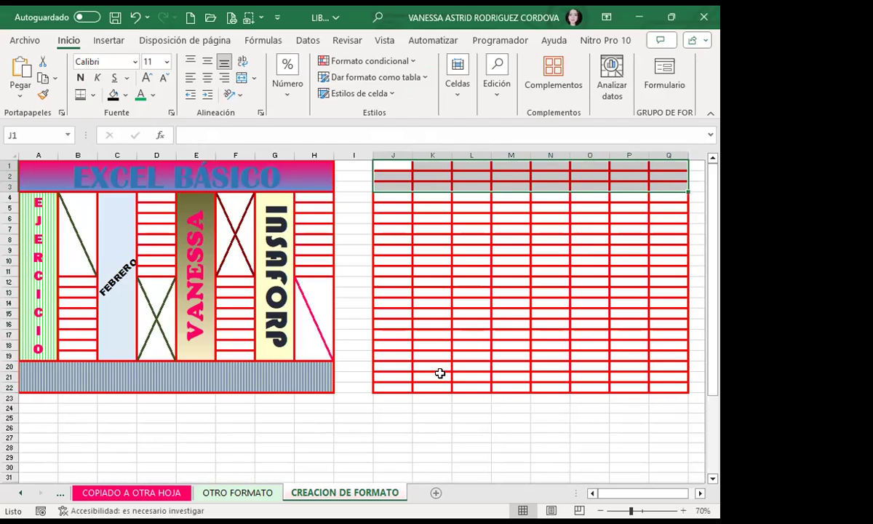
{"action": "left_click", "coordinate": [397, 367]}
{"action": "left_click_drag", "start_coordinate": [397, 374], "coordinate": [659, 386]}
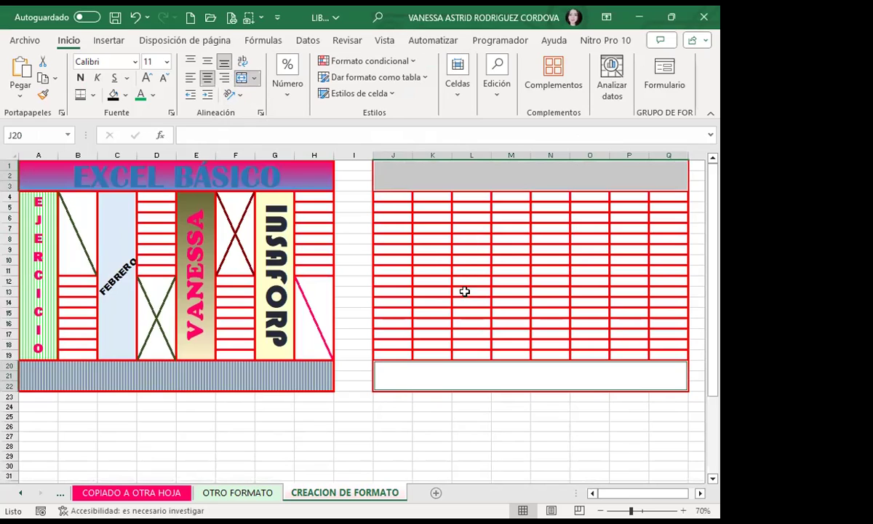
{"action": "left_click", "coordinate": [467, 300]}
- Merge J4:J19, L4:L19, N4:N19 and P4:P19 into tall single cells
{"action": "left_click_drag", "start_coordinate": [390, 200], "coordinate": [401, 329]}
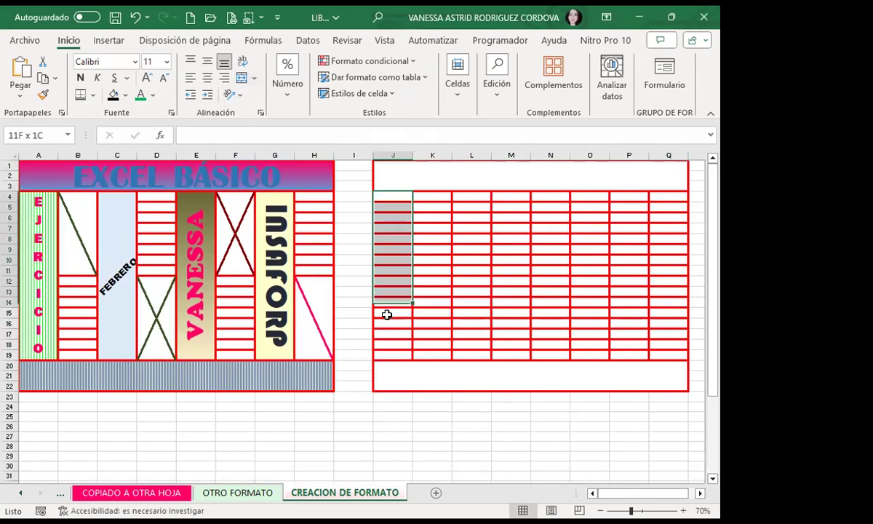
{"action": "left_click_drag", "start_coordinate": [471, 196], "coordinate": [473, 354]}
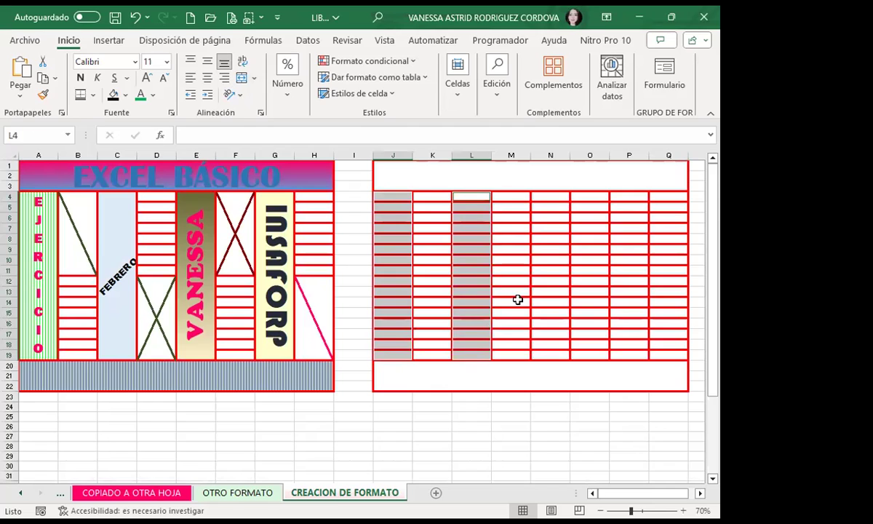
{"action": "left_click_drag", "start_coordinate": [552, 199], "coordinate": [551, 353]}
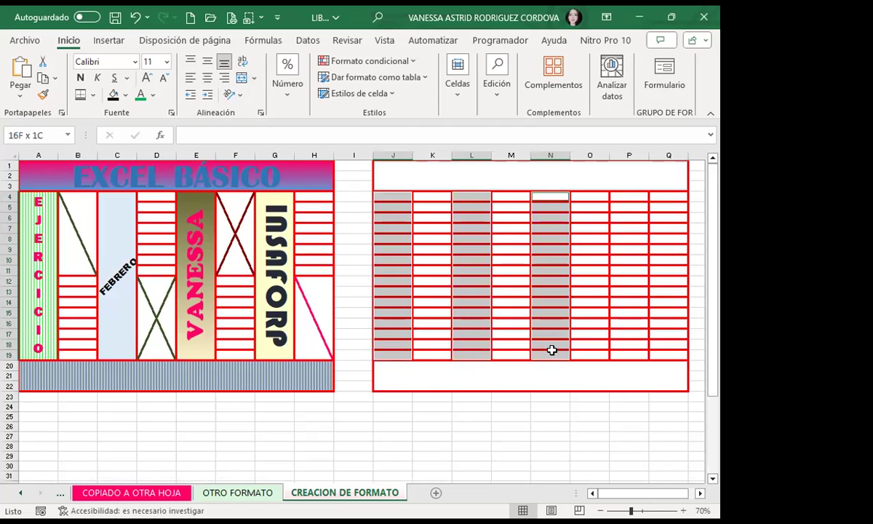
{"action": "left_click_drag", "start_coordinate": [632, 202], "coordinate": [637, 353]}
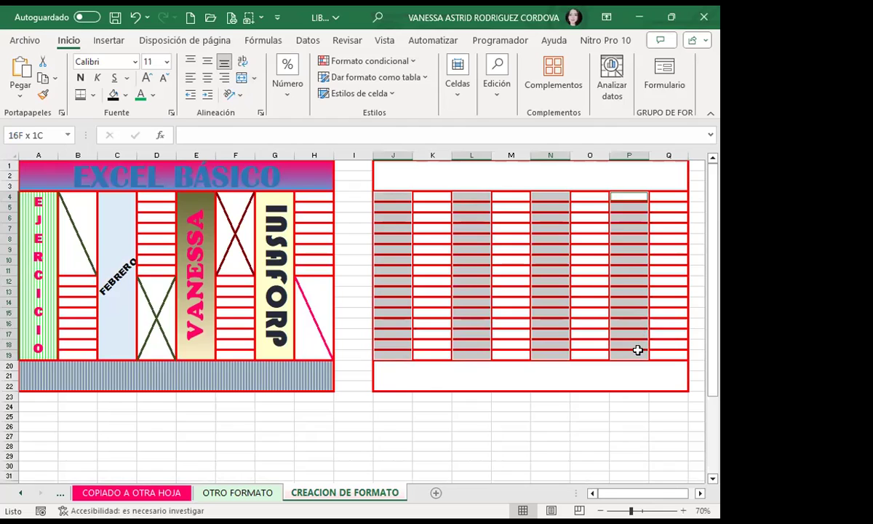
{"action": "left_click", "coordinate": [242, 79]}
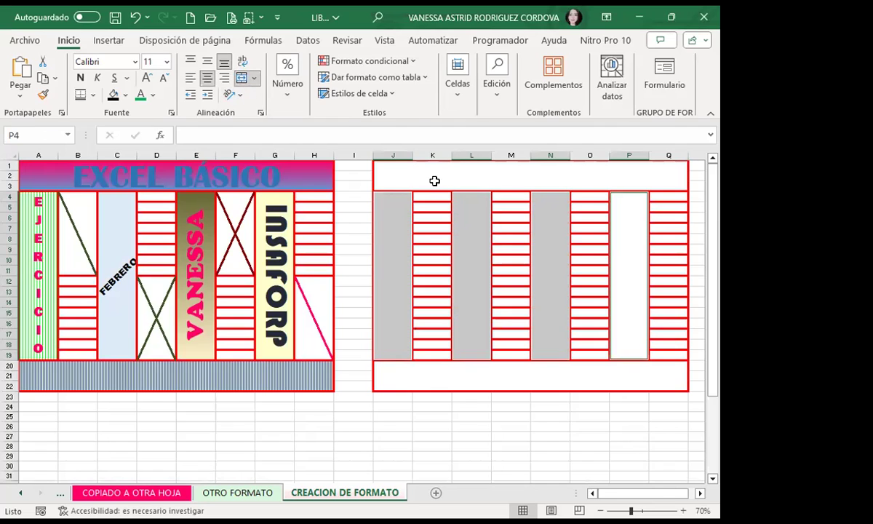
- Merge the half-height blocks K4:K11, M12:M19, O4:O11 and Q12:Q19
{"action": "left_click_drag", "start_coordinate": [432, 197], "coordinate": [438, 262]}
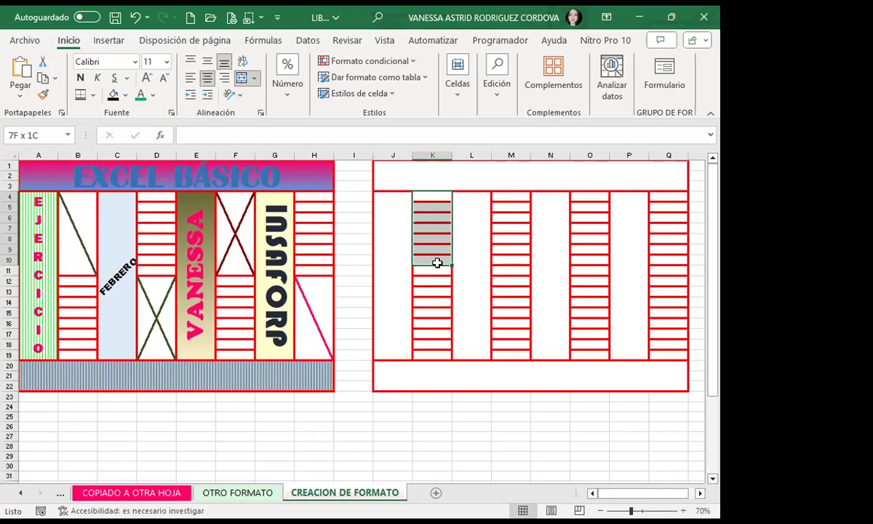
{"action": "left_click_drag", "start_coordinate": [438, 263], "coordinate": [438, 265]}
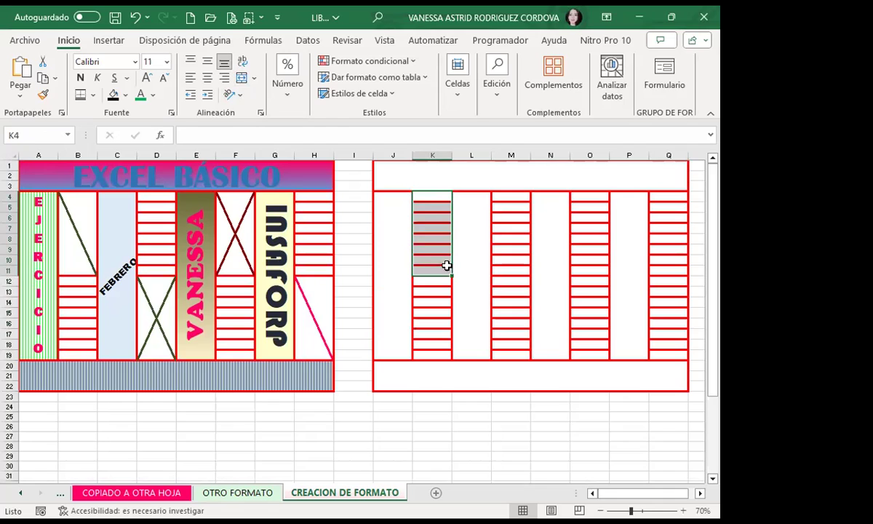
{"action": "left_click_drag", "start_coordinate": [506, 282], "coordinate": [509, 352]}
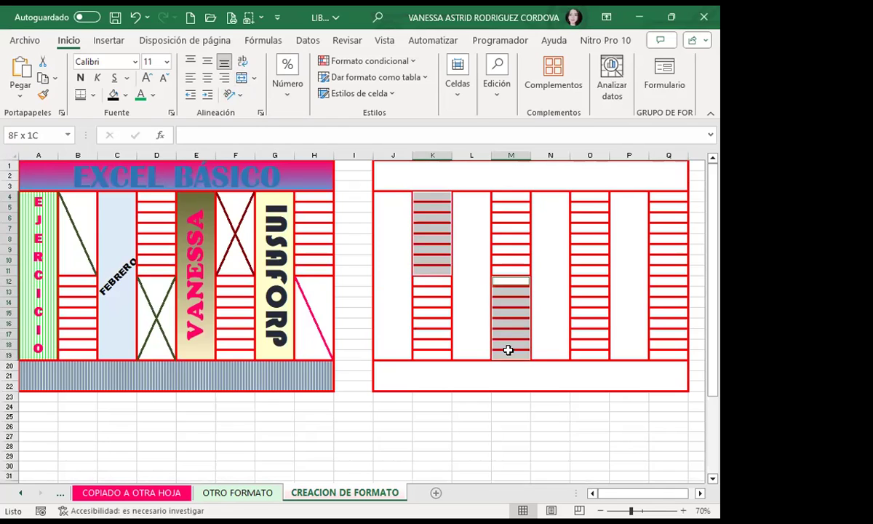
{"action": "left_click_drag", "start_coordinate": [580, 192], "coordinate": [583, 268]}
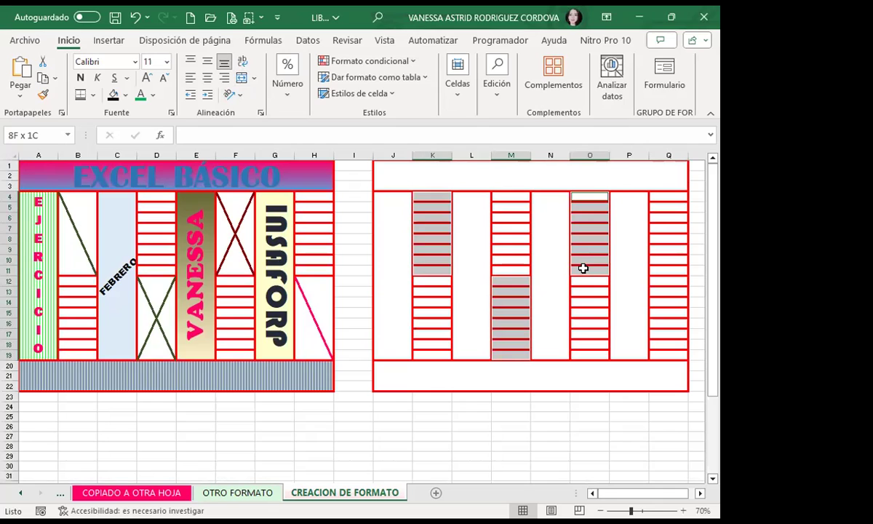
{"action": "left_click_drag", "start_coordinate": [659, 282], "coordinate": [665, 354]}
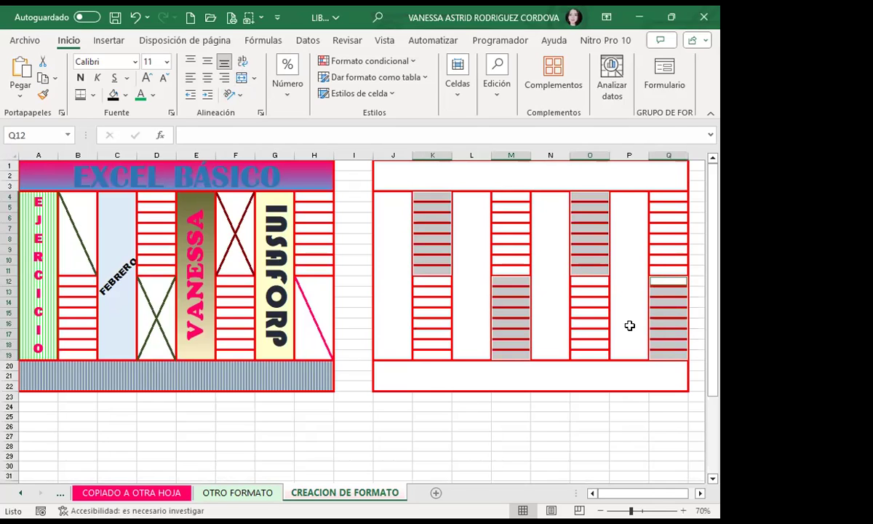
{"action": "left_click", "coordinate": [241, 79]}
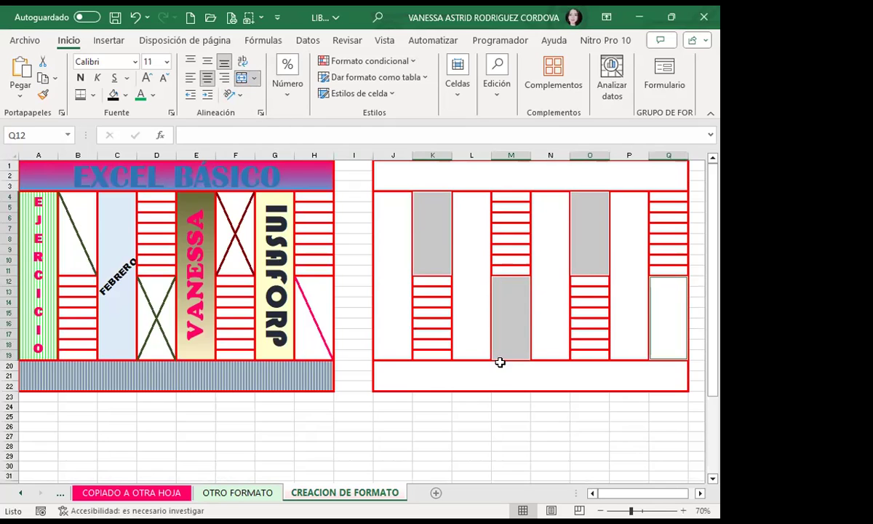
{"action": "left_click", "coordinate": [484, 378]}
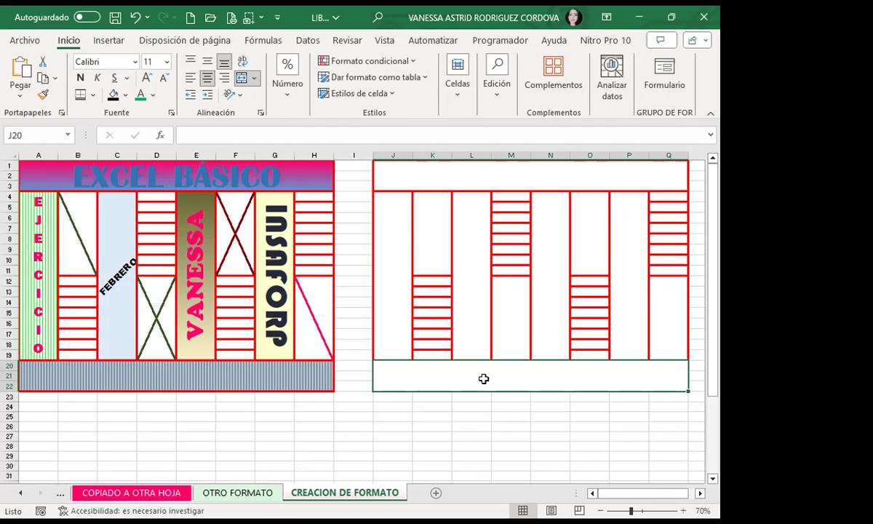
{"action": "left_click", "coordinate": [389, 247]}
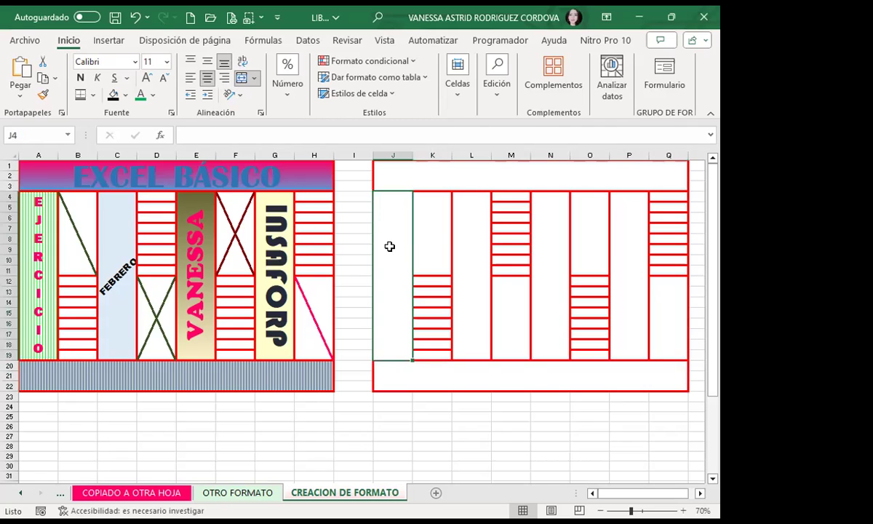
- Enter EJERCICIO in J4, EXCEL BÁSICO in the header, and NOVIEMBRE, DICIEMBRE, INSAFORP in L4, N4, P4
{"action": "type", "text": "EJERCICI"}
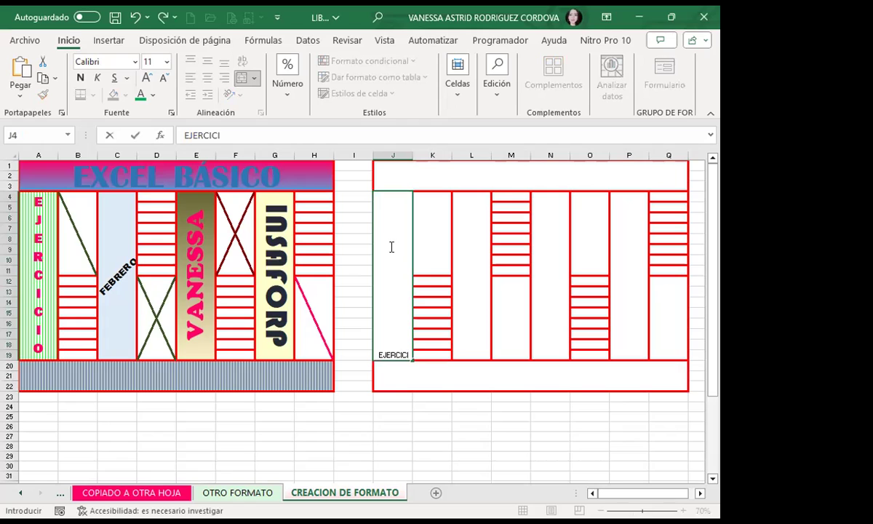
{"action": "type", "text": "O"}
{"action": "left_click", "coordinate": [484, 179]}
{"action": "type", "text": "EXCEL BÁSICO"}
{"action": "left_click", "coordinate": [477, 248]}
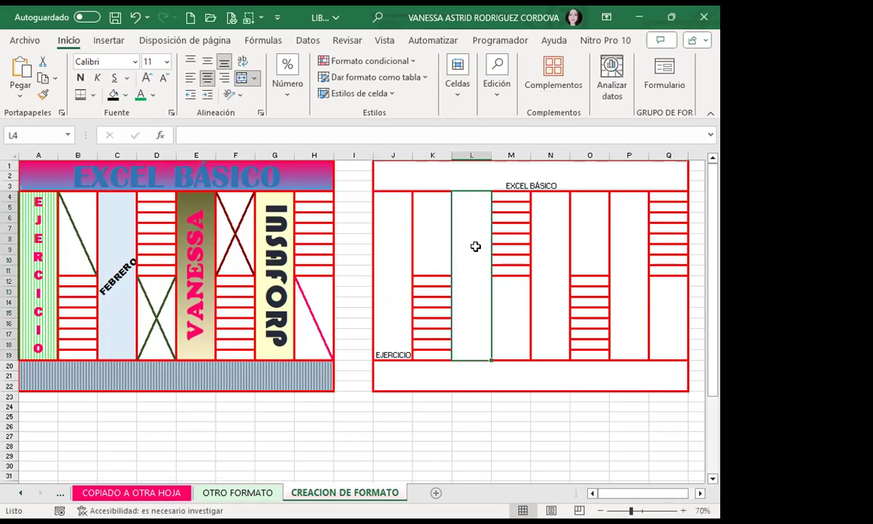
{"action": "type", "text": "DIC"}
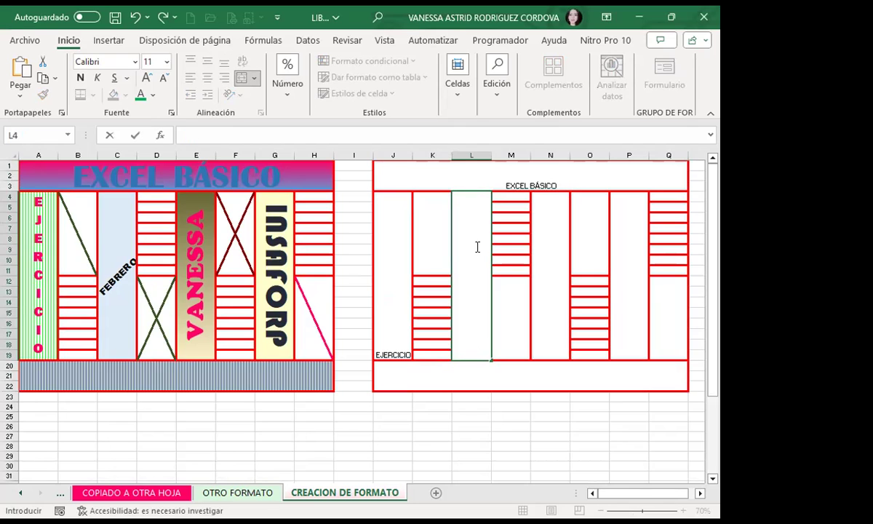
{"action": "type", "text": "OVIEM"}
{"action": "type", "text": "BRE"}
{"action": "left_click", "coordinate": [551, 243]}
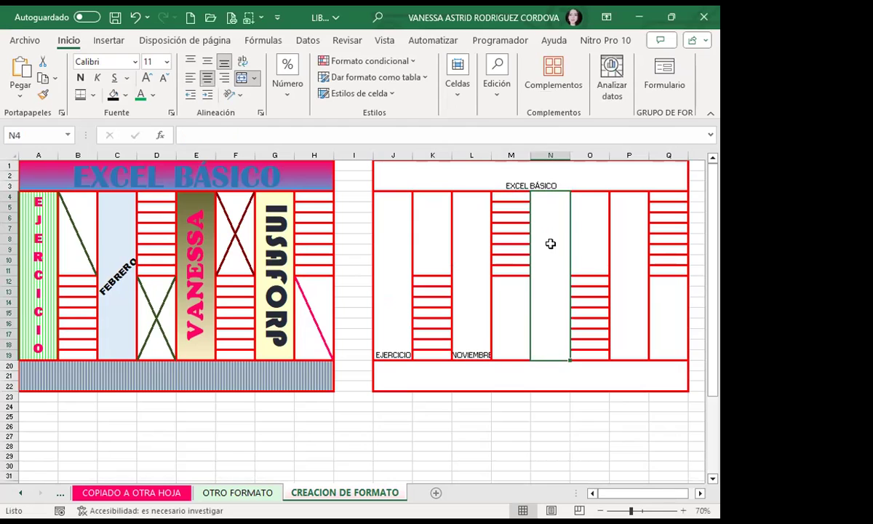
{"action": "type", "text": "D"}
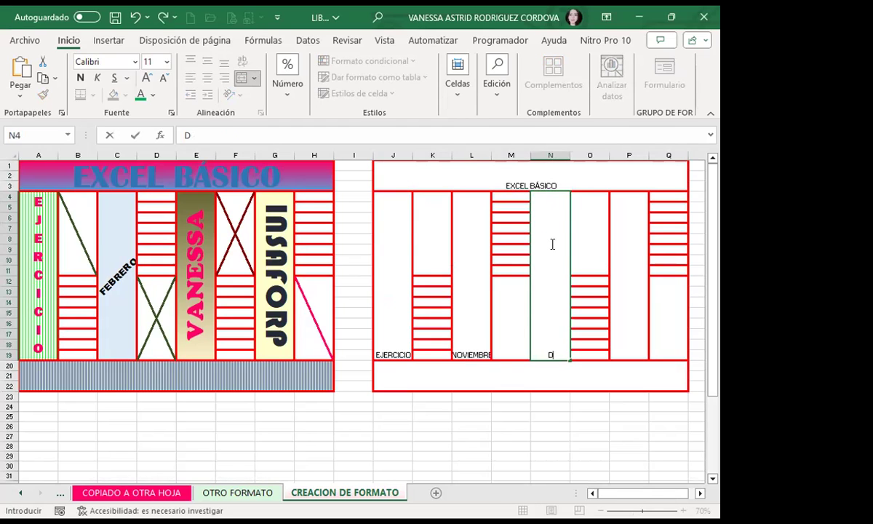
{"action": "type", "text": "OEMBRE"}
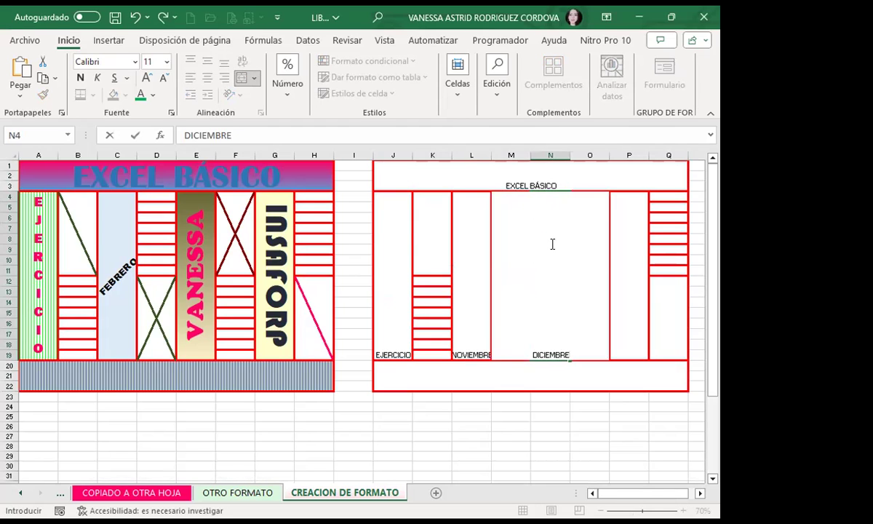
{"action": "left_click", "coordinate": [641, 251]}
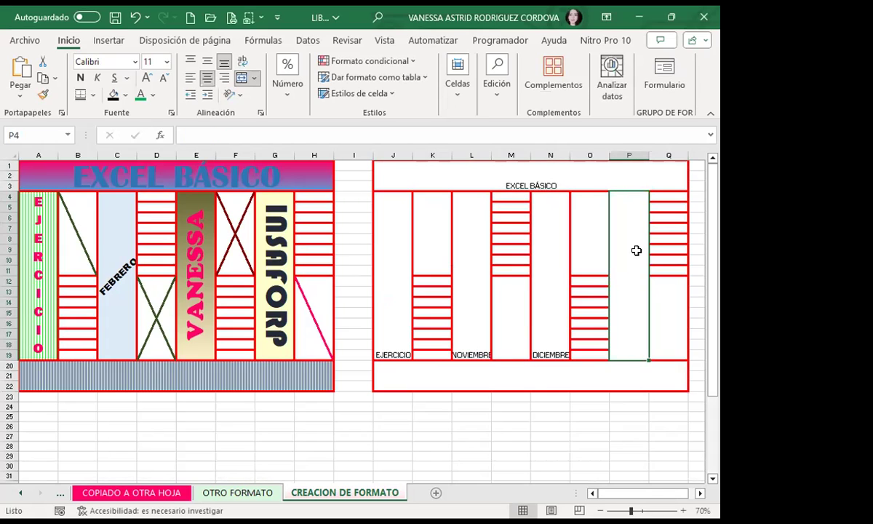
{"action": "type", "text": "INSAFORP"}
{"action": "left_click", "coordinate": [486, 370]}
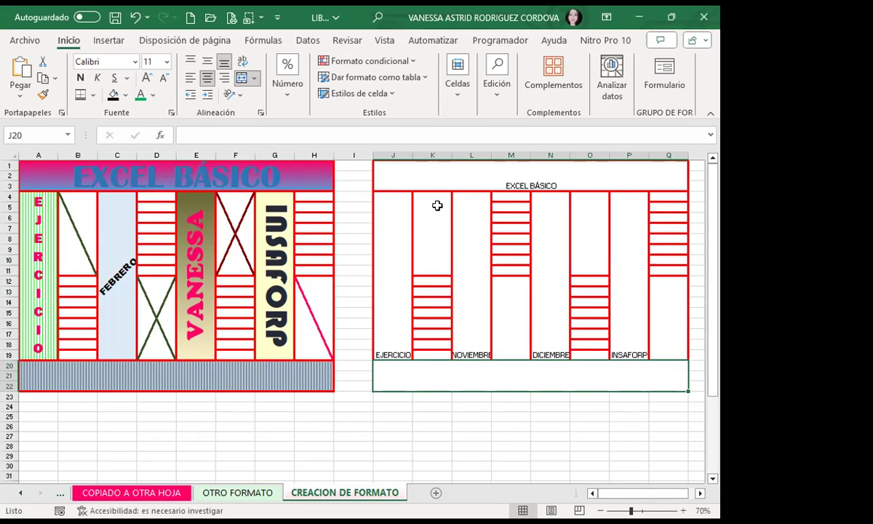
- Make the EXCEL BÁSICO title in J1 bold, vertically centred, at font size 48
{"action": "left_click", "coordinate": [426, 173]}
{"action": "left_click", "coordinate": [80, 78]}
{"action": "left_click", "coordinate": [207, 63]}
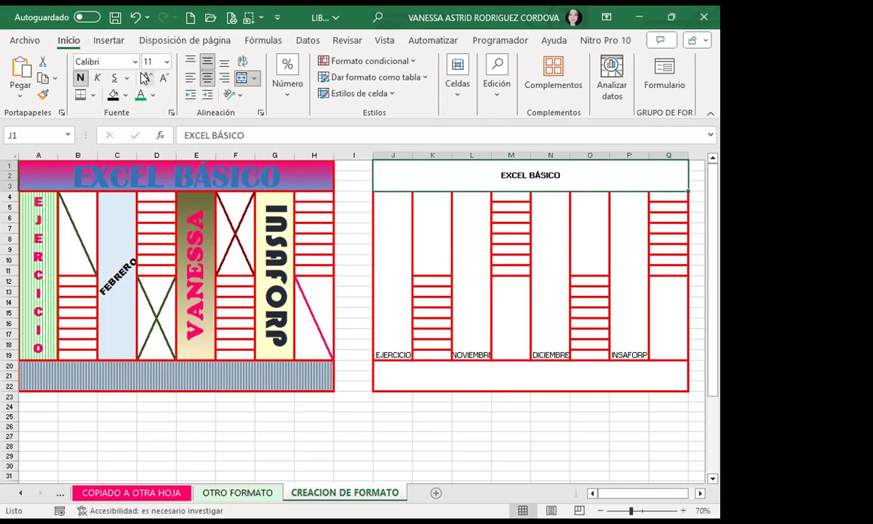
{"action": "left_click", "coordinate": [147, 78]}
{"action": "left_click", "coordinate": [147, 78]}
{"action": "left_click", "coordinate": [147, 77]}
{"action": "left_click", "coordinate": [147, 78]}
{"action": "left_click", "coordinate": [147, 78]}
{"action": "left_click", "coordinate": [147, 78]}
{"action": "left_click", "coordinate": [147, 78]}
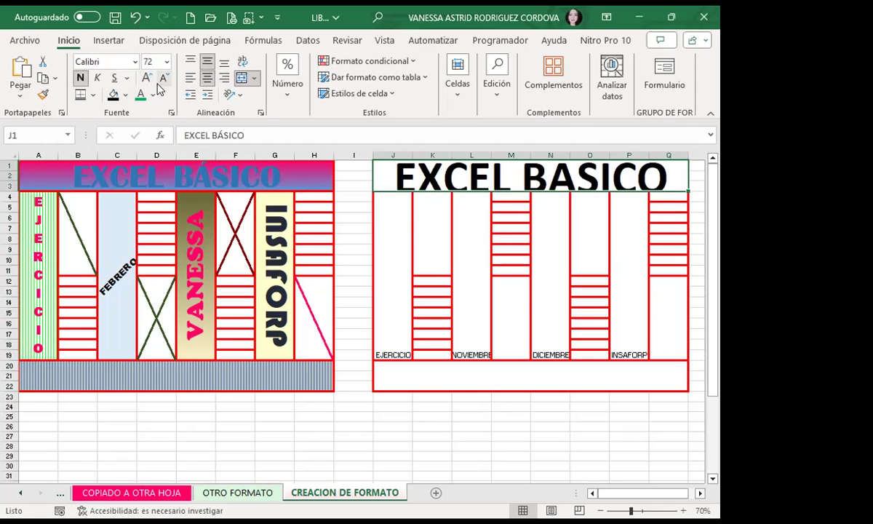
{"action": "left_click", "coordinate": [163, 79]}
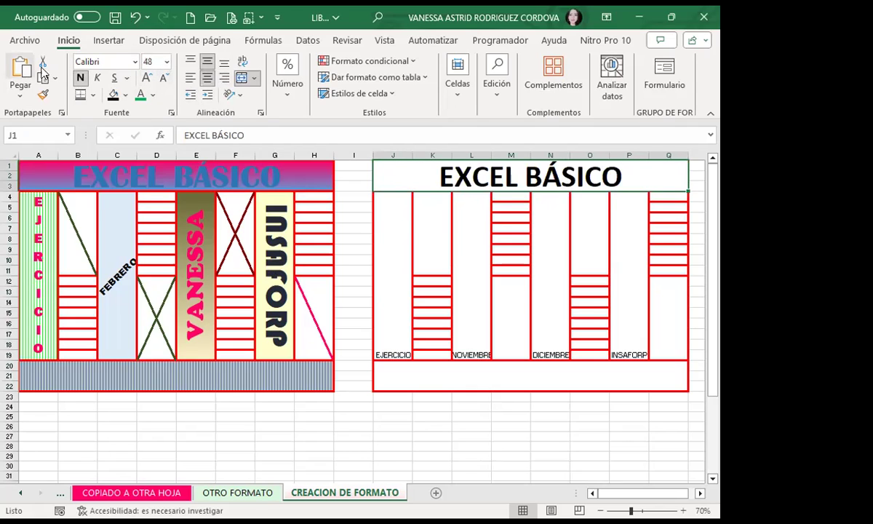
- Set the title in Amasis MT Pro Black with a blue font colour
{"action": "left_click", "coordinate": [136, 64]}
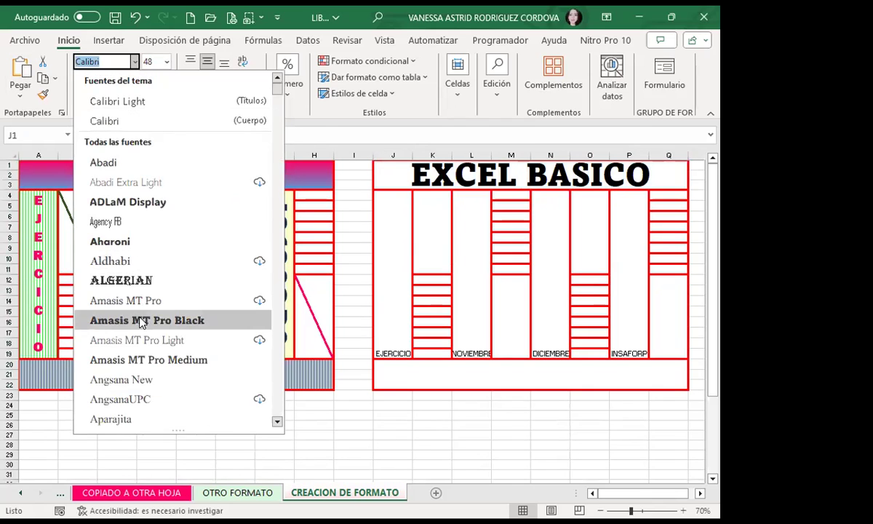
{"action": "left_click", "coordinate": [146, 317]}
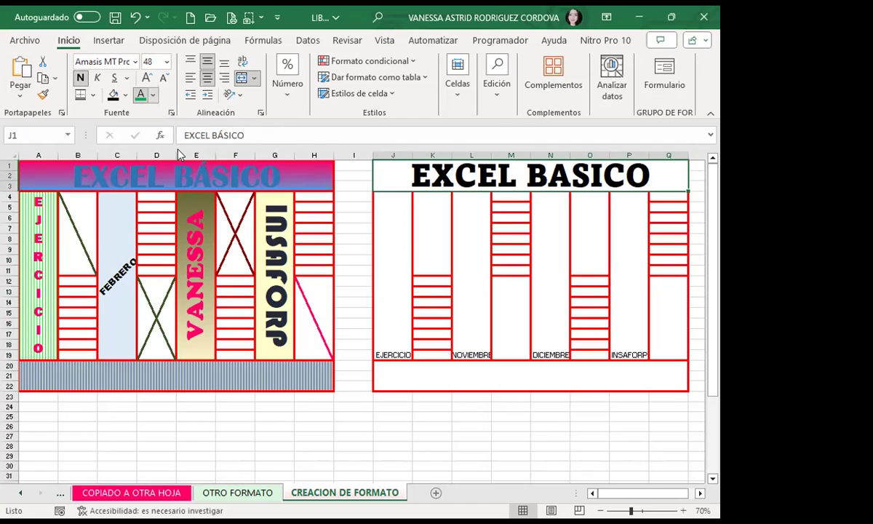
{"action": "left_click", "coordinate": [153, 95]}
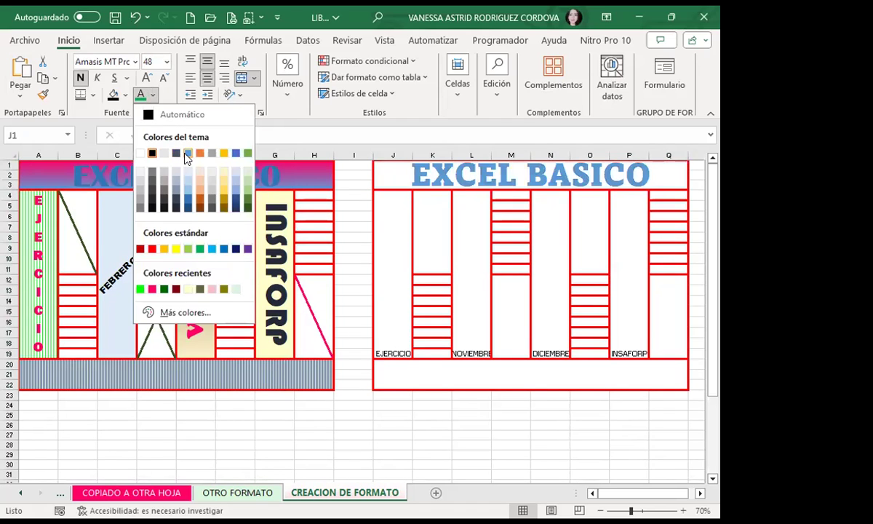
{"action": "left_click", "coordinate": [187, 153]}
- Make EJERCICIO in J4 pink and bold, with stacked vertical letters centred vertically
{"action": "left_click", "coordinate": [400, 252]}
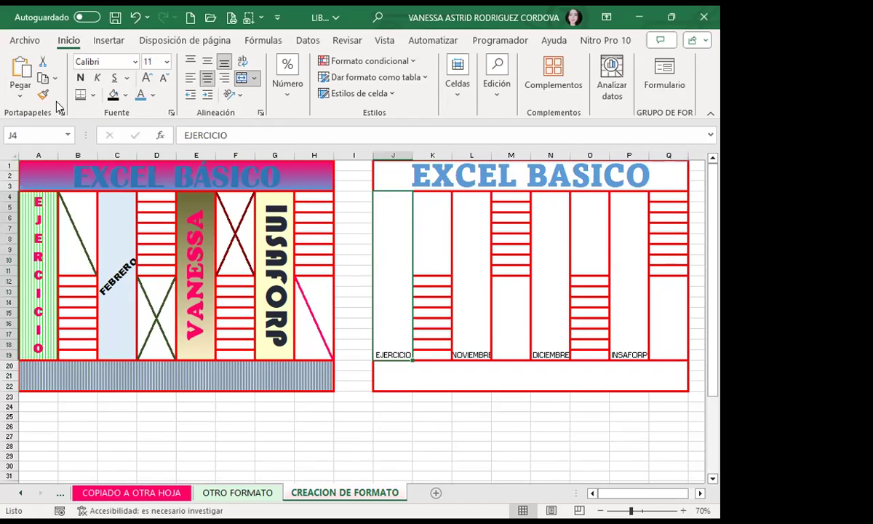
{"action": "left_click", "coordinate": [153, 95]}
{"action": "left_click", "coordinate": [146, 289]}
{"action": "left_click", "coordinate": [80, 78]}
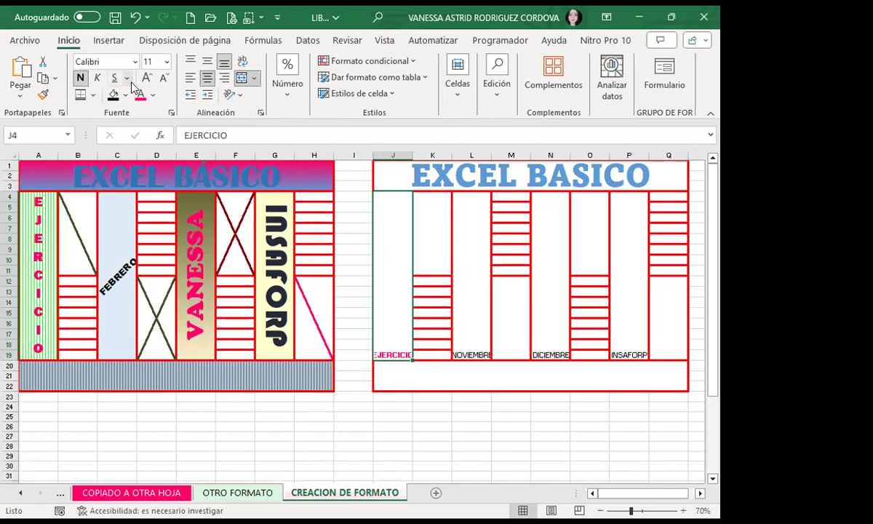
{"action": "left_click", "coordinate": [232, 95]}
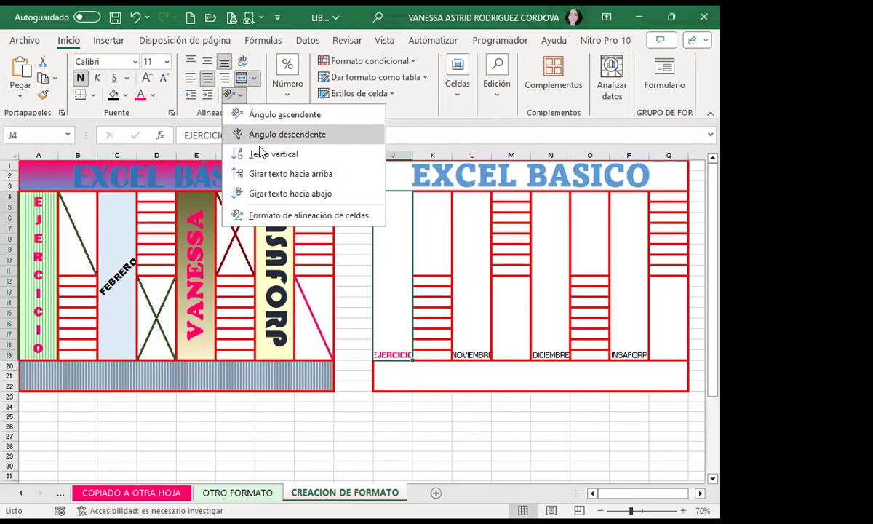
{"action": "left_click", "coordinate": [261, 153]}
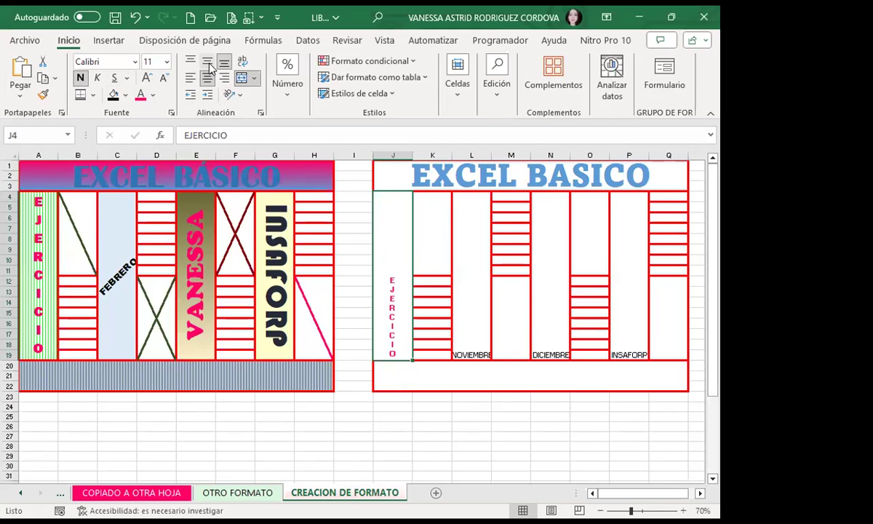
{"action": "left_click", "coordinate": [209, 63]}
- Set EJERCICIO in the Broadway font at size 20
{"action": "left_click", "coordinate": [147, 78]}
{"action": "left_click", "coordinate": [146, 77]}
{"action": "left_click", "coordinate": [146, 78]}
{"action": "left_click", "coordinate": [147, 78]}
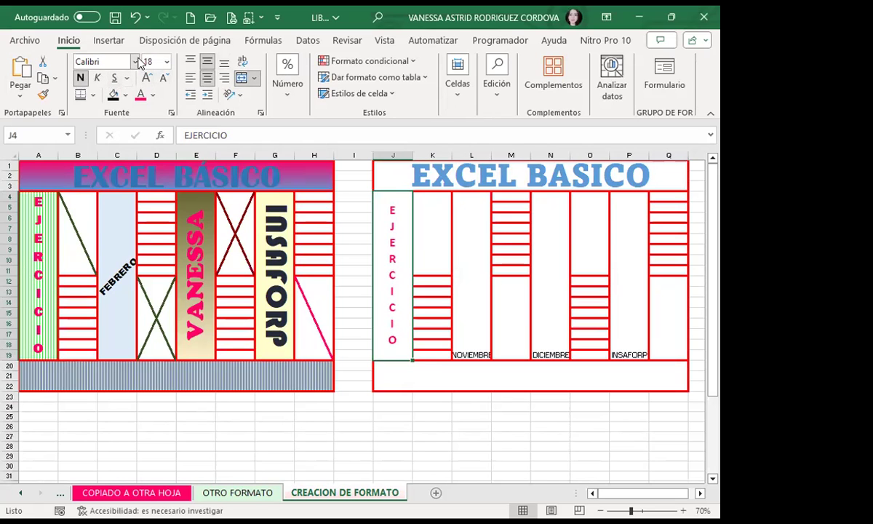
{"action": "left_click", "coordinate": [134, 61]}
{"action": "scroll", "coordinate": [167, 340], "scroll_direction": "down", "scroll_amount": 9}
{"action": "scroll", "coordinate": [168, 340], "scroll_direction": "down", "scroll_amount": 8}
{"action": "scroll", "coordinate": [168, 340], "scroll_direction": "down", "scroll_amount": 3}
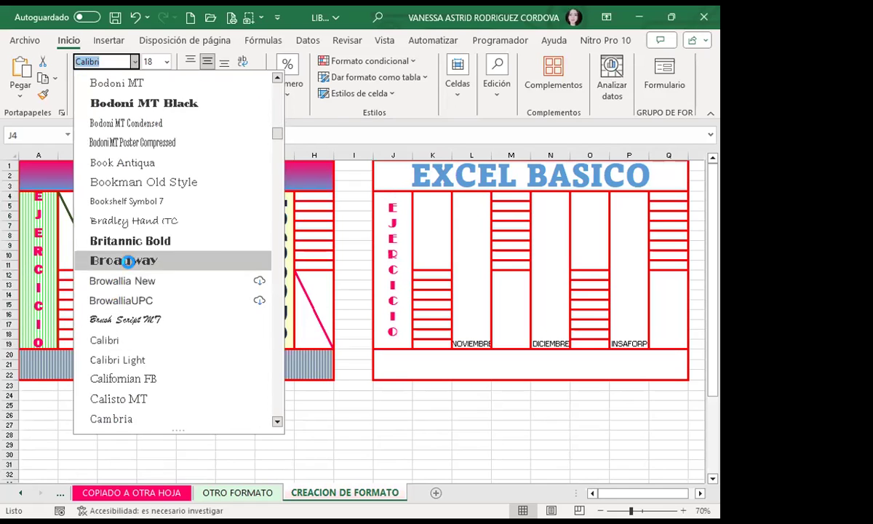
{"action": "left_click", "coordinate": [125, 260]}
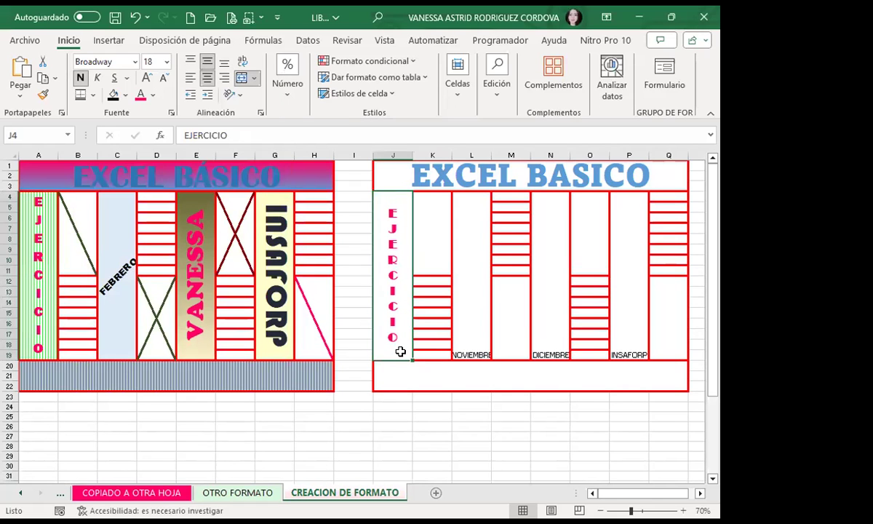
{"action": "left_click", "coordinate": [146, 77]}
{"action": "left_click", "coordinate": [462, 260]}
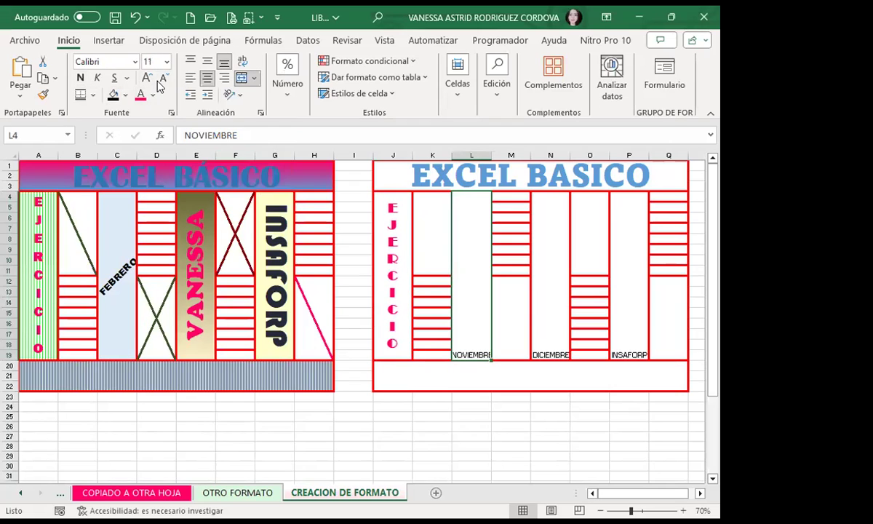
- Angle NOVIEMBRE in L4 upward, make it bold, and set it in Broadway
{"action": "left_click", "coordinate": [231, 94]}
{"action": "left_click", "coordinate": [262, 115]}
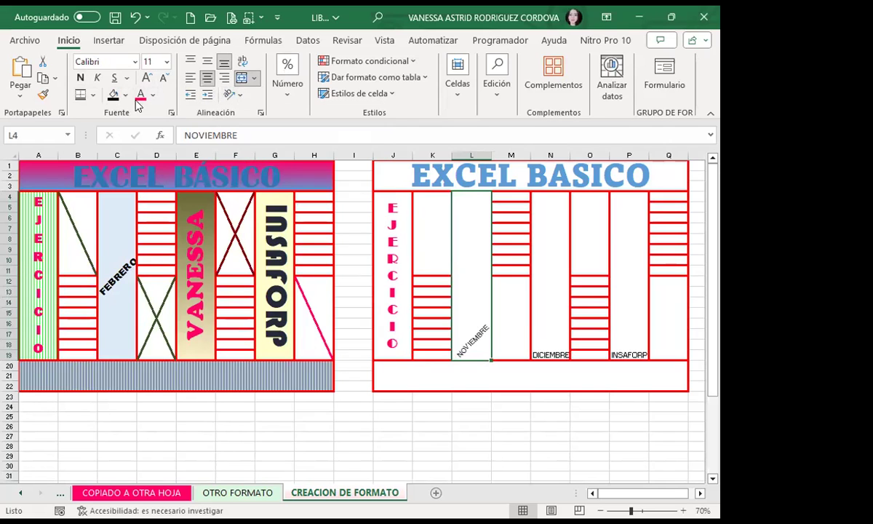
{"action": "left_click", "coordinate": [80, 77]}
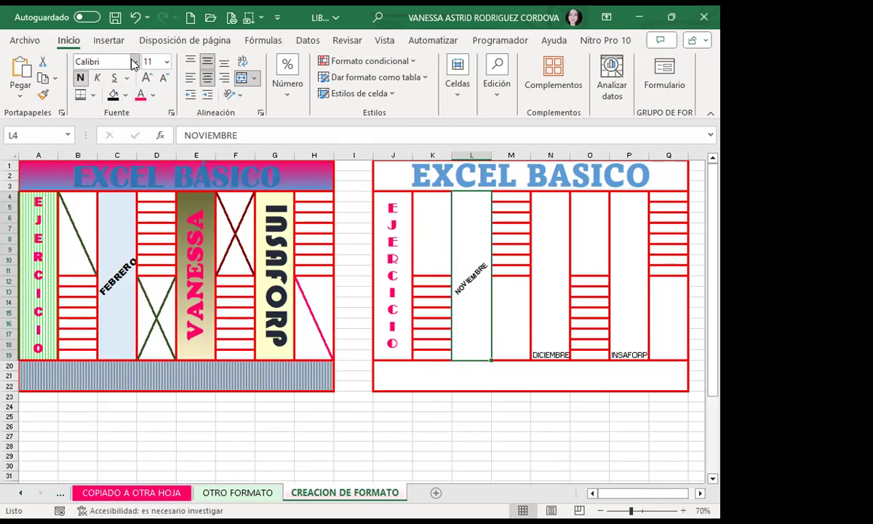
{"action": "left_click", "coordinate": [134, 61]}
{"action": "scroll", "coordinate": [117, 338], "scroll_direction": "down", "scroll_amount": 5}
{"action": "scroll", "coordinate": [149, 363], "scroll_direction": "down", "scroll_amount": 10}
{"action": "scroll", "coordinate": [149, 364], "scroll_direction": "down", "scroll_amount": 4}
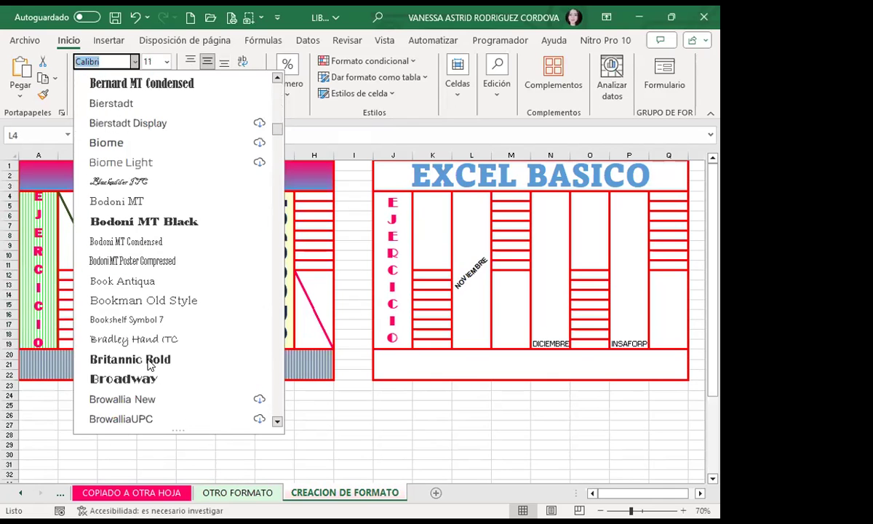
{"action": "left_click", "coordinate": [149, 375]}
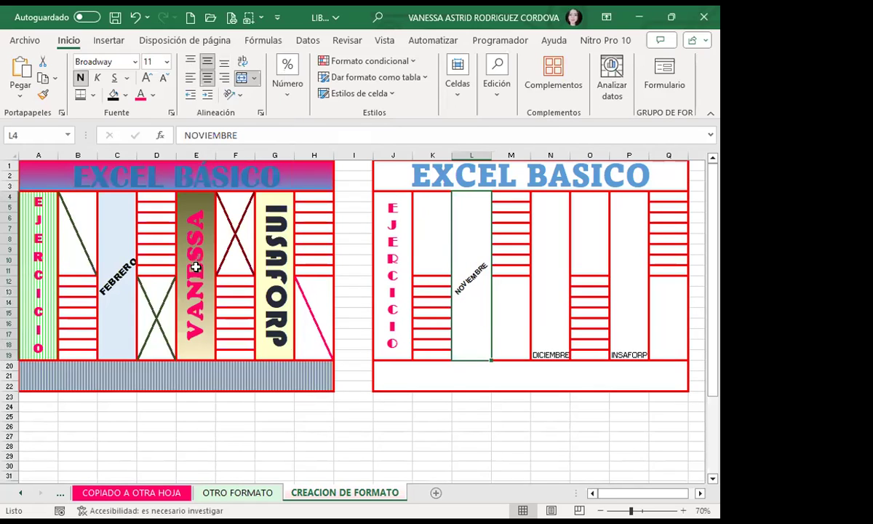
- Change the NOVIEMBRE font from Broadway to Cooper Black
{"action": "left_click", "coordinate": [102, 62]}
{"action": "key", "text": "Down"}
{"action": "left_click", "coordinate": [135, 62]}
{"action": "scroll", "coordinate": [85, 352], "scroll_direction": "down", "scroll_amount": 5}
{"action": "scroll", "coordinate": [167, 357], "scroll_direction": "down", "scroll_amount": 4}
{"action": "scroll", "coordinate": [167, 357], "scroll_direction": "down", "scroll_amount": 5}
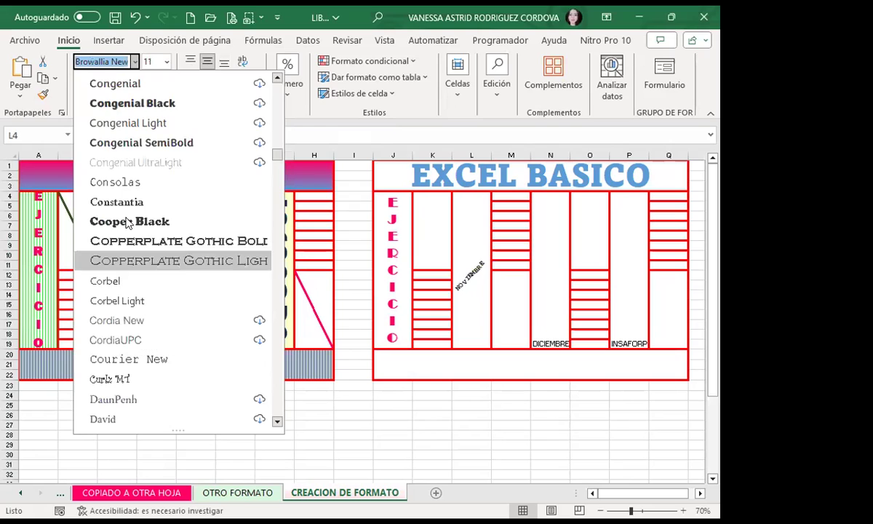
{"action": "left_click", "coordinate": [126, 220]}
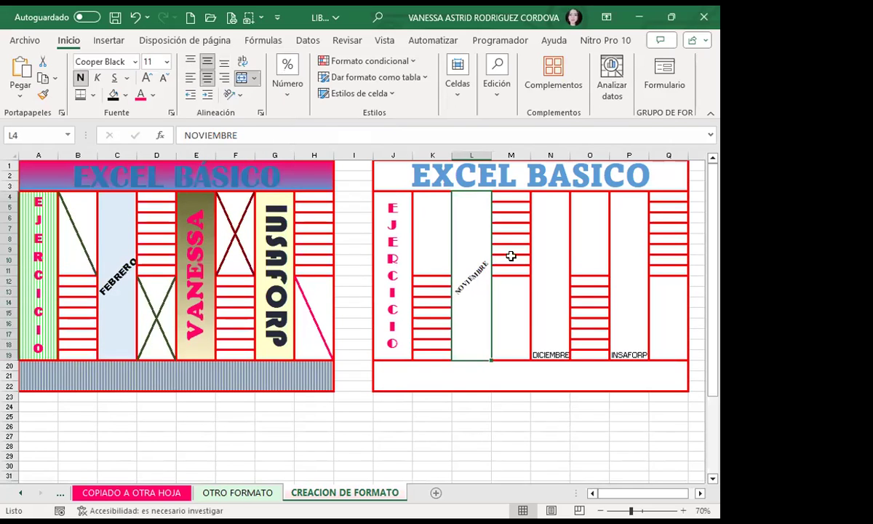
{"action": "left_click", "coordinate": [542, 270]}
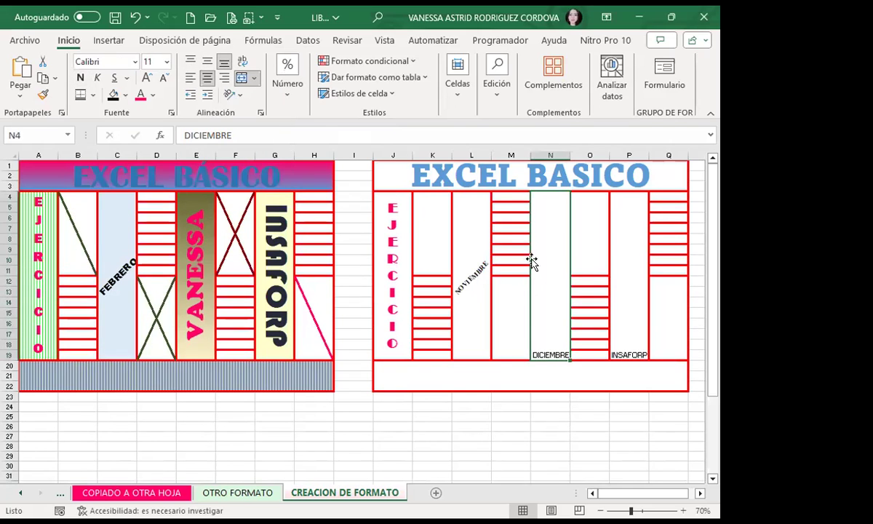
- Rotate DICIEMBRE in N4 to read upward, centre it vertically, make it bold, and enlarge it to 36
{"action": "left_click", "coordinate": [231, 95]}
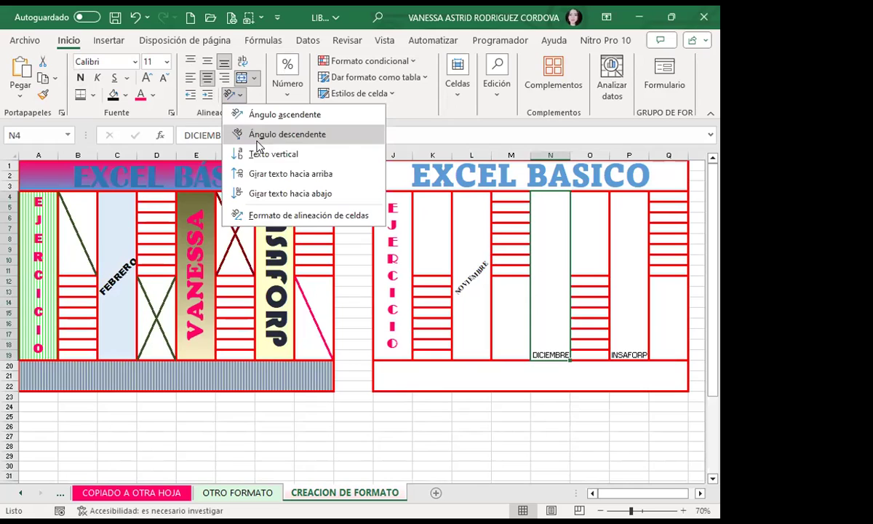
{"action": "left_click", "coordinate": [254, 173]}
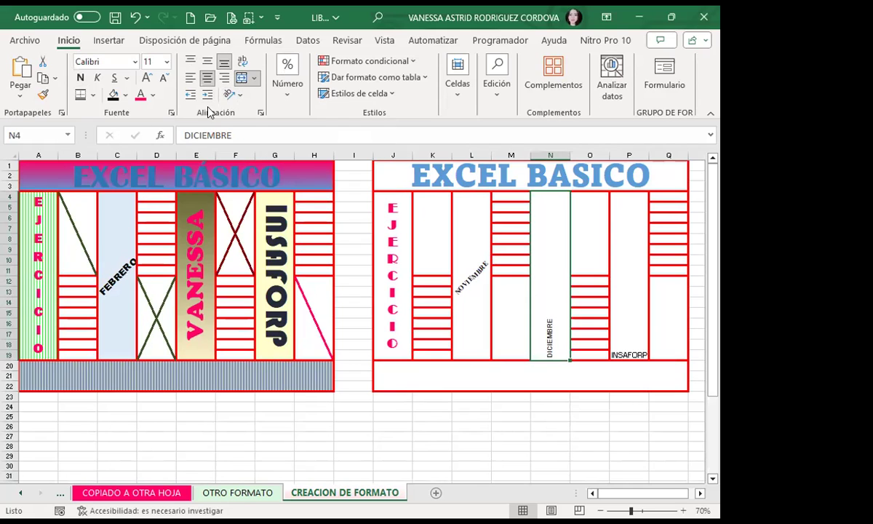
{"action": "left_click", "coordinate": [208, 61]}
{"action": "left_click", "coordinate": [80, 78]}
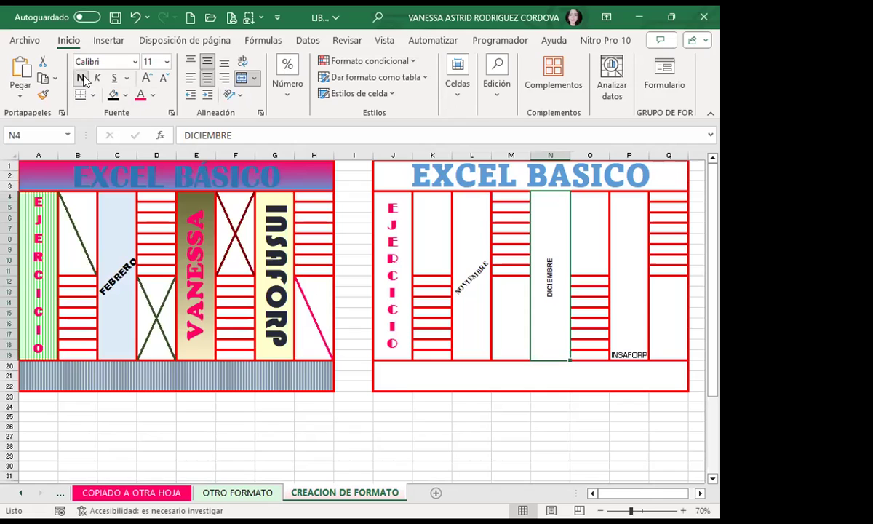
{"action": "left_click", "coordinate": [146, 78]}
{"action": "left_click", "coordinate": [147, 78]}
{"action": "left_click", "coordinate": [147, 78]}
{"action": "left_click", "coordinate": [147, 77]}
{"action": "left_click", "coordinate": [146, 78]}
{"action": "left_click", "coordinate": [146, 78]}
{"action": "left_click", "coordinate": [147, 78]}
{"action": "left_click", "coordinate": [146, 78]}
{"action": "left_click", "coordinate": [146, 78]}
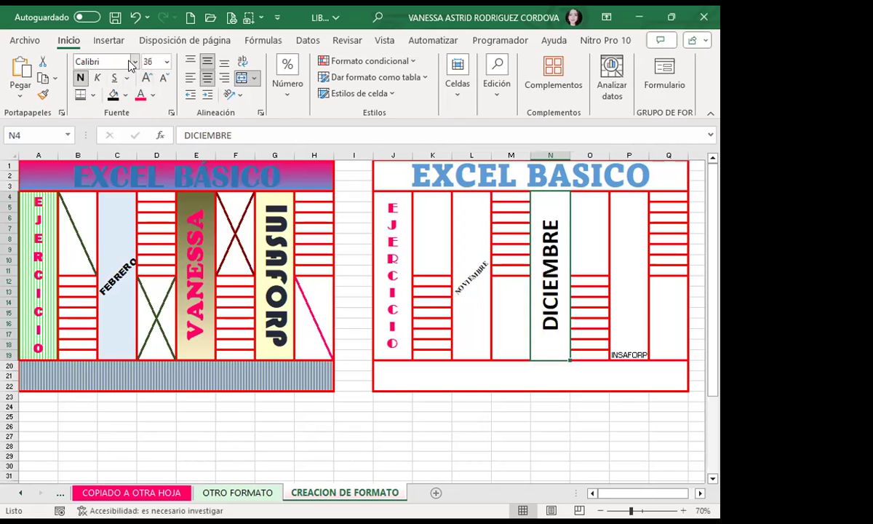
- Set DICIEMBRE in the Algerian font and colour it pink
{"action": "left_click", "coordinate": [135, 61]}
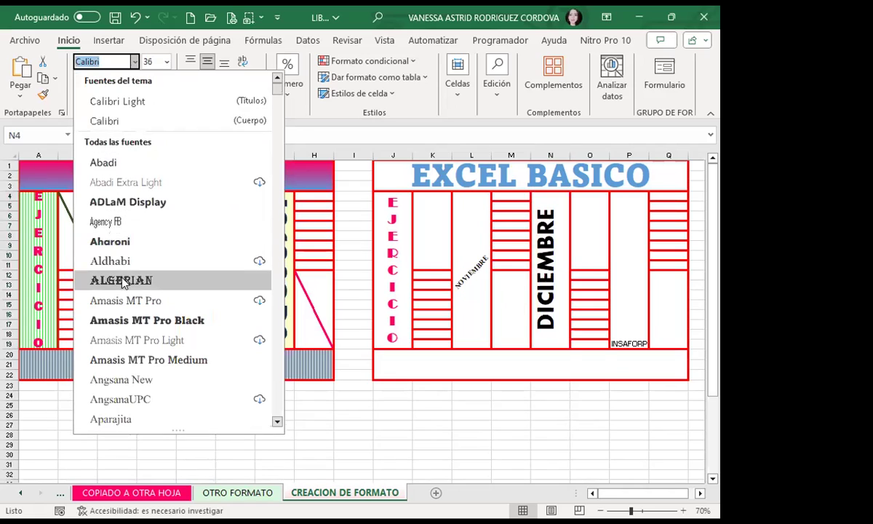
{"action": "left_click", "coordinate": [121, 280]}
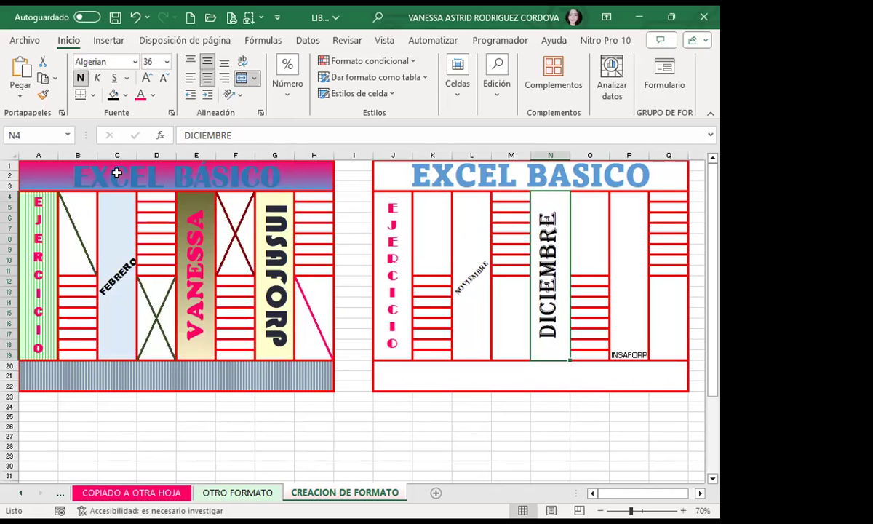
{"action": "left_click", "coordinate": [140, 95]}
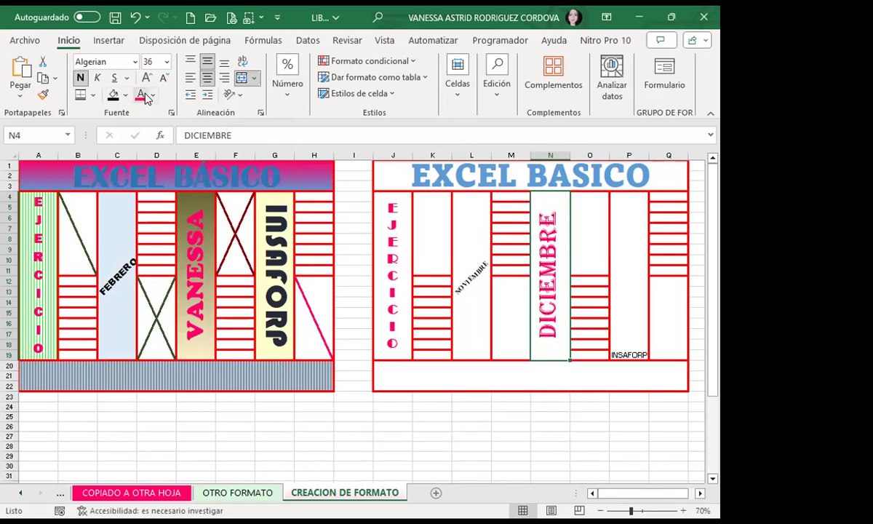
{"action": "left_click", "coordinate": [480, 294]}
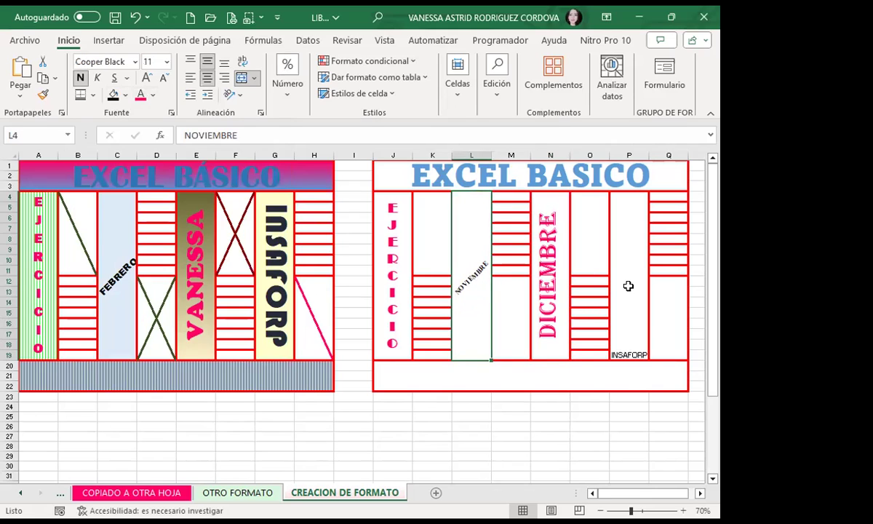
{"action": "left_click", "coordinate": [628, 286]}
{"action": "left_click", "coordinate": [228, 96]}
- Rotate INSAFORP in P4 to read upward, make it bold, and set it in Georgia
{"action": "left_click", "coordinate": [246, 188]}
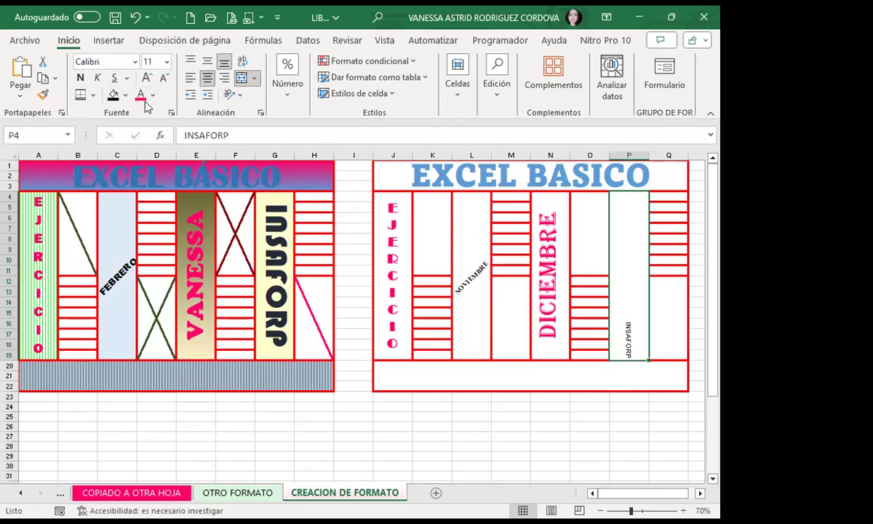
{"action": "left_click", "coordinate": [80, 78]}
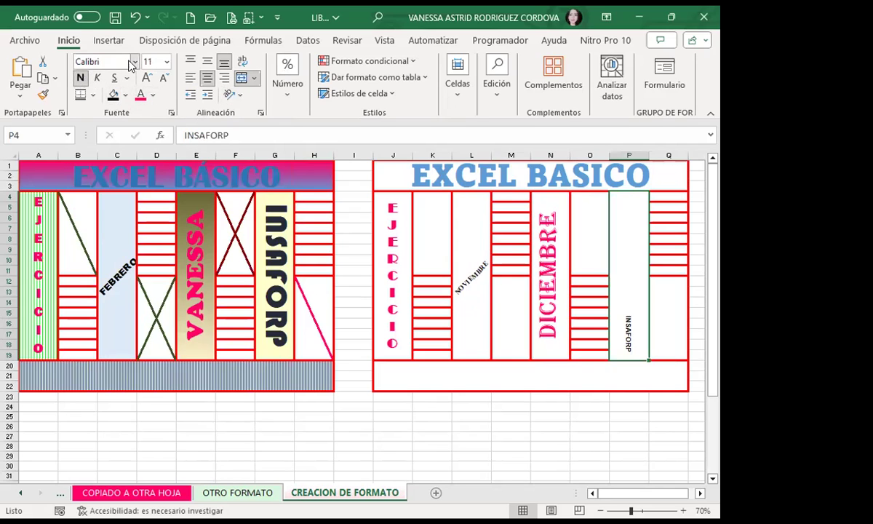
{"action": "left_click", "coordinate": [135, 61]}
{"action": "scroll", "coordinate": [163, 327], "scroll_direction": "down", "scroll_amount": 3}
{"action": "scroll", "coordinate": [164, 368], "scroll_direction": "down", "scroll_amount": 5}
{"action": "scroll", "coordinate": [163, 366], "scroll_direction": "down", "scroll_amount": 4}
{"action": "scroll", "coordinate": [164, 365], "scroll_direction": "down", "scroll_amount": 5}
{"action": "scroll", "coordinate": [164, 365], "scroll_direction": "down", "scroll_amount": 8}
{"action": "scroll", "coordinate": [167, 366], "scroll_direction": "down", "scroll_amount": 8}
{"action": "scroll", "coordinate": [173, 366], "scroll_direction": "down", "scroll_amount": 5}
{"action": "scroll", "coordinate": [174, 366], "scroll_direction": "down", "scroll_amount": 6}
{"action": "scroll", "coordinate": [173, 366], "scroll_direction": "down", "scroll_amount": 1}
{"action": "scroll", "coordinate": [174, 366], "scroll_direction": "down", "scroll_amount": 5}
{"action": "scroll", "coordinate": [174, 366], "scroll_direction": "down", "scroll_amount": 3}
{"action": "scroll", "coordinate": [175, 364], "scroll_direction": "up", "scroll_amount": 3}
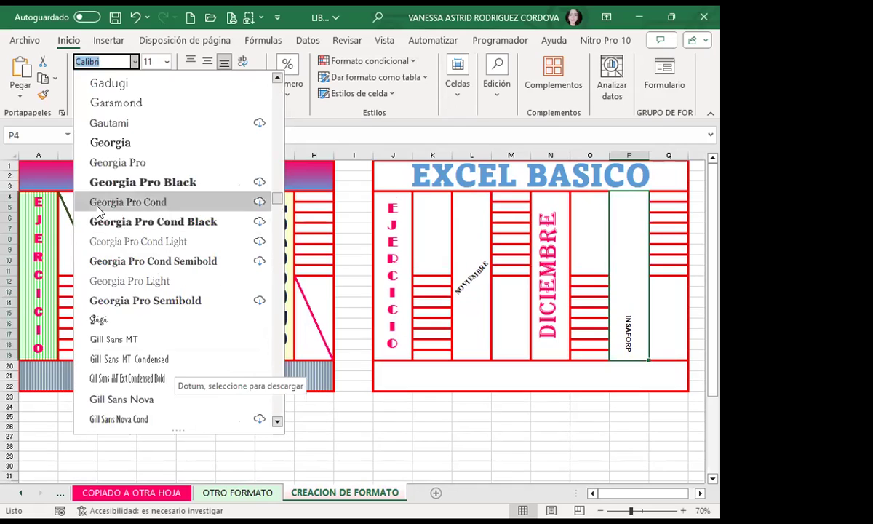
{"action": "scroll", "coordinate": [102, 211], "scroll_direction": "up", "scroll_amount": 1}
{"action": "left_click", "coordinate": [122, 197]}
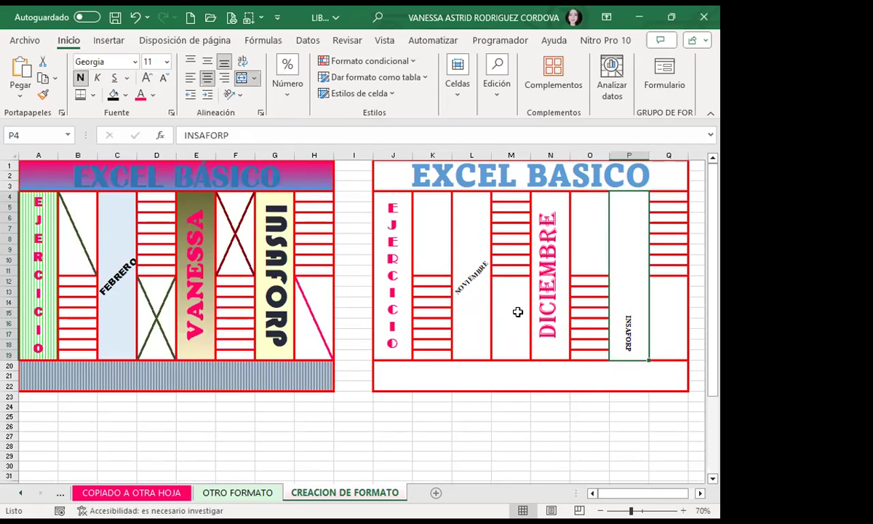
- Centre INSAFORP vertically and enlarge it to font size 36
{"action": "left_click", "coordinate": [207, 61]}
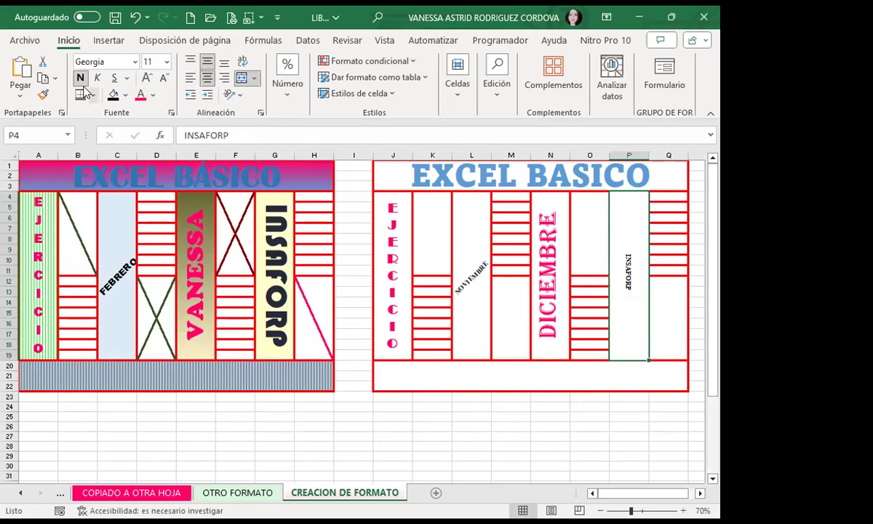
{"action": "left_click", "coordinate": [147, 76]}
{"action": "left_click", "coordinate": [147, 76]}
{"action": "left_click", "coordinate": [147, 76]}
{"action": "left_click", "coordinate": [147, 76]}
{"action": "left_click", "coordinate": [147, 77]}
{"action": "left_click", "coordinate": [147, 76]}
{"action": "left_click", "coordinate": [147, 78]}
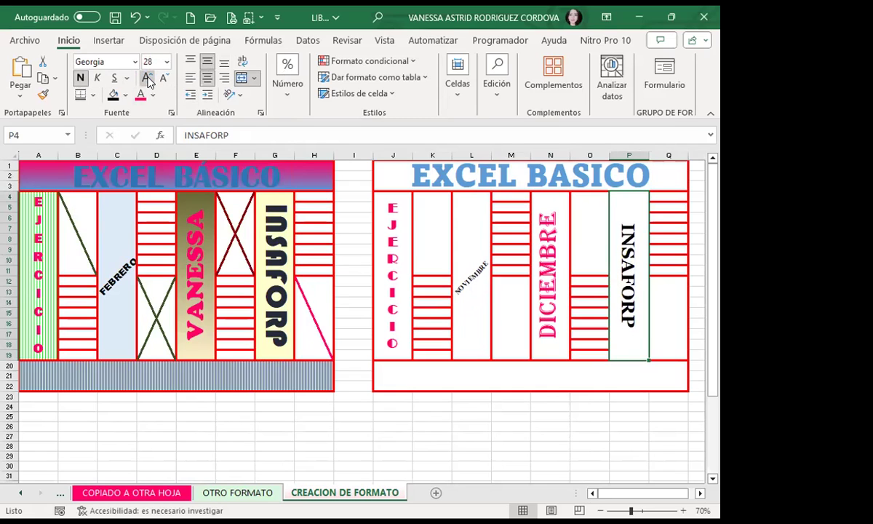
{"action": "left_click", "coordinate": [147, 80]}
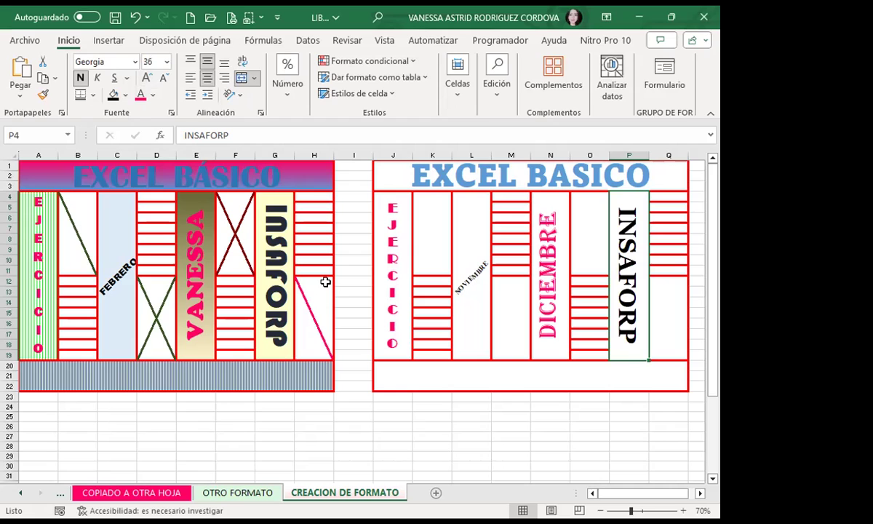
{"action": "left_click", "coordinate": [463, 286]}
- Switch the NOVIEMBRE label in L4 to the Verdana Pro Cond Black font
{"action": "left_click", "coordinate": [102, 62]}
{"action": "type", "text": "Copperplate G"}
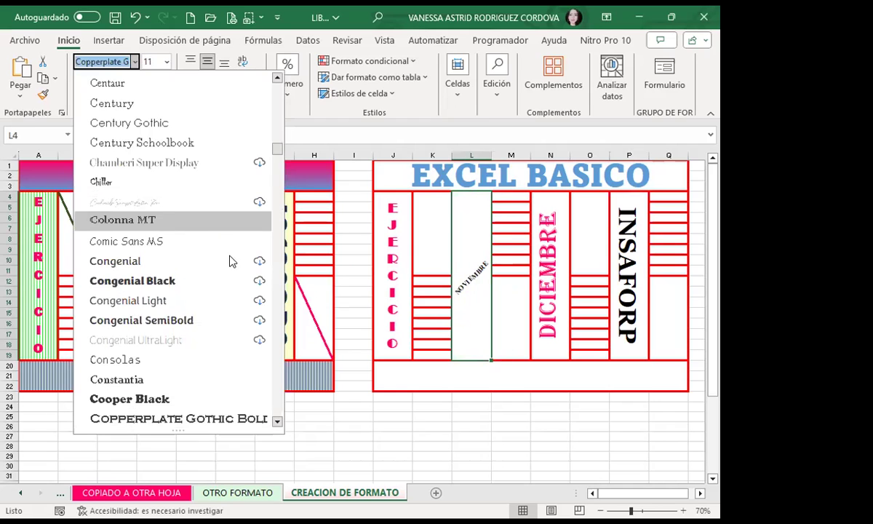
{"action": "left_click_drag", "start_coordinate": [277, 149], "coordinate": [278, 262]}
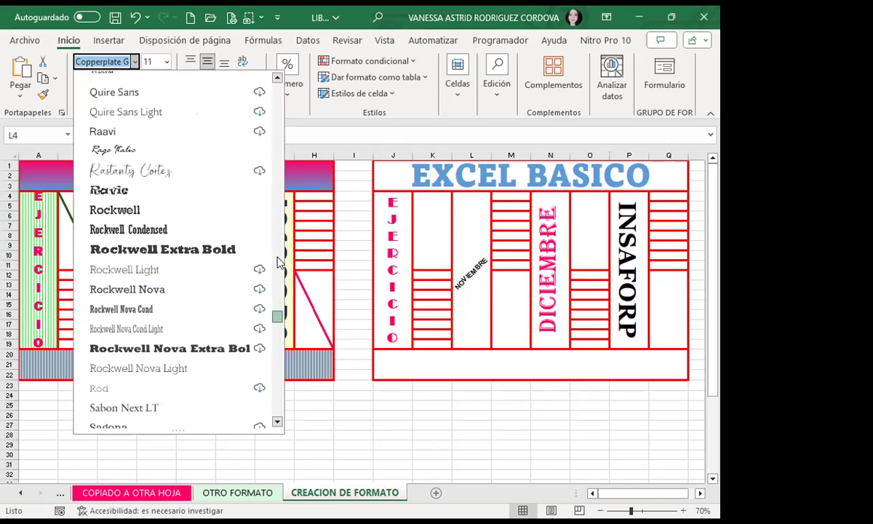
{"action": "scroll", "coordinate": [278, 262], "scroll_direction": "up", "scroll_amount": 4}
{"action": "left_click_drag", "start_coordinate": [281, 309], "coordinate": [282, 388]}
{"action": "left_click", "coordinate": [123, 239]}
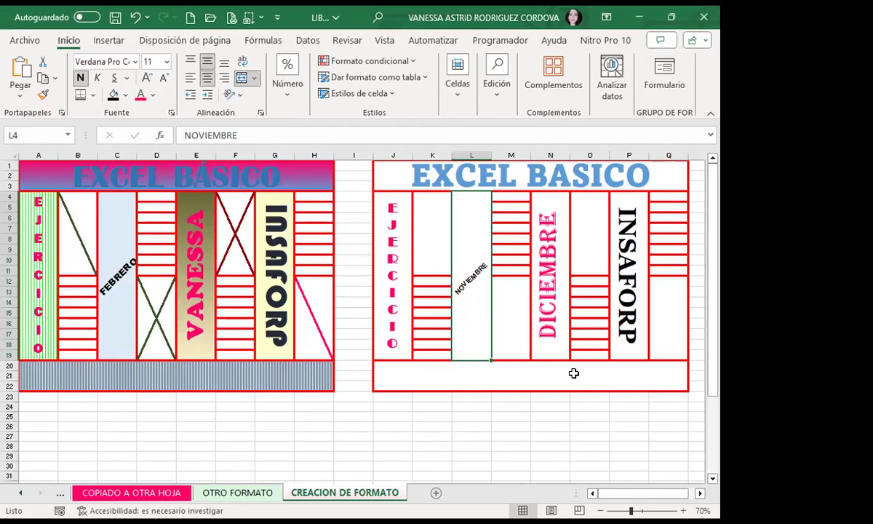
{"action": "left_click", "coordinate": [524, 385]}
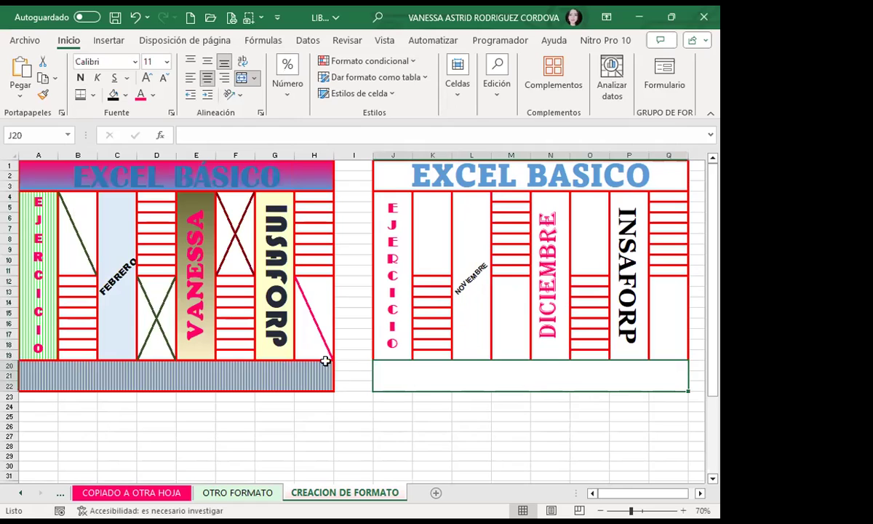
- Apply a bright green thin vertical stripe pattern fill to the merged EJERCICIO cell J4
{"action": "left_click", "coordinate": [397, 250]}
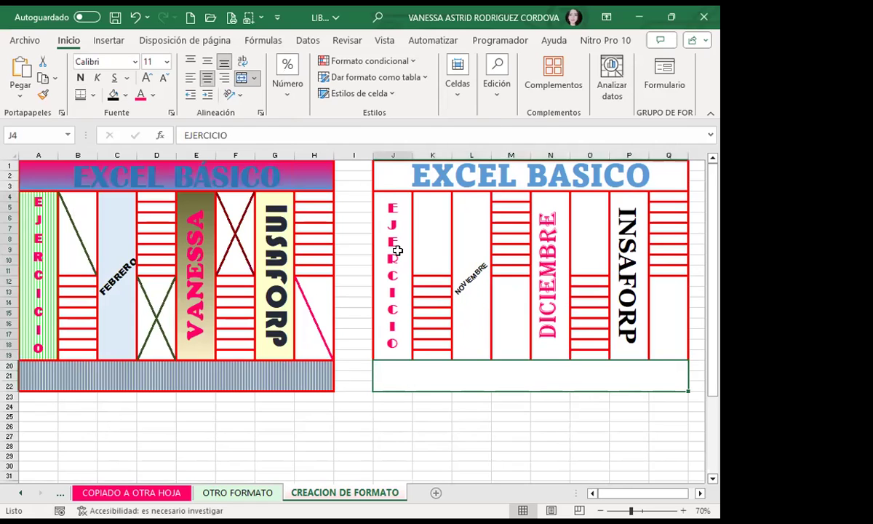
{"action": "left_click", "coordinate": [171, 114]}
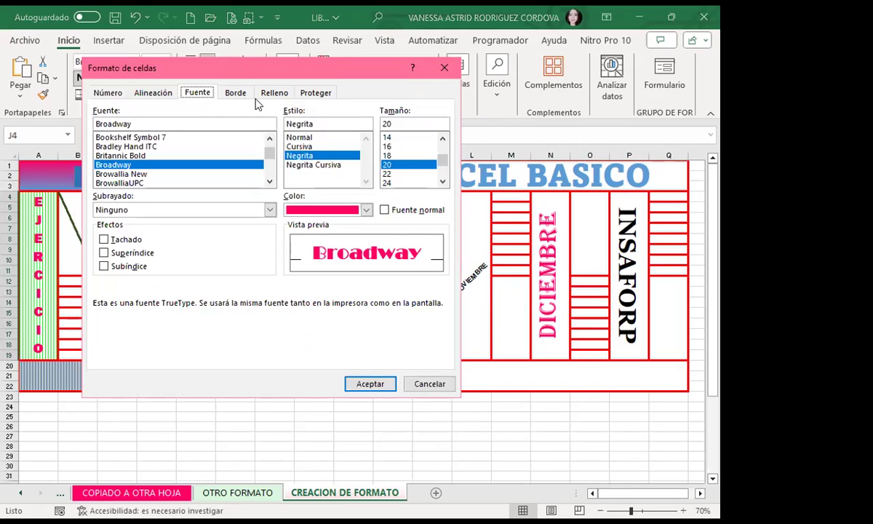
{"action": "left_click", "coordinate": [237, 92]}
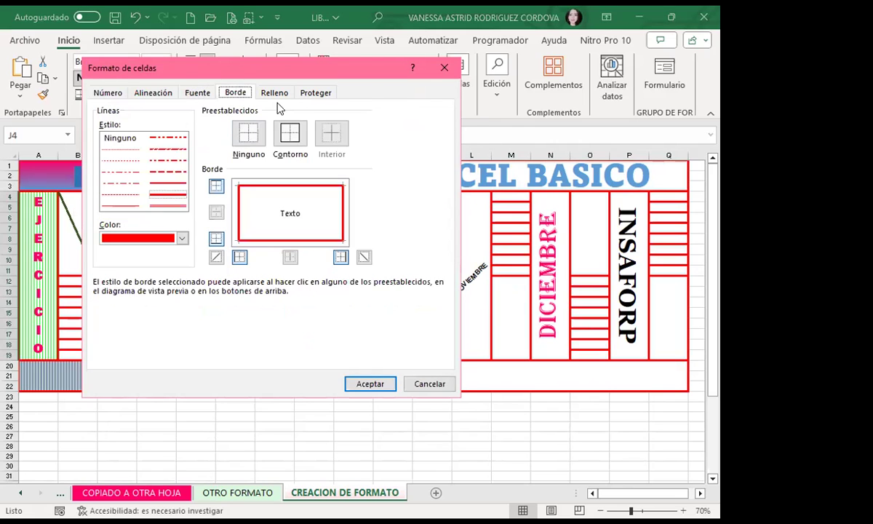
{"action": "left_click", "coordinate": [265, 92]}
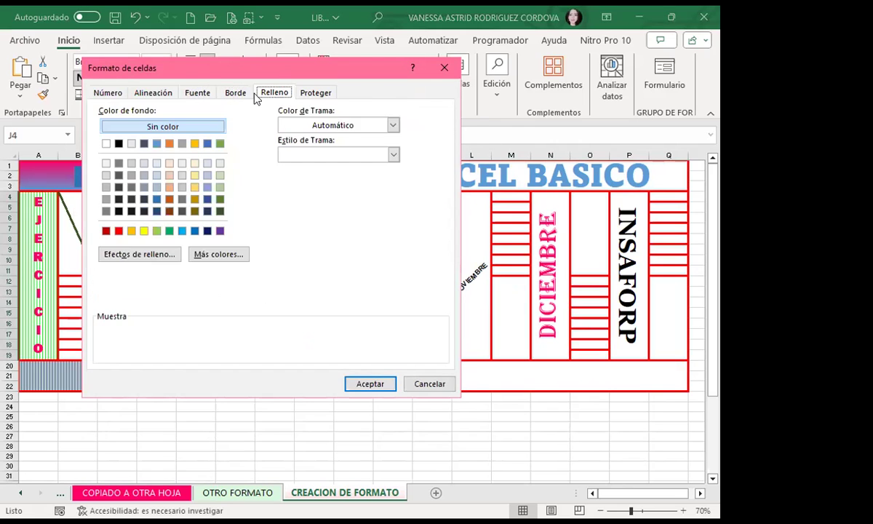
{"action": "left_click", "coordinate": [345, 127]}
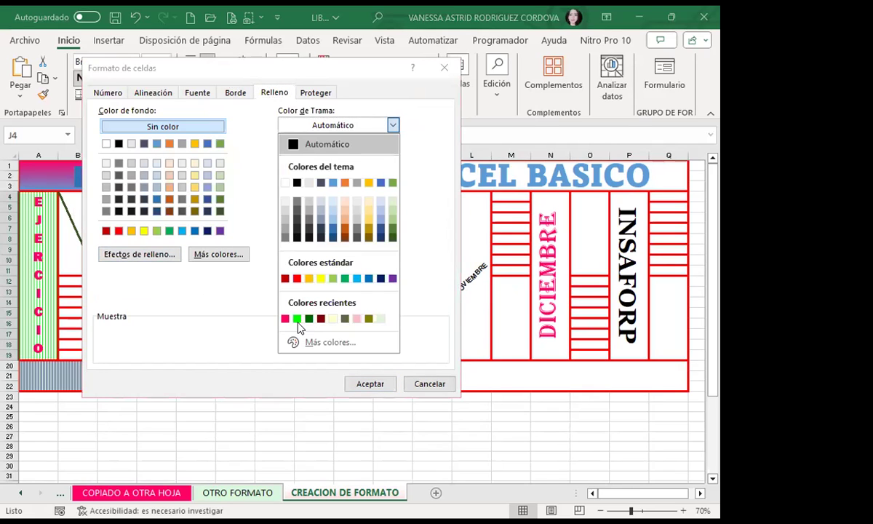
{"action": "left_click", "coordinate": [298, 319]}
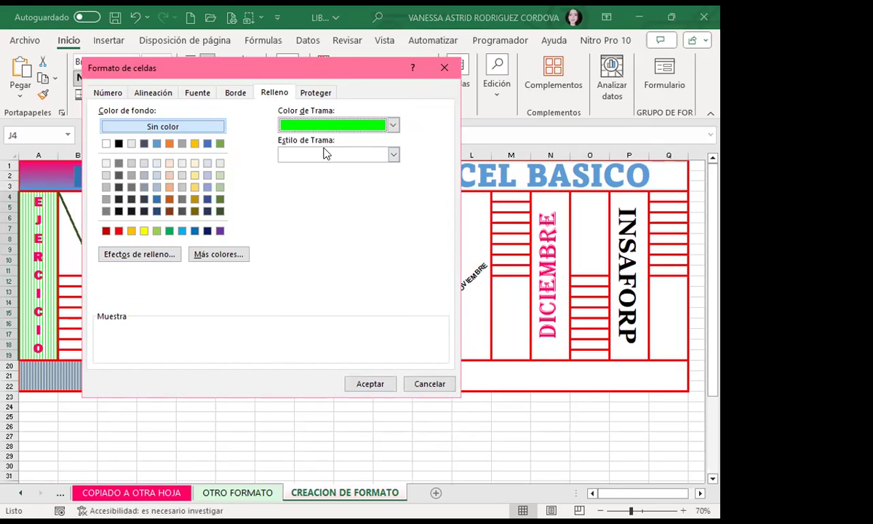
{"action": "left_click", "coordinate": [325, 155]}
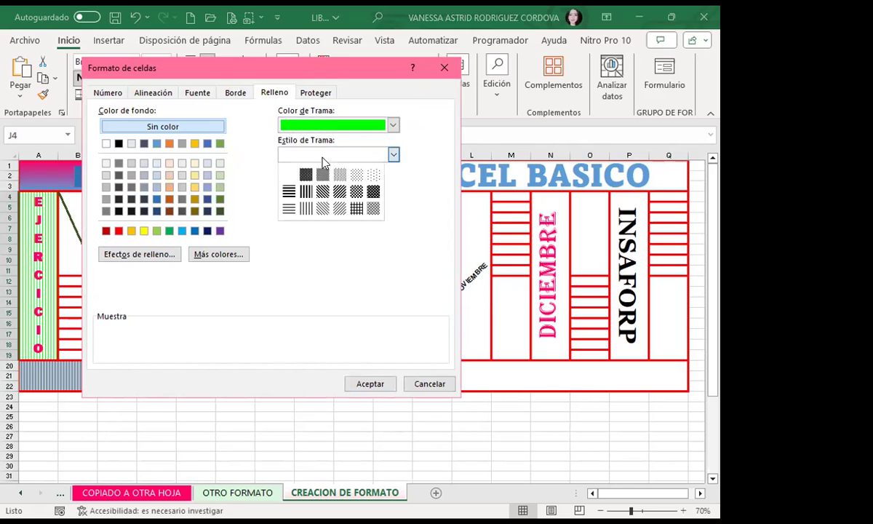
{"action": "left_click", "coordinate": [306, 209]}
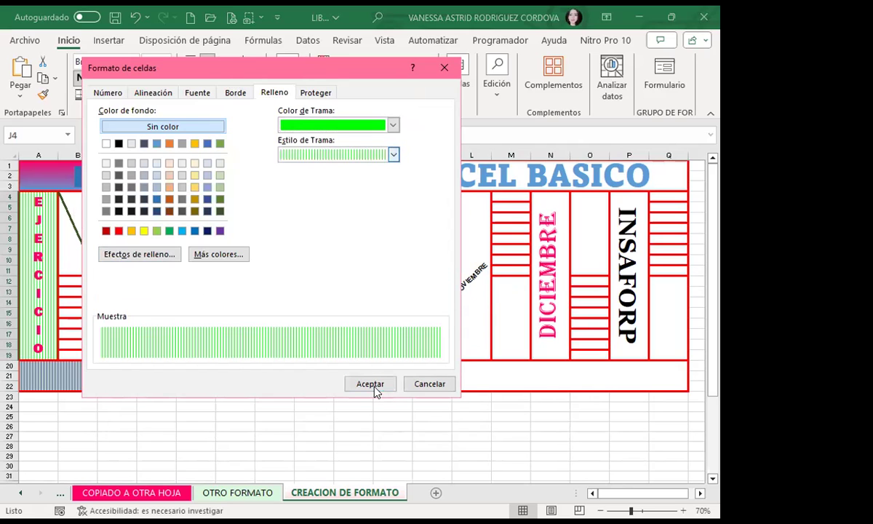
{"action": "left_click", "coordinate": [371, 384]}
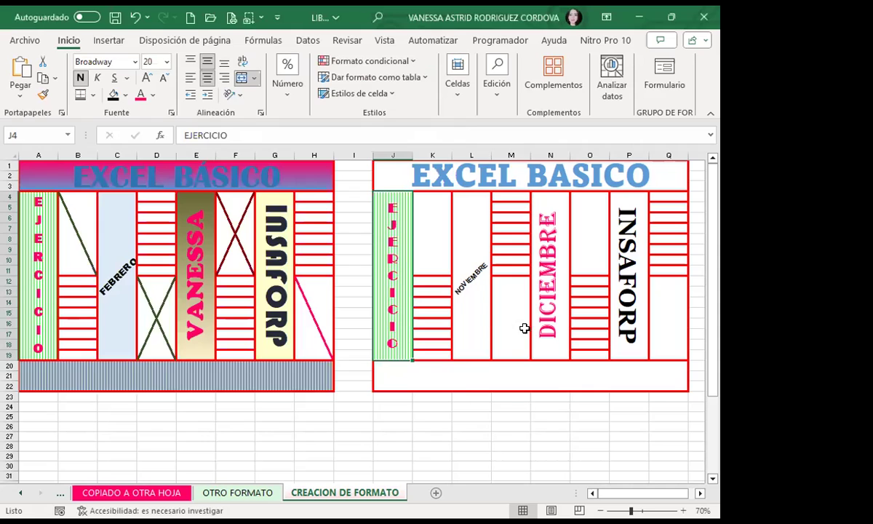
- Fill the NOVIEMBRE cell L4 light pink
{"action": "left_click", "coordinate": [469, 308]}
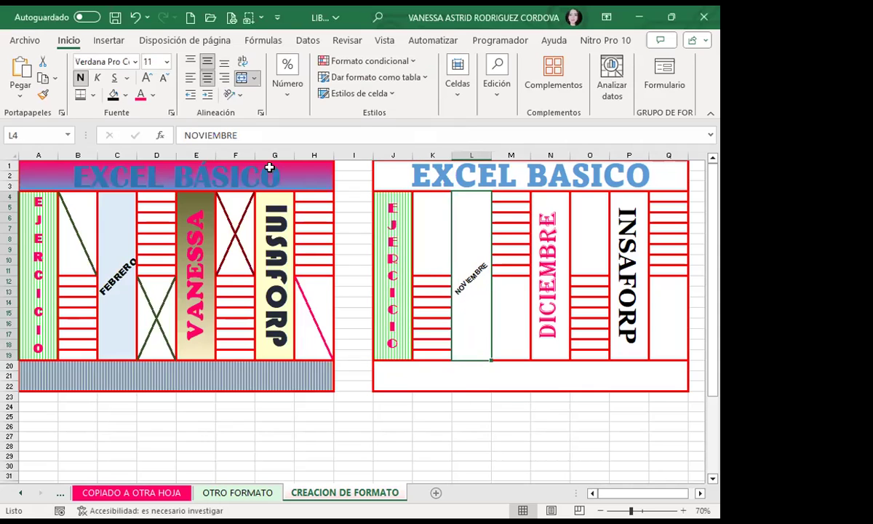
{"action": "left_click", "coordinate": [125, 95]}
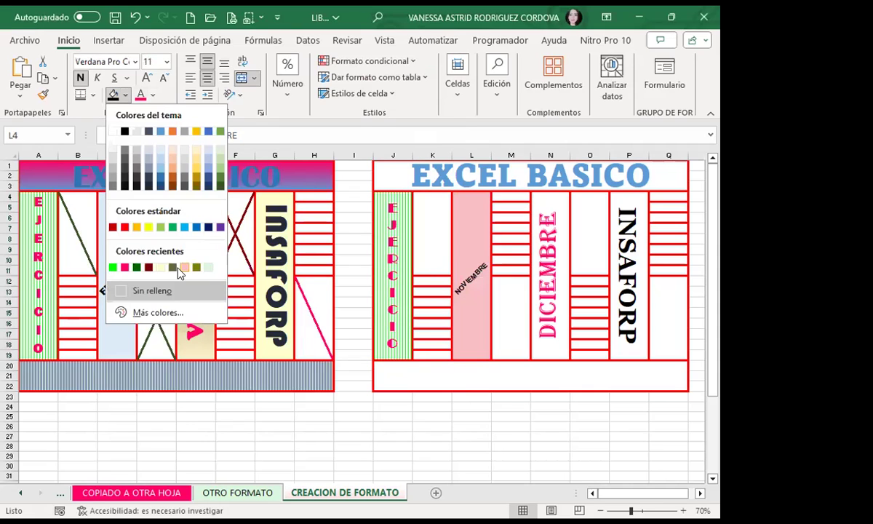
{"action": "left_click", "coordinate": [556, 271]}
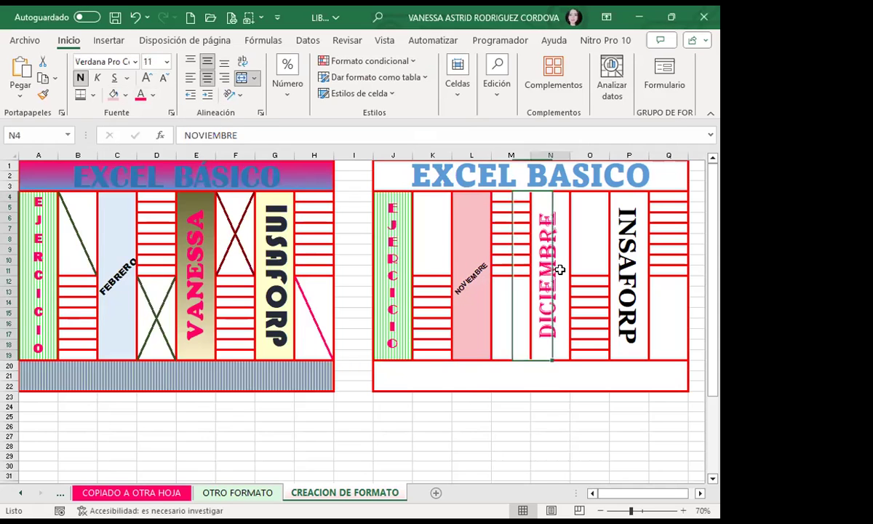
- In Fill Effects for DICIEMBRE cell N4, set the first gradient colour to pink
{"action": "left_click", "coordinate": [173, 113]}
{"action": "left_click", "coordinate": [235, 92]}
{"action": "left_click", "coordinate": [275, 93]}
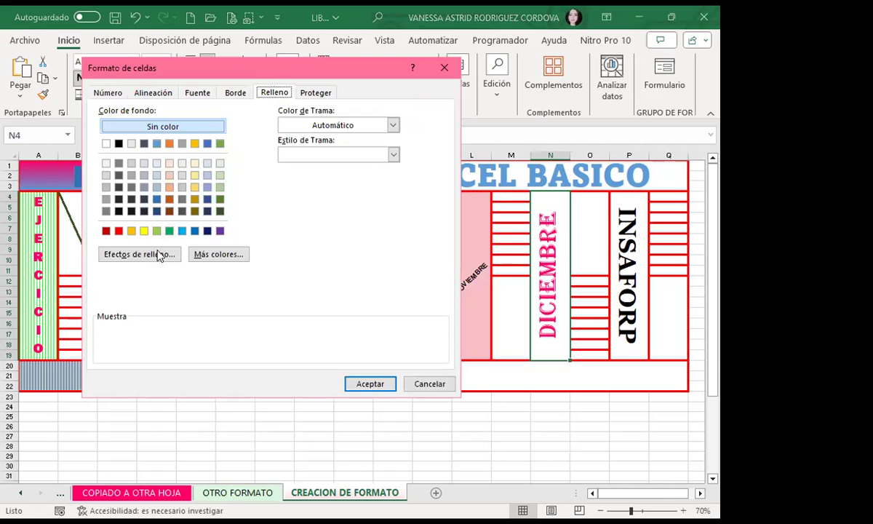
{"action": "left_click", "coordinate": [149, 253]}
{"action": "left_click", "coordinate": [329, 144]}
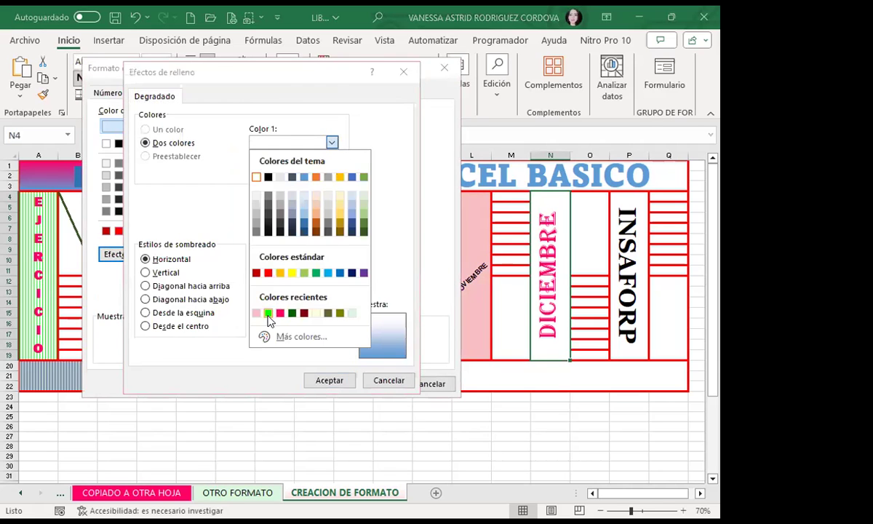
{"action": "left_click", "coordinate": [315, 226]}
{"action": "left_click", "coordinate": [332, 144]}
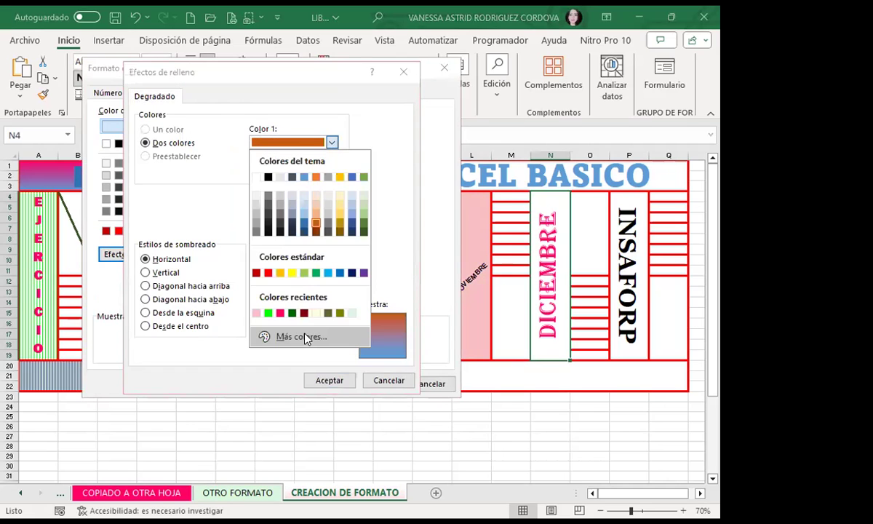
{"action": "left_click", "coordinate": [301, 337]}
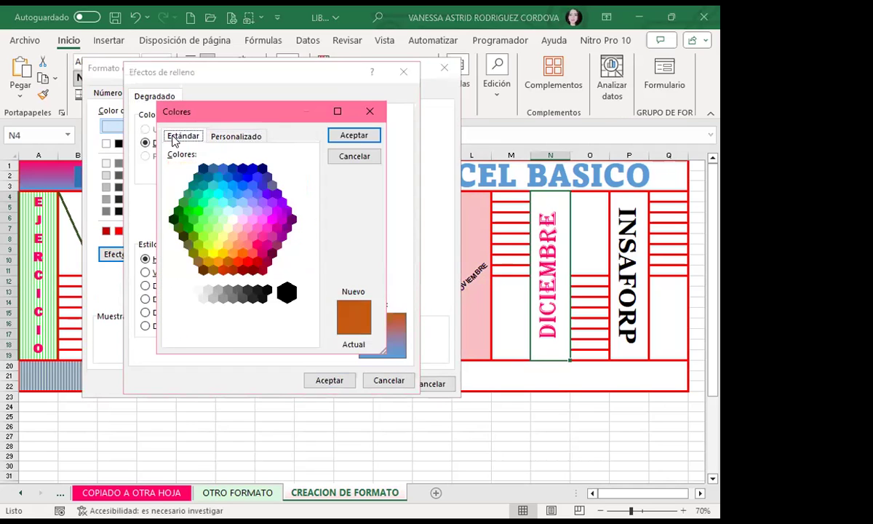
{"action": "left_click", "coordinate": [248, 245]}
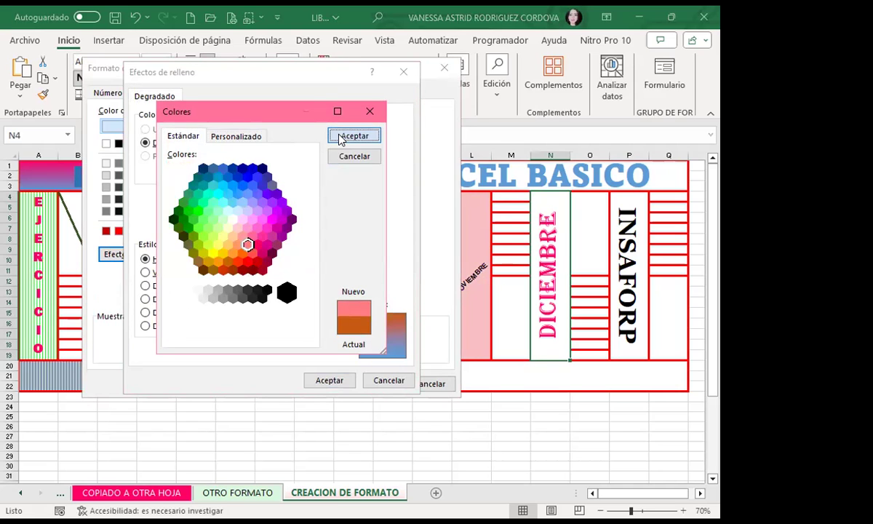
{"action": "left_click", "coordinate": [354, 136]}
- Use the second shading variant and apply the pink-blue gradient to N4
{"action": "left_click", "coordinate": [322, 274]}
{"action": "left_click", "coordinate": [329, 380]}
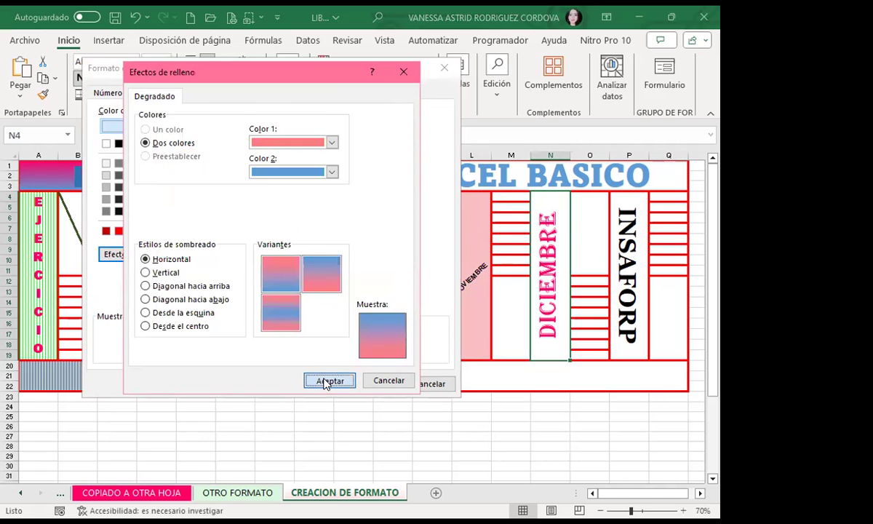
{"action": "left_click", "coordinate": [367, 384]}
{"action": "left_click", "coordinate": [634, 313]}
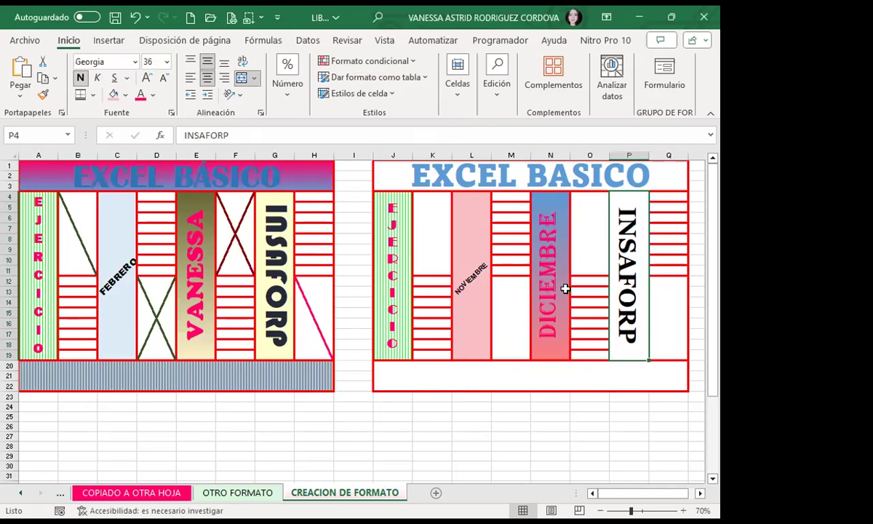
- Fill the INSAFORP cell P4 light yellow
{"action": "left_click", "coordinate": [125, 95]}
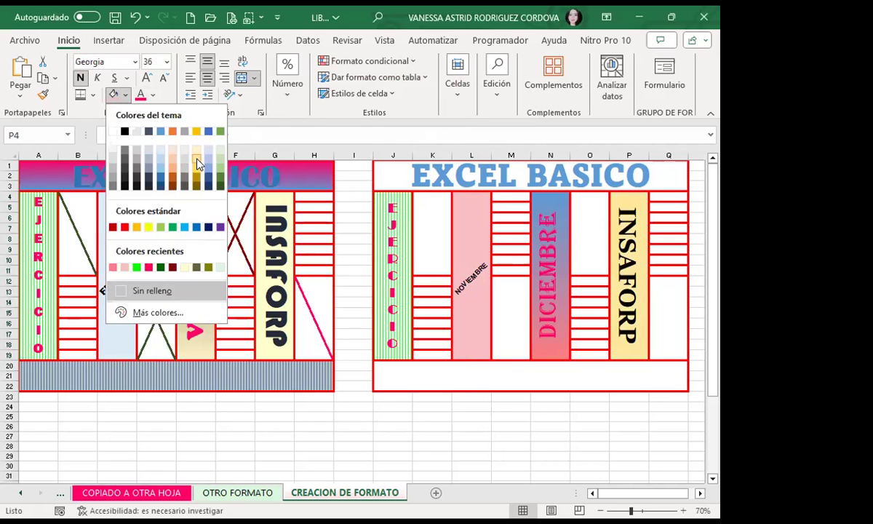
{"action": "left_click", "coordinate": [419, 347]}
{"action": "left_click", "coordinate": [444, 376]}
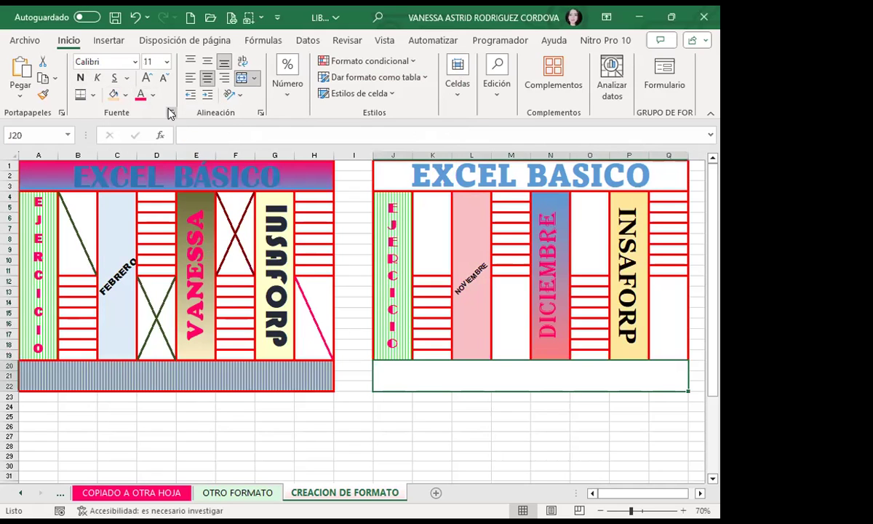
- Give the bottom band J20:Q22 a blue vertical-stripe pattern fill
{"action": "key", "text": "ctrl+1"}
{"action": "left_click", "coordinate": [273, 92]}
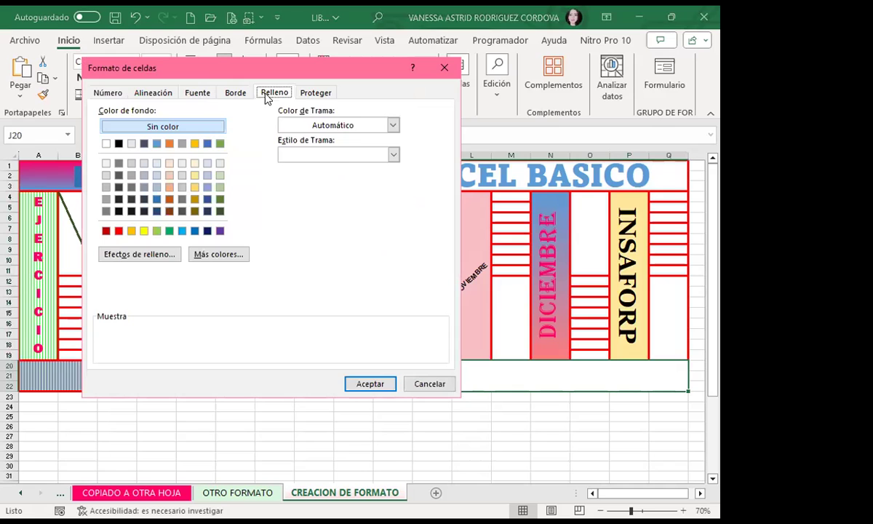
{"action": "left_click", "coordinate": [368, 125]}
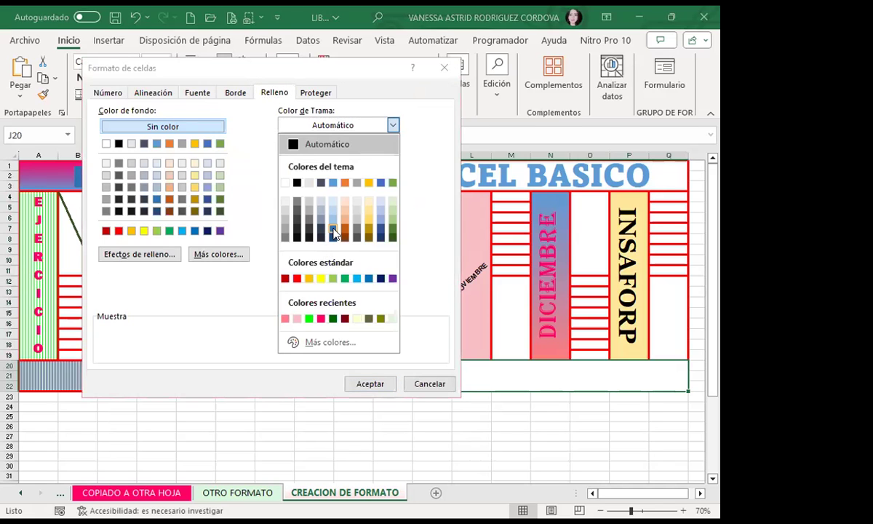
{"action": "left_click", "coordinate": [334, 231]}
{"action": "left_click", "coordinate": [339, 154]}
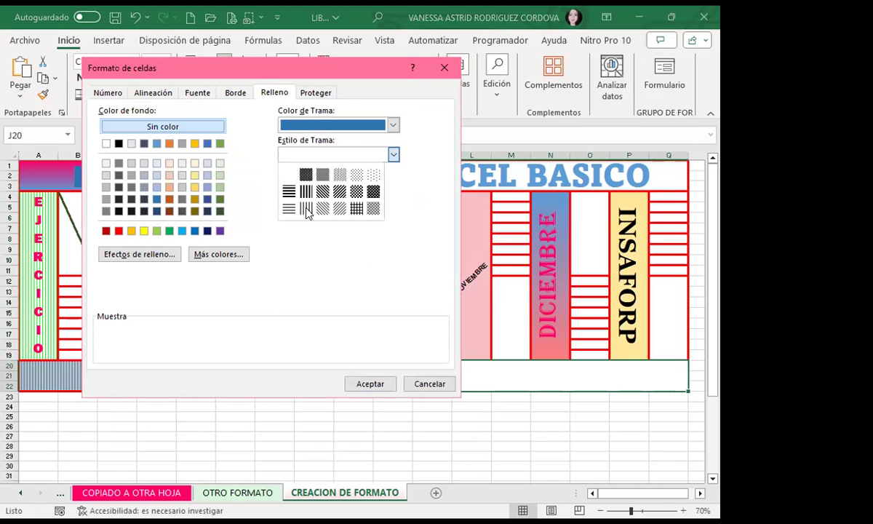
{"action": "left_click", "coordinate": [306, 210]}
{"action": "left_click", "coordinate": [331, 154]}
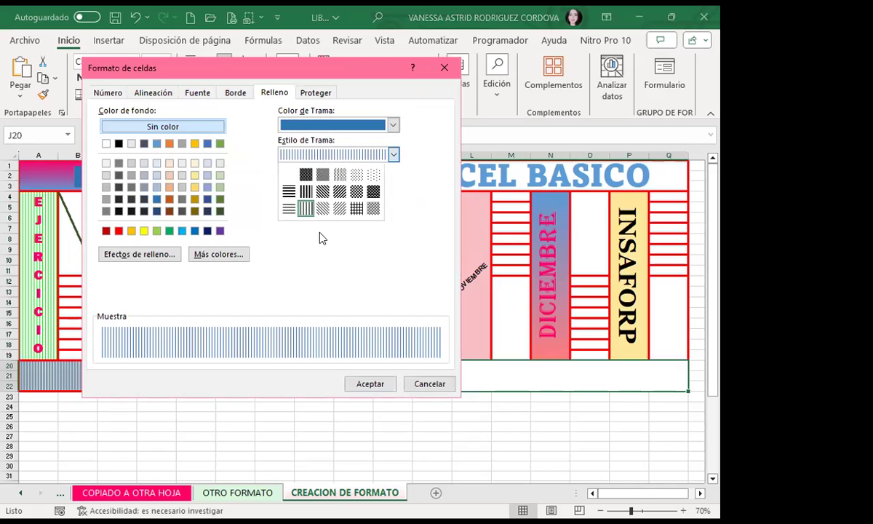
{"action": "left_click", "coordinate": [306, 209]}
{"action": "left_click", "coordinate": [368, 383]}
- Set up a J1 header gradient: green colour one, pink colour two, pink-over-green variant
{"action": "left_click", "coordinate": [418, 180]}
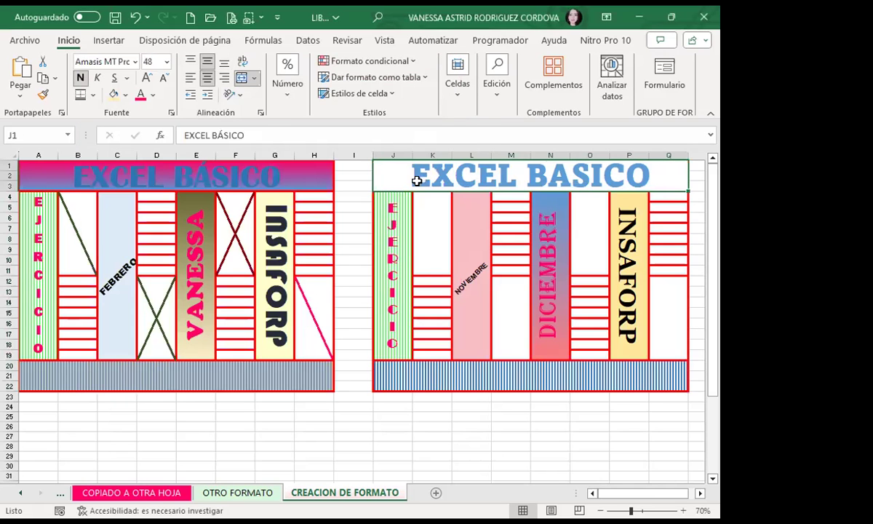
{"action": "left_click", "coordinate": [261, 114]}
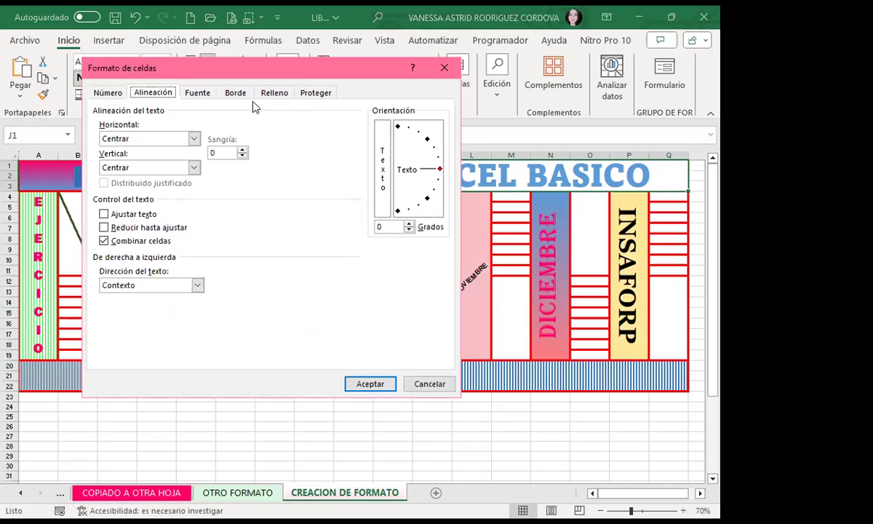
{"action": "left_click", "coordinate": [275, 93]}
{"action": "left_click", "coordinate": [164, 257]}
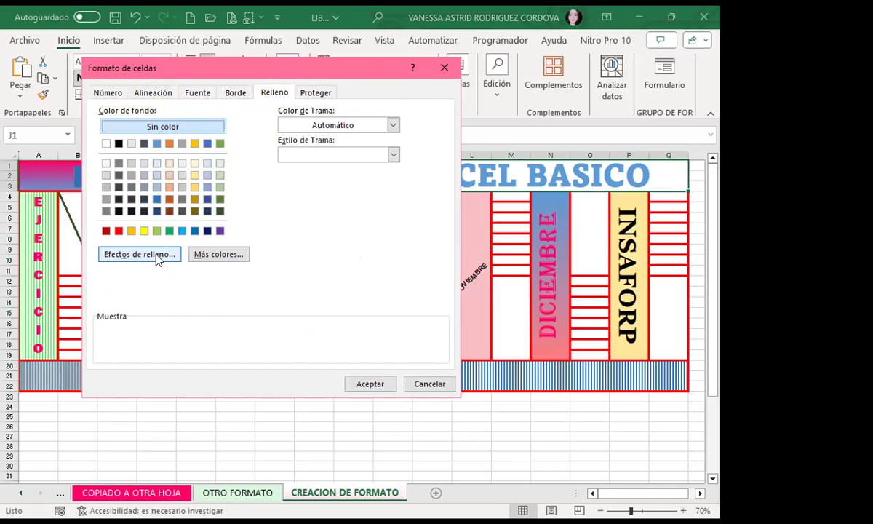
{"action": "left_click", "coordinate": [331, 142]}
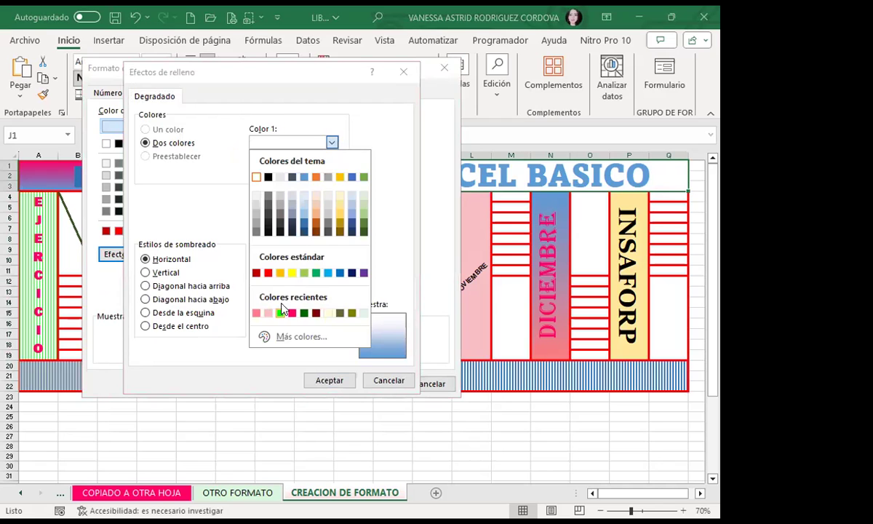
{"action": "left_click", "coordinate": [280, 313]}
{"action": "left_click", "coordinate": [331, 172]}
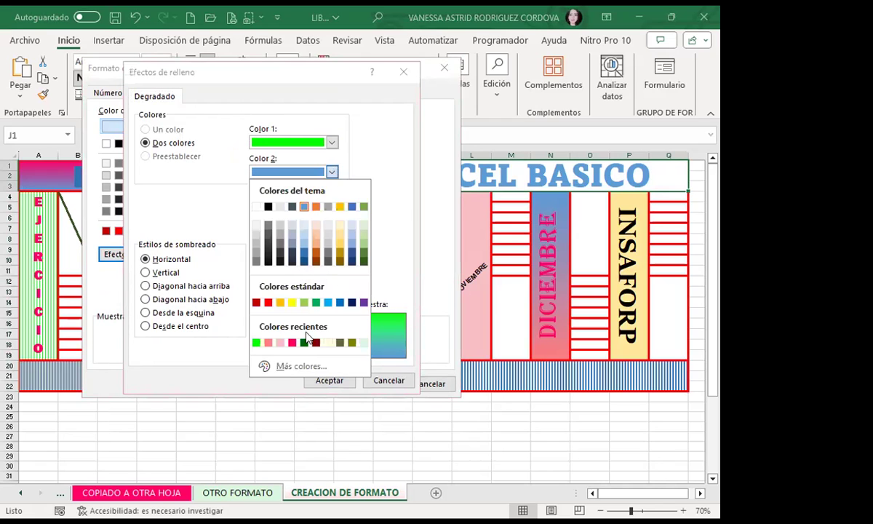
{"action": "left_click", "coordinate": [289, 369]}
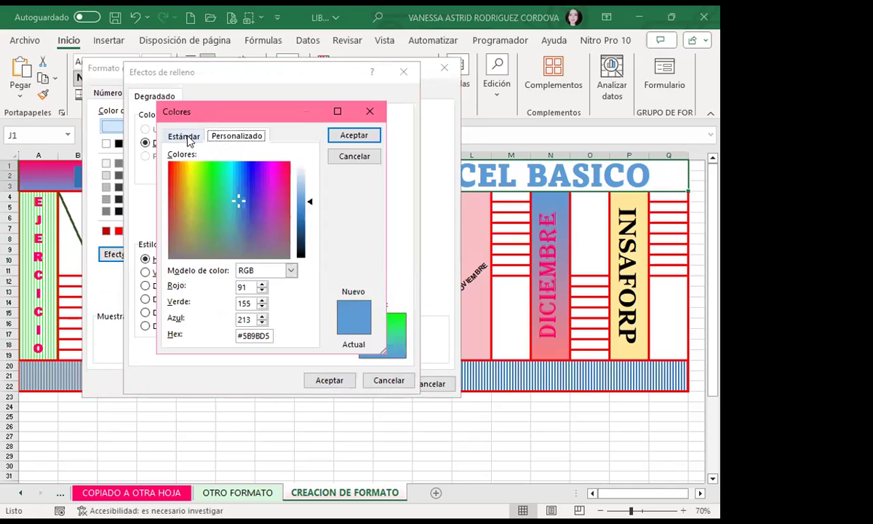
{"action": "left_click", "coordinate": [254, 247]}
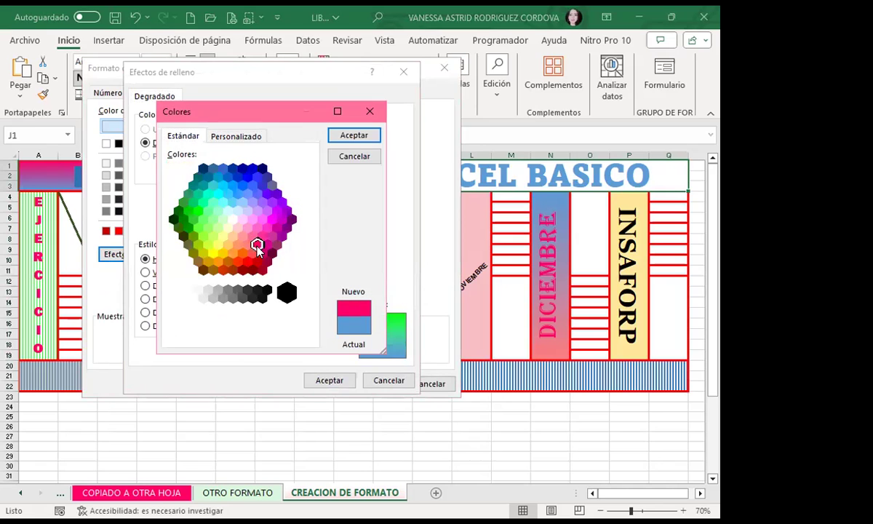
{"action": "left_click", "coordinate": [352, 136]}
{"action": "left_click", "coordinate": [308, 265]}
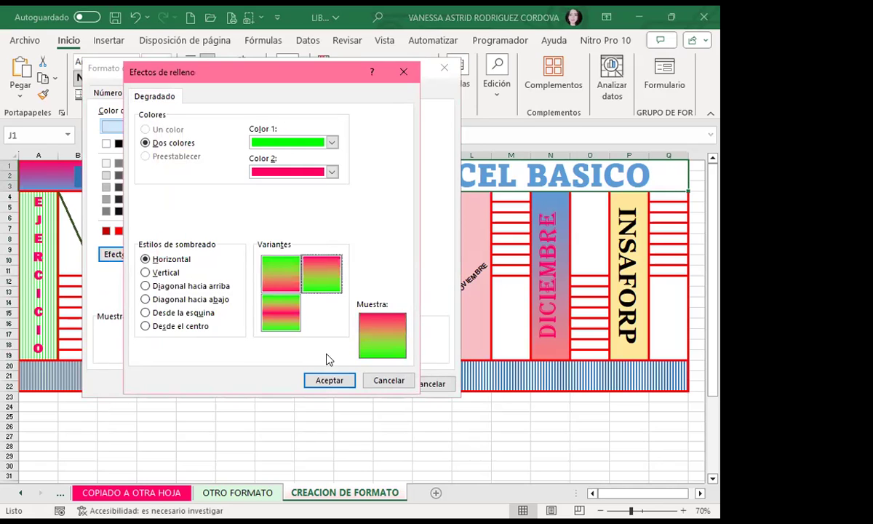
{"action": "left_click", "coordinate": [325, 386]}
- Apply the pink-green gradient to the EXCEL BÁSICO header J1
{"action": "left_click", "coordinate": [367, 383]}
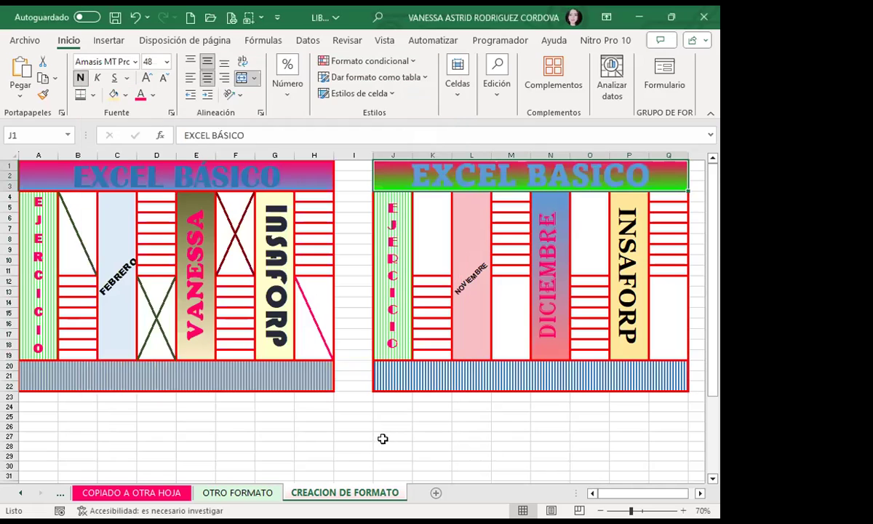
{"action": "left_click", "coordinate": [354, 436]}
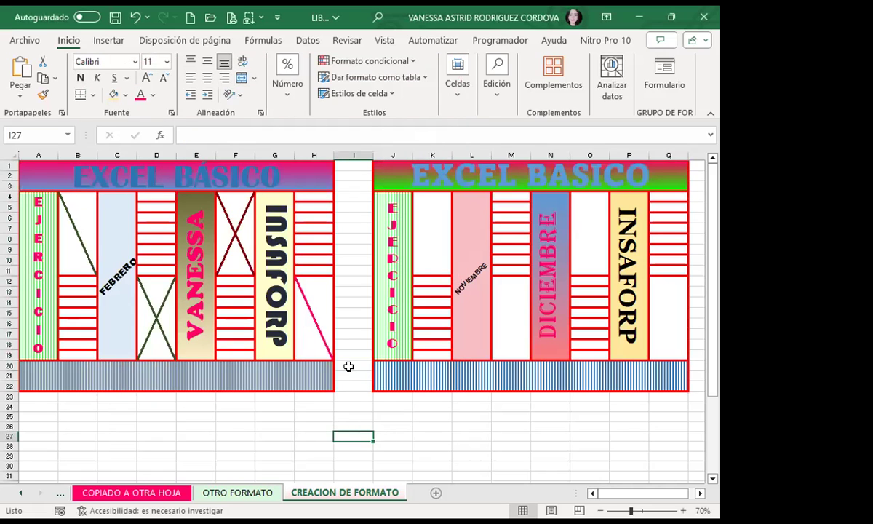
{"action": "left_click", "coordinate": [432, 245]}
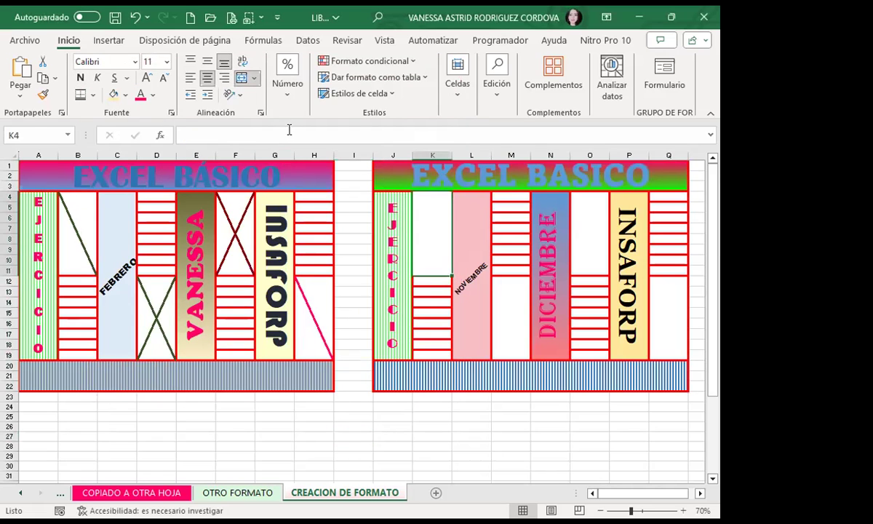
- Give merged cell K4 a yellow diagonal border running top-left to bottom-right
{"action": "left_click", "coordinate": [260, 113]}
{"action": "left_click", "coordinate": [275, 94]}
{"action": "left_click", "coordinate": [229, 92]}
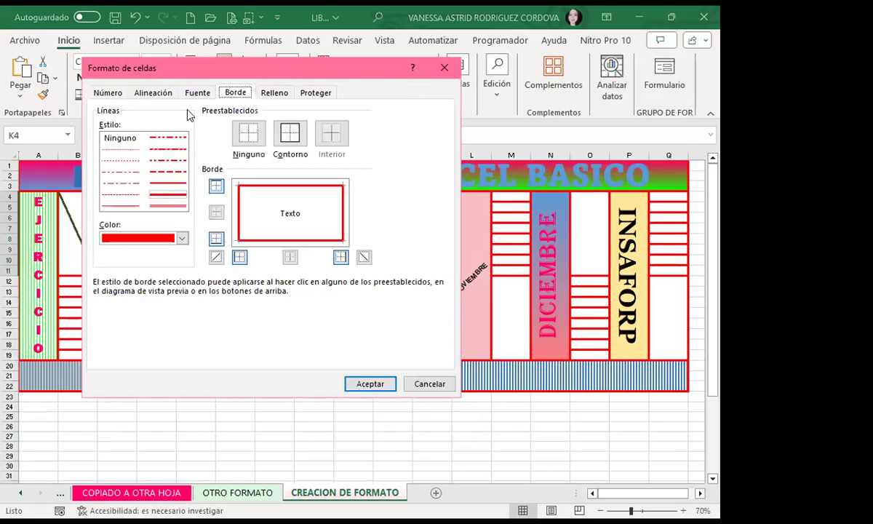
{"action": "left_click", "coordinate": [182, 240]}
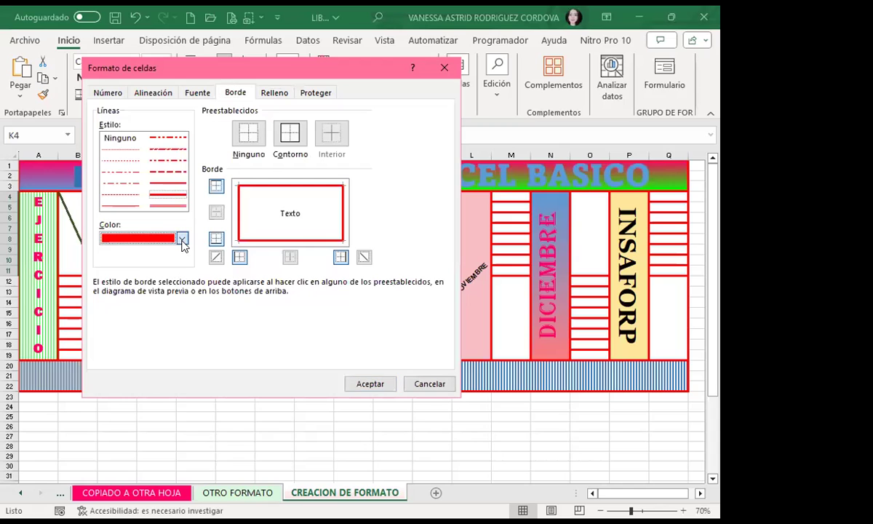
{"action": "left_click", "coordinate": [142, 391]}
{"action": "left_click", "coordinate": [216, 257]}
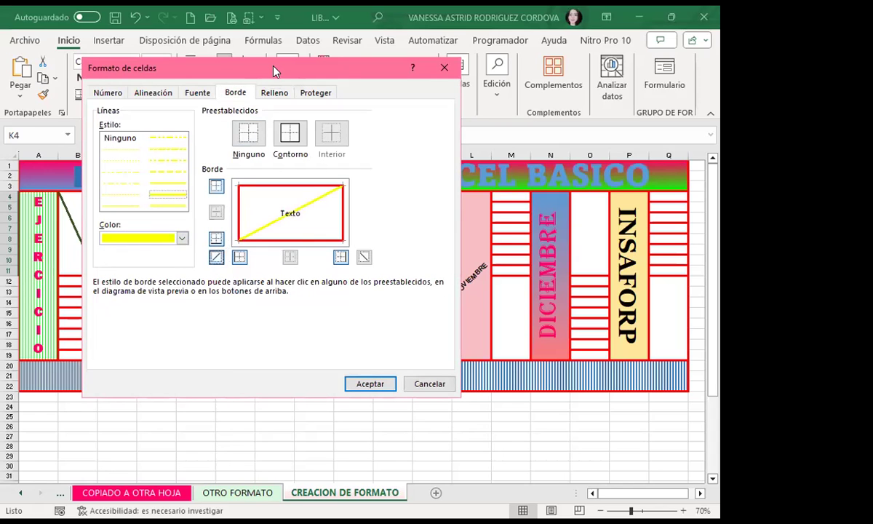
{"action": "left_click_drag", "start_coordinate": [275, 70], "coordinate": [313, 77]}
{"action": "left_click", "coordinate": [306, 233]}
{"action": "left_click", "coordinate": [401, 263]}
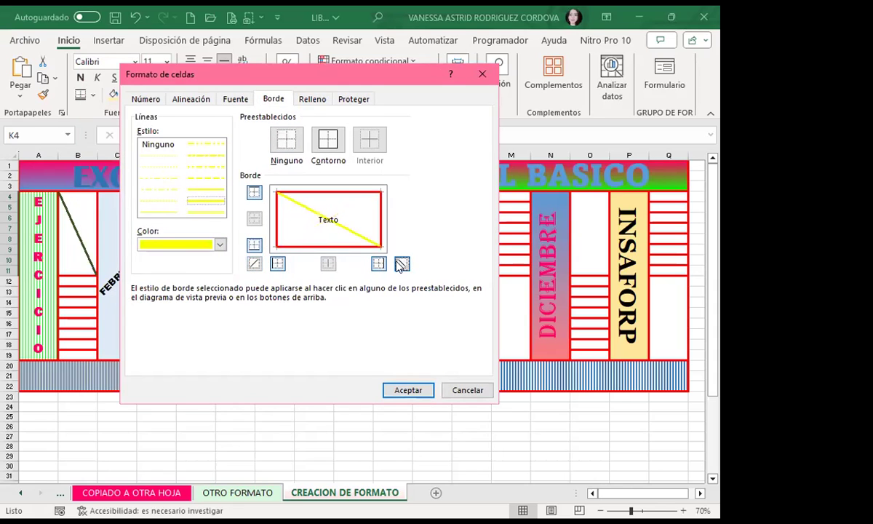
{"action": "left_click", "coordinate": [411, 391]}
- Draw a dark green dashed X of both diagonal borders across cell M12
{"action": "left_click", "coordinate": [511, 302]}
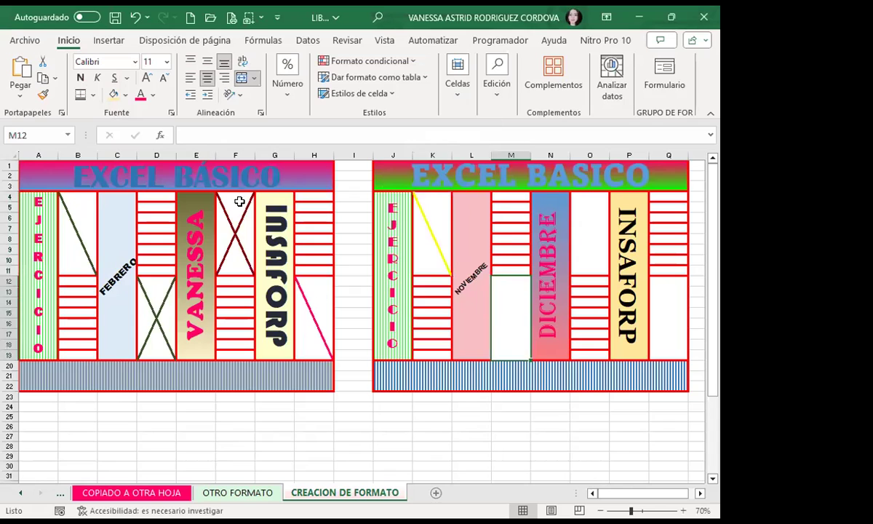
{"action": "left_click", "coordinate": [261, 112]}
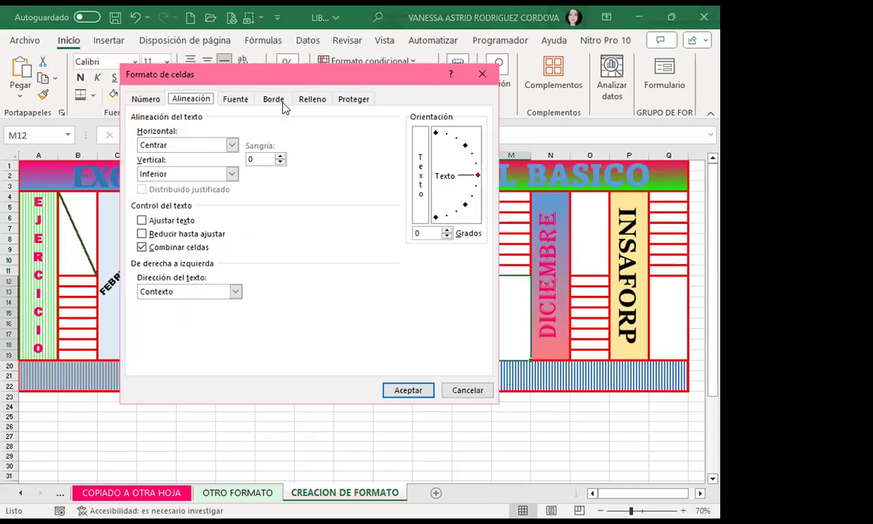
{"action": "left_click", "coordinate": [273, 99]}
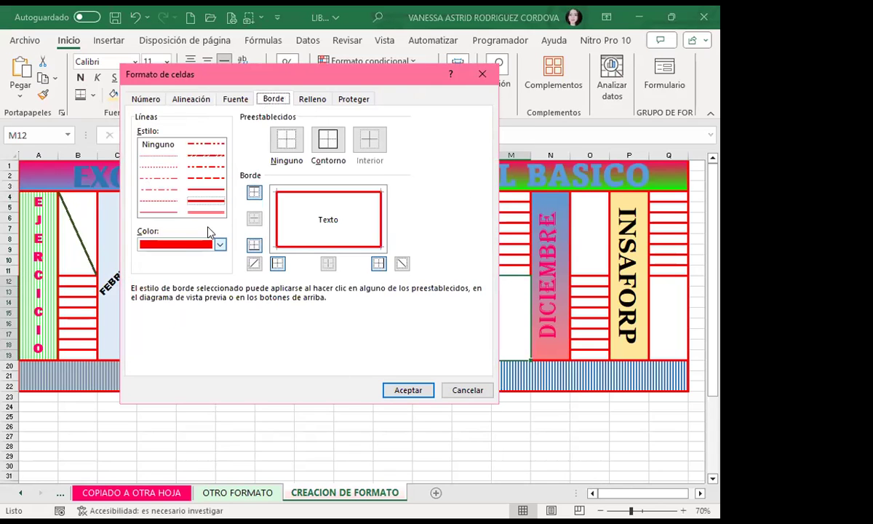
{"action": "left_click", "coordinate": [219, 245]}
{"action": "left_click", "coordinate": [218, 246]}
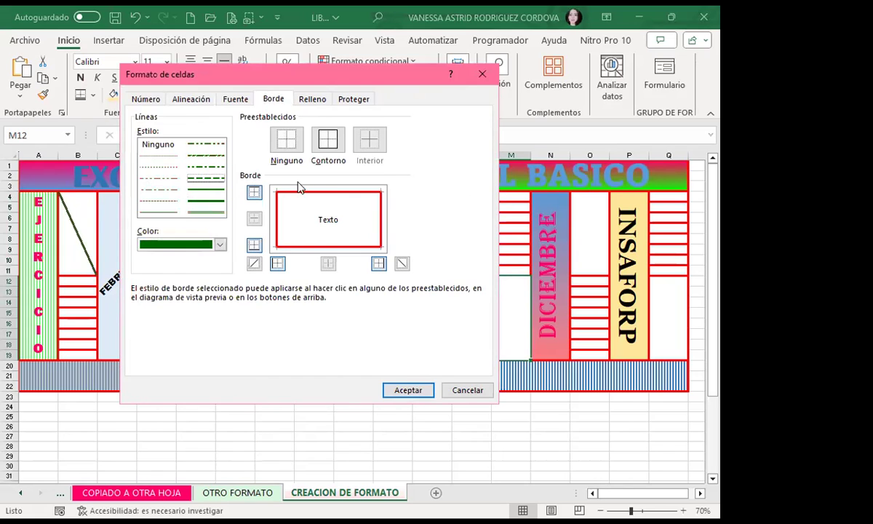
{"action": "left_click", "coordinate": [312, 227]}
{"action": "left_click", "coordinate": [327, 232]}
{"action": "left_click", "coordinate": [327, 219]}
{"action": "left_click", "coordinate": [323, 224]}
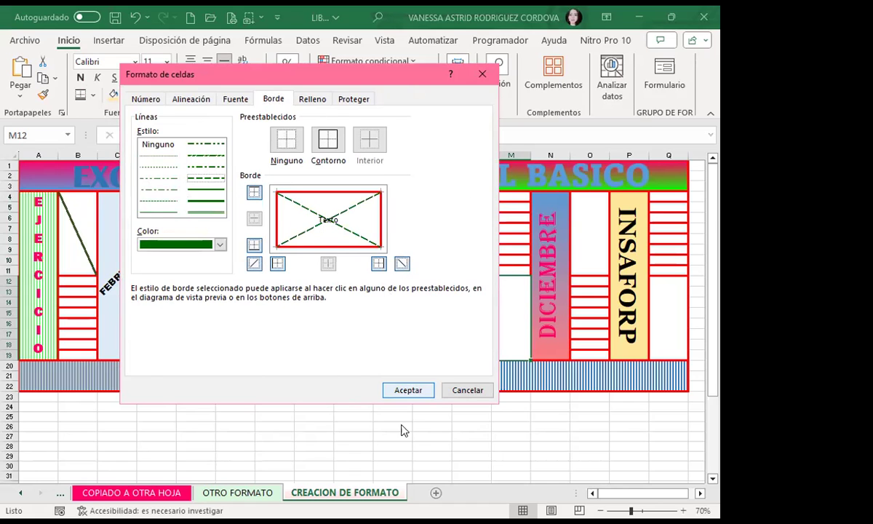
{"action": "left_click", "coordinate": [409, 390]}
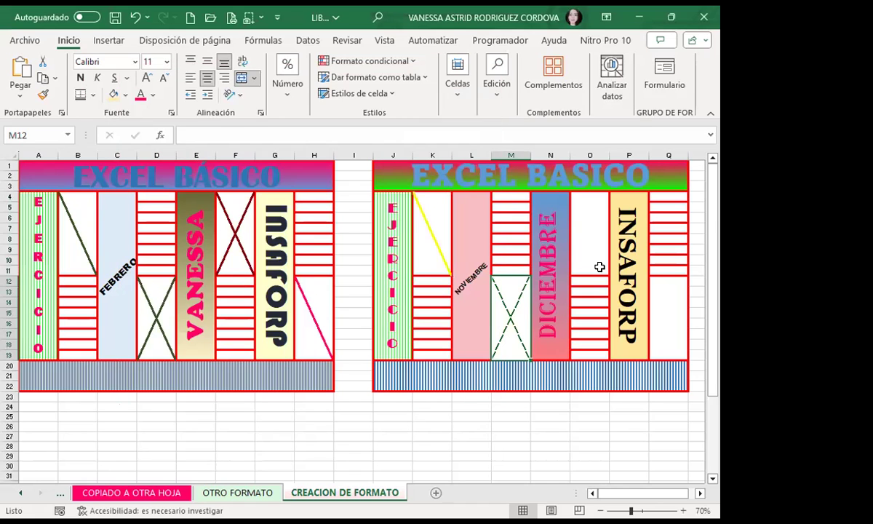
{"action": "left_click", "coordinate": [586, 233]}
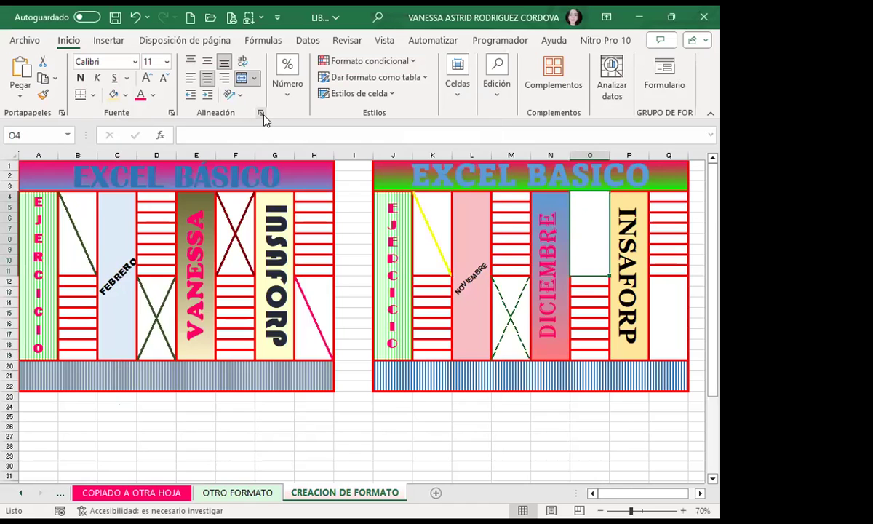
- Add pink diagonal borders in both directions to the merged O4 block
{"action": "left_click", "coordinate": [261, 113]}
{"action": "left_click", "coordinate": [273, 99]}
{"action": "left_click", "coordinate": [220, 246]}
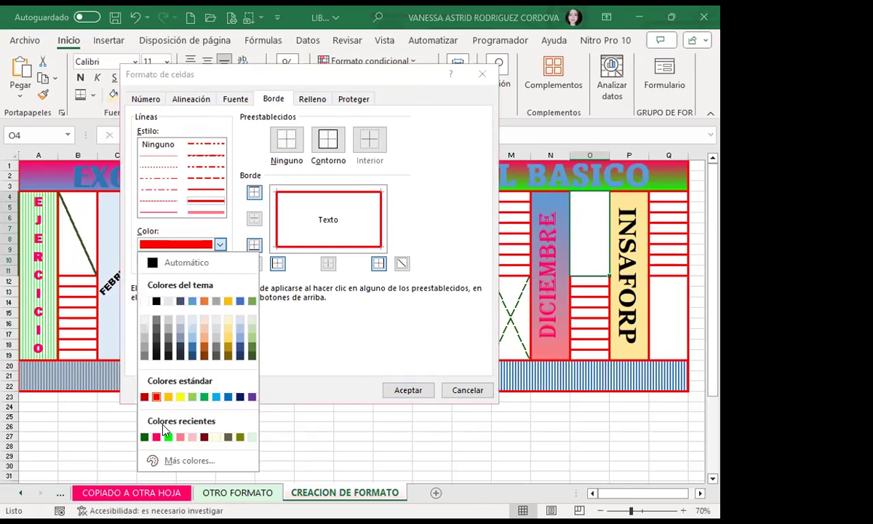
{"action": "left_click", "coordinate": [155, 437]}
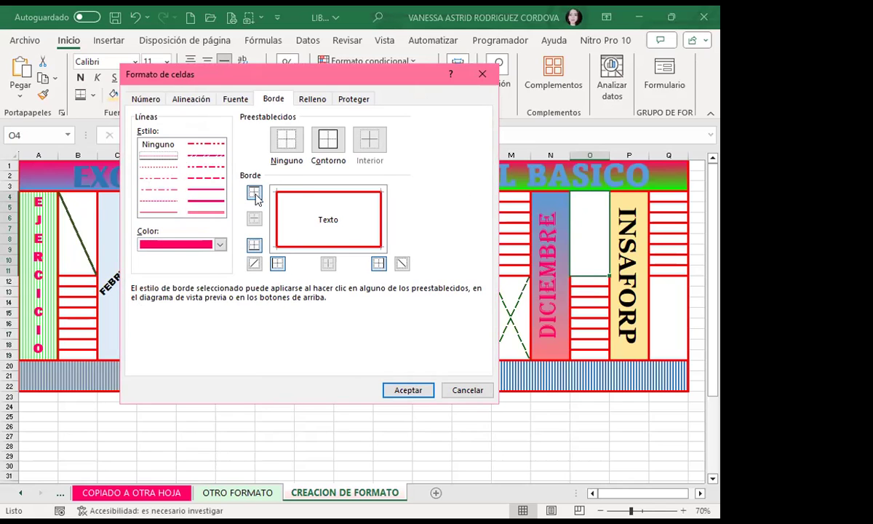
{"action": "left_click", "coordinate": [254, 264]}
{"action": "left_click", "coordinate": [375, 246]}
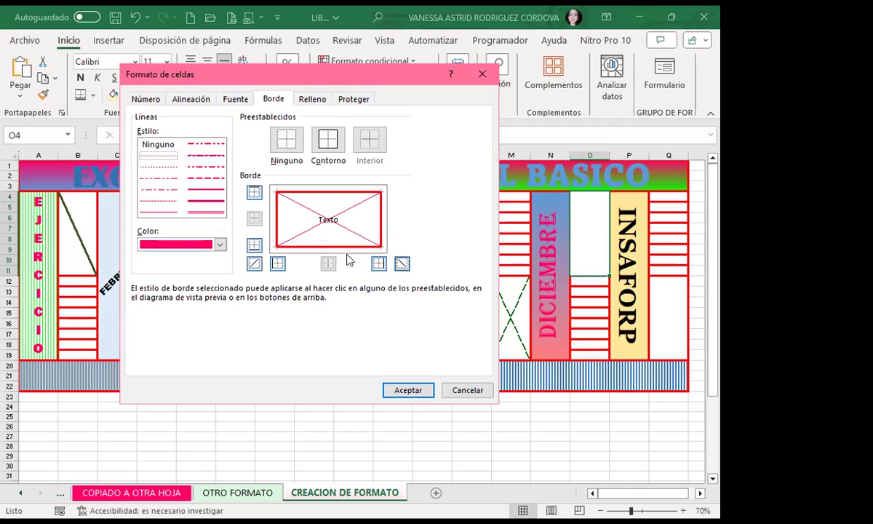
{"action": "left_click", "coordinate": [406, 391]}
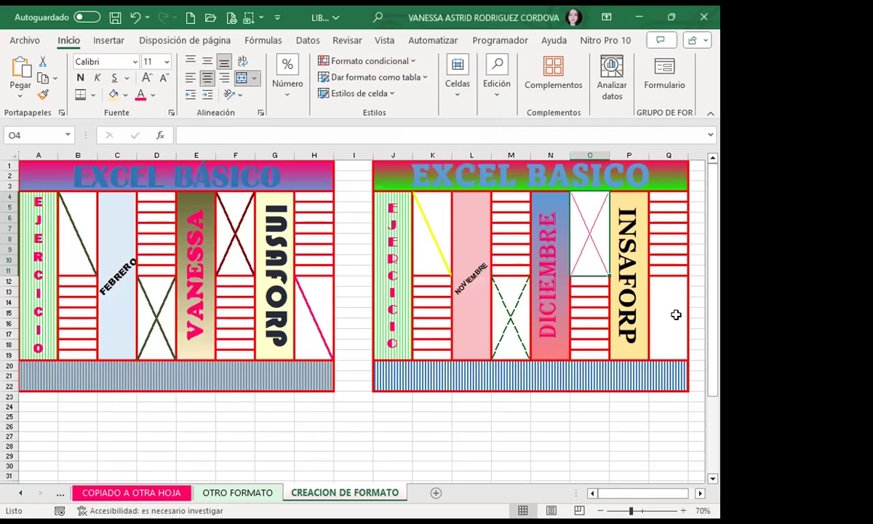
{"action": "left_click_drag", "start_coordinate": [668, 280], "coordinate": [668, 356]}
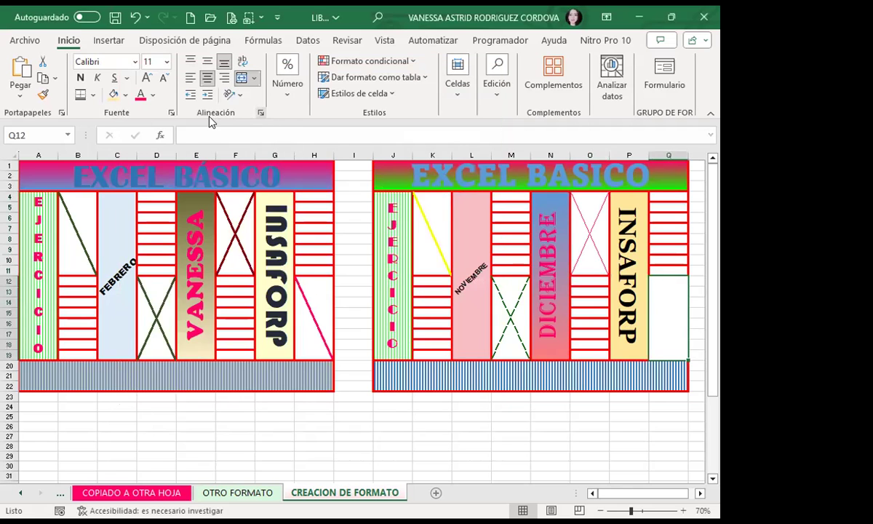
- Add a bright green dashed top-left-to-bottom-right diagonal border across Q12:Q19
{"action": "left_click", "coordinate": [261, 112]}
{"action": "left_click", "coordinate": [312, 99]}
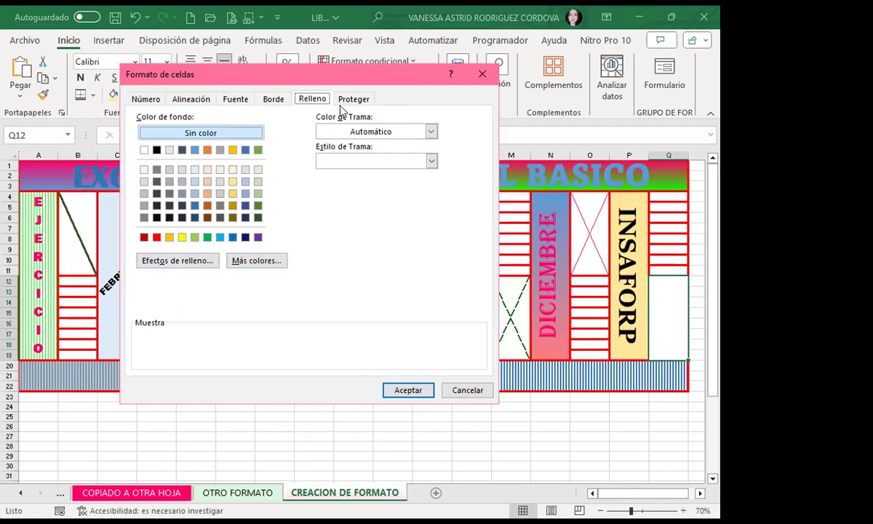
{"action": "left_click", "coordinate": [264, 99]}
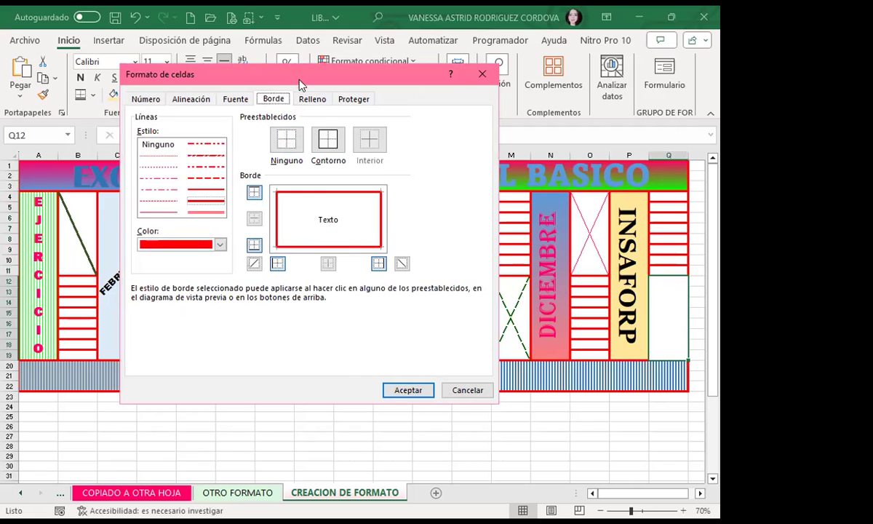
{"action": "left_click_drag", "start_coordinate": [304, 76], "coordinate": [367, 80]}
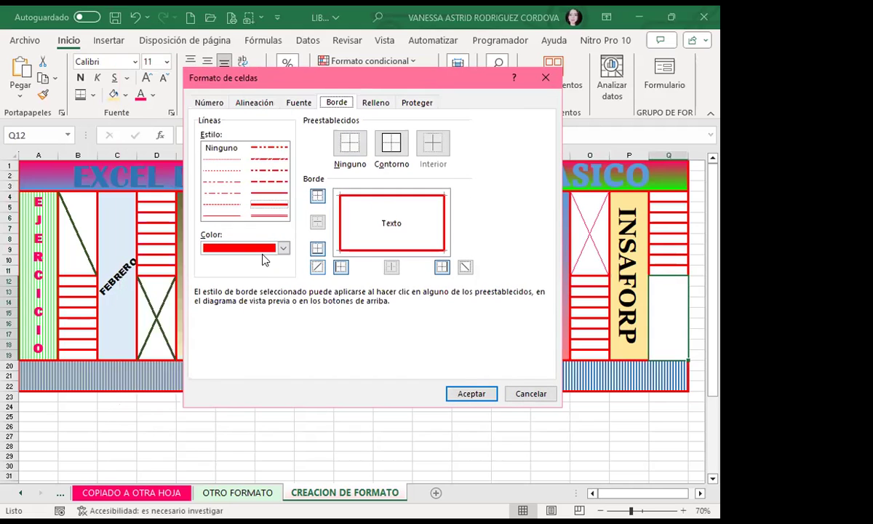
{"action": "left_click", "coordinate": [283, 250]}
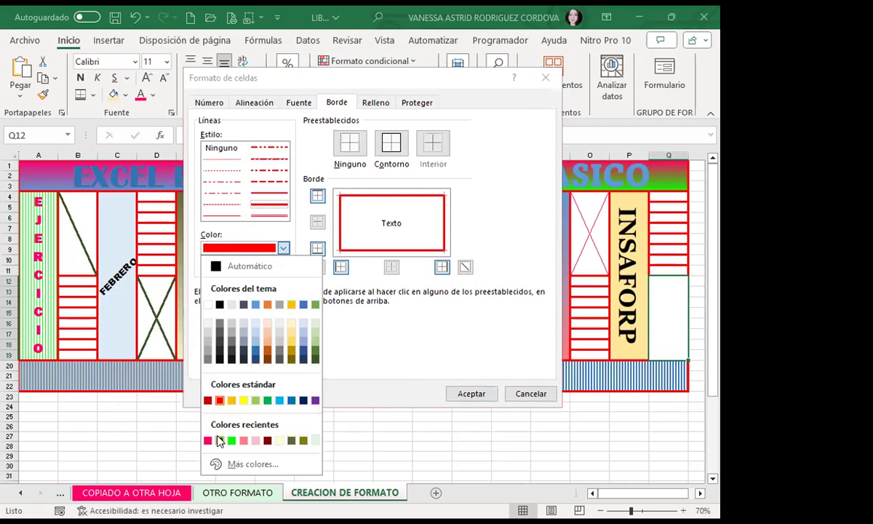
{"action": "left_click", "coordinate": [232, 440]}
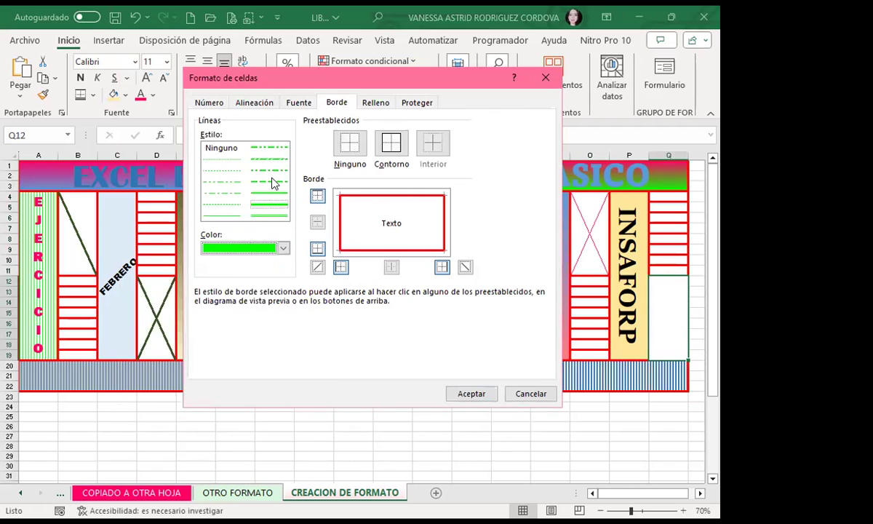
{"action": "left_click", "coordinate": [383, 220]}
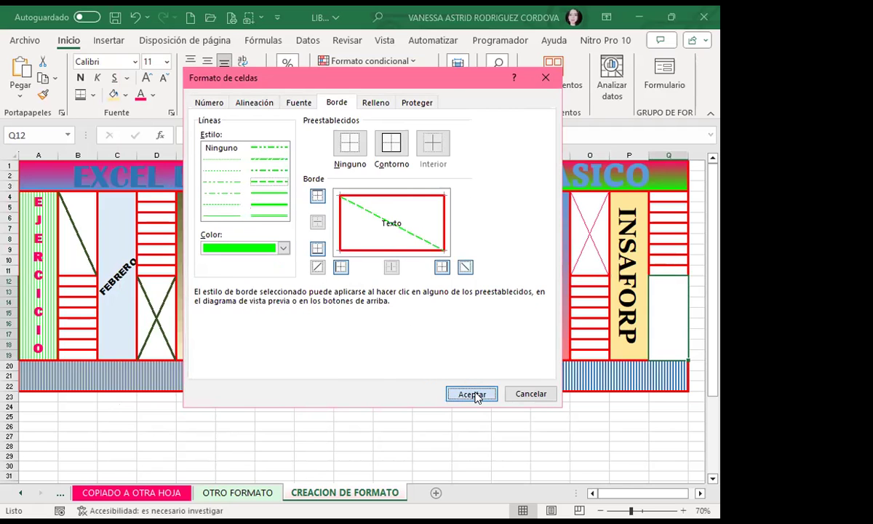
{"action": "left_click", "coordinate": [473, 393]}
{"action": "left_click", "coordinate": [474, 426]}
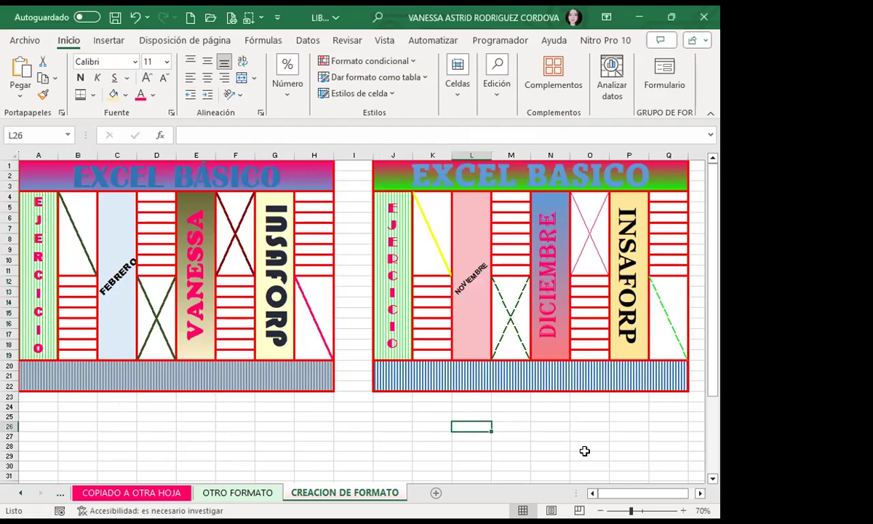
- Collapse the ribbon and scroll the sheet to frame the finished layout
{"action": "scroll", "coordinate": [654, 466], "scroll_direction": "right", "scroll_amount": 5}
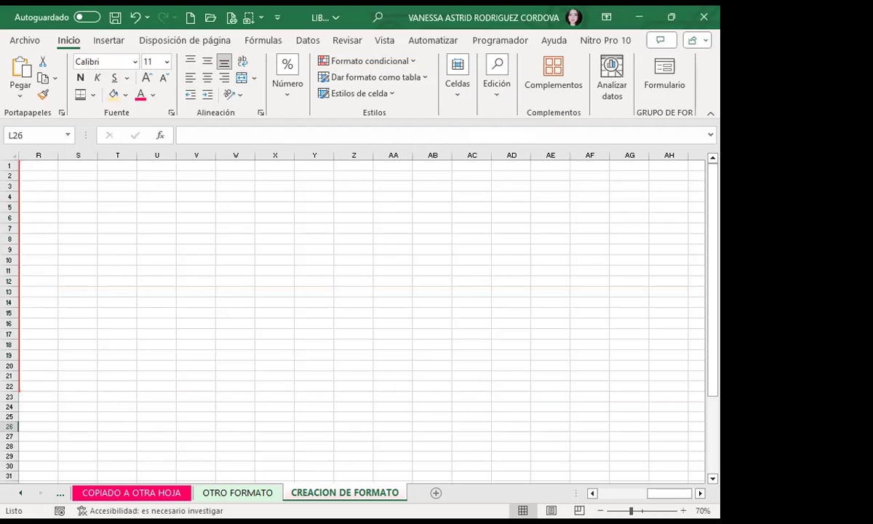
{"action": "left_click_drag", "start_coordinate": [649, 492], "coordinate": [617, 493]}
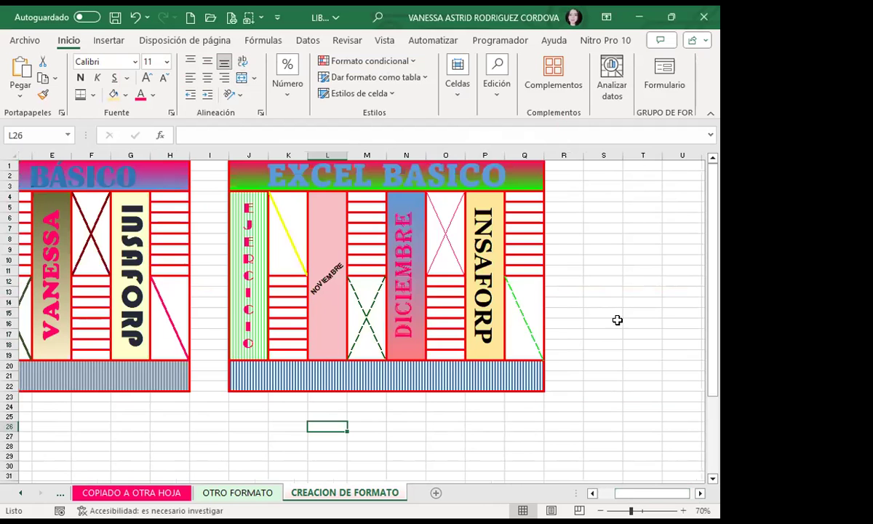
{"action": "scroll", "coordinate": [617, 320], "scroll_direction": "up", "scroll_amount": 2}
{"action": "left_click", "coordinate": [699, 493]}
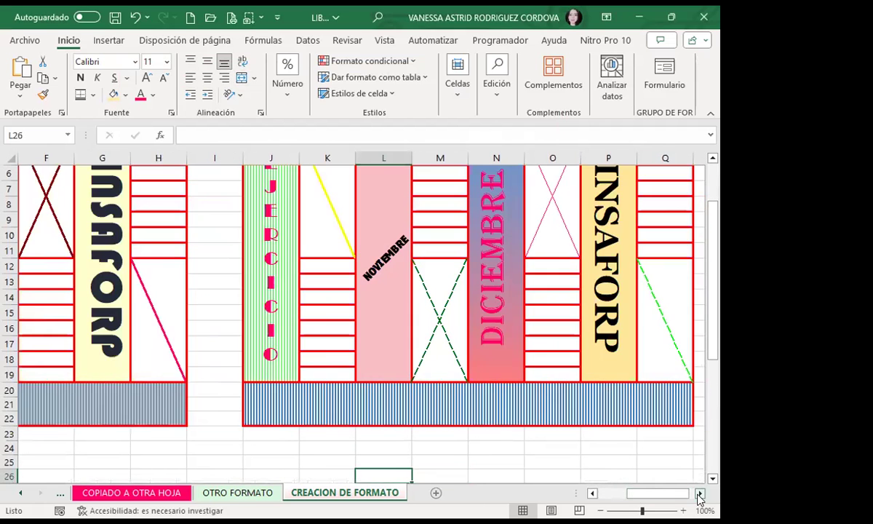
{"action": "left_click", "coordinate": [699, 493]}
{"action": "left_click", "coordinate": [698, 493]}
{"action": "scroll", "coordinate": [604, 334], "scroll_direction": "down", "scroll_amount": 1}
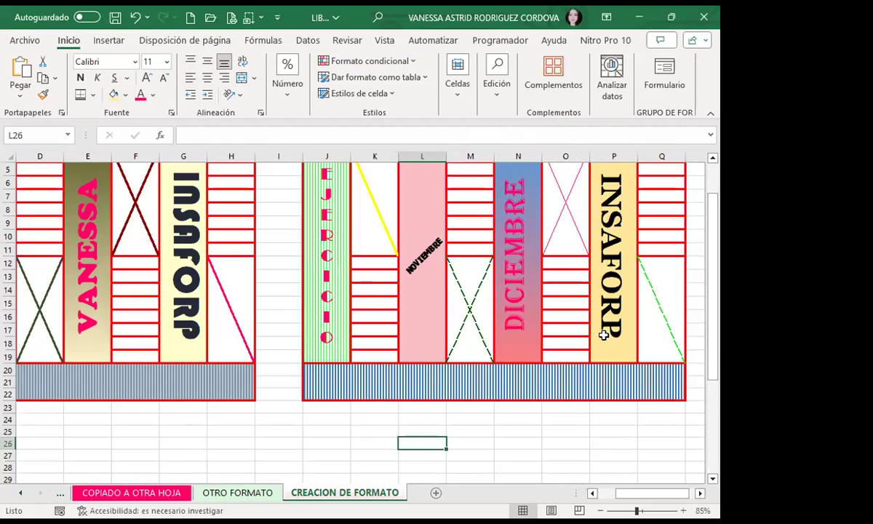
{"action": "left_click", "coordinate": [699, 494]}
{"action": "left_click", "coordinate": [699, 493]}
{"action": "left_click", "coordinate": [699, 493]}
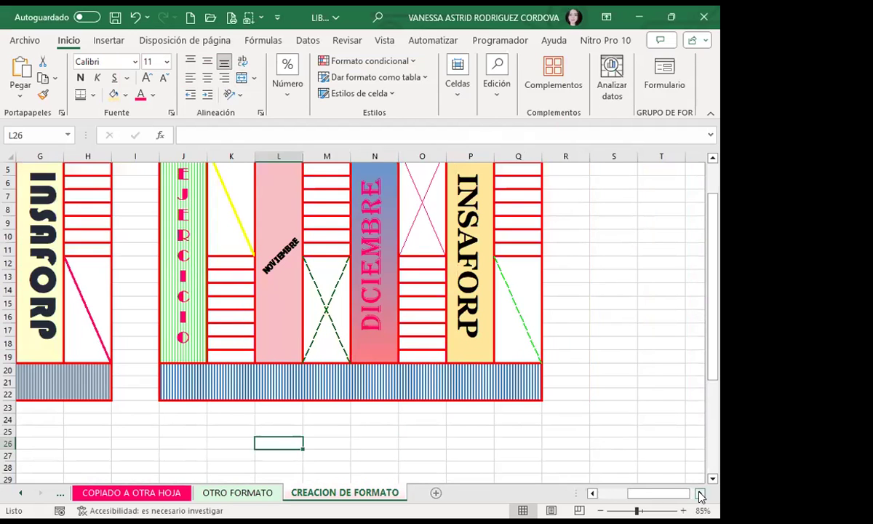
{"action": "left_click", "coordinate": [698, 494]}
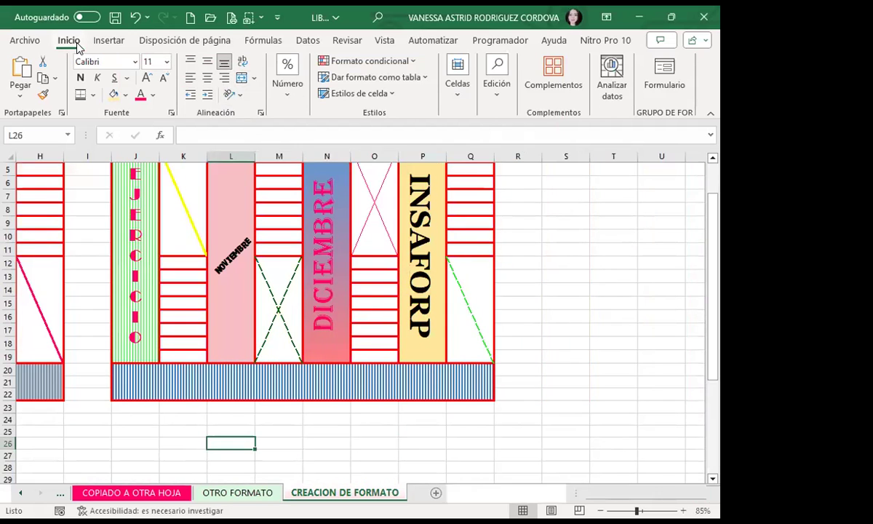
{"action": "double_click", "coordinate": [69, 40]}
{"action": "scroll", "coordinate": [502, 273], "scroll_direction": "up", "scroll_amount": 2}
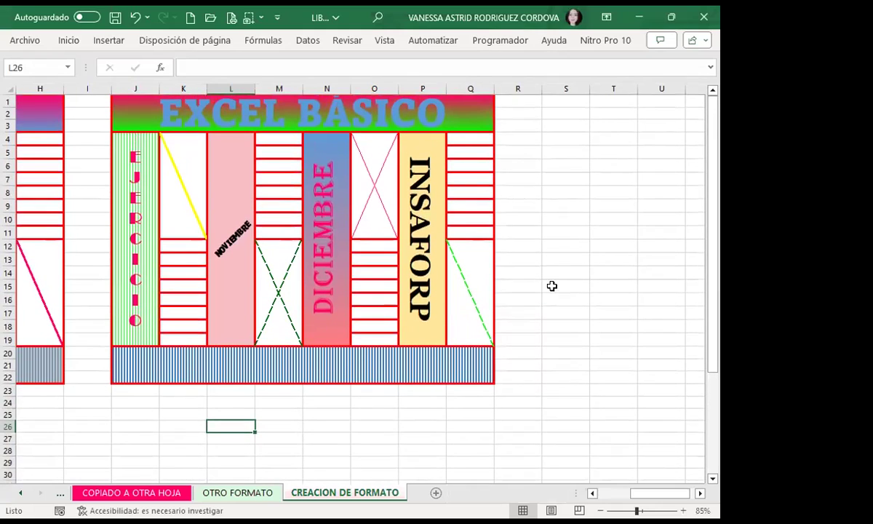
{"action": "left_click", "coordinate": [699, 494]}
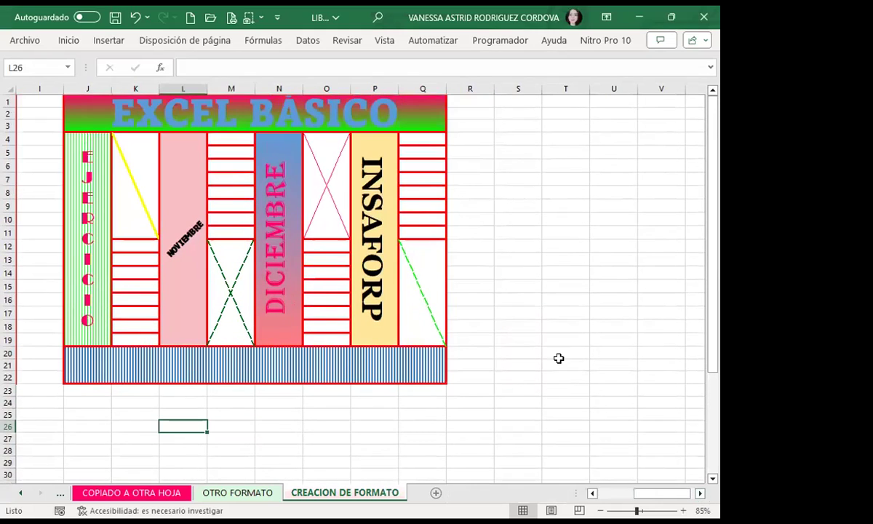
{"action": "left_click", "coordinate": [570, 315]}
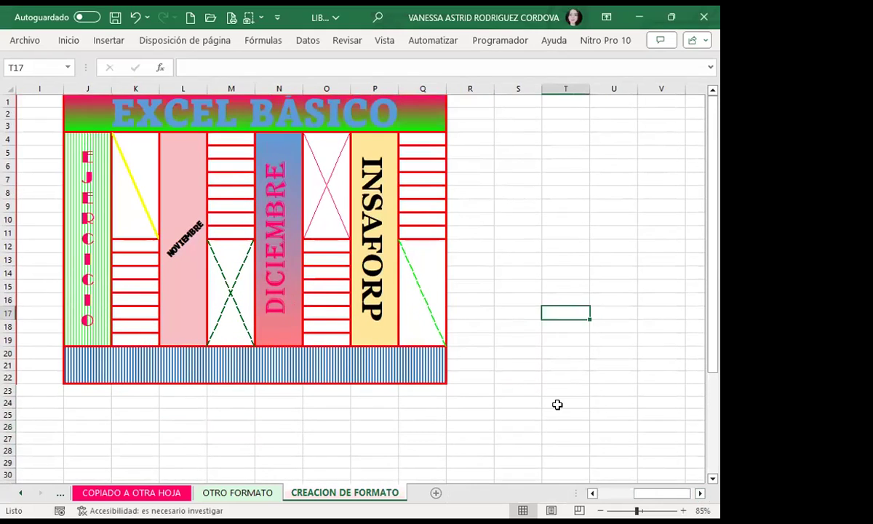
- Turn off Líneas de cuadrícula under Vista > Mostrar
{"action": "left_click", "coordinate": [379, 44]}
{"action": "left_click", "coordinate": [269, 87]}
{"action": "left_click", "coordinate": [310, 145]}
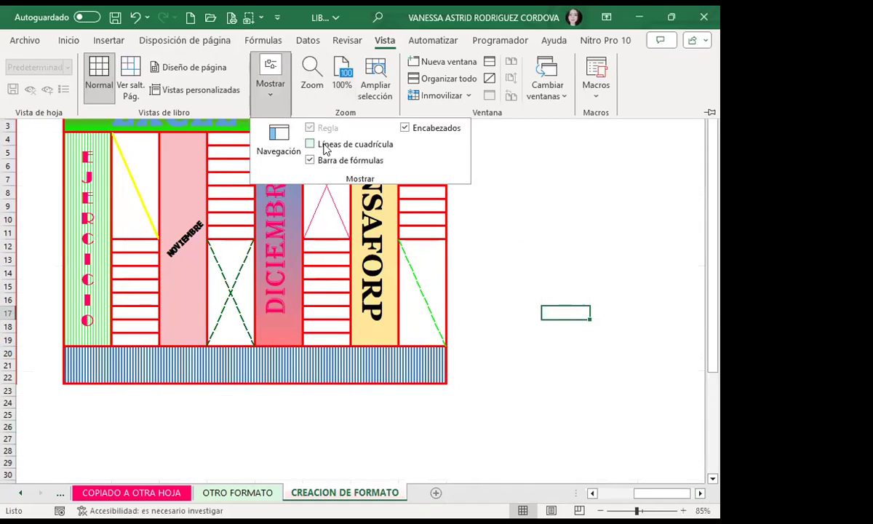
{"action": "left_click", "coordinate": [531, 230]}
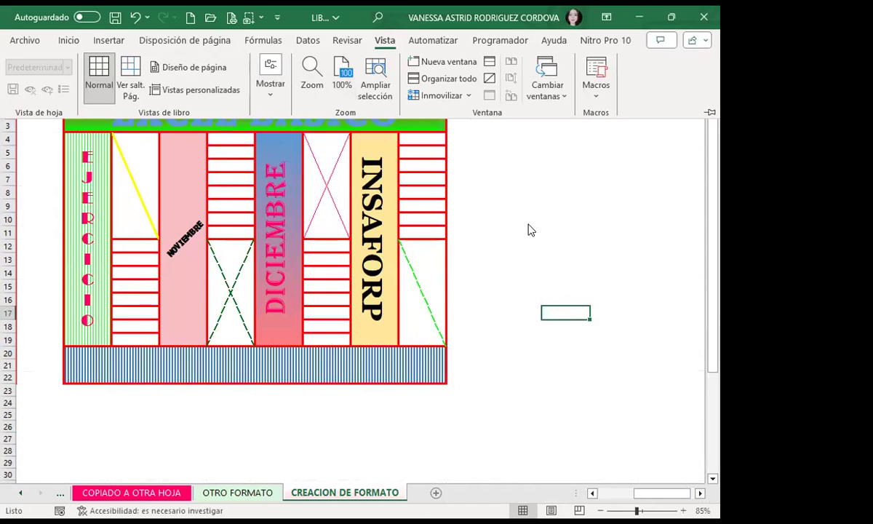
{"action": "left_click", "coordinate": [542, 184]}
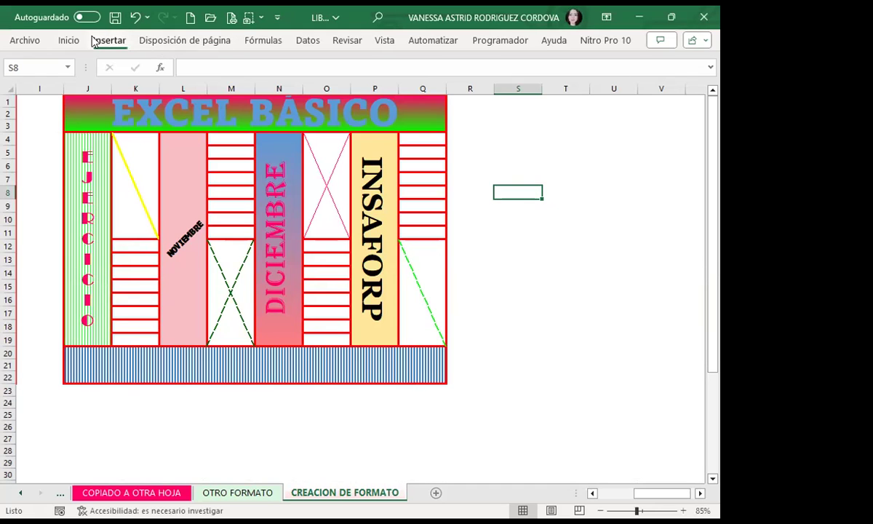
- Try custom RGB fill colour values in the Format Cells dialog's fill settings
{"action": "left_click", "coordinate": [68, 40]}
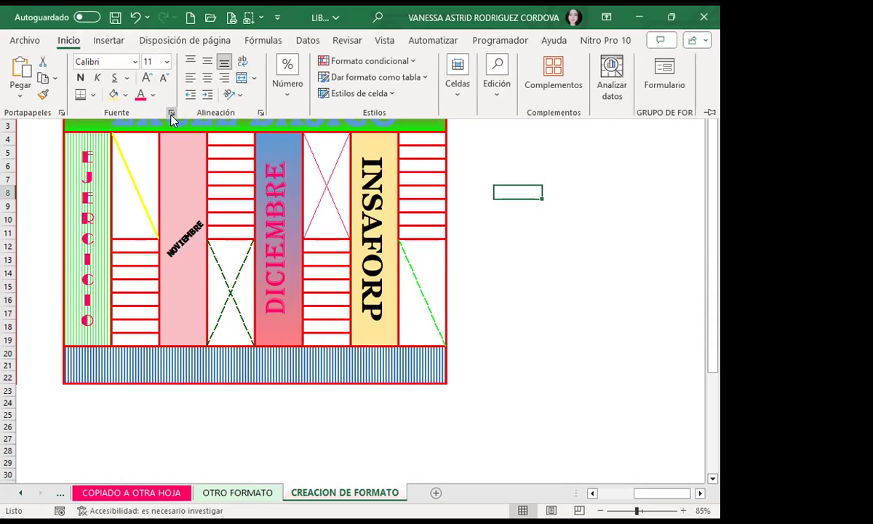
{"action": "key", "text": "ctrl+1"}
{"action": "left_click", "coordinate": [336, 102]}
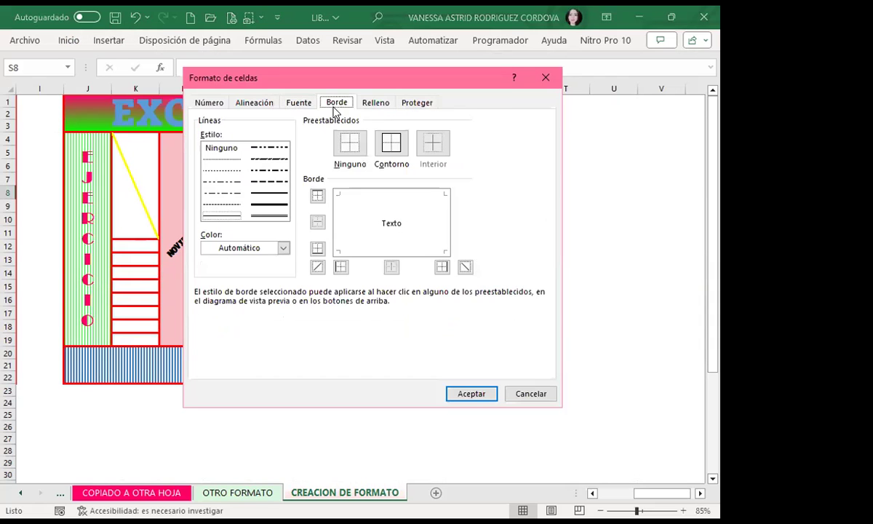
{"action": "left_click", "coordinate": [373, 102]}
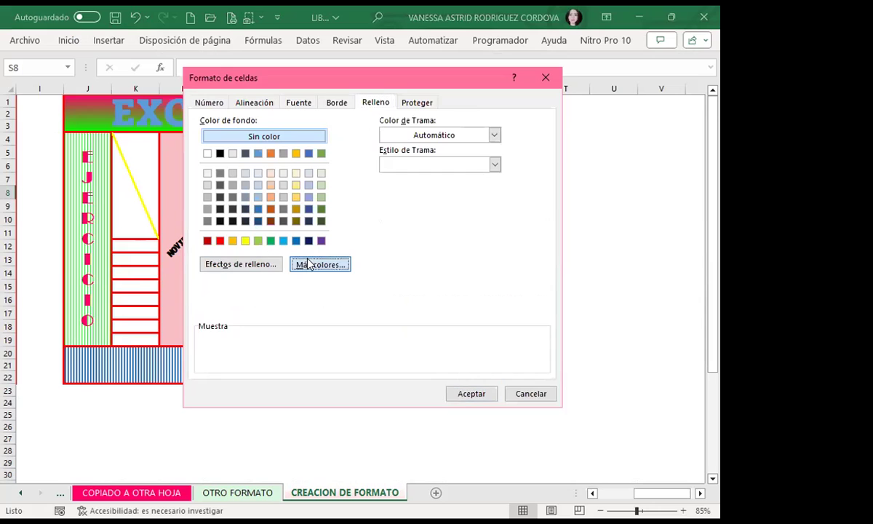
{"action": "left_click", "coordinate": [291, 265]}
{"action": "left_click", "coordinate": [325, 146]}
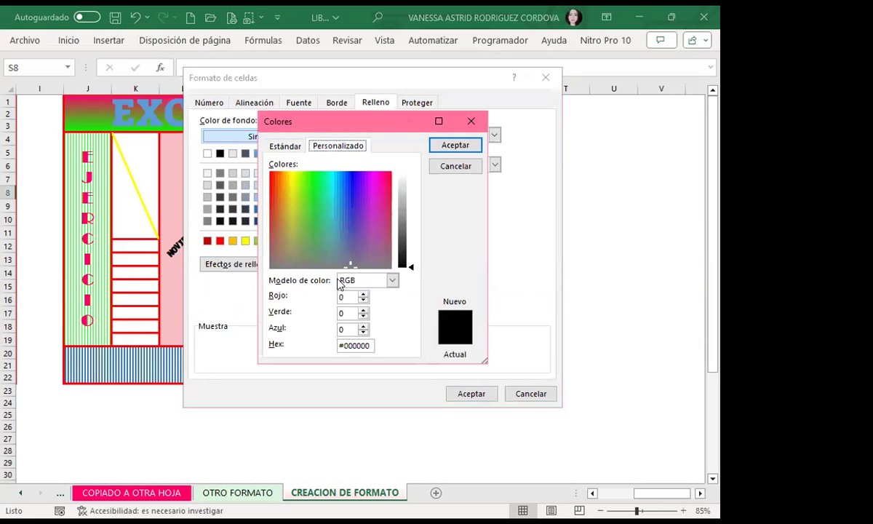
{"action": "left_click", "coordinate": [363, 293]}
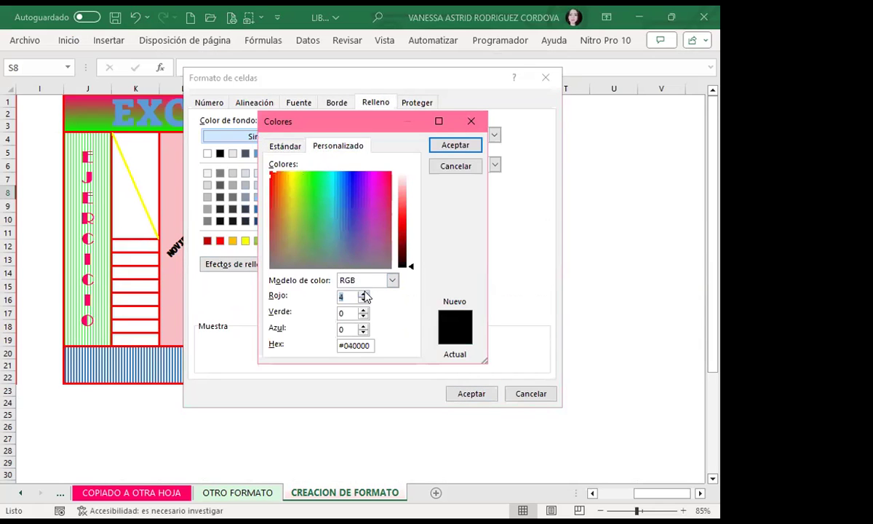
{"action": "left_click", "coordinate": [364, 294]}
{"action": "left_click", "coordinate": [363, 309]}
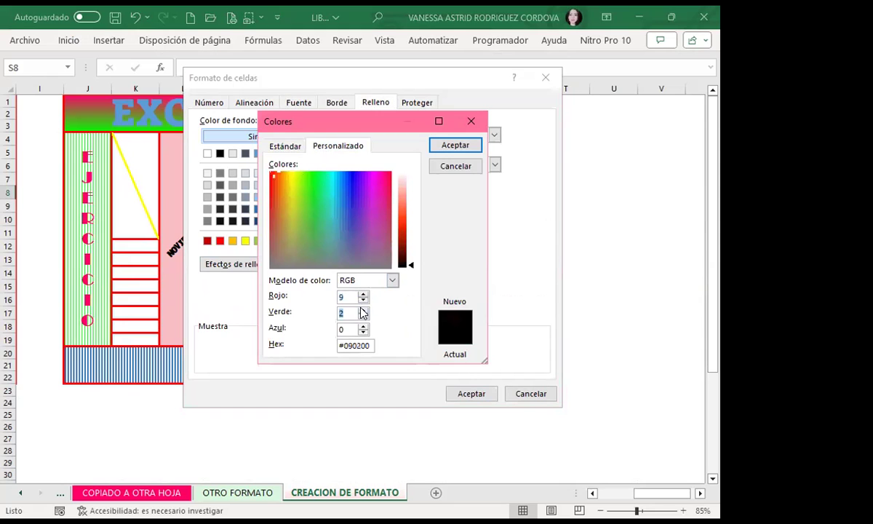
{"action": "left_click", "coordinate": [363, 309]}
{"action": "left_click", "coordinate": [364, 326]}
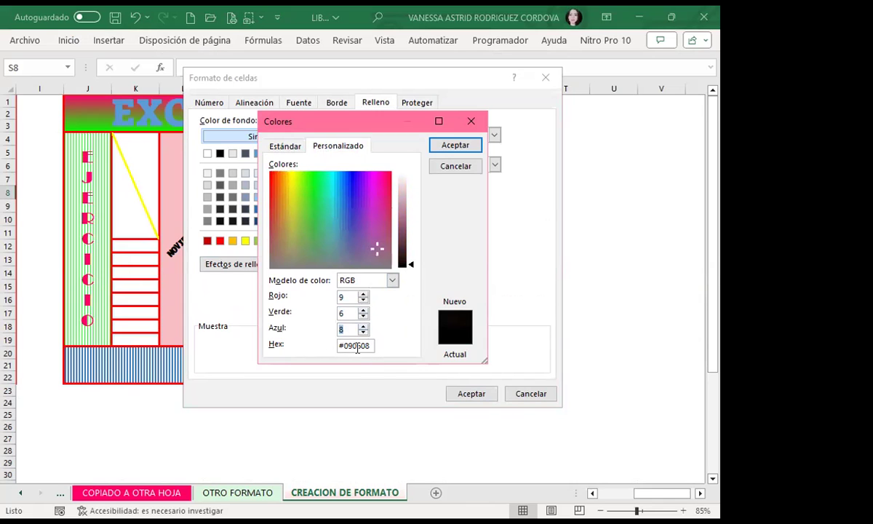
{"action": "mouse_move", "coordinate": [412, 266]}
{"action": "left_mouse_down"}
{"action": "mouse_move", "coordinate": [413, 175]}
{"action": "mouse_move", "coordinate": [411, 253]}
{"action": "left_mouse_up"}
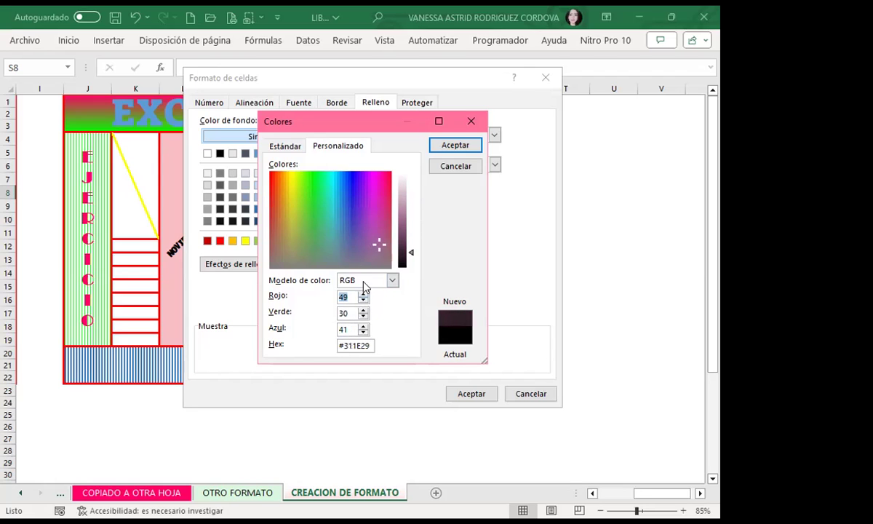
- Try dark maroon and dark green shades, setting red to 1 and lightening to pale green
{"action": "left_click", "coordinate": [382, 185]}
{"action": "left_click", "coordinate": [282, 191]}
{"action": "left_click", "coordinate": [313, 186]}
{"action": "double_click", "coordinate": [353, 296]}
{"action": "type", "text": "1"}
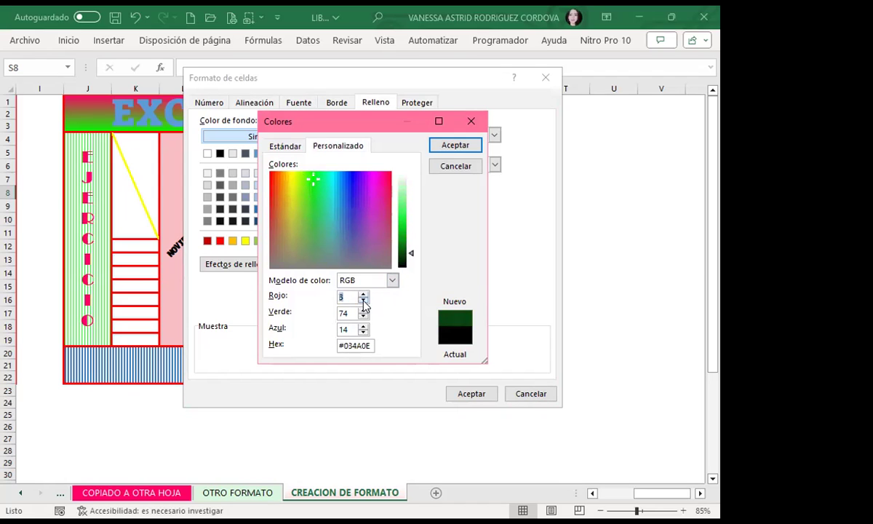
{"action": "left_click", "coordinate": [364, 316]}
{"action": "left_click", "coordinate": [364, 315]}
{"action": "left_click", "coordinate": [363, 316]}
{"action": "left_click", "coordinate": [363, 316]}
{"action": "left_click", "coordinate": [364, 326]}
{"action": "left_click", "coordinate": [363, 325]}
{"action": "left_click", "coordinate": [363, 325]}
{"action": "left_click_drag", "start_coordinate": [411, 255], "coordinate": [412, 195]}
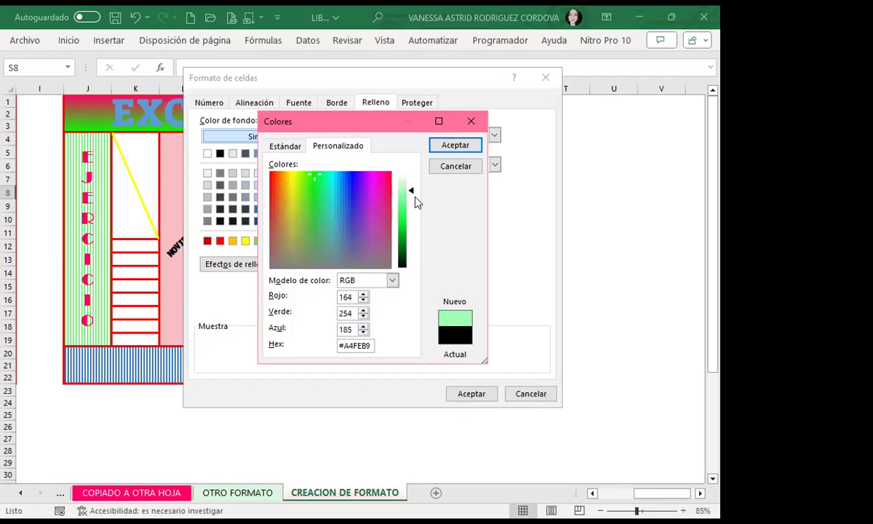
- Cancel the colour and Format Cells dialogs unapplied and select the merged DICIEMBRE cell
{"action": "left_click", "coordinate": [471, 121]}
{"action": "left_click", "coordinate": [529, 393]}
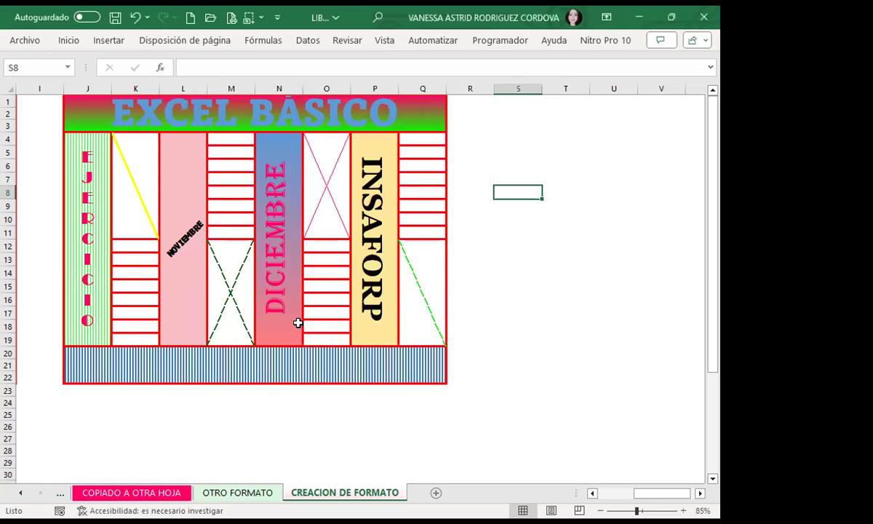
{"action": "left_click", "coordinate": [295, 323]}
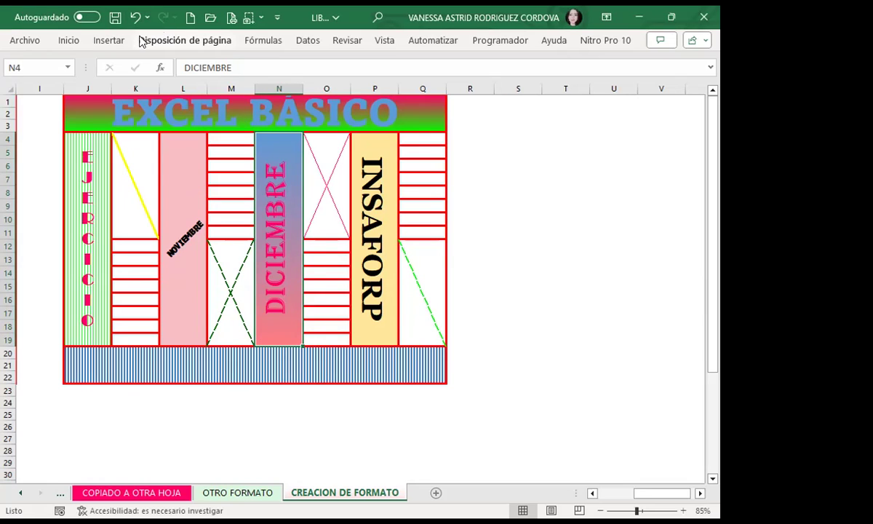
- Start a sheet background from Page Layout > Background using Bing Image Search
{"action": "left_click", "coordinate": [71, 45]}
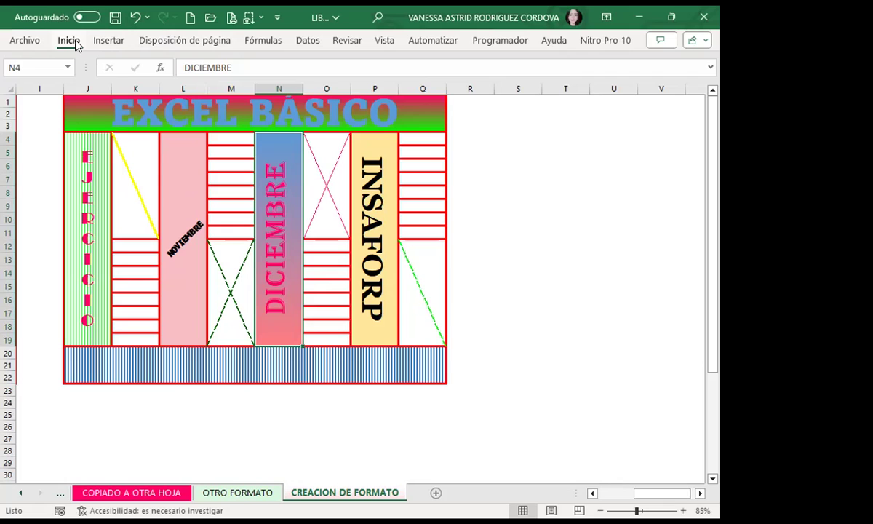
{"action": "left_click", "coordinate": [69, 41]}
{"action": "left_click", "coordinate": [109, 40]}
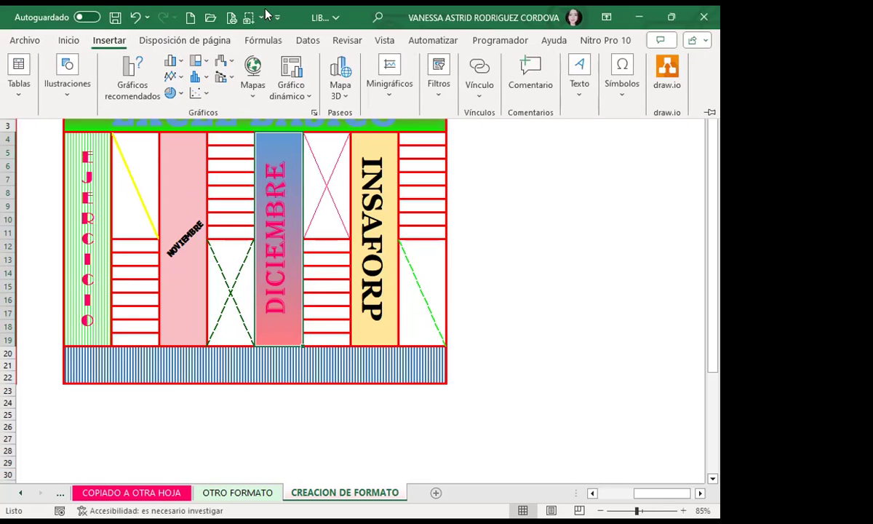
{"action": "left_click", "coordinate": [193, 40]}
{"action": "left_click", "coordinate": [313, 73]}
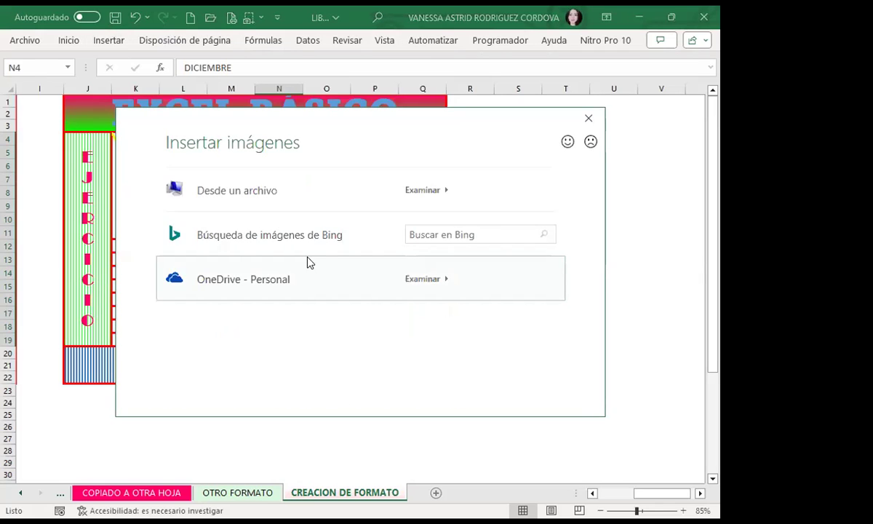
{"action": "left_click", "coordinate": [256, 245]}
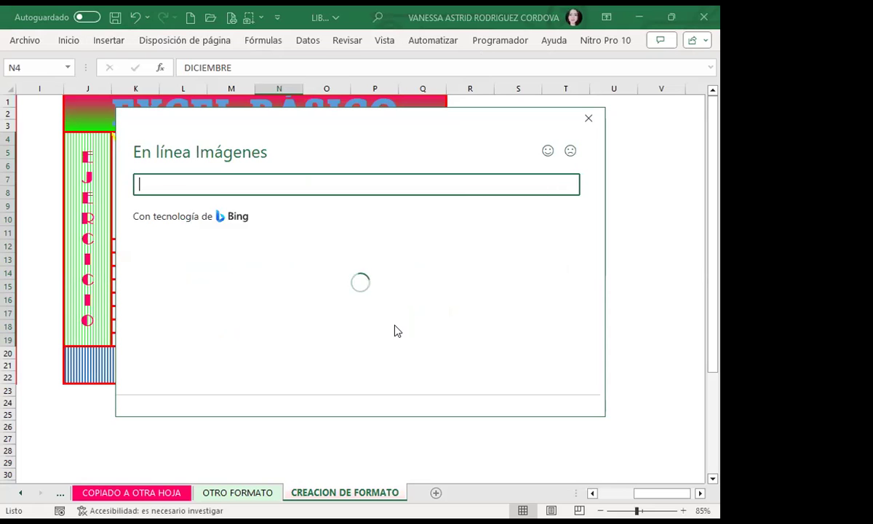
- Insert the third fireworks photo from the Celebración category as the sheet background
{"action": "scroll", "coordinate": [320, 344], "scroll_direction": "down", "scroll_amount": 2}
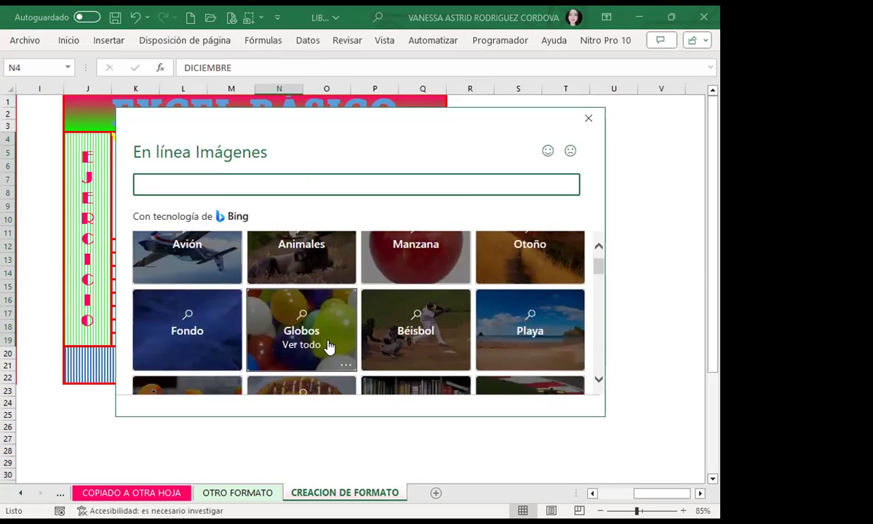
{"action": "scroll", "coordinate": [329, 349], "scroll_direction": "down", "scroll_amount": 2}
{"action": "scroll", "coordinate": [342, 350], "scroll_direction": "down", "scroll_amount": 1}
{"action": "scroll", "coordinate": [342, 351], "scroll_direction": "down", "scroll_amount": 2}
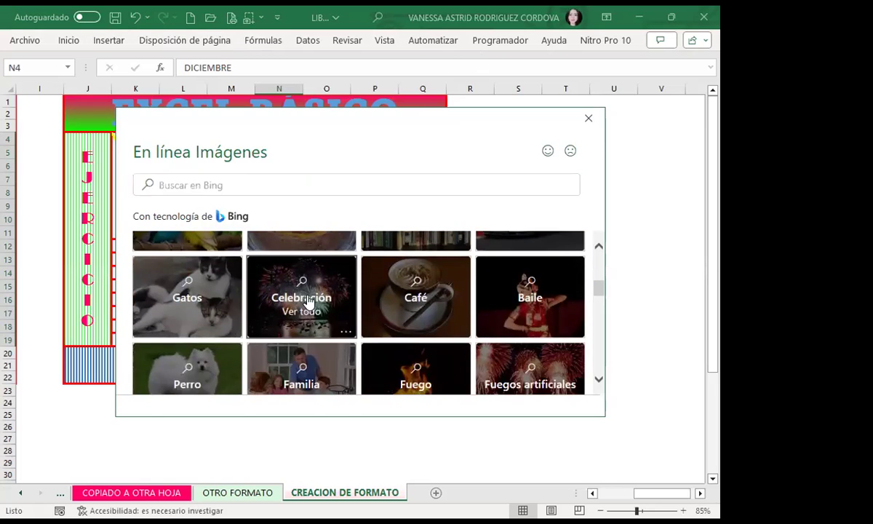
{"action": "left_click", "coordinate": [309, 302]}
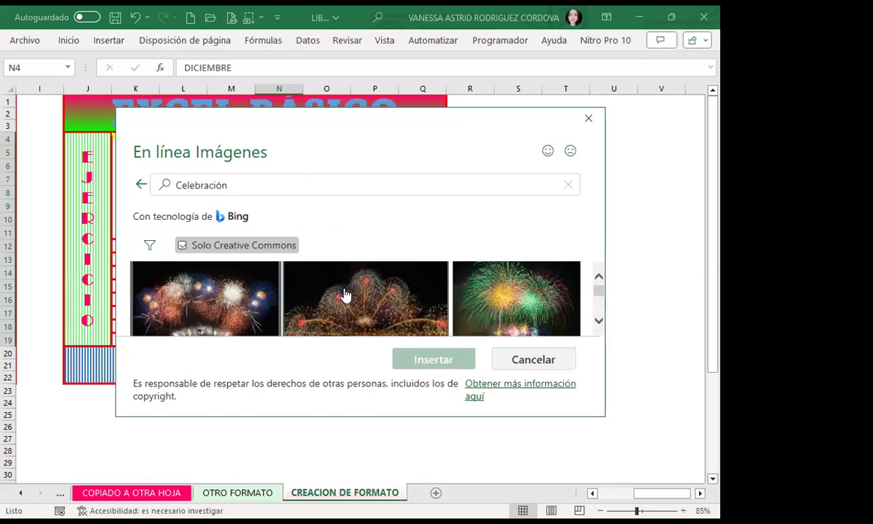
{"action": "left_click", "coordinate": [516, 294]}
{"action": "left_click", "coordinate": [434, 360]}
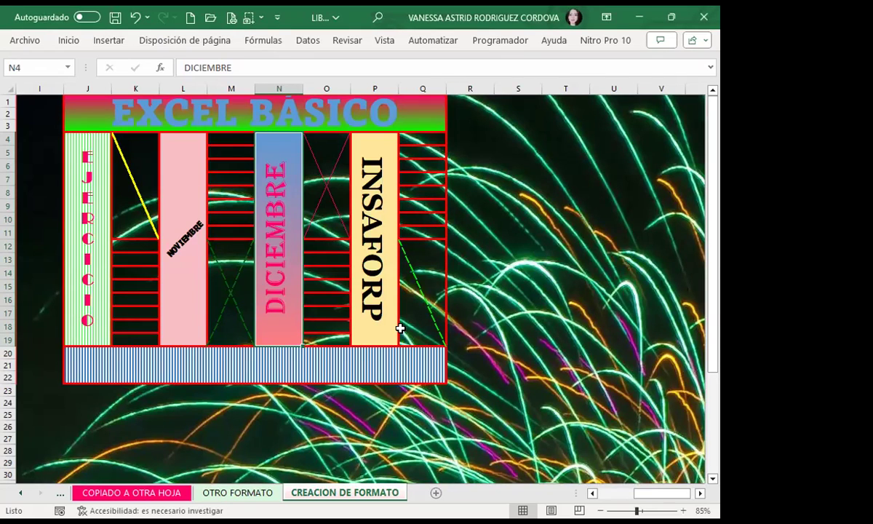
{"action": "left_click", "coordinate": [510, 313]}
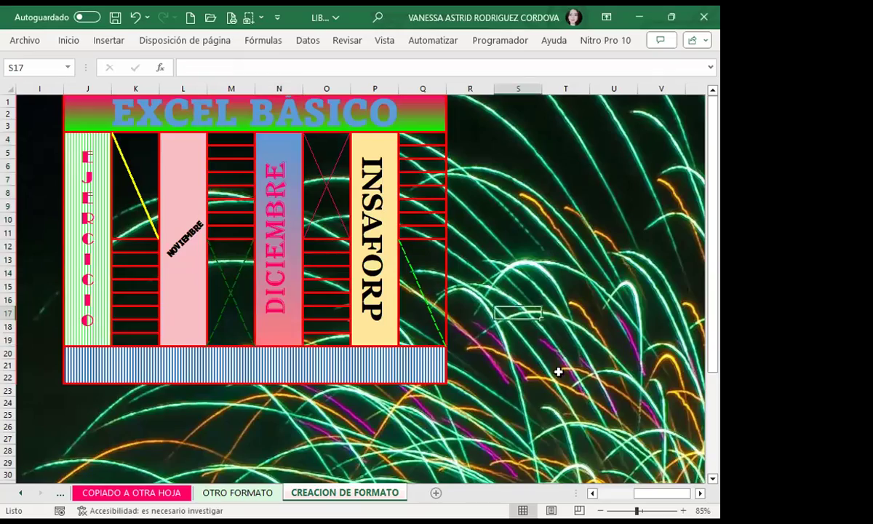
{"action": "scroll", "coordinate": [561, 375], "scroll_direction": "down", "scroll_amount": 4}
{"action": "scroll", "coordinate": [565, 382], "scroll_direction": "down", "scroll_amount": 9}
{"action": "scroll", "coordinate": [568, 384], "scroll_direction": "up", "scroll_amount": 4}
{"action": "scroll", "coordinate": [569, 384], "scroll_direction": "up", "scroll_amount": 5}
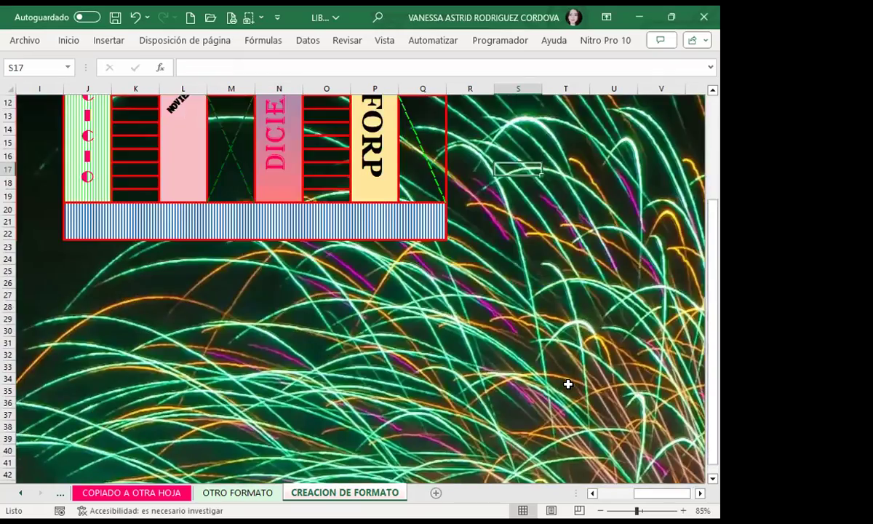
{"action": "scroll", "coordinate": [568, 384], "scroll_direction": "up", "scroll_amount": 4}
{"action": "left_click", "coordinate": [557, 259]}
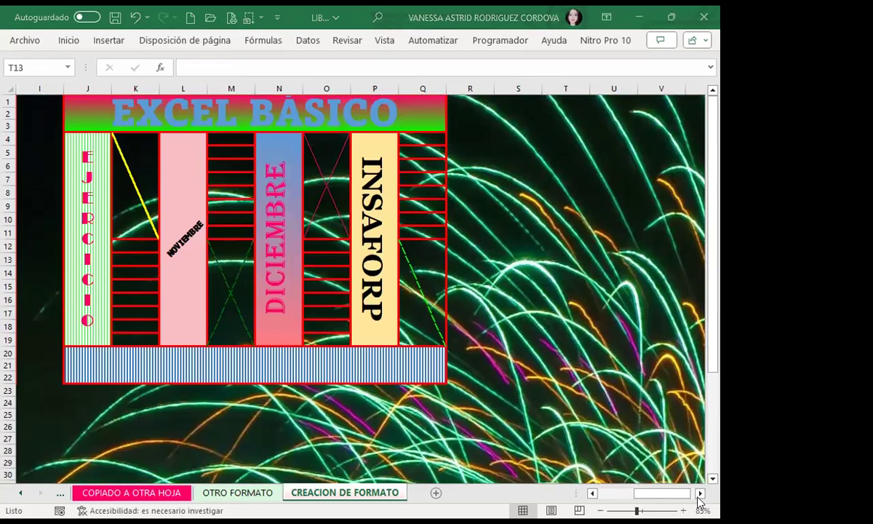
{"action": "left_click_drag", "start_coordinate": [652, 495], "coordinate": [594, 492]}
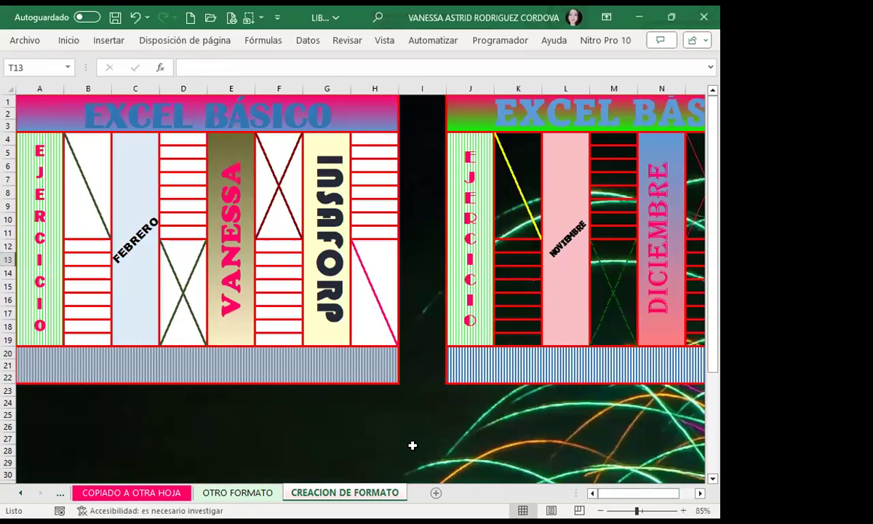
{"action": "left_click", "coordinate": [81, 243]}
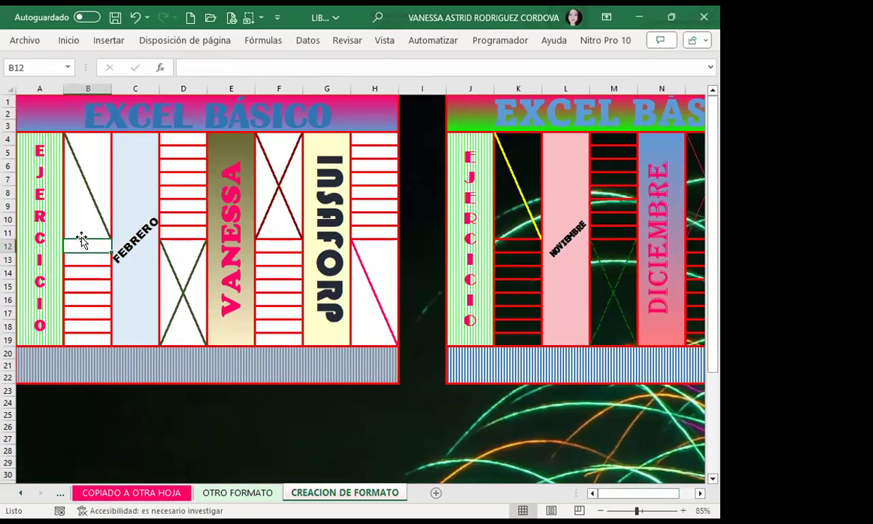
{"action": "type", "text": "2123132"}
{"action": "key", "text": "Return"}
{"action": "left_click", "coordinate": [82, 241]}
{"action": "key", "text": "Delete"}
{"action": "left_click", "coordinate": [508, 245]}
{"action": "type", "text": "12332"}
{"action": "key", "text": "Return"}
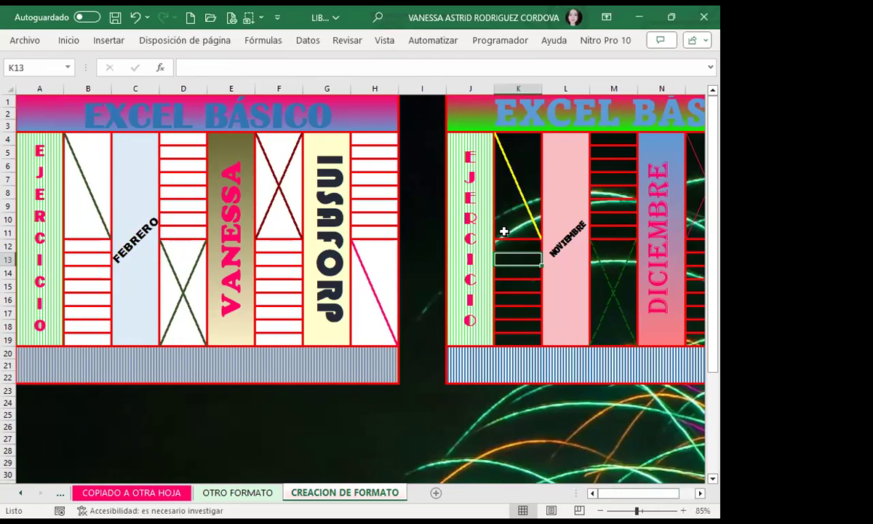
{"action": "left_click", "coordinate": [505, 245]}
{"action": "key", "text": "ctrl+z"}
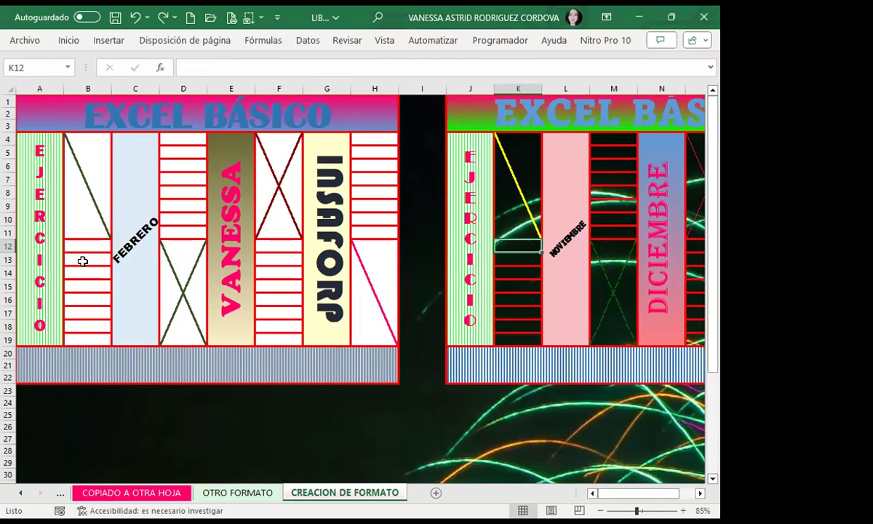
{"action": "left_click", "coordinate": [418, 270]}
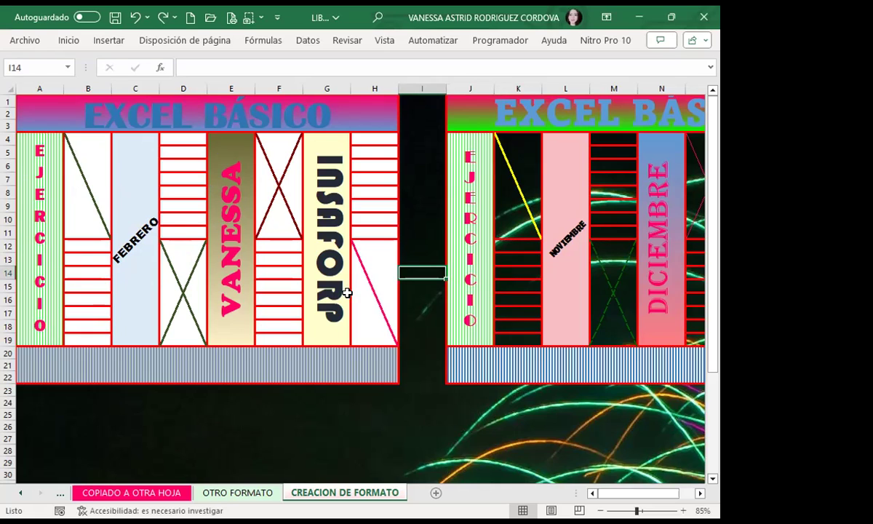
{"action": "left_click_drag", "start_coordinate": [517, 252], "coordinate": [525, 331]}
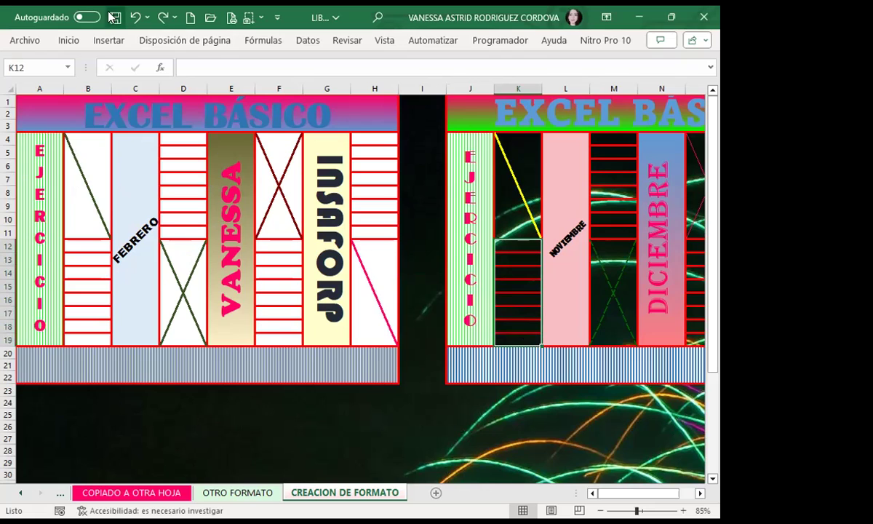
- Give cells K12:K18 a white fill, check cell K12, and scroll right to view the table
{"action": "left_click", "coordinate": [65, 40]}
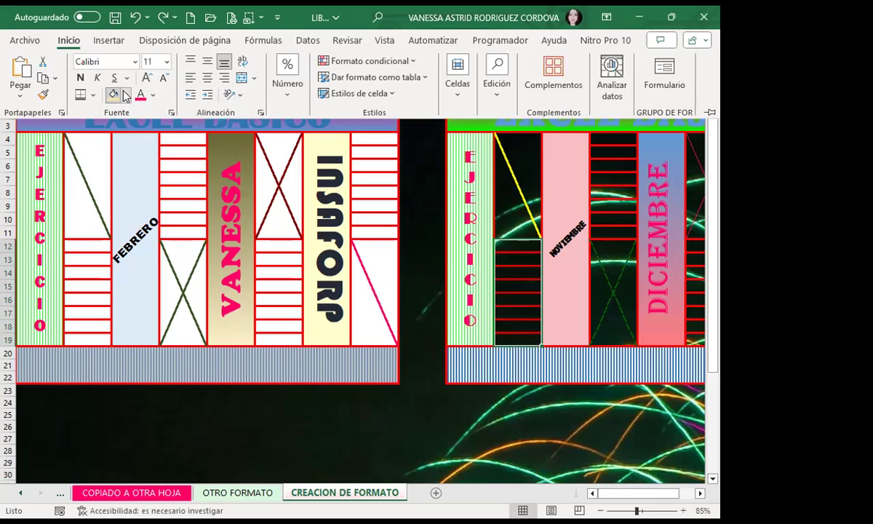
{"action": "left_click", "coordinate": [125, 95]}
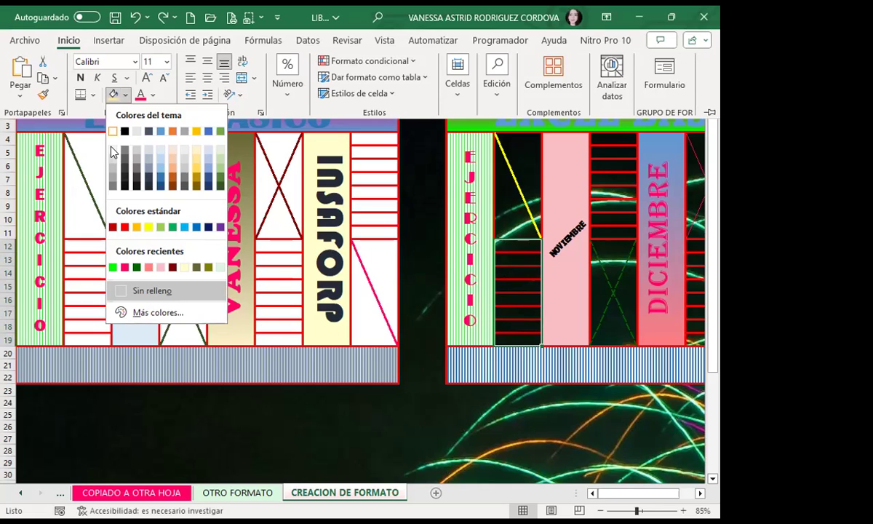
{"action": "left_click", "coordinate": [113, 151]}
{"action": "left_click", "coordinate": [520, 285]}
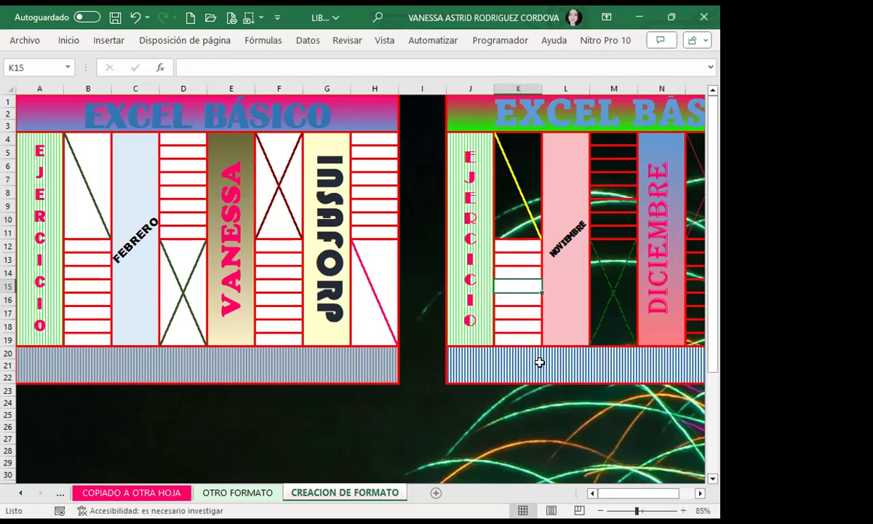
{"action": "left_click", "coordinate": [540, 271]}
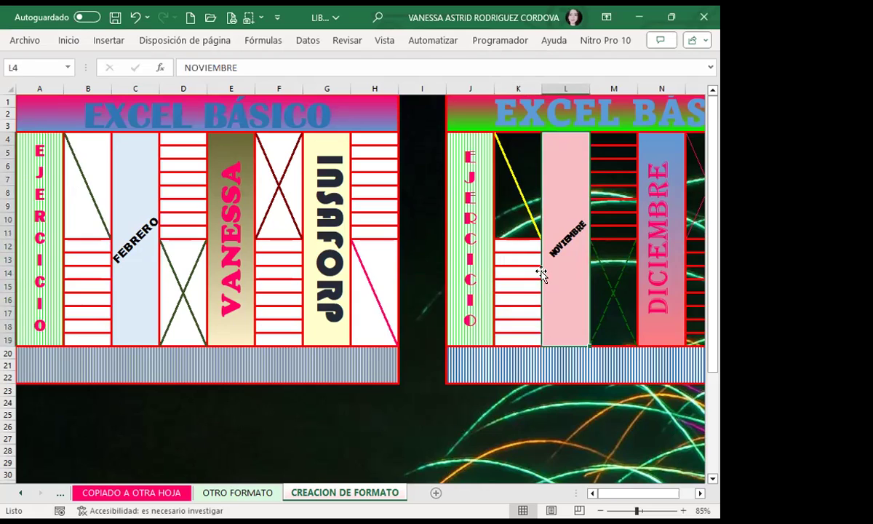
{"action": "left_click", "coordinate": [511, 248]}
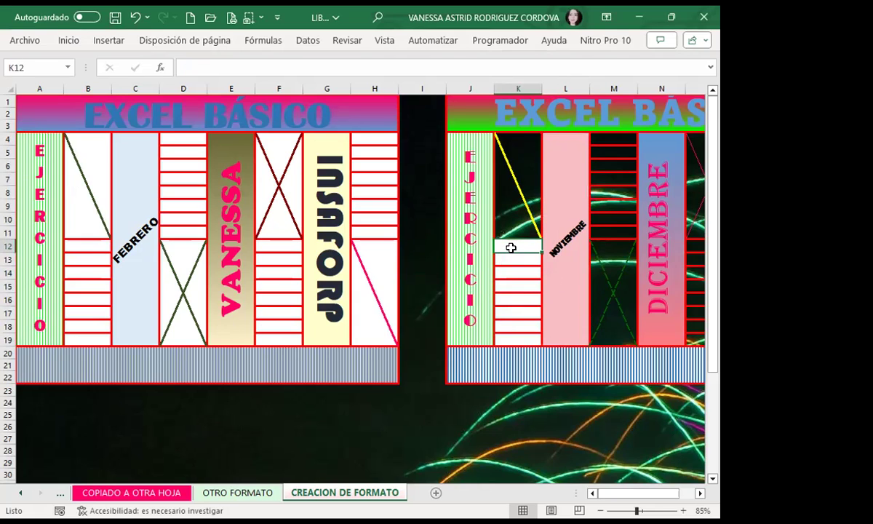
{"action": "left_click", "coordinate": [423, 267]}
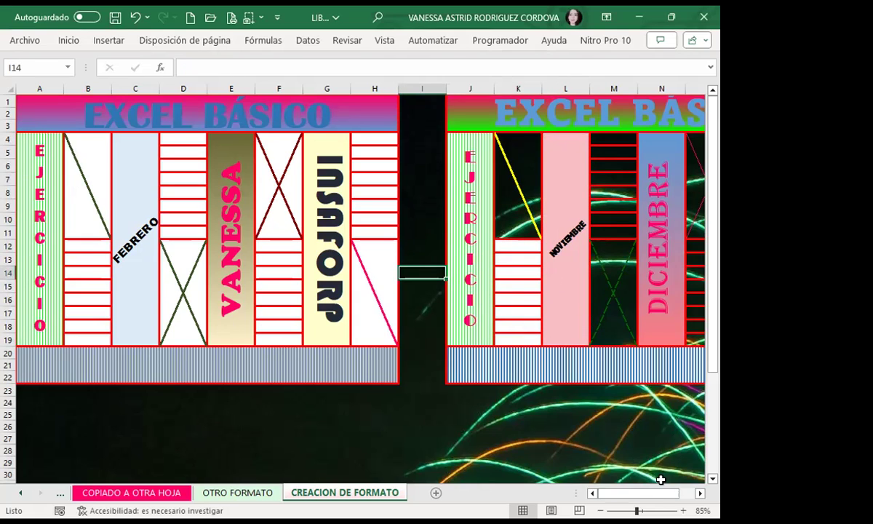
{"action": "left_click", "coordinate": [700, 493]}
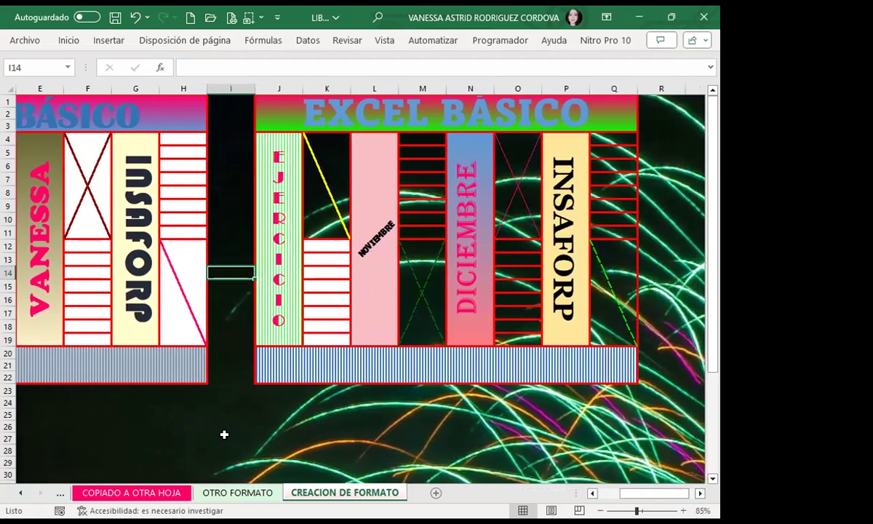
{"action": "scroll", "coordinate": [224, 434], "scroll_direction": "down", "scroll_amount": 2, "text": "ctrl"}
{"action": "scroll", "coordinate": [163, 342], "scroll_direction": "up", "scroll_amount": 1, "text": "ctrl"}
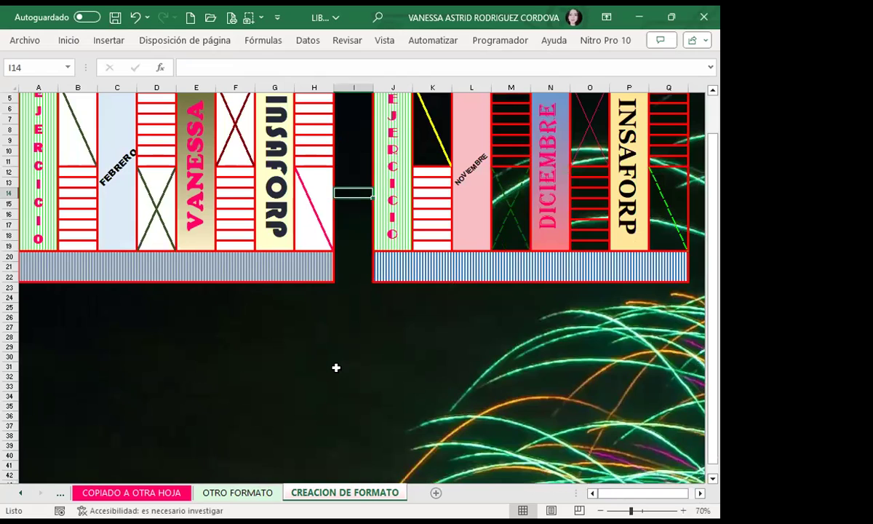
{"action": "scroll", "coordinate": [336, 367], "scroll_direction": "up", "scroll_amount": 2}
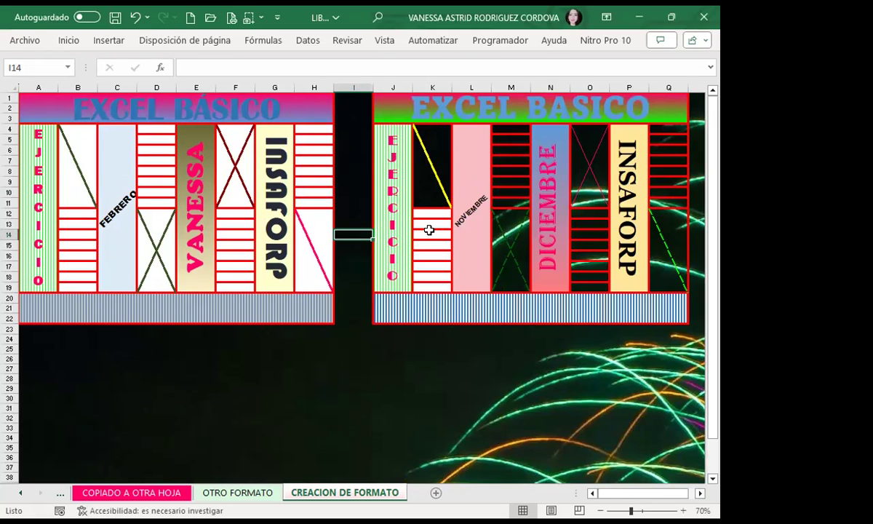
{"action": "scroll", "coordinate": [250, 382], "scroll_direction": "down", "scroll_amount": 1}
{"action": "left_click_drag", "start_coordinate": [46, 335], "coordinate": [413, 446]}
{"action": "scroll", "coordinate": [321, 401], "scroll_direction": "up", "scroll_amount": 2}
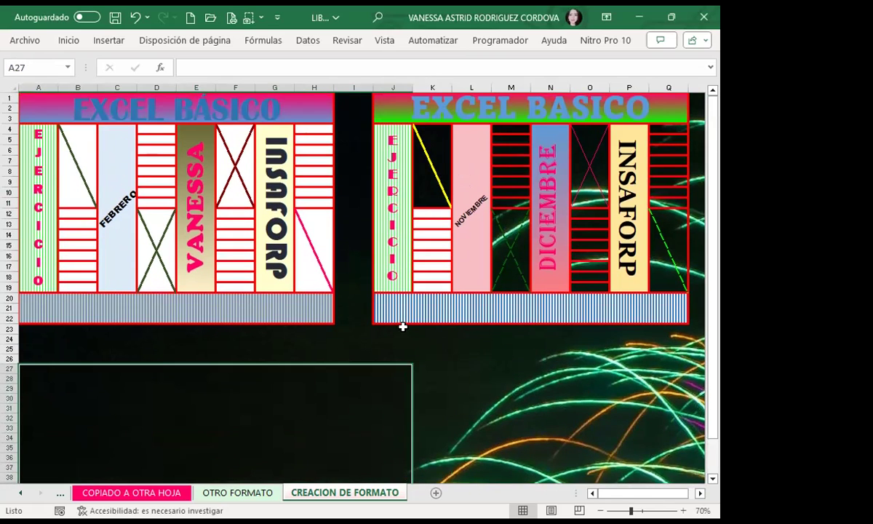
{"action": "left_click", "coordinate": [413, 297]}
{"action": "left_click", "coordinate": [383, 240]}
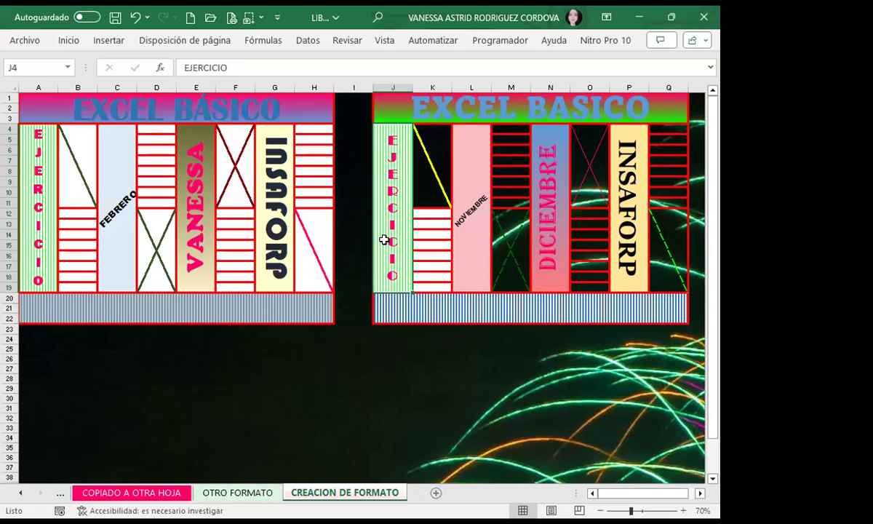
- Drag the row 2 and row 21 borders down for taller rows, then select the left table
{"action": "left_click", "coordinate": [538, 102]}
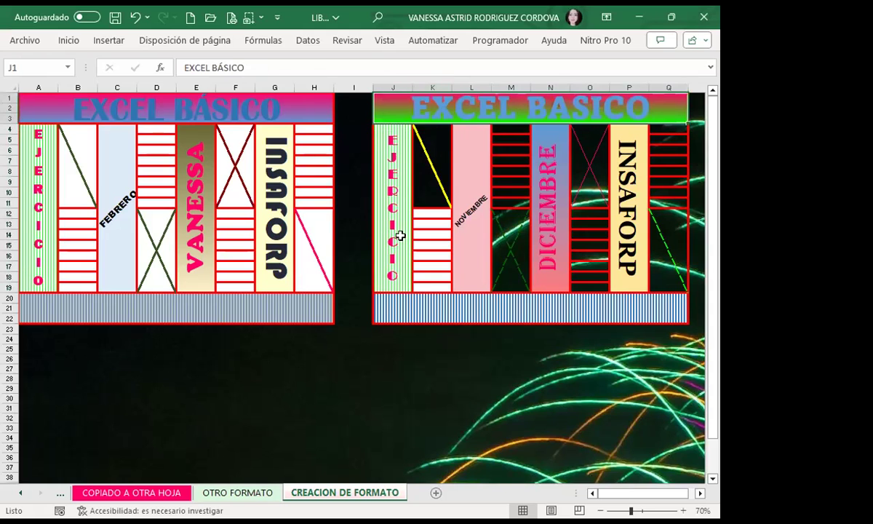
{"action": "left_click_drag", "start_coordinate": [10, 124], "coordinate": [10, 137]}
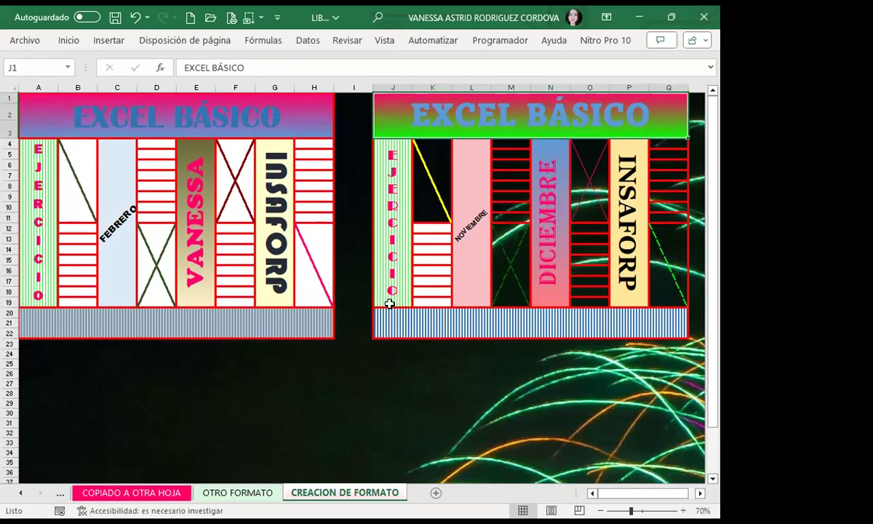
{"action": "left_click", "coordinate": [430, 379]}
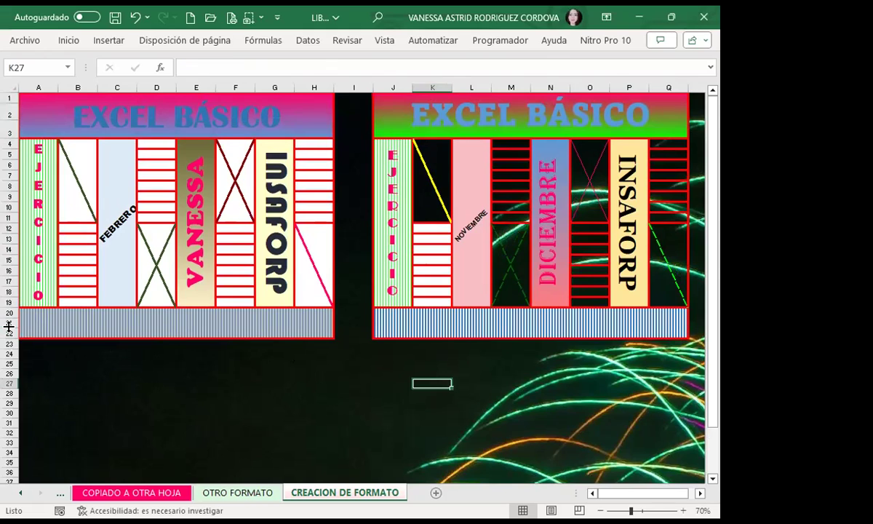
{"action": "left_click_drag", "start_coordinate": [8, 327], "coordinate": [9, 333]}
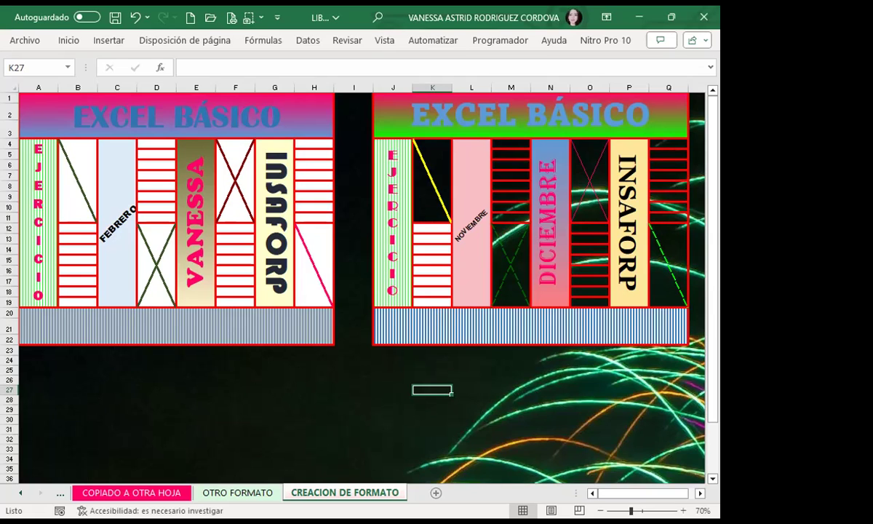
{"action": "left_click", "coordinate": [72, 320]}
{"action": "mouse_move", "coordinate": [48, 115]}
{"action": "left_mouse_down"}
{"action": "mouse_move", "coordinate": [233, 261]}
{"action": "mouse_move", "coordinate": [234, 333]}
{"action": "left_mouse_up"}
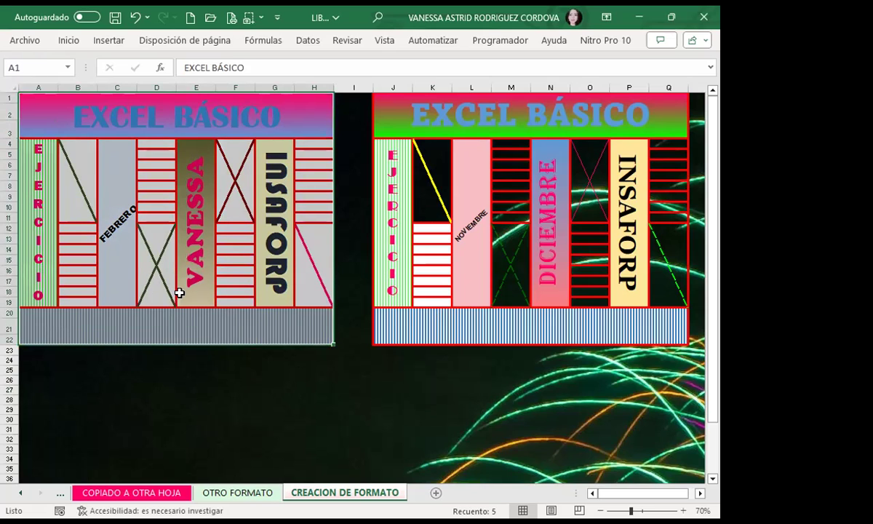
{"action": "left_click", "coordinate": [410, 315]}
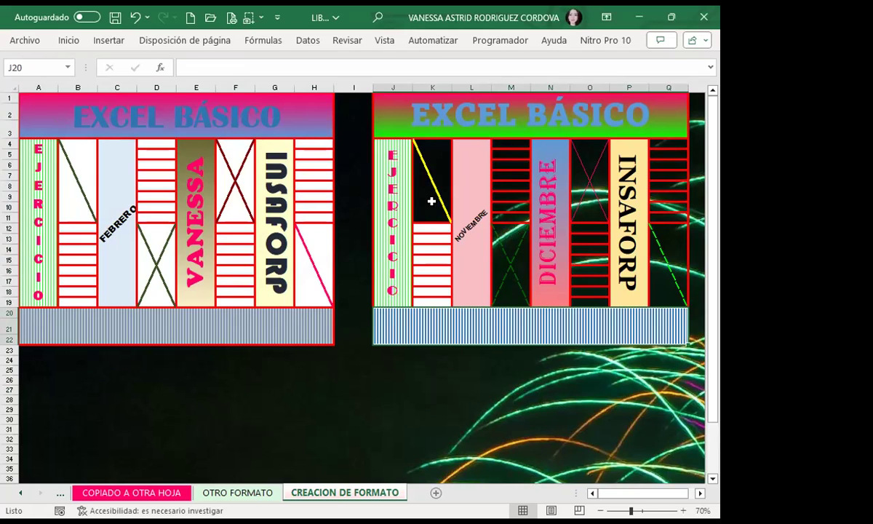
{"action": "left_click", "coordinate": [392, 281]}
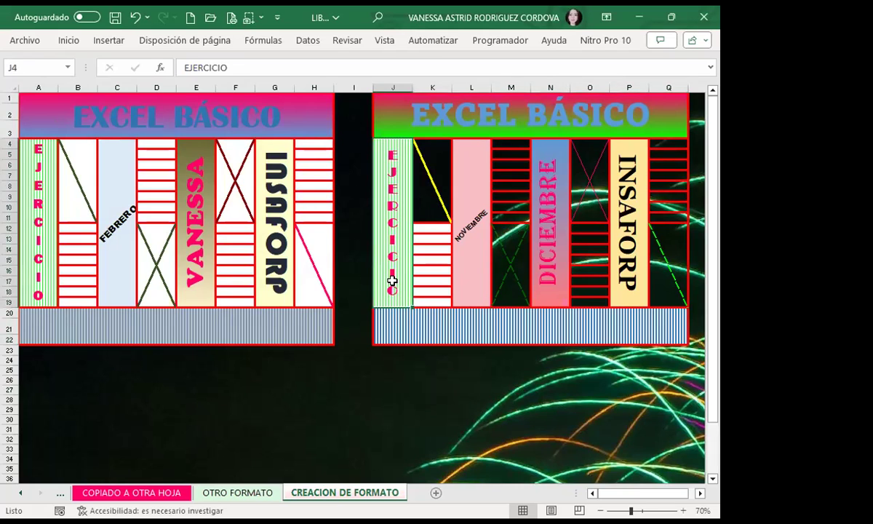
{"action": "left_click", "coordinate": [411, 321]}
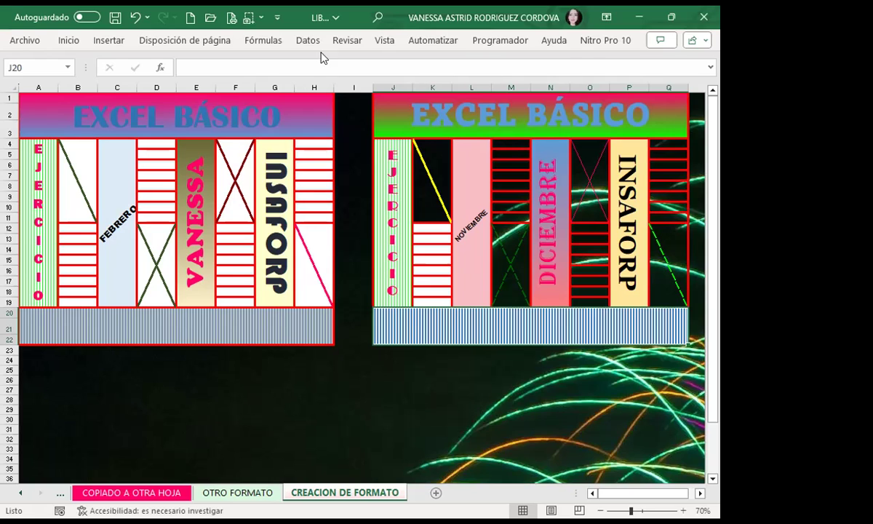
- Select the right table and try dragging it down, dismissing the merged-cell warning
{"action": "left_click", "coordinate": [394, 115]}
{"action": "left_click_drag", "start_coordinate": [488, 142], "coordinate": [577, 316]}
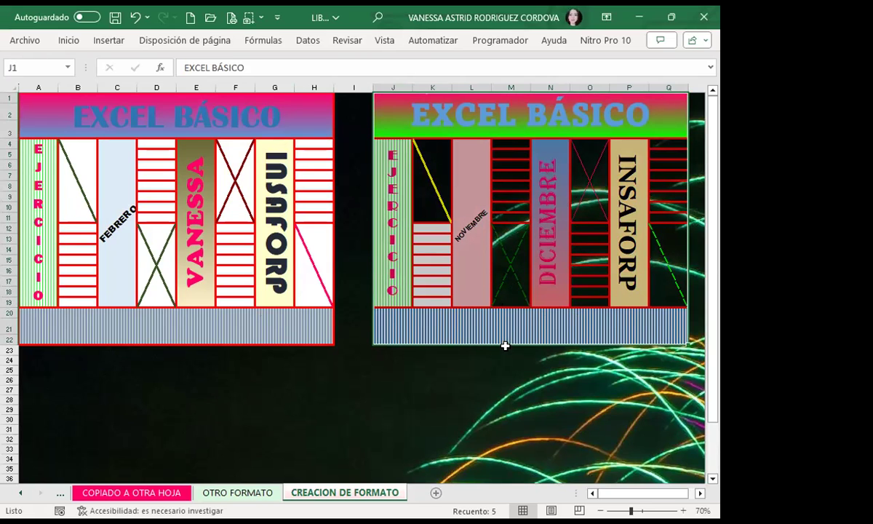
{"action": "left_click_drag", "start_coordinate": [508, 347], "coordinate": [491, 364]}
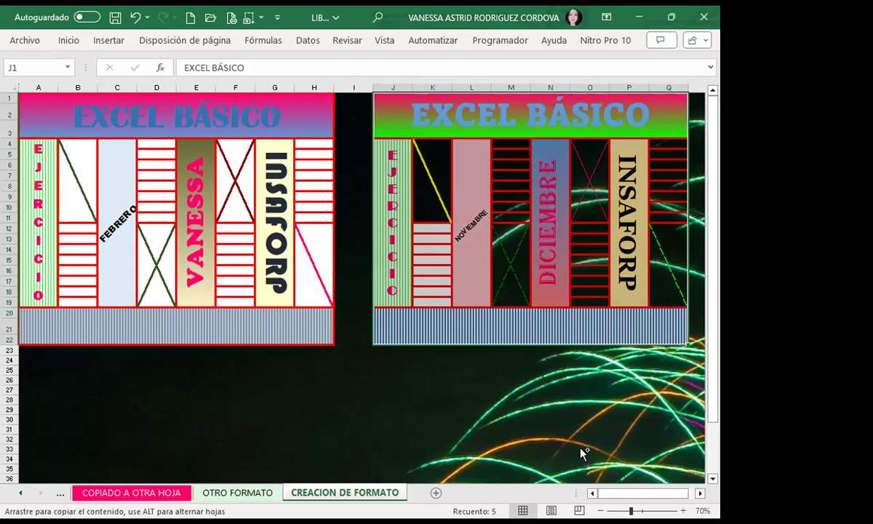
{"action": "mouse_move", "coordinate": [429, 388]}
{"action": "left_mouse_down"}
{"action": "mouse_move", "coordinate": [442, 454]}
{"action": "mouse_move", "coordinate": [362, 336]}
{"action": "left_mouse_up"}
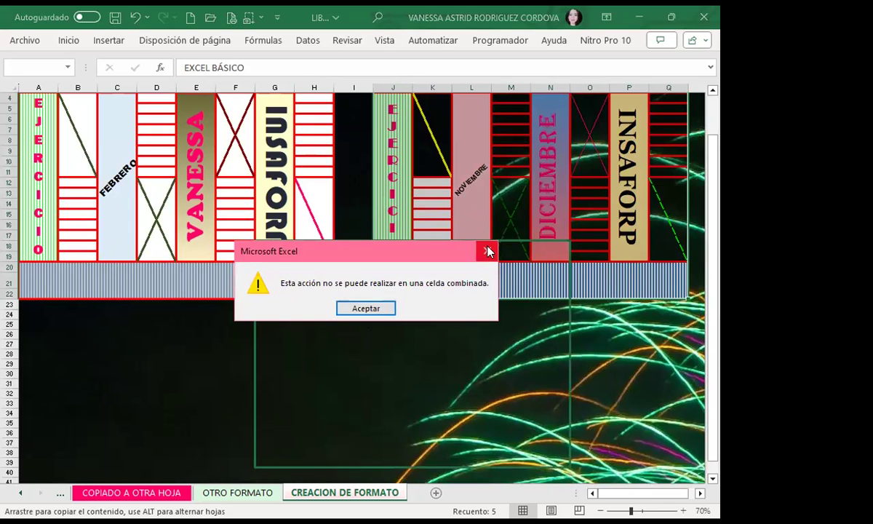
{"action": "left_click", "coordinate": [493, 248]}
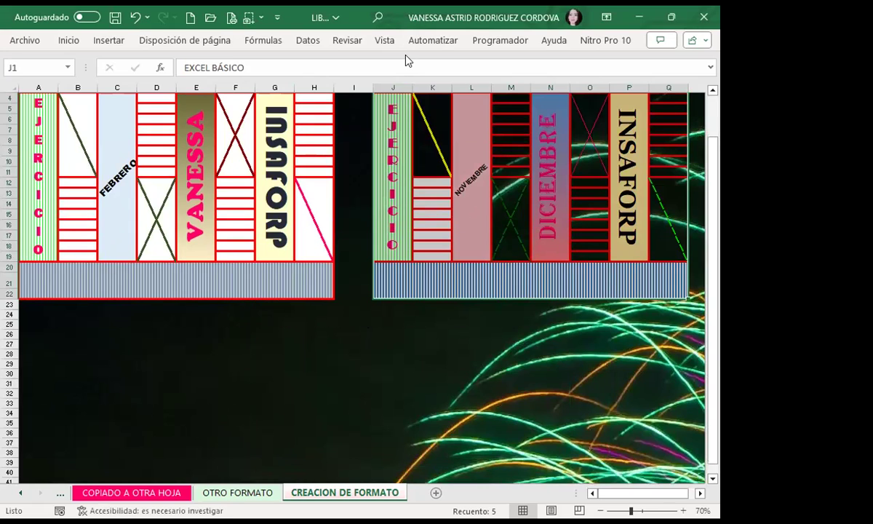
- Reselect the whole right table and drag it down so it starts at cell L40
{"action": "scroll", "coordinate": [393, 119], "scroll_direction": "up", "scroll_amount": 1}
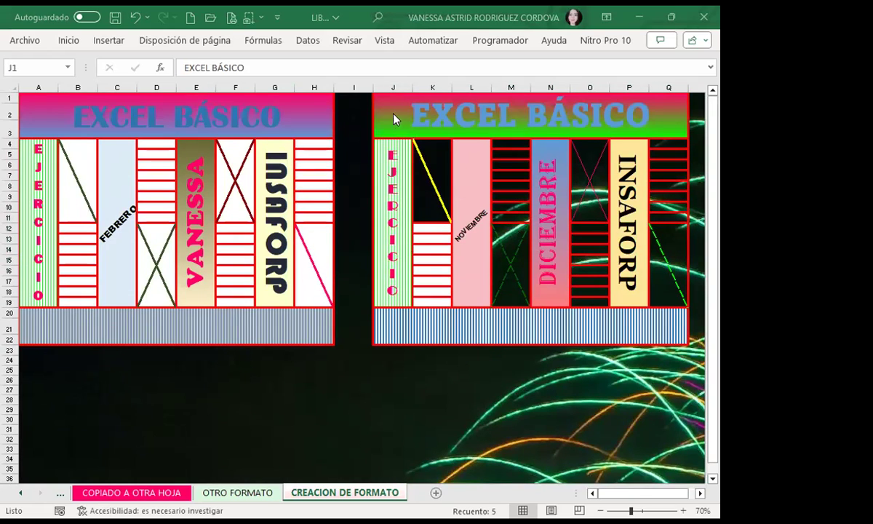
{"action": "left_click", "coordinate": [470, 379]}
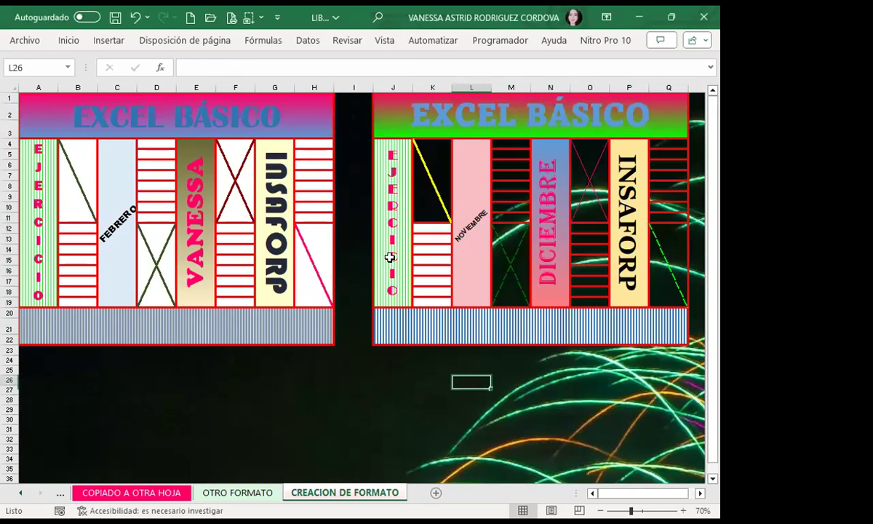
{"action": "left_click_drag", "start_coordinate": [413, 98], "coordinate": [551, 332]}
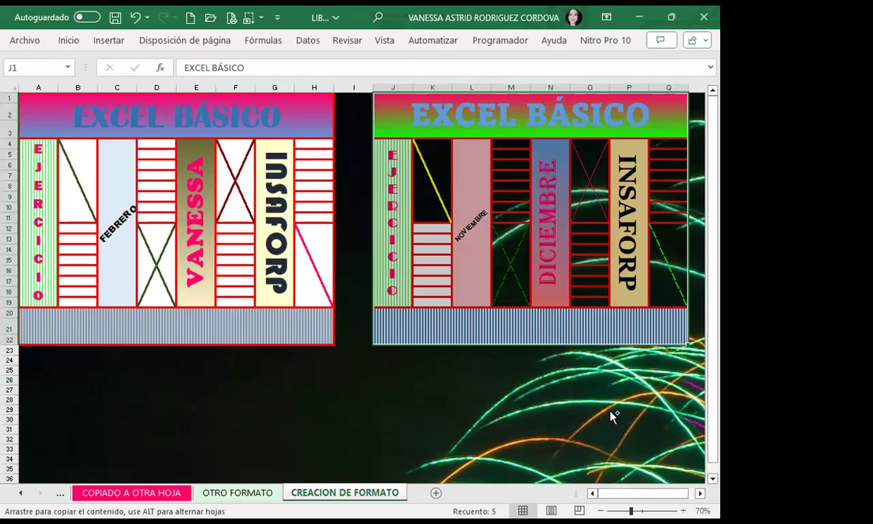
{"action": "left_click_drag", "start_coordinate": [570, 434], "coordinate": [528, 421]}
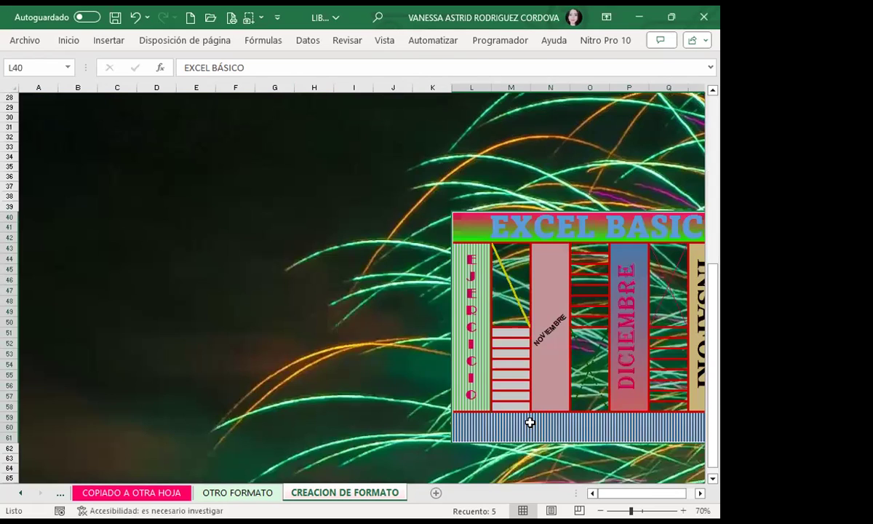
- Scroll right to view the moved table
{"action": "scroll", "coordinate": [659, 466], "scroll_direction": "right", "scroll_amount": 3}
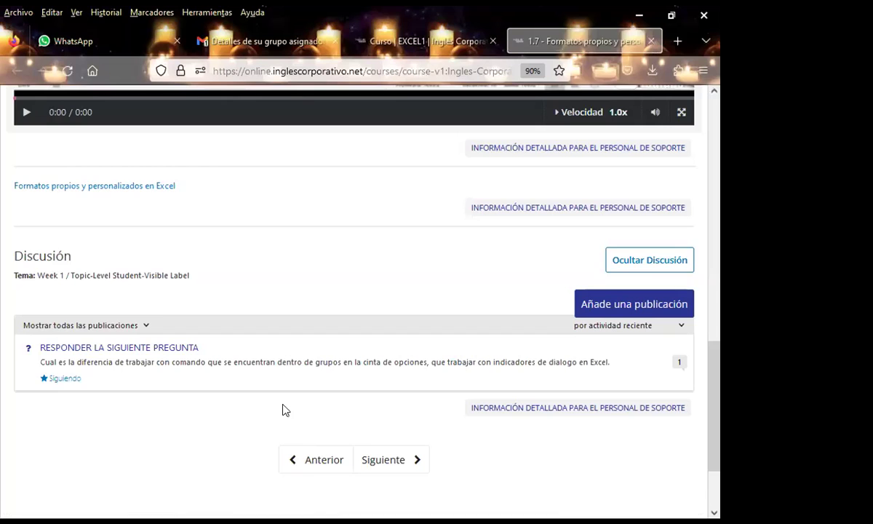
- From the Excel básico course outline, open lesson 1.7 Formatos propios in a new tab
{"action": "scroll", "coordinate": [306, 397], "scroll_direction": "up", "scroll_amount": 5}
{"action": "scroll", "coordinate": [305, 391], "scroll_direction": "up", "scroll_amount": 5}
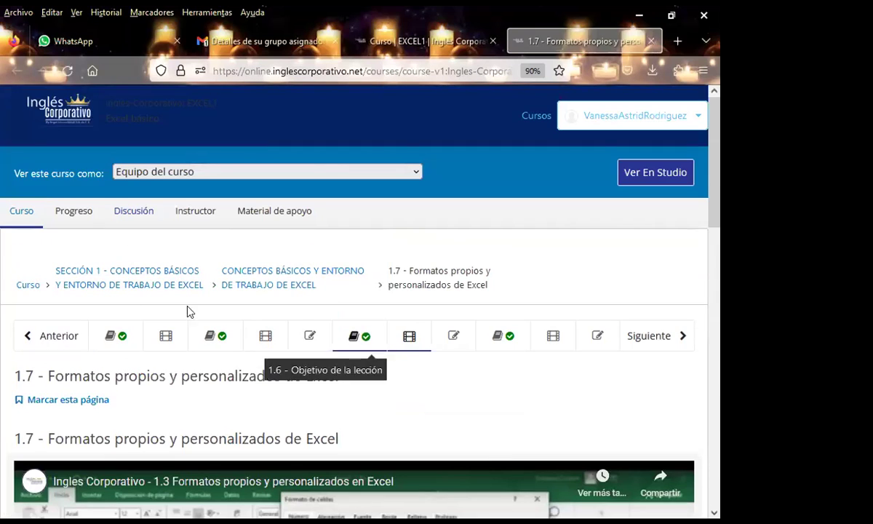
{"action": "left_click", "coordinate": [386, 38]}
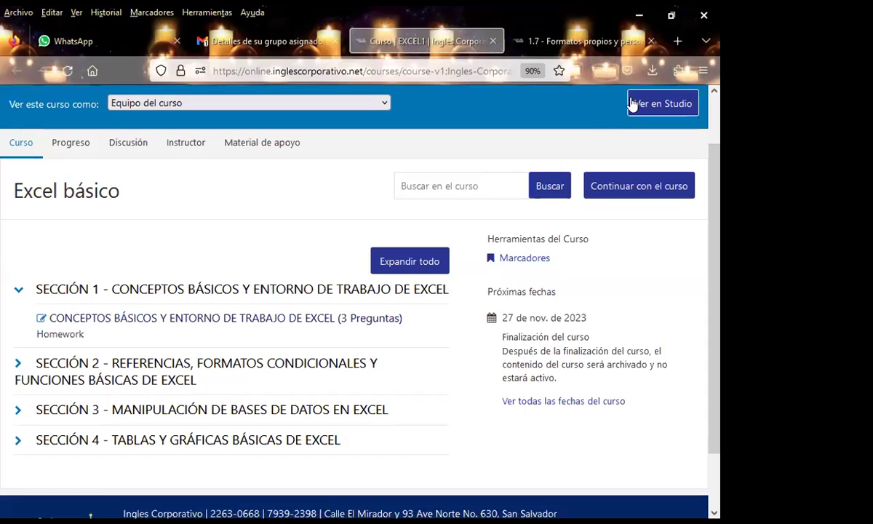
{"action": "middle_click", "coordinate": [216, 320]}
{"action": "key", "text": "ctrl+Tab"}
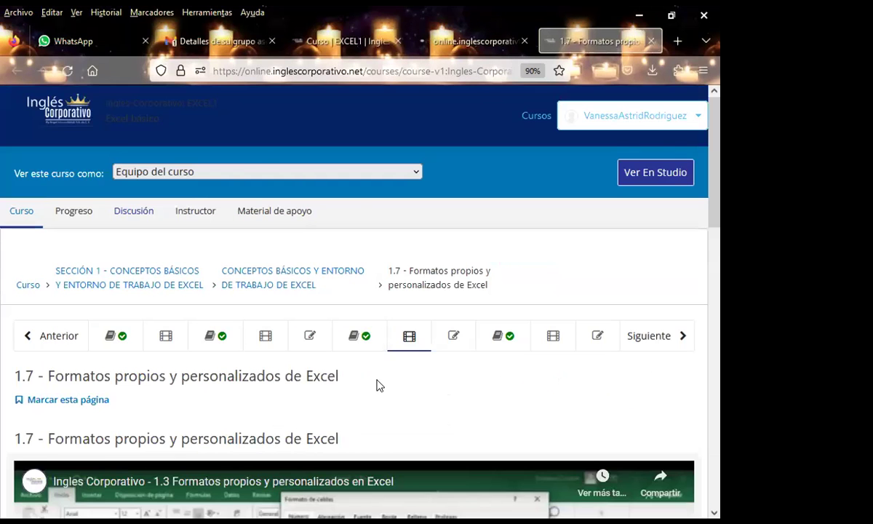
- Scroll down the lesson 1.7 page to its Discusión section
{"action": "scroll", "coordinate": [385, 379], "scroll_direction": "down", "scroll_amount": 2}
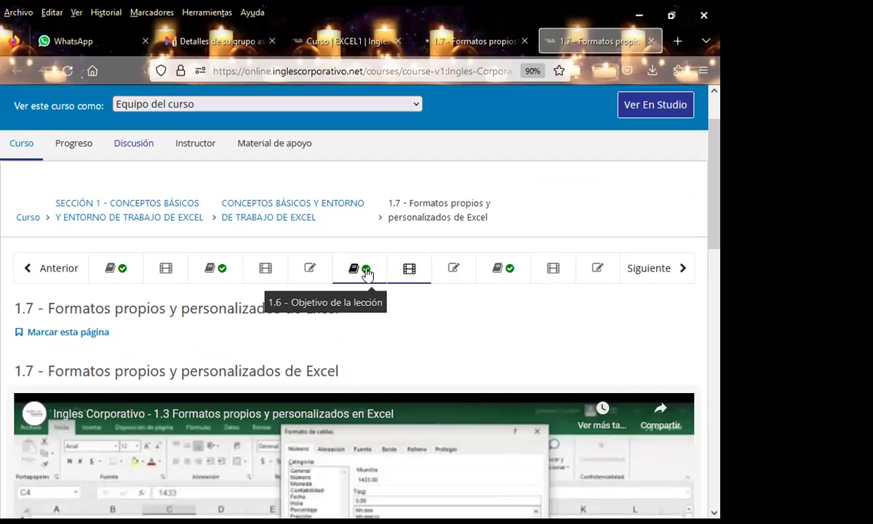
{"action": "left_click", "coordinate": [408, 275]}
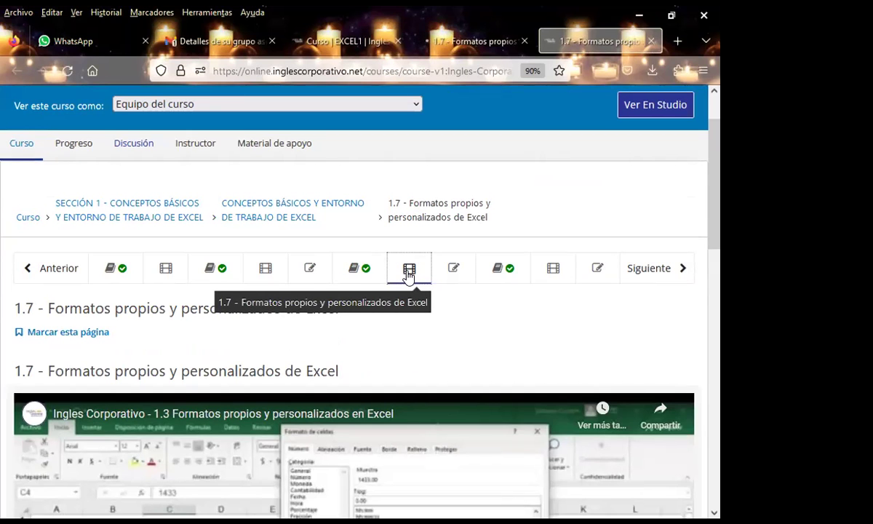
{"action": "scroll", "coordinate": [421, 314], "scroll_direction": "down", "scroll_amount": 1}
{"action": "scroll", "coordinate": [422, 314], "scroll_direction": "down", "scroll_amount": 2}
{"action": "scroll", "coordinate": [329, 298], "scroll_direction": "down", "scroll_amount": 3}
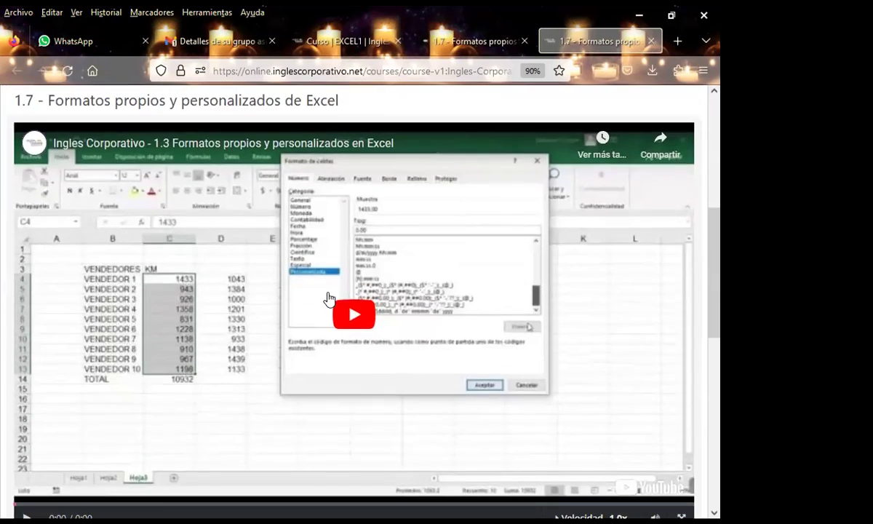
{"action": "scroll", "coordinate": [329, 298], "scroll_direction": "down", "scroll_amount": 2}
{"action": "scroll", "coordinate": [288, 311], "scroll_direction": "down", "scroll_amount": 2}
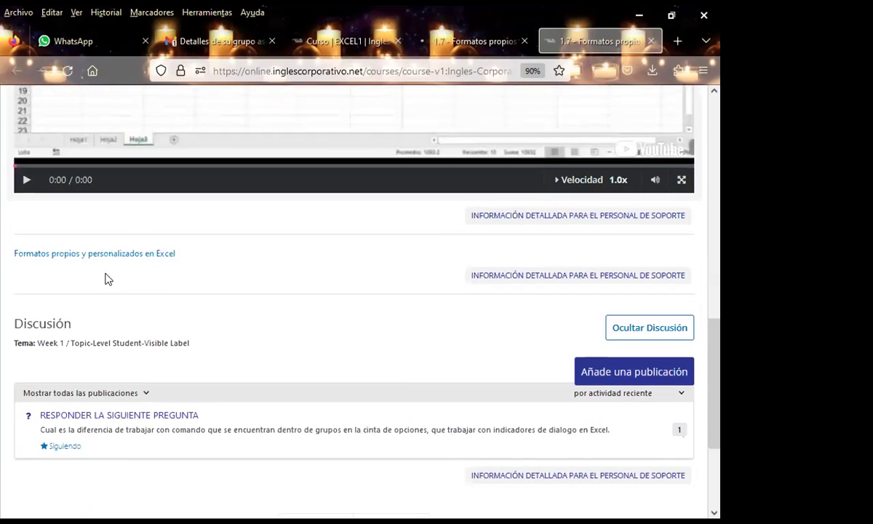
{"action": "scroll", "coordinate": [169, 280], "scroll_direction": "down", "scroll_amount": 3}
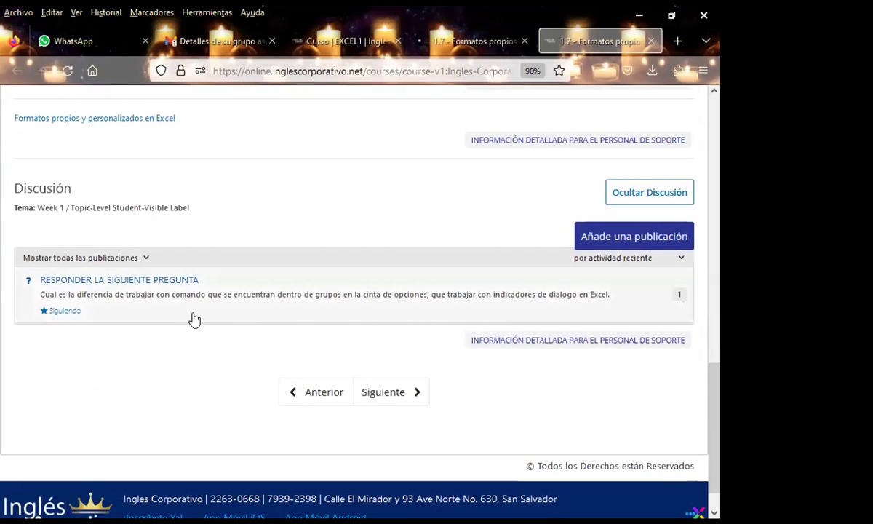
- Open the 'RESPONDER LA SIGUIENTE PREGUNTA' thread and scroll down through its replies
{"action": "left_click", "coordinate": [124, 284]}
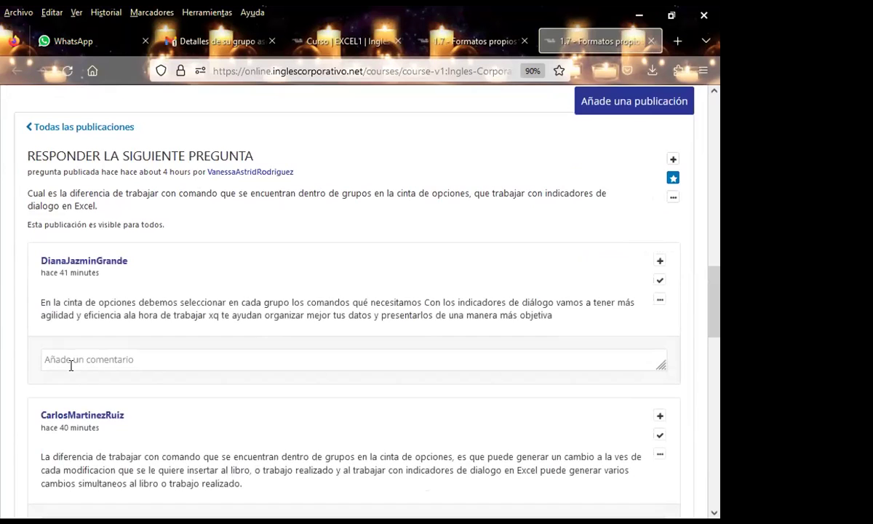
{"action": "scroll", "coordinate": [73, 342], "scroll_direction": "down", "scroll_amount": 1}
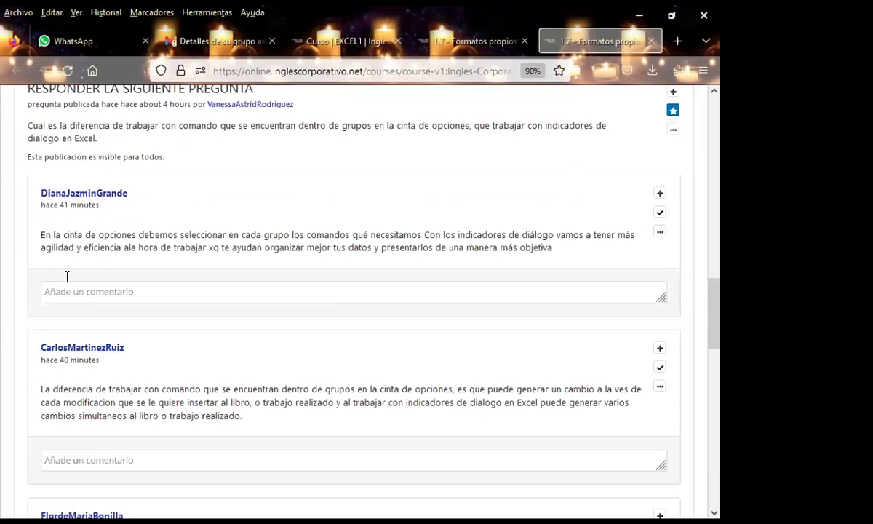
{"action": "scroll", "coordinate": [67, 277], "scroll_direction": "down", "scroll_amount": 1}
{"action": "scroll", "coordinate": [123, 349], "scroll_direction": "down", "scroll_amount": 5}
{"action": "scroll", "coordinate": [122, 350], "scroll_direction": "down", "scroll_amount": 3}
{"action": "scroll", "coordinate": [117, 356], "scroll_direction": "down", "scroll_amount": 3}
- Start a reply to the discussion question, then scroll back through the question and answers
{"action": "left_click", "coordinate": [47, 219]}
{"action": "scroll", "coordinate": [16, 295], "scroll_direction": "up", "scroll_amount": 3}
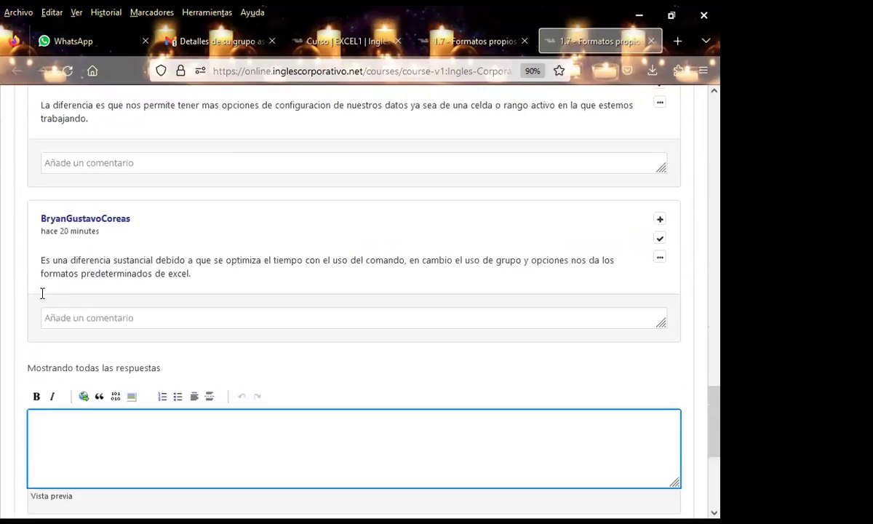
{"action": "scroll", "coordinate": [20, 316], "scroll_direction": "up", "scroll_amount": 3}
{"action": "scroll", "coordinate": [20, 313], "scroll_direction": "up", "scroll_amount": 2}
{"action": "scroll", "coordinate": [20, 313], "scroll_direction": "up", "scroll_amount": 2}
{"action": "scroll", "coordinate": [21, 312], "scroll_direction": "up", "scroll_amount": 2}
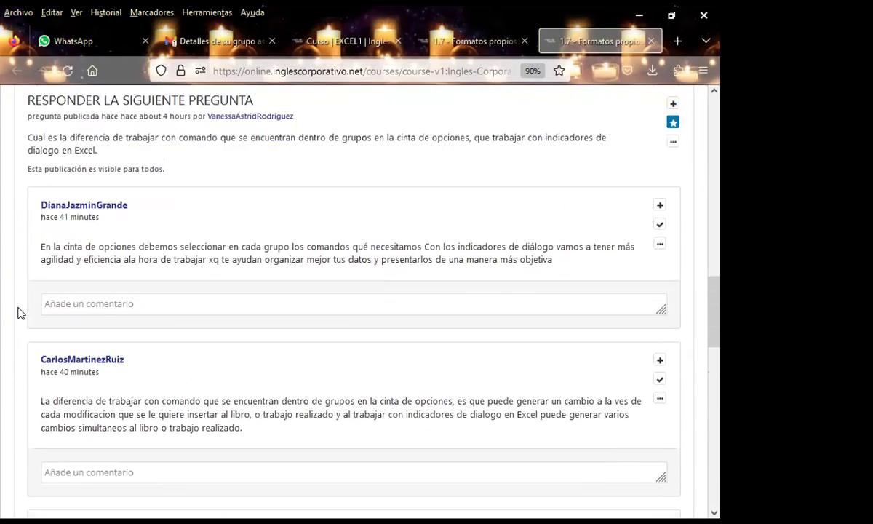
{"action": "scroll", "coordinate": [20, 312], "scroll_direction": "up", "scroll_amount": 2}
{"action": "scroll", "coordinate": [20, 310], "scroll_direction": "up", "scroll_amount": 1}
{"action": "scroll", "coordinate": [20, 310], "scroll_direction": "down", "scroll_amount": 7}
{"action": "scroll", "coordinate": [22, 308], "scroll_direction": "down", "scroll_amount": 3}
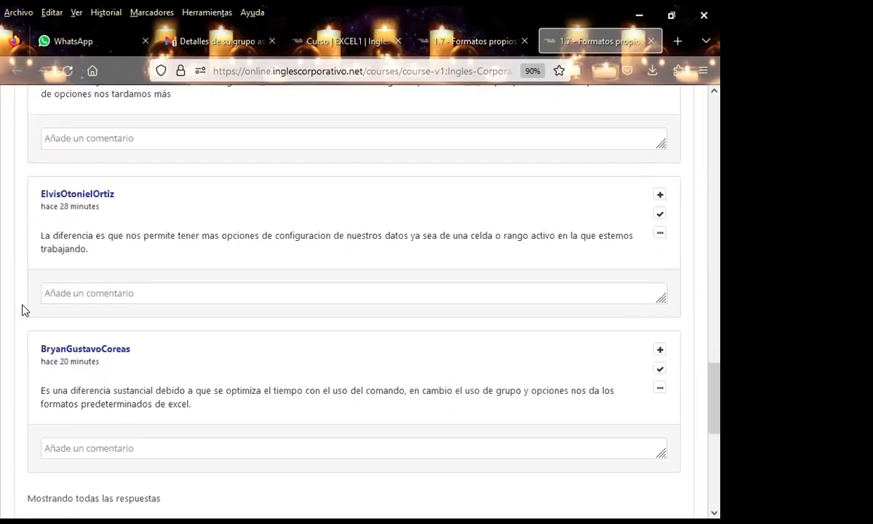
{"action": "scroll", "coordinate": [22, 307], "scroll_direction": "down", "scroll_amount": 4}
{"action": "scroll", "coordinate": [26, 308], "scroll_direction": "up", "scroll_amount": 2}
{"action": "scroll", "coordinate": [98, 363], "scroll_direction": "up", "scroll_amount": 3}
{"action": "scroll", "coordinate": [97, 385], "scroll_direction": "down", "scroll_amount": 1}
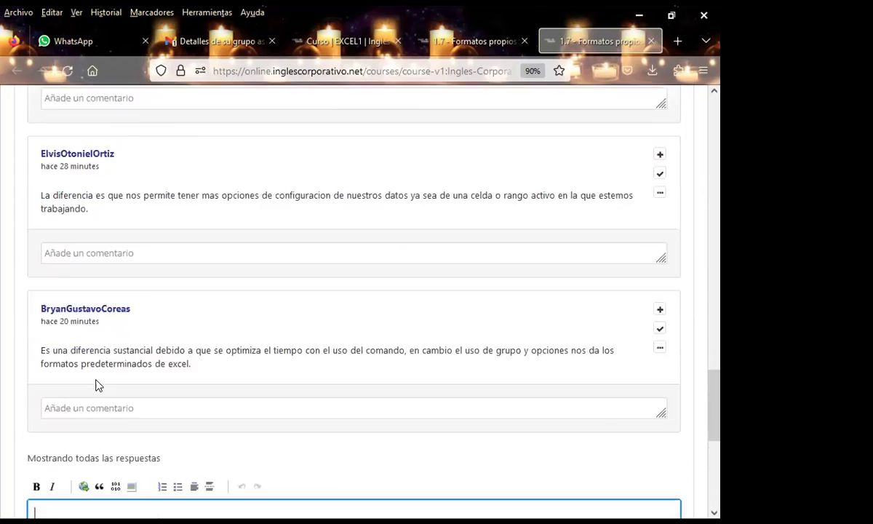
{"action": "scroll", "coordinate": [103, 314], "scroll_direction": "down", "scroll_amount": 1}
- Open and leave a comment editor under the last reply, then browse the responses again
{"action": "left_click", "coordinate": [103, 314]}
{"action": "left_click", "coordinate": [5, 320]}
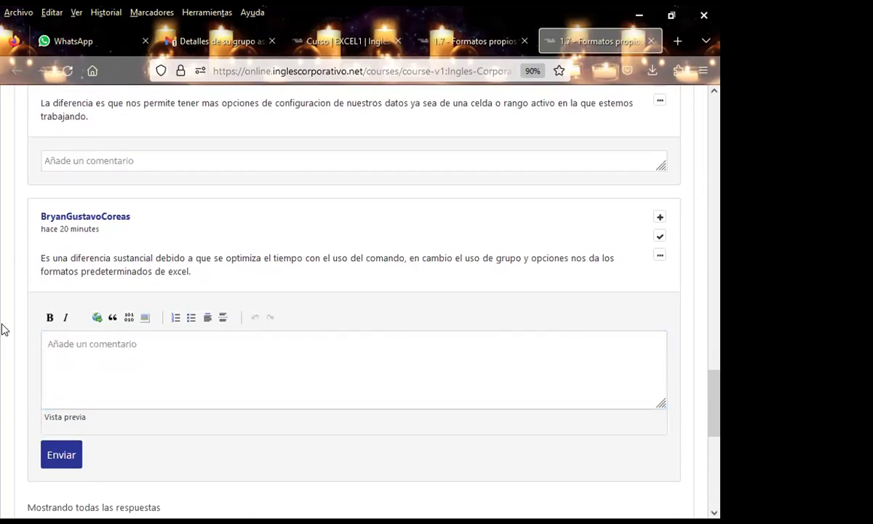
{"action": "scroll", "coordinate": [7, 324], "scroll_direction": "down", "scroll_amount": 3}
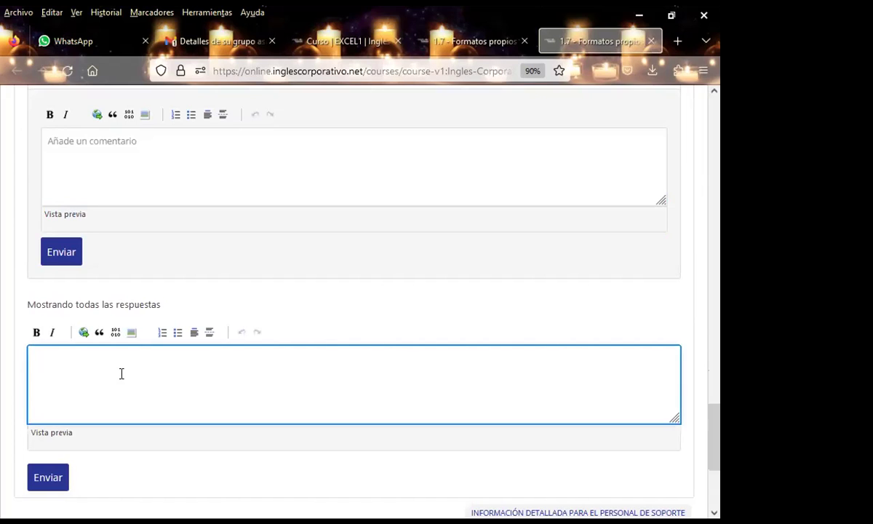
{"action": "scroll", "coordinate": [114, 374], "scroll_direction": "down", "scroll_amount": 1}
{"action": "scroll", "coordinate": [114, 374], "scroll_direction": "down", "scroll_amount": 2}
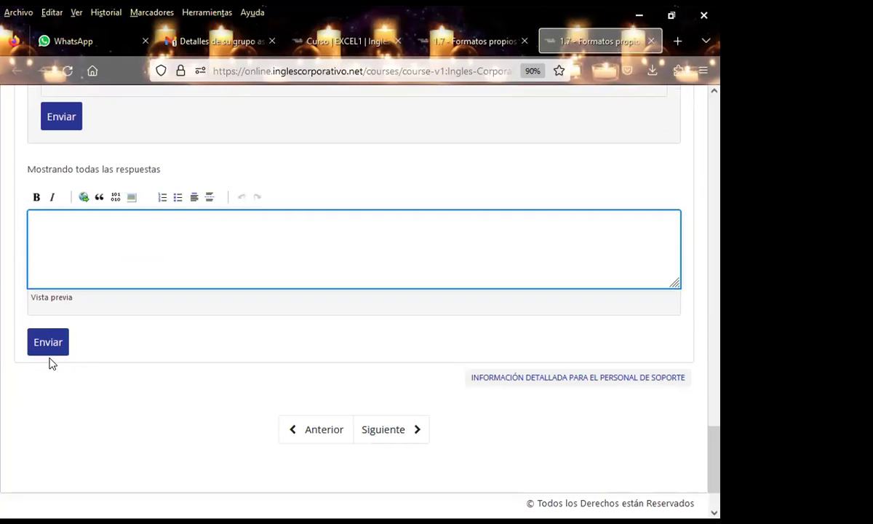
{"action": "scroll", "coordinate": [216, 351], "scroll_direction": "up", "scroll_amount": 5}
{"action": "scroll", "coordinate": [219, 353], "scroll_direction": "up", "scroll_amount": 3}
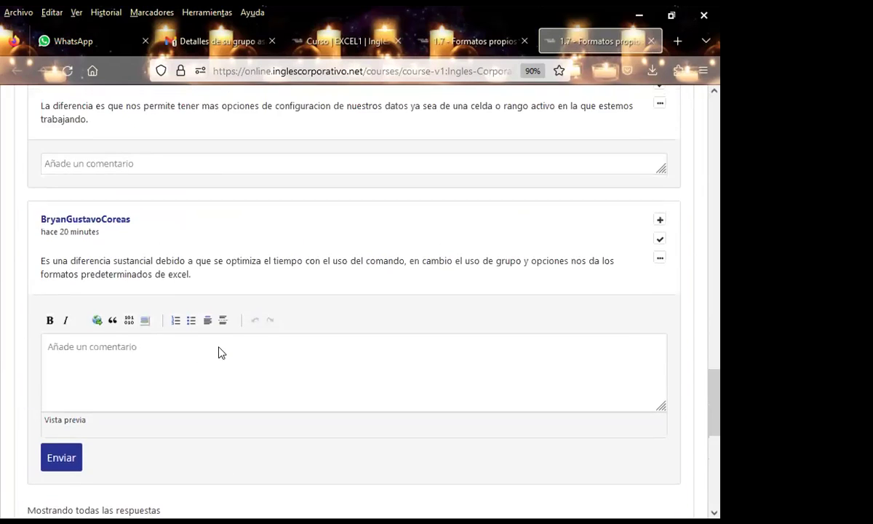
{"action": "scroll", "coordinate": [221, 353], "scroll_direction": "up", "scroll_amount": 6}
{"action": "scroll", "coordinate": [232, 350], "scroll_direction": "up", "scroll_amount": 5}
{"action": "scroll", "coordinate": [232, 352], "scroll_direction": "up", "scroll_amount": 6}
{"action": "scroll", "coordinate": [232, 353], "scroll_direction": "up", "scroll_amount": 2}
{"action": "scroll", "coordinate": [269, 344], "scroll_direction": "down", "scroll_amount": 2}
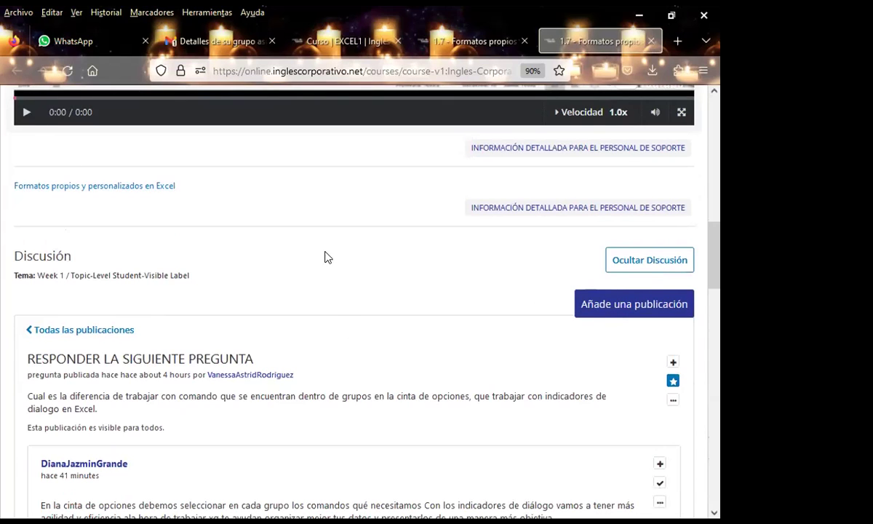
{"action": "scroll", "coordinate": [326, 257], "scroll_direction": "down", "scroll_amount": 4}
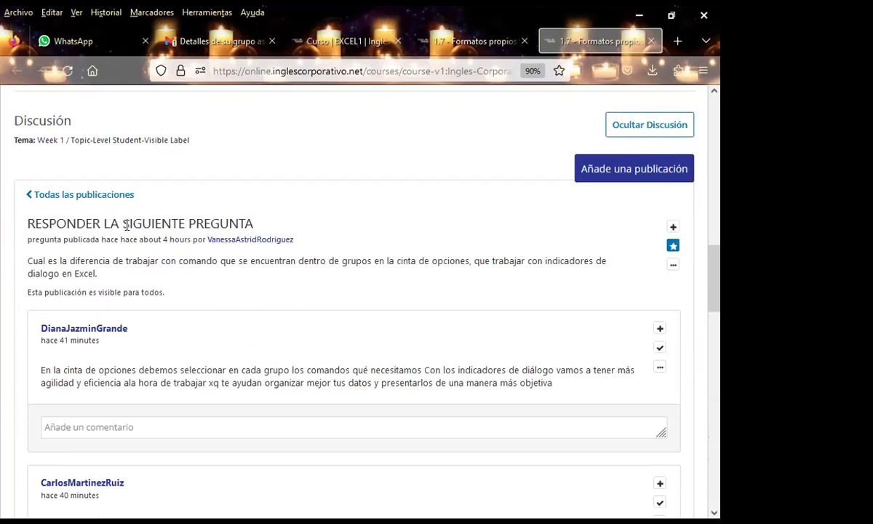
{"action": "scroll", "coordinate": [134, 257], "scroll_direction": "down", "scroll_amount": 6}
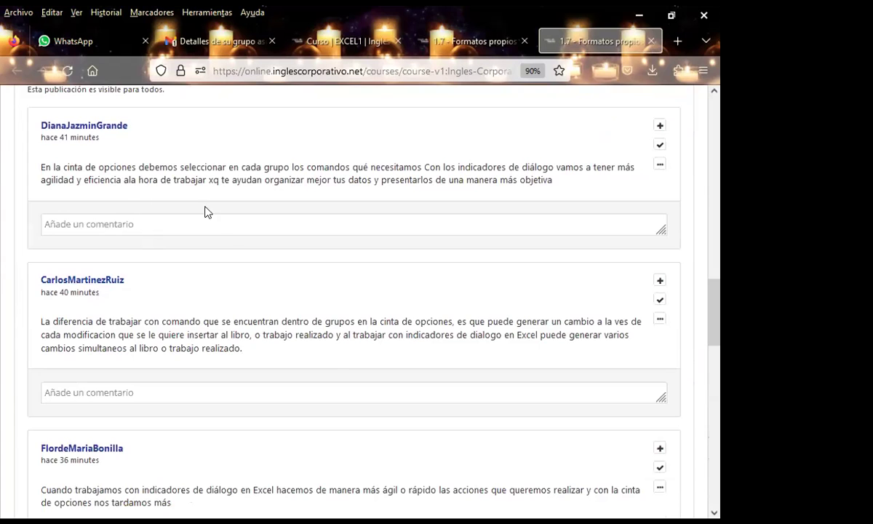
{"action": "scroll", "coordinate": [204, 308], "scroll_direction": "down", "scroll_amount": 3}
{"action": "scroll", "coordinate": [259, 307], "scroll_direction": "down", "scroll_amount": 6}
{"action": "scroll", "coordinate": [204, 307], "scroll_direction": "down", "scroll_amount": 4}
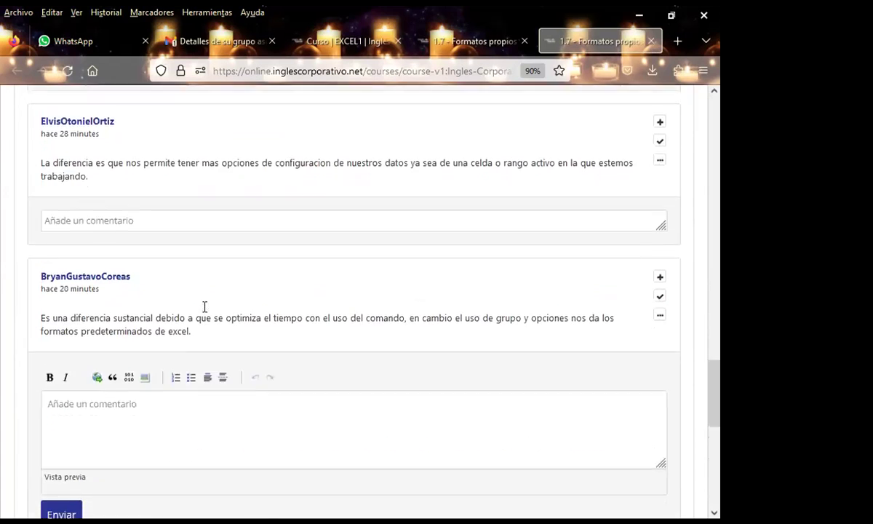
{"action": "scroll", "coordinate": [204, 307], "scroll_direction": "down", "scroll_amount": 5}
{"action": "left_click", "coordinate": [79, 207]}
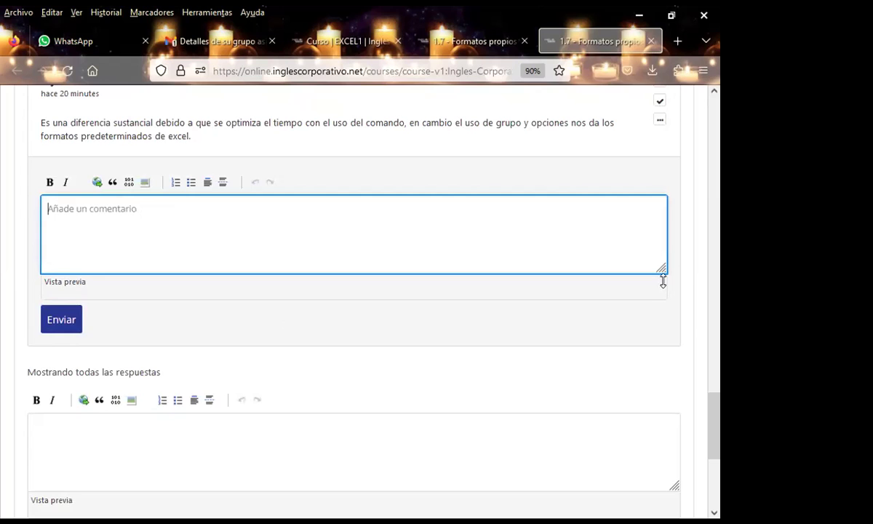
{"action": "left_click_drag", "start_coordinate": [661, 267], "coordinate": [664, 285]}
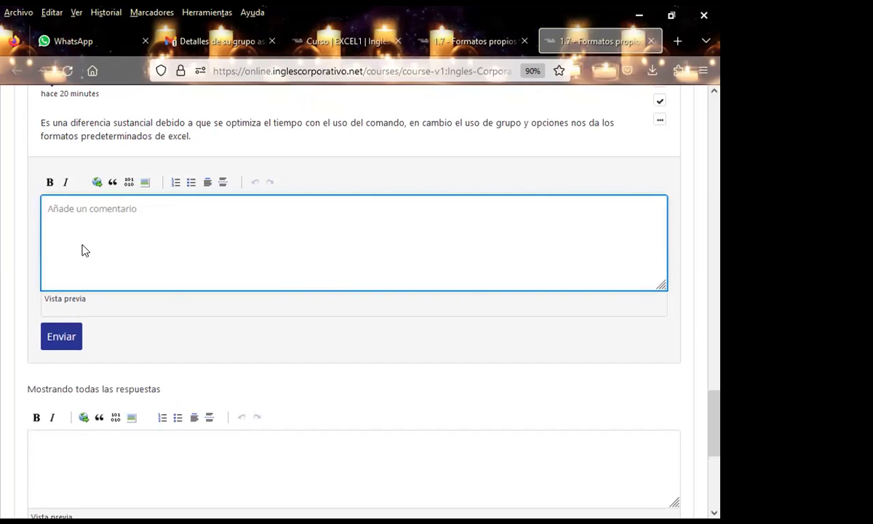
{"action": "scroll", "coordinate": [82, 248], "scroll_direction": "down", "scroll_amount": 4}
{"action": "scroll", "coordinate": [82, 289], "scroll_direction": "up", "scroll_amount": 1}
{"action": "scroll", "coordinate": [86, 284], "scroll_direction": "up", "scroll_amount": 2}
{"action": "scroll", "coordinate": [29, 251], "scroll_direction": "up", "scroll_amount": 4}
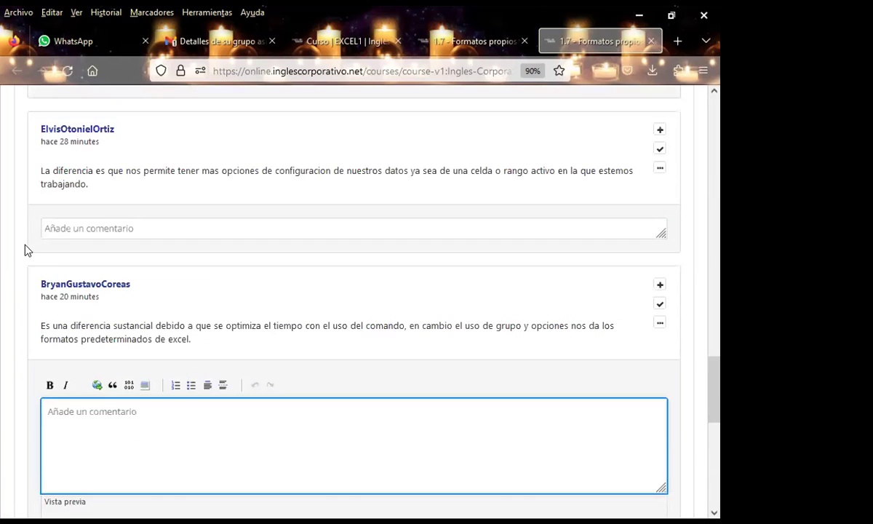
{"action": "scroll", "coordinate": [64, 179], "scroll_direction": "down", "scroll_amount": 5}
{"action": "left_click", "coordinate": [66, 245]}
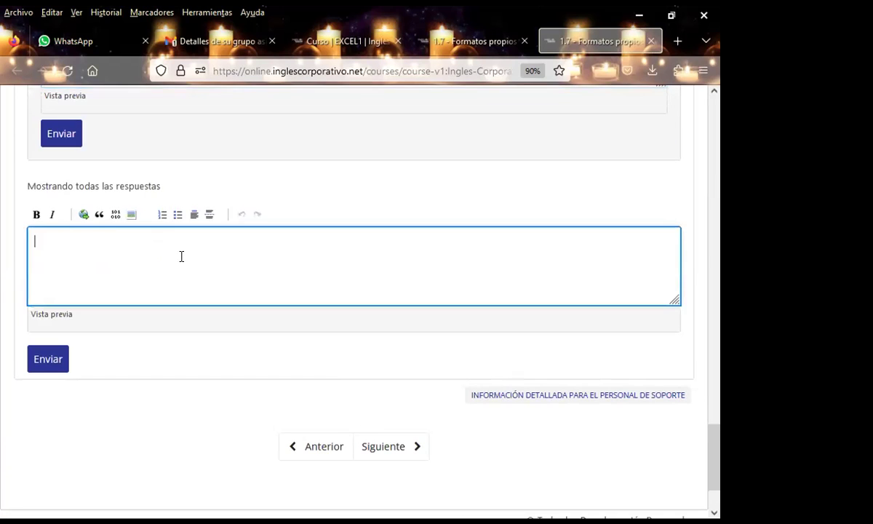
{"action": "scroll", "coordinate": [72, 193], "scroll_direction": "up", "scroll_amount": 3}
{"action": "scroll", "coordinate": [73, 193], "scroll_direction": "up", "scroll_amount": 1}
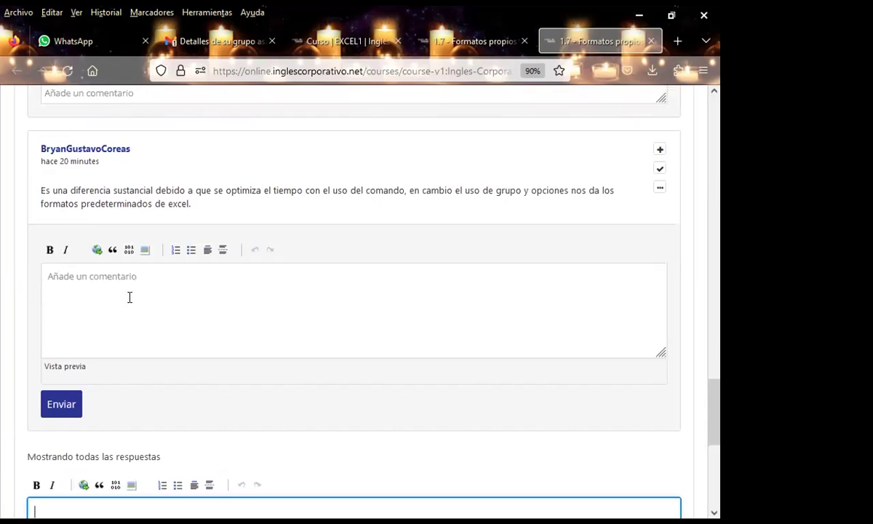
{"action": "scroll", "coordinate": [123, 313], "scroll_direction": "down", "scroll_amount": 3}
{"action": "scroll", "coordinate": [88, 276], "scroll_direction": "down", "scroll_amount": 2}
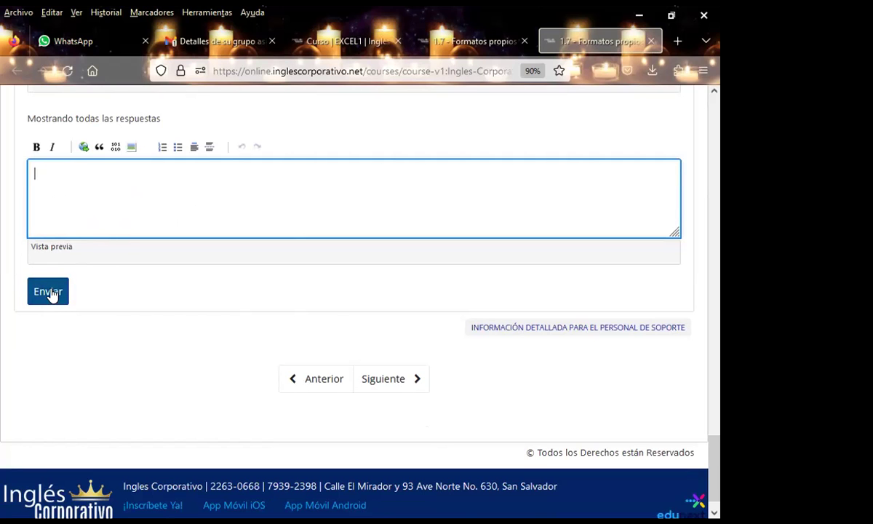
{"action": "scroll", "coordinate": [216, 341], "scroll_direction": "up", "scroll_amount": 2}
{"action": "scroll", "coordinate": [313, 353], "scroll_direction": "up", "scroll_amount": 10}
{"action": "scroll", "coordinate": [311, 353], "scroll_direction": "up", "scroll_amount": 6}
{"action": "scroll", "coordinate": [311, 352], "scroll_direction": "up", "scroll_amount": 4}
{"action": "scroll", "coordinate": [312, 353], "scroll_direction": "up", "scroll_amount": 3}
{"action": "scroll", "coordinate": [311, 352], "scroll_direction": "up", "scroll_amount": 3}
{"action": "scroll", "coordinate": [312, 352], "scroll_direction": "up", "scroll_amount": 5}
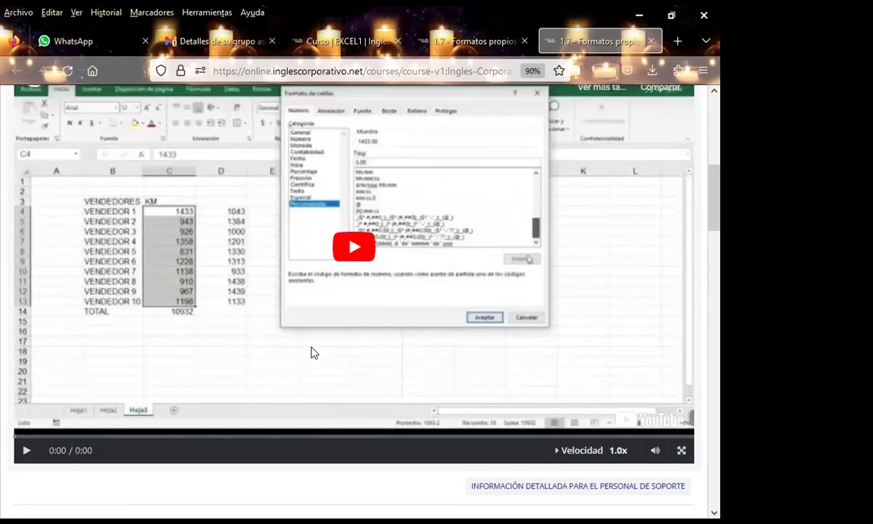
{"action": "scroll", "coordinate": [312, 352], "scroll_direction": "up", "scroll_amount": 5}
{"action": "scroll", "coordinate": [396, 335], "scroll_direction": "up", "scroll_amount": 4}
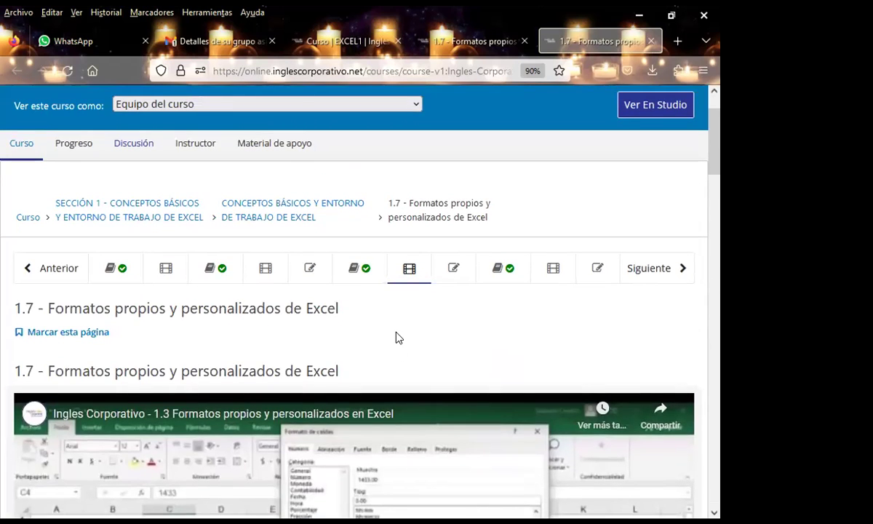